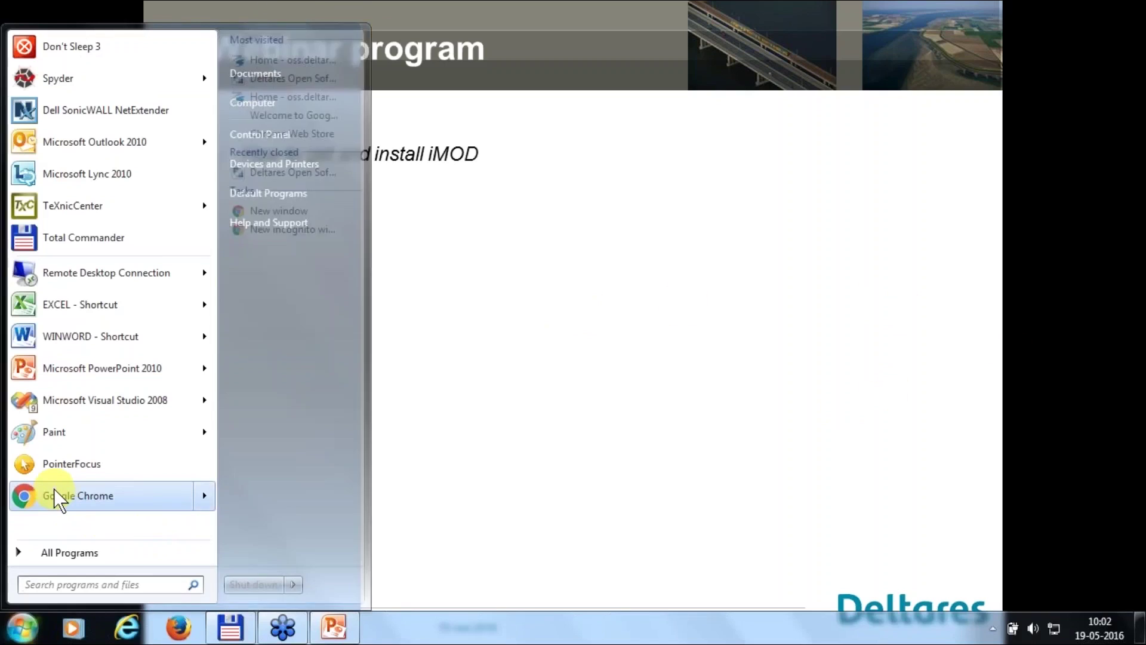
# Switch to Google Chrome and load the oss.deltares.nl website
pyautogui.click(54, 491)
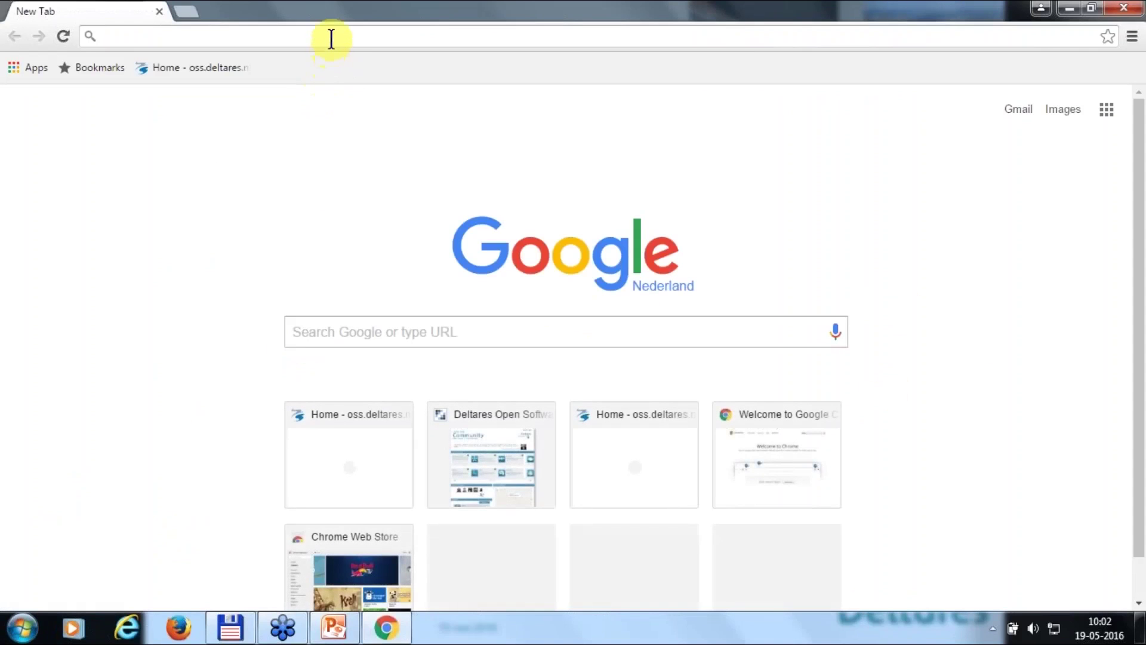
pyautogui.write('oss.deltares.nl')
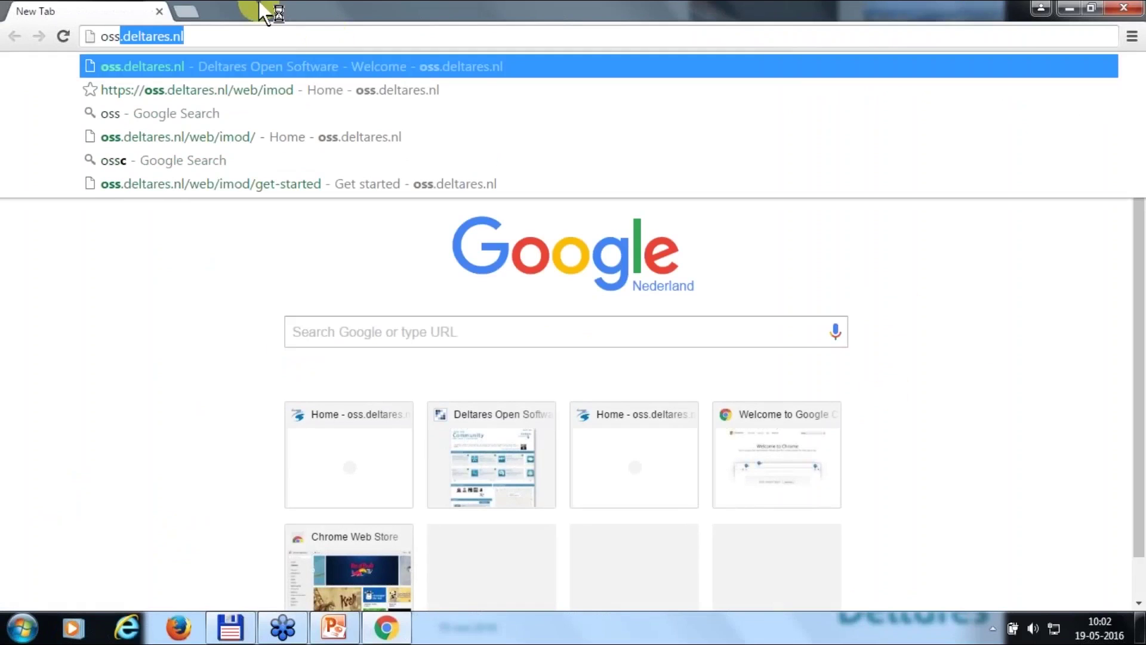
pyautogui.press('Return')
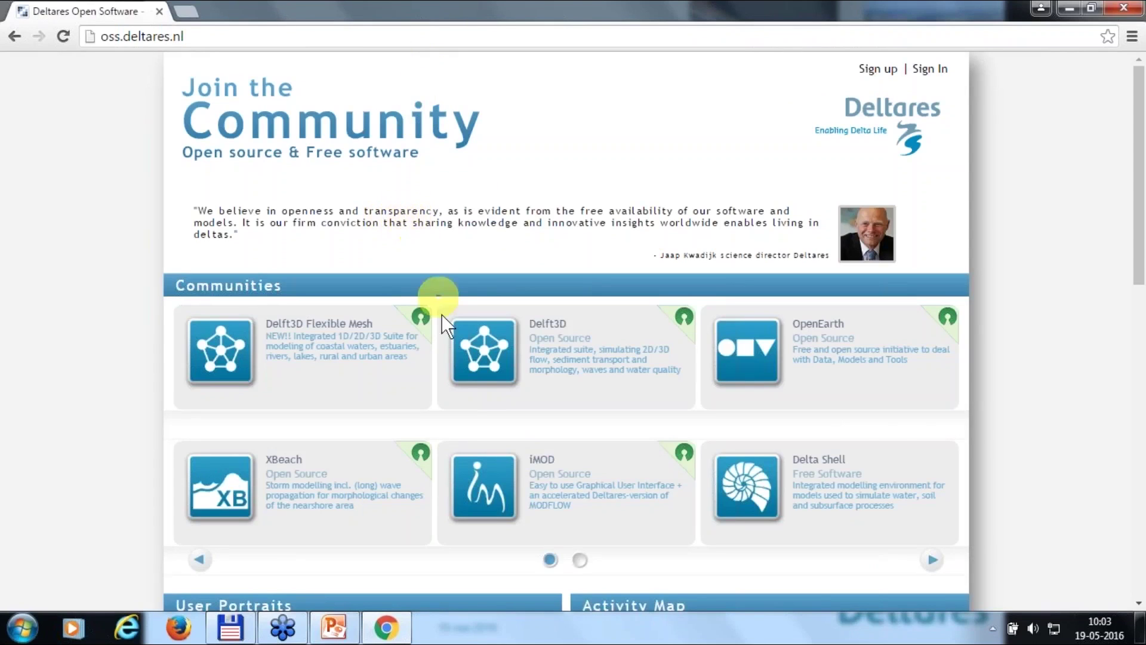
# Open the iMOD community page from the list of communities and close the original Deltares Open Software page
pyautogui.click(485, 486)
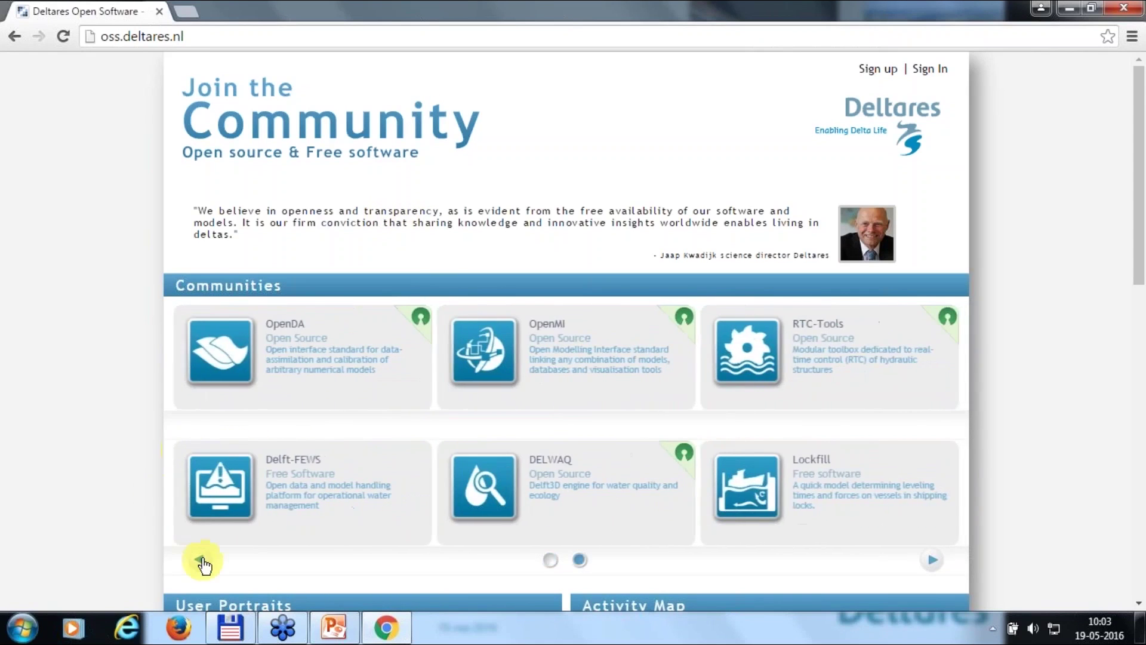
pyautogui.click(199, 559)
pyautogui.click(482, 482)
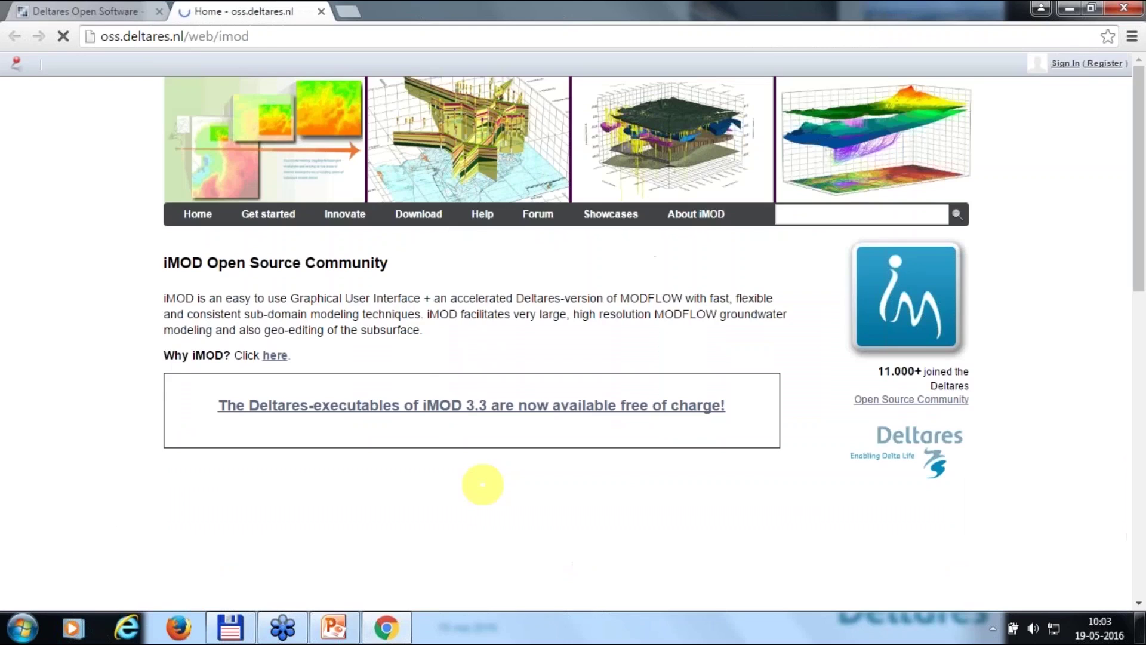
pyautogui.click(129, 12)
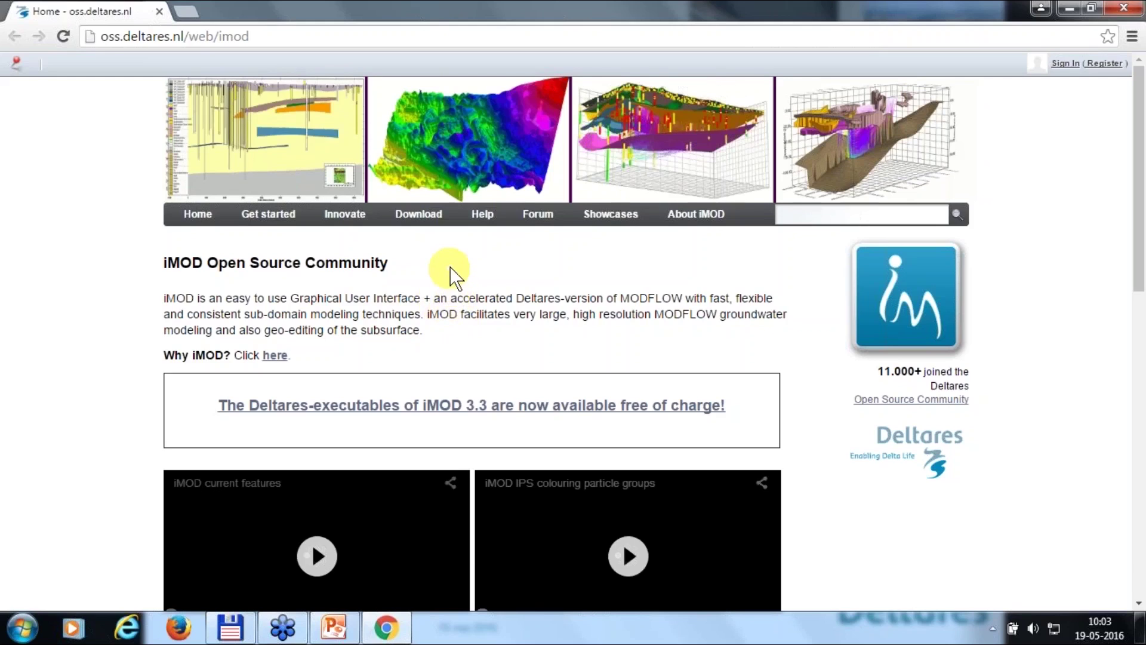
# Open the iMOD forum categories page and look through its categories and threads
pyautogui.moveTo(429, 222)
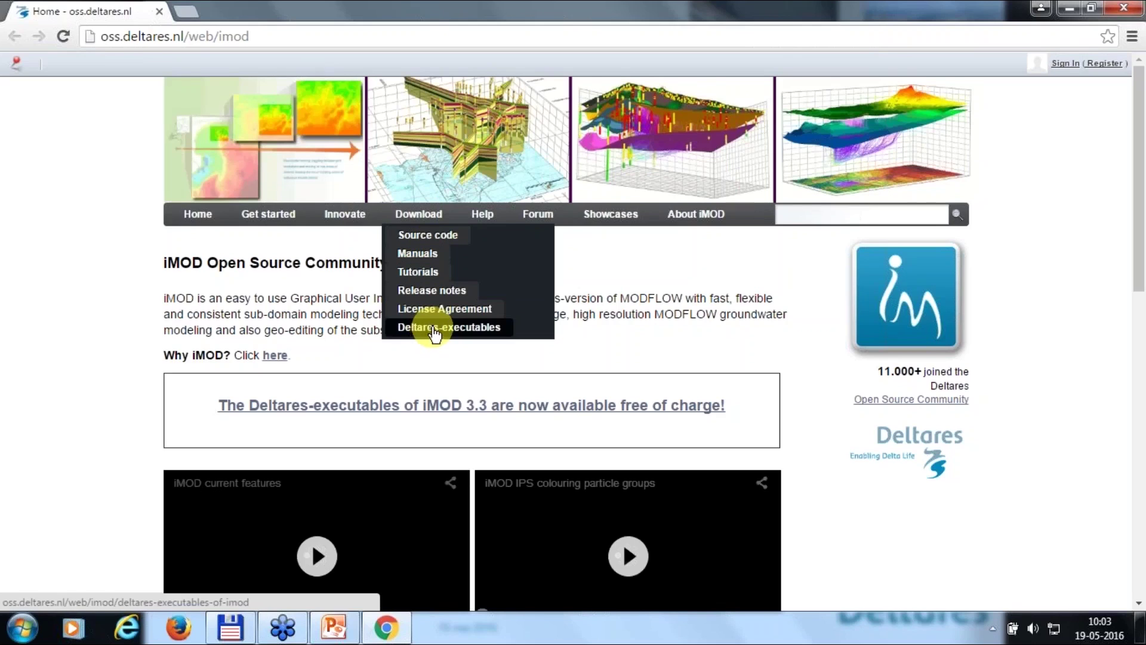
pyautogui.moveTo(540, 218)
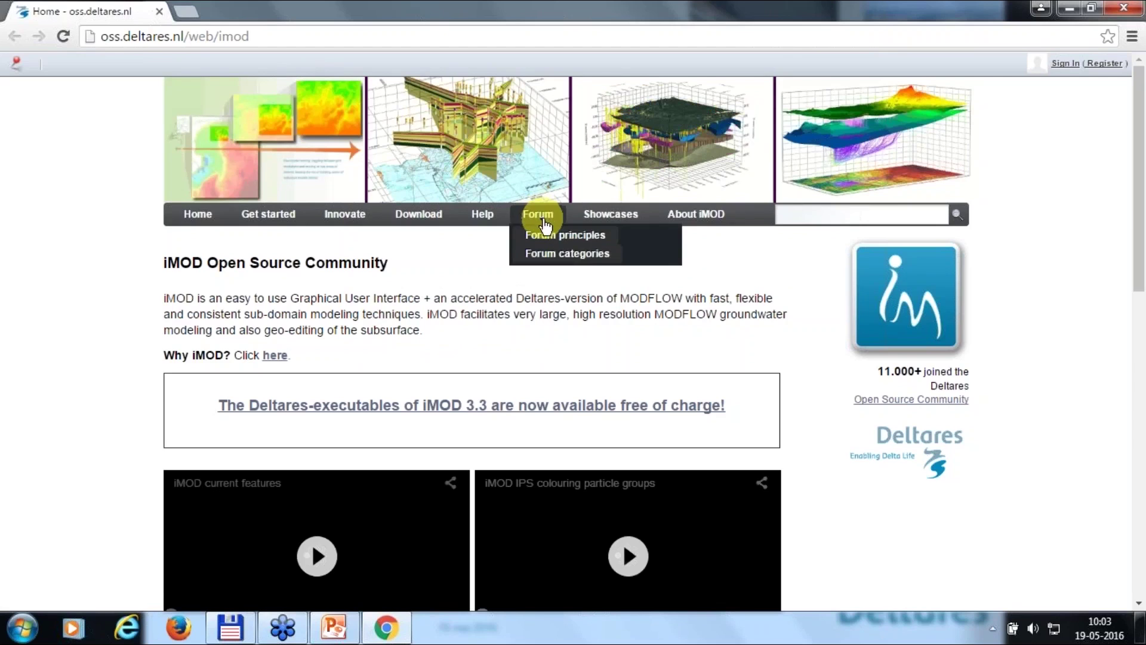
pyautogui.click(538, 254)
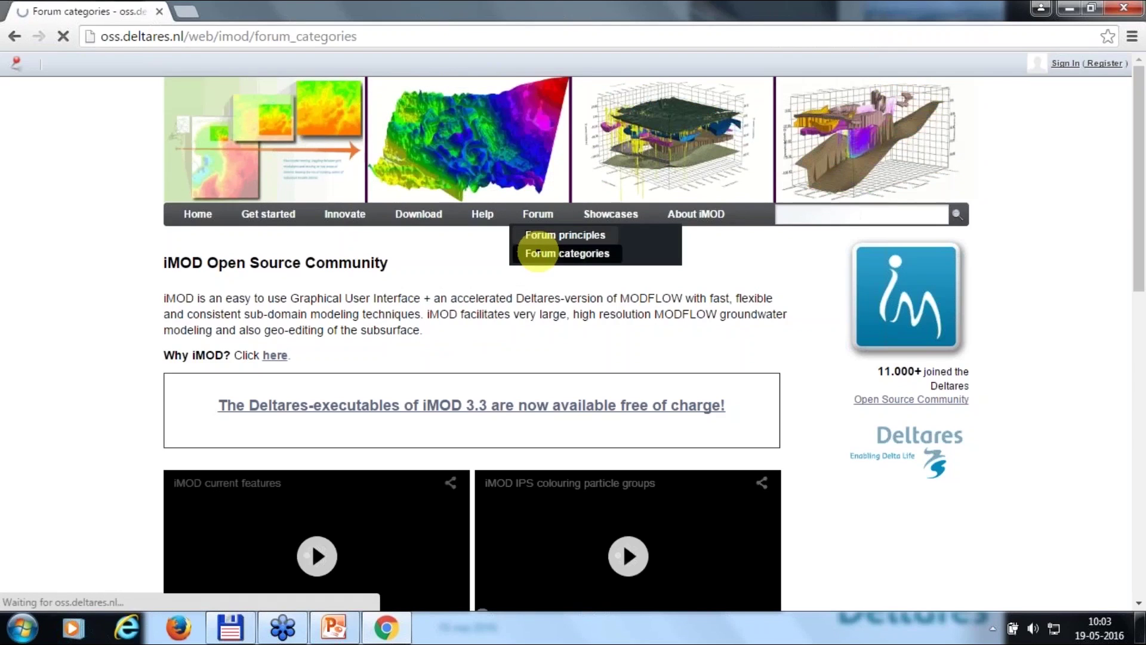
pyautogui.scroll(-3, 494, 352)
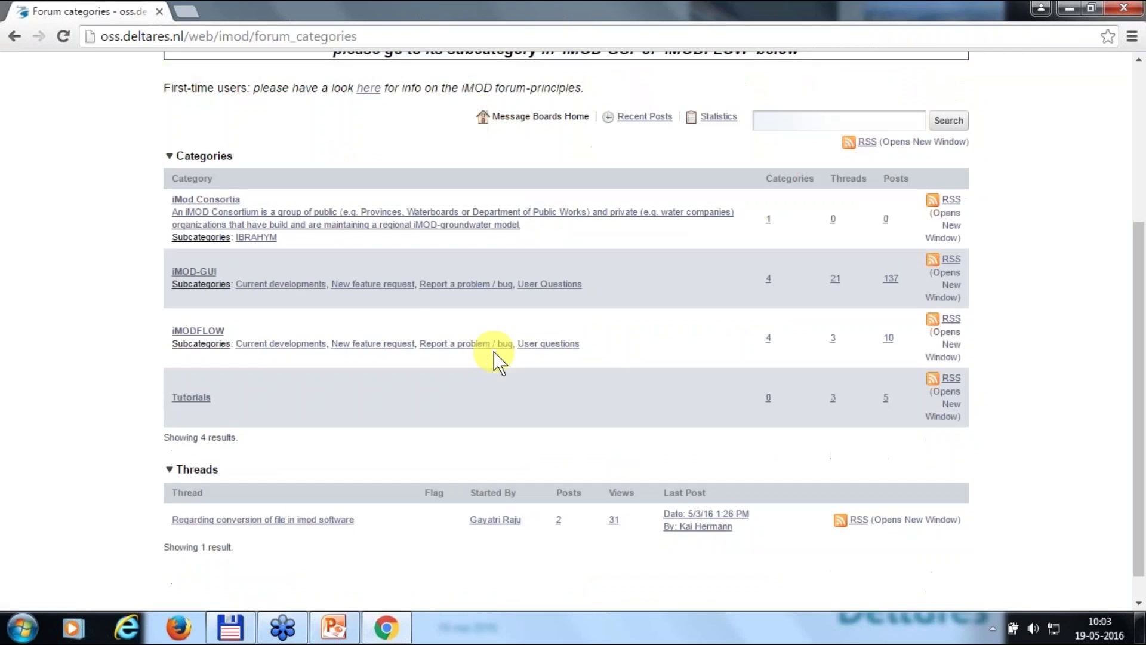
pyautogui.scroll(3, 494, 350)
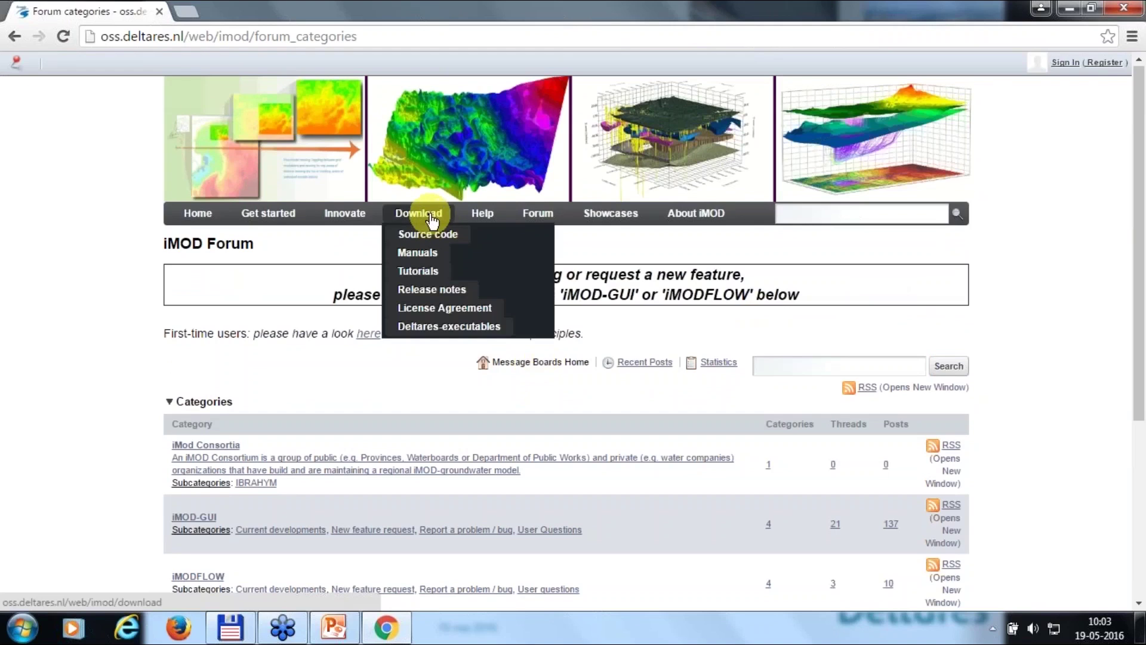
# Open the request form for the Deltares-software executables of iMOD 3.3, review its fields and close the browser
pyautogui.click(434, 327)
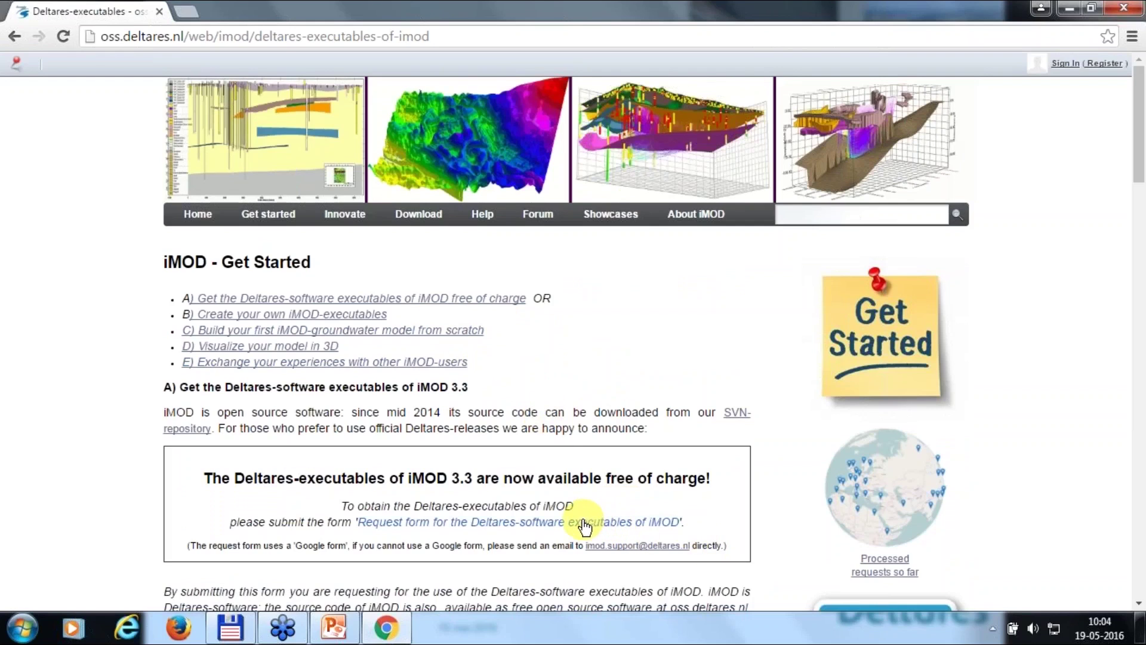
pyautogui.click(555, 528)
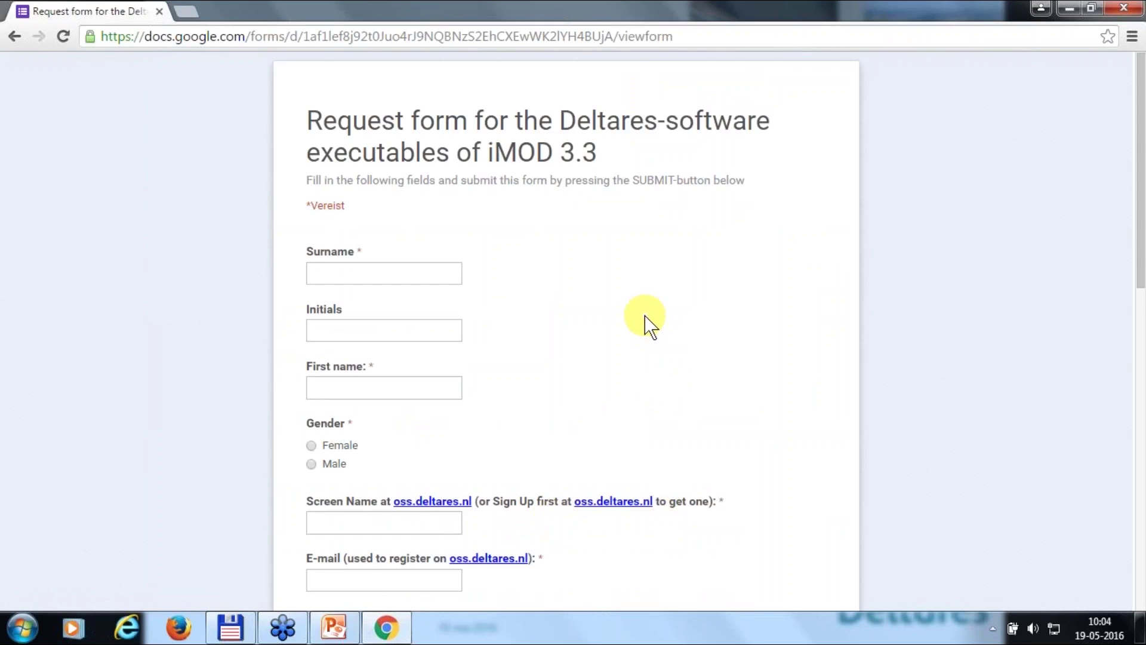
pyautogui.scroll(-5, 648, 325)
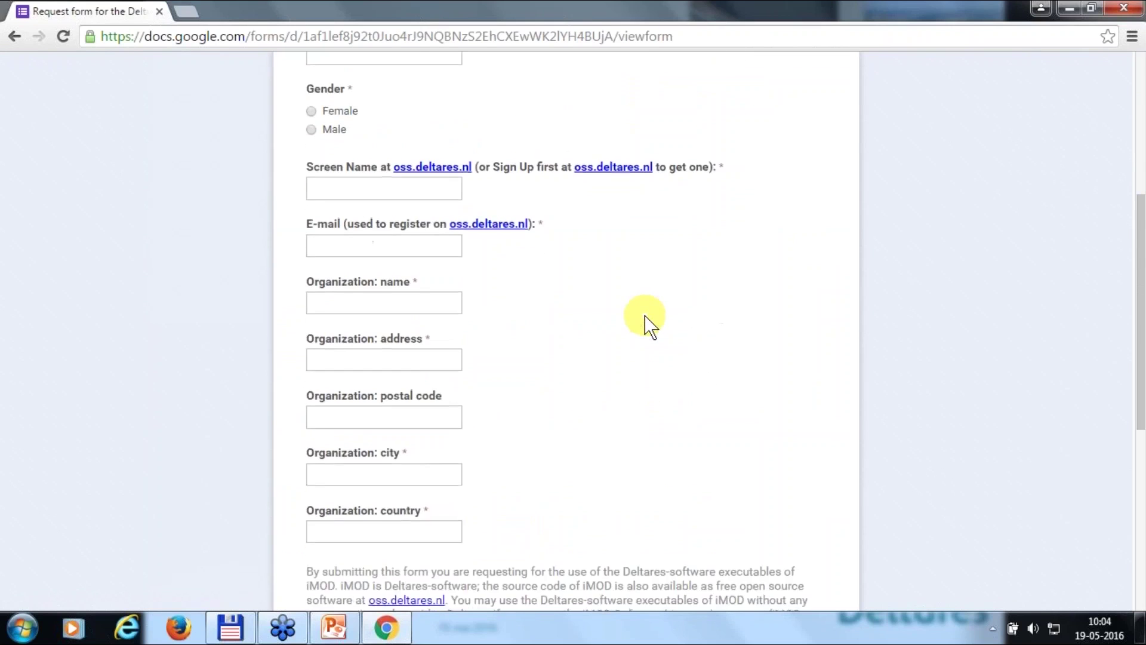
pyautogui.scroll(4, 824, 276)
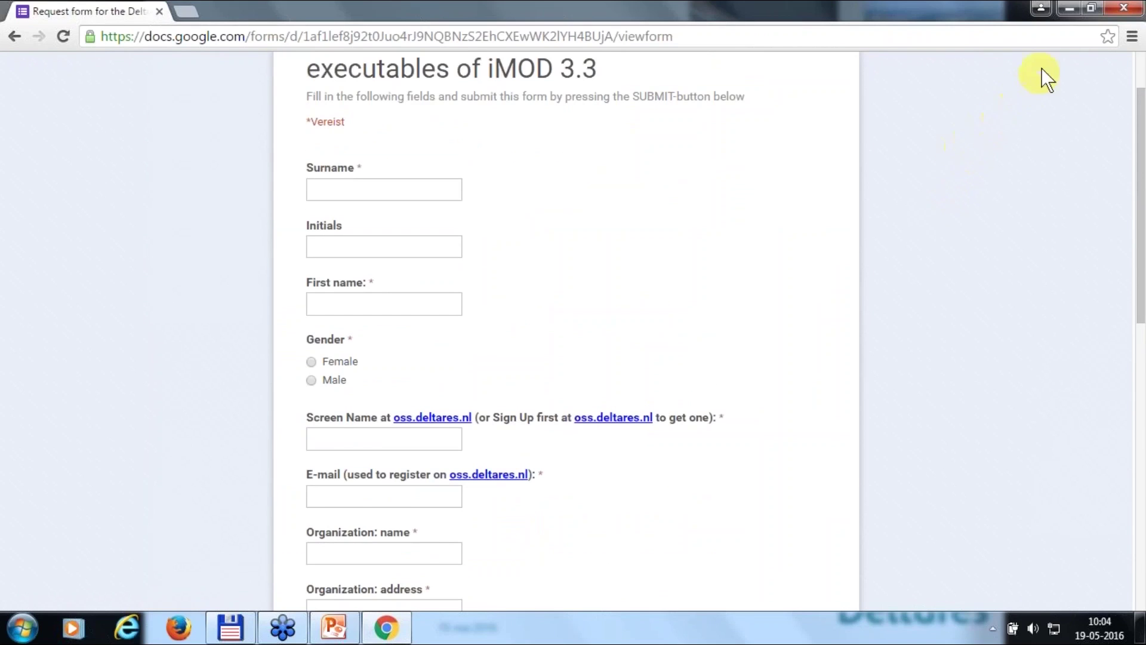
pyautogui.click(1122, 8)
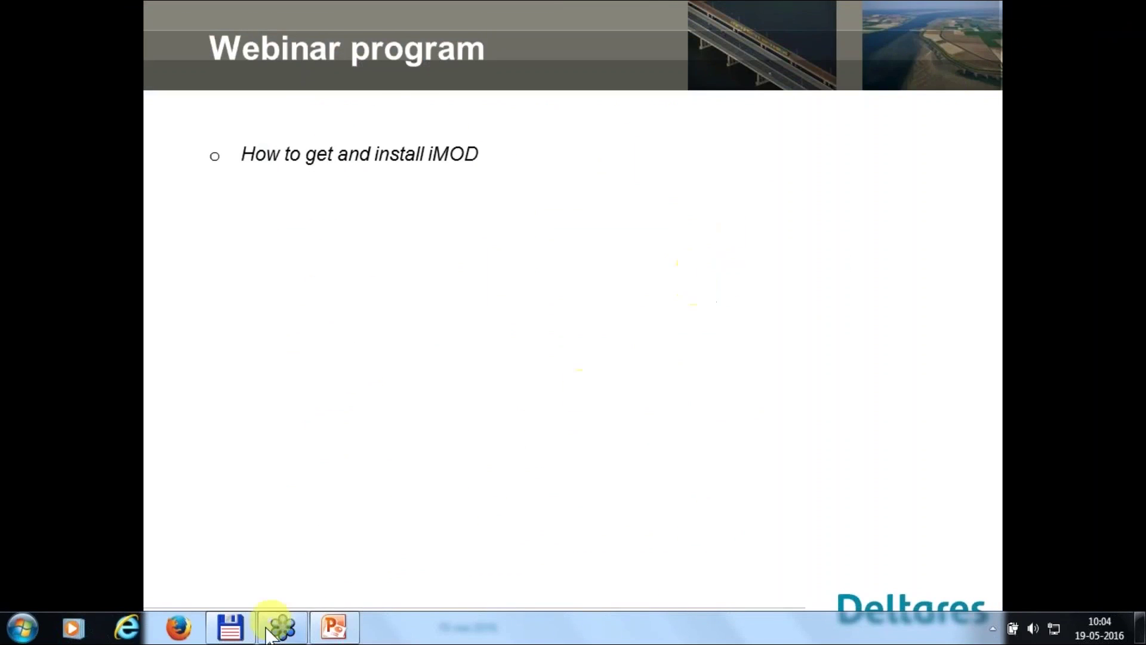
# Switch to Total Commander, open the installation folder inside webinar and sort its contents by name
pyautogui.moveTo(238, 634)
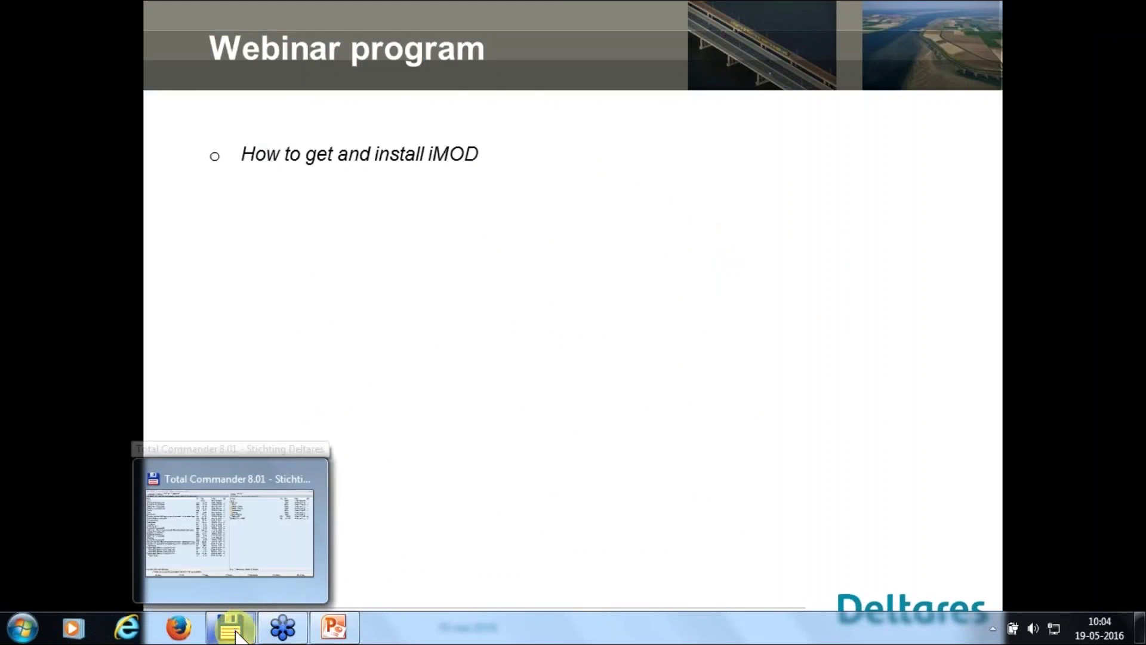
pyautogui.click(233, 525)
pyautogui.click(101, 47)
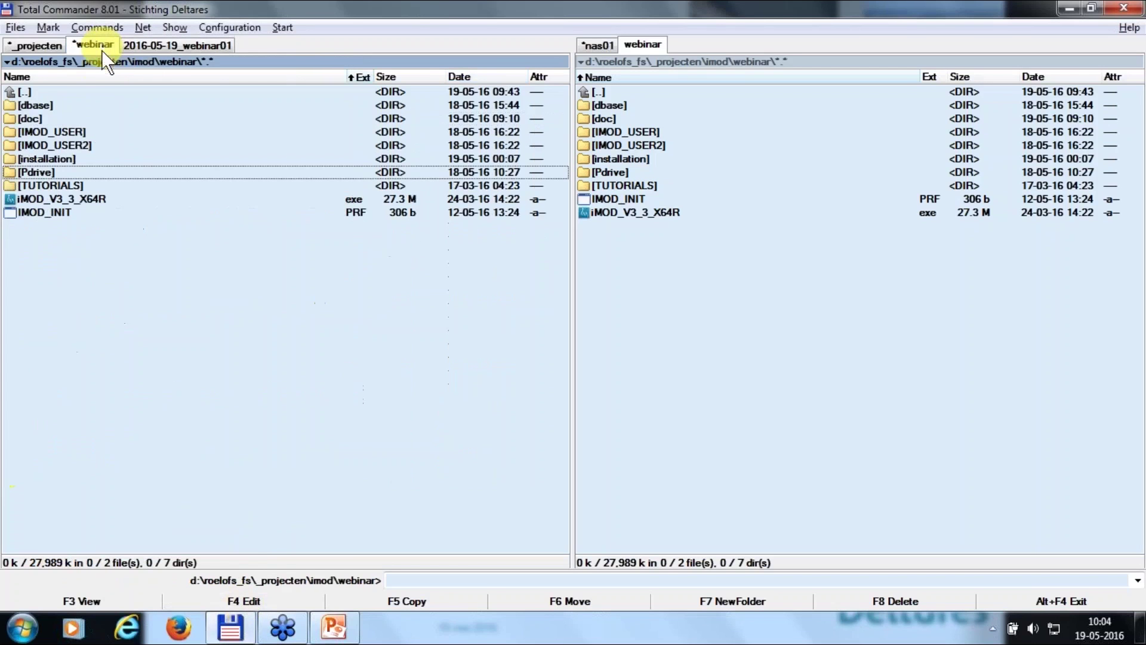
pyautogui.doubleClick(64, 158)
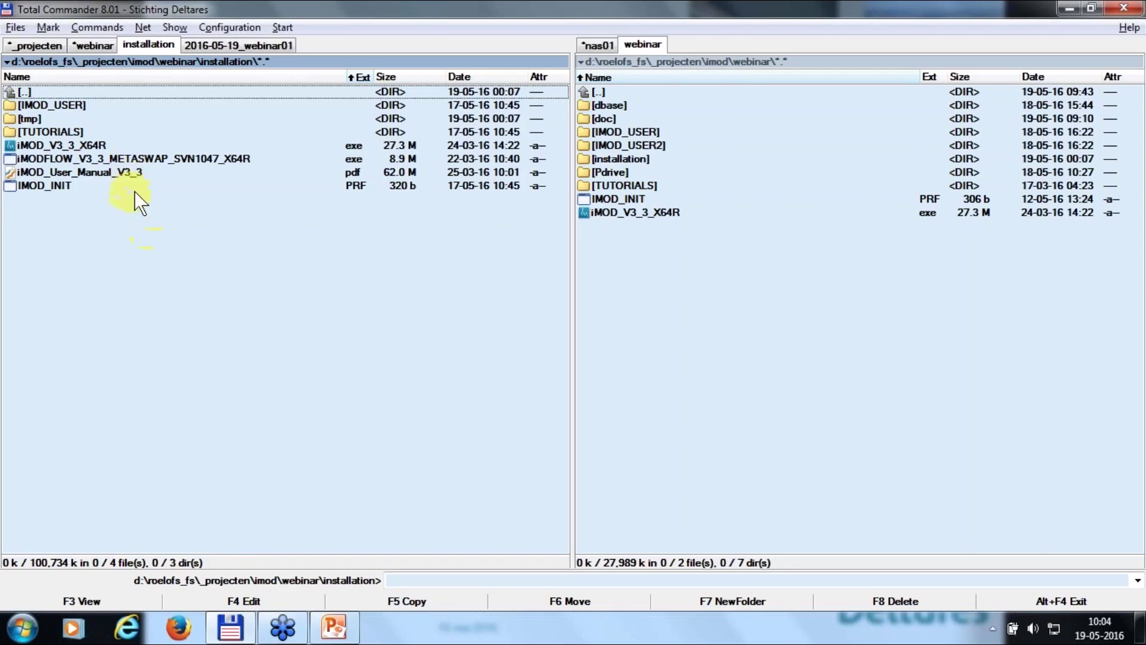
pyautogui.click(91, 76)
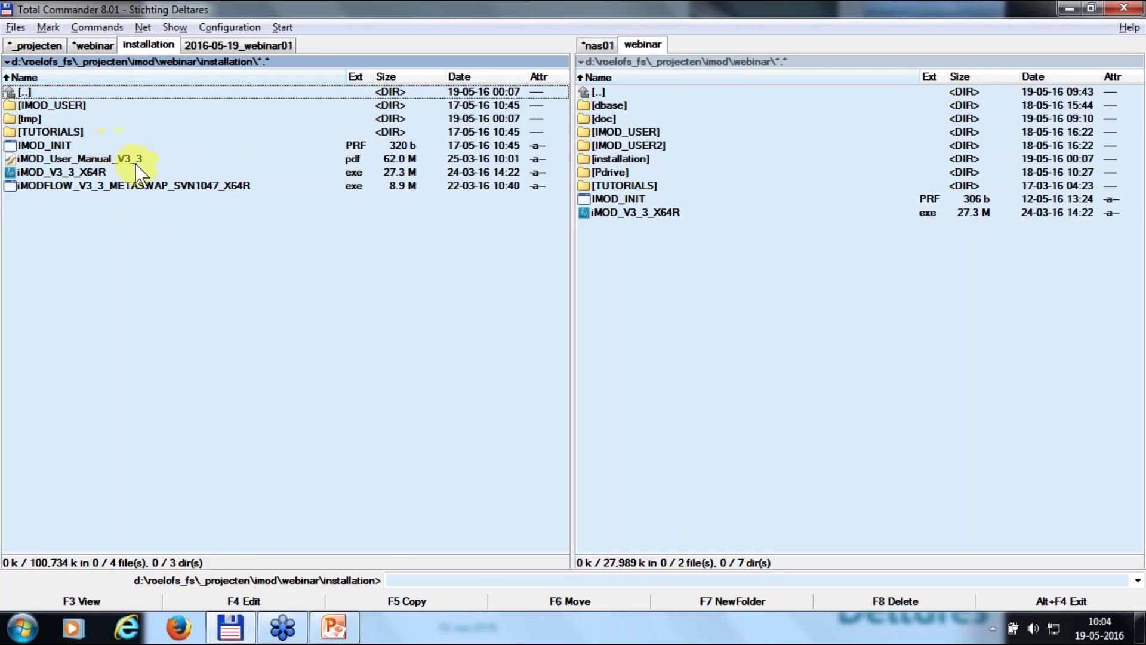
# Open iMOD_User_Manual_V3_3.pdf from the installation folder, browse its table of contents and close it
pyautogui.click(136, 159)
pyautogui.press('space')
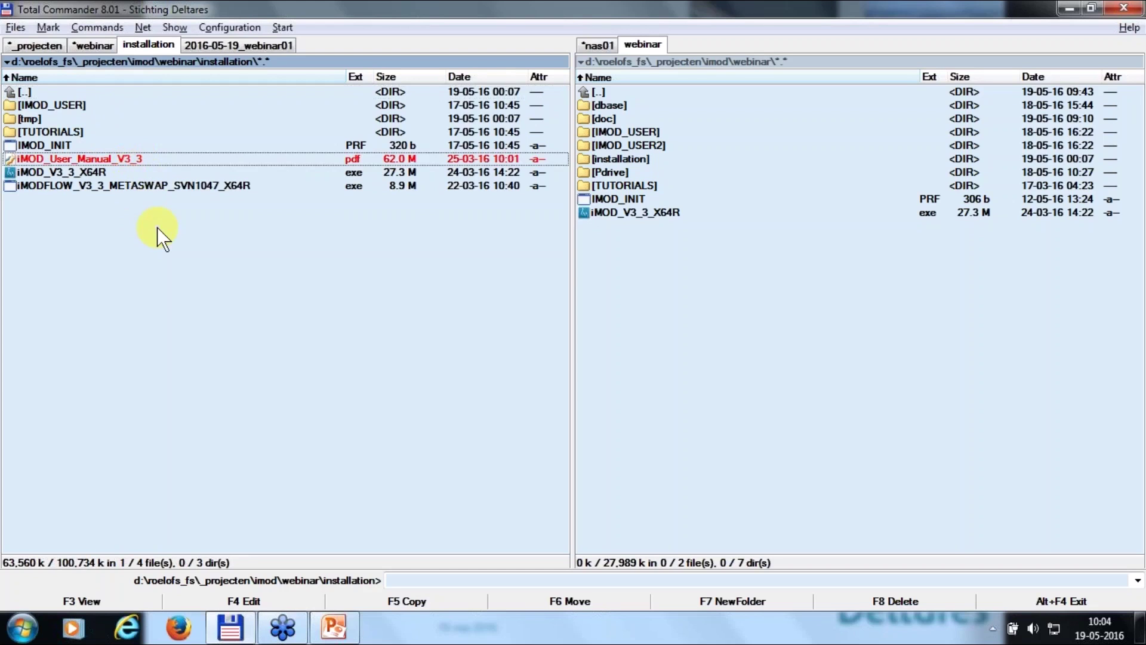
pyautogui.doubleClick(127, 155)
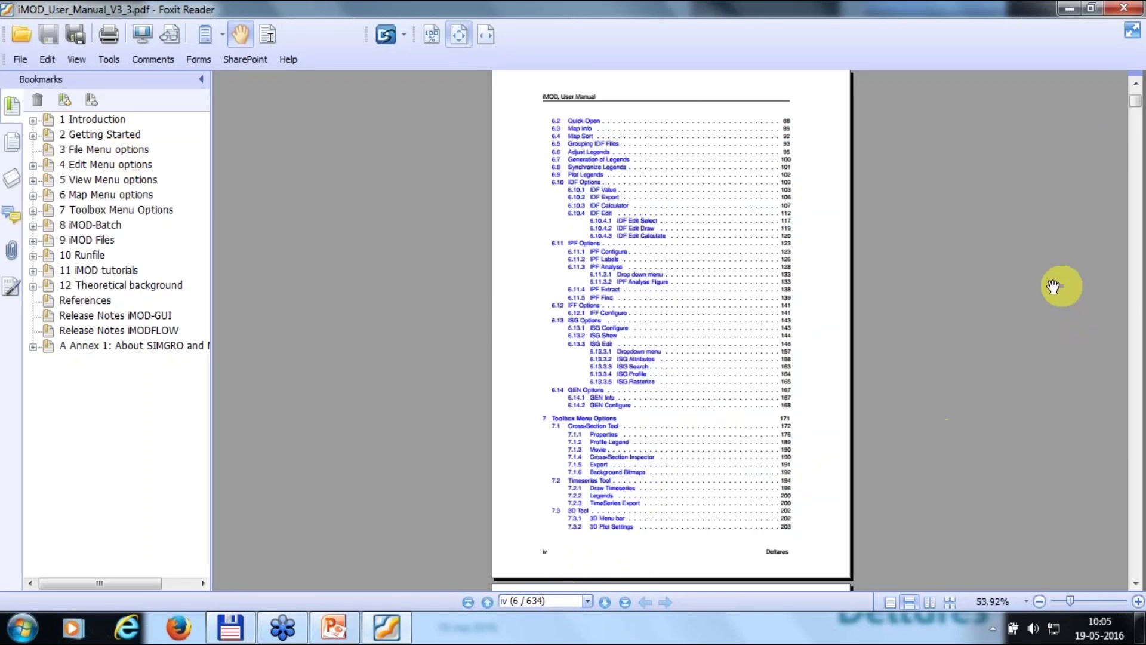
pyautogui.scroll(-10, 885, 256)
pyautogui.moveTo(742, 402); pyautogui.dragTo(754, 77)
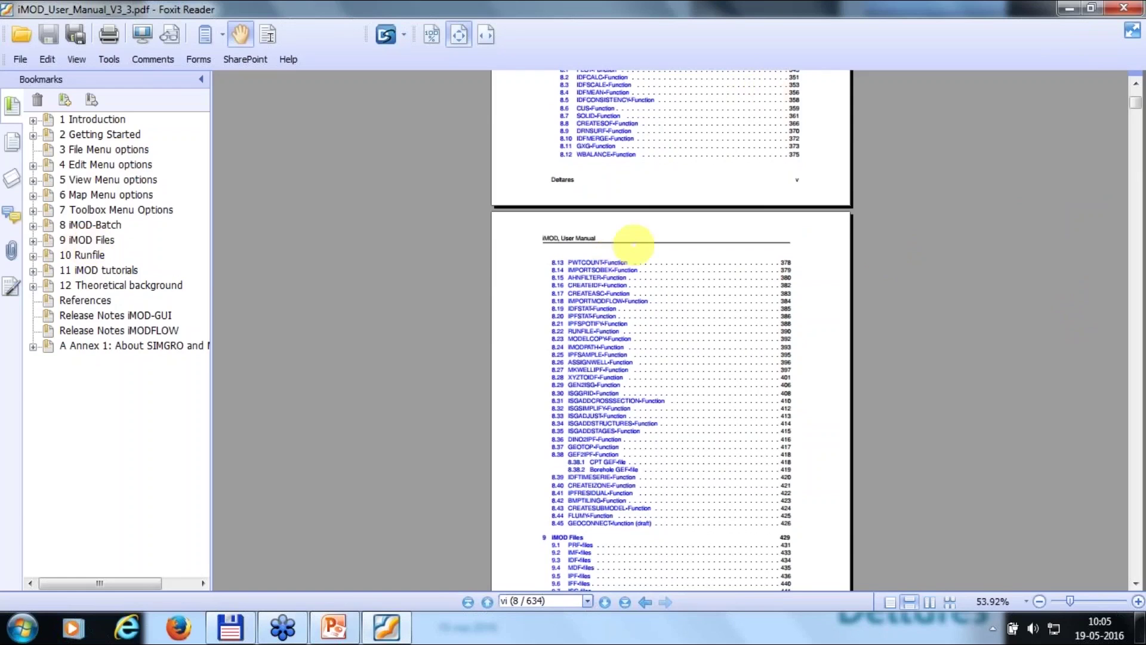
pyautogui.click(1118, 13)
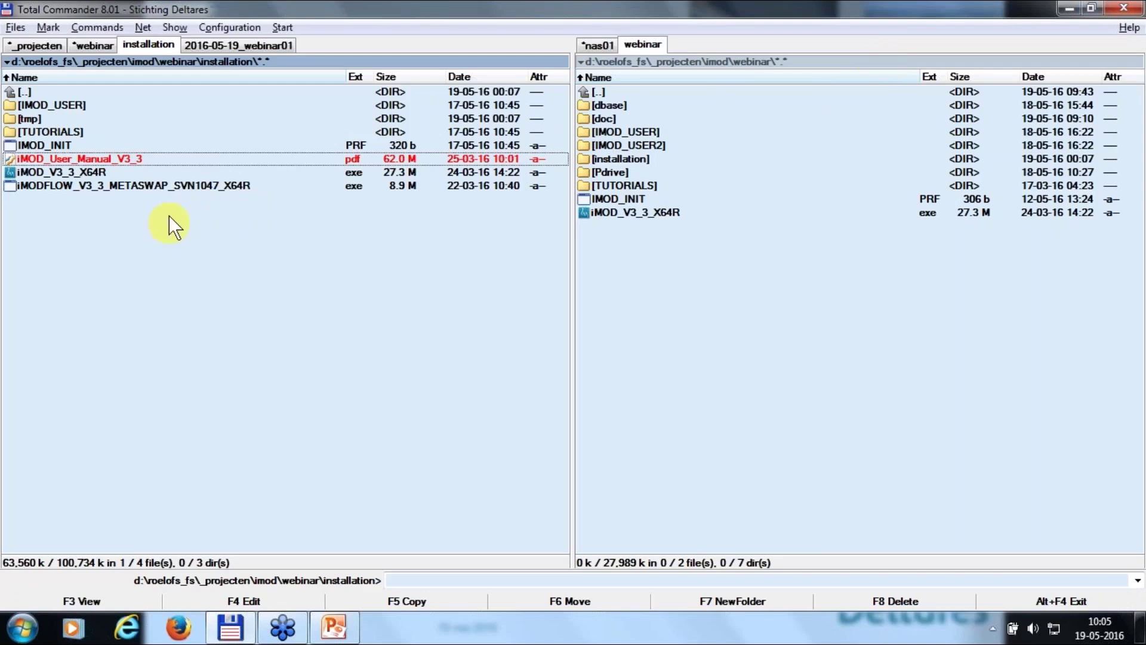
# Unmark the user manual and highlight the iMOD_V3_3_X64R and iMODFLOW_V3_3_METASWAP_SVN1047_X64R executables in turn
pyautogui.rightClick(159, 157)
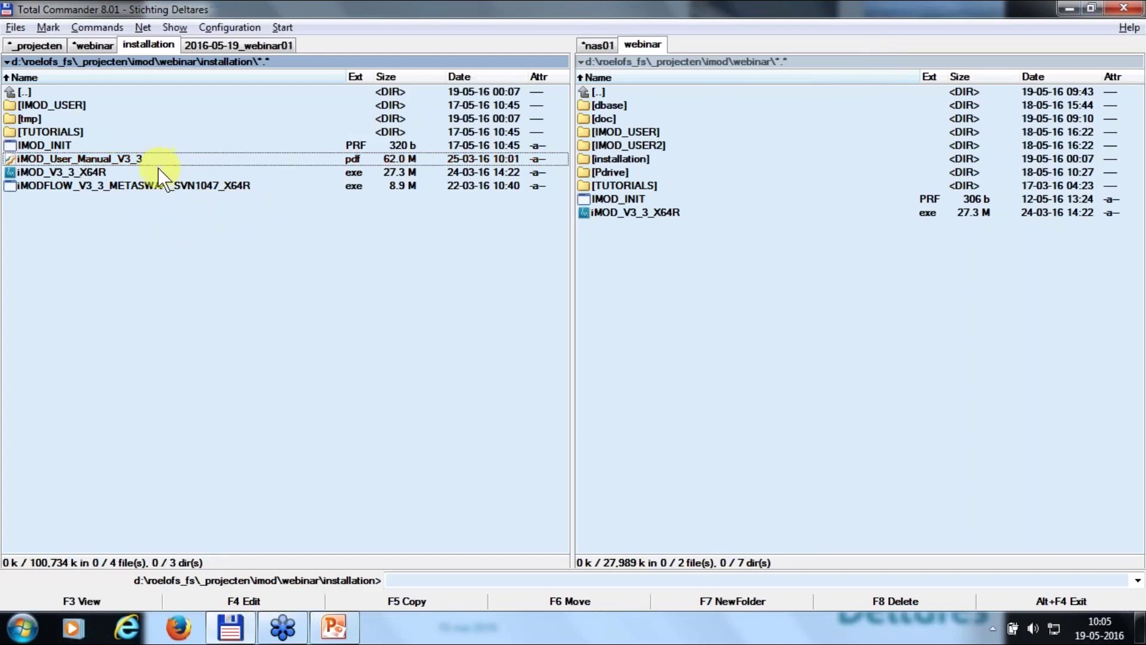
pyautogui.rightClick(76, 171)
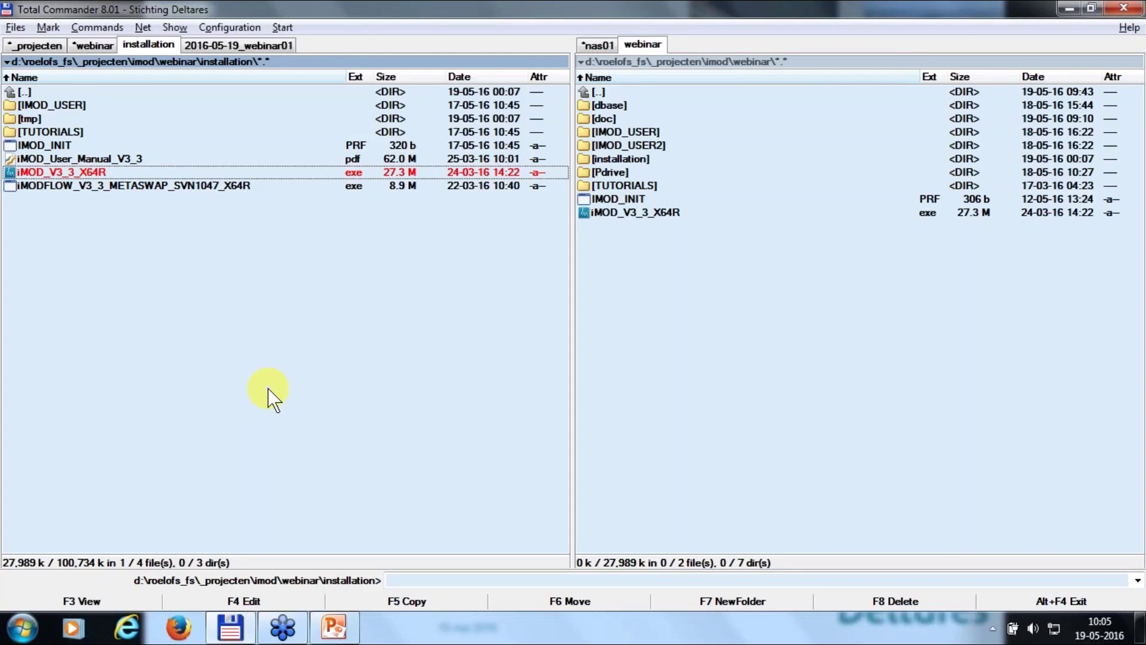
pyautogui.click(268, 388)
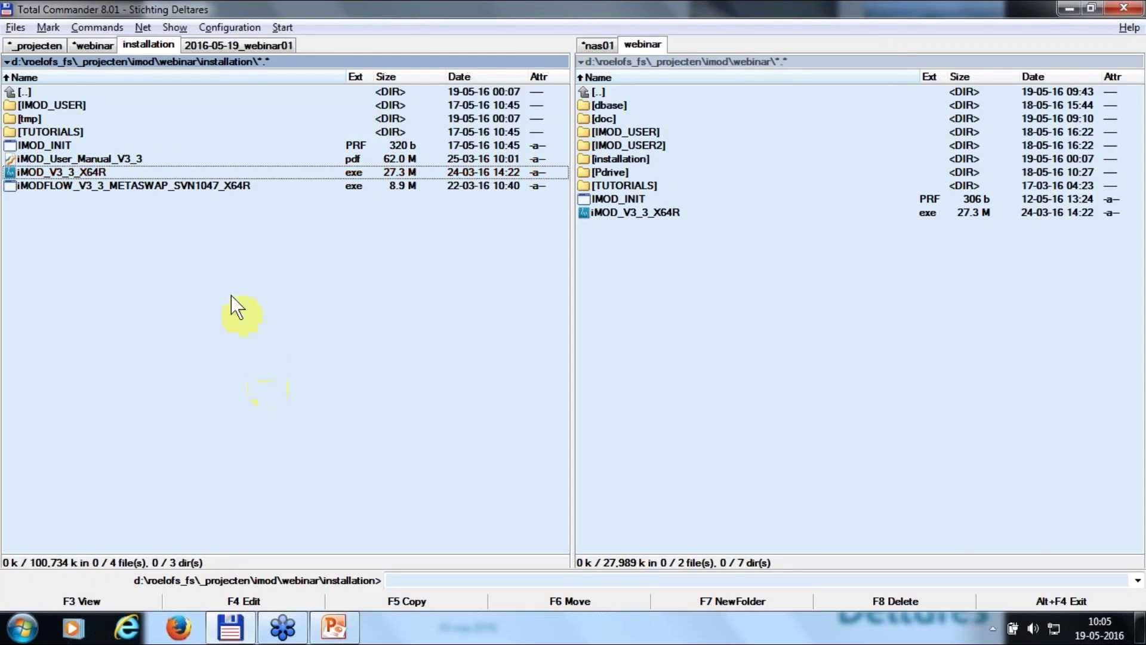
pyautogui.click(185, 184)
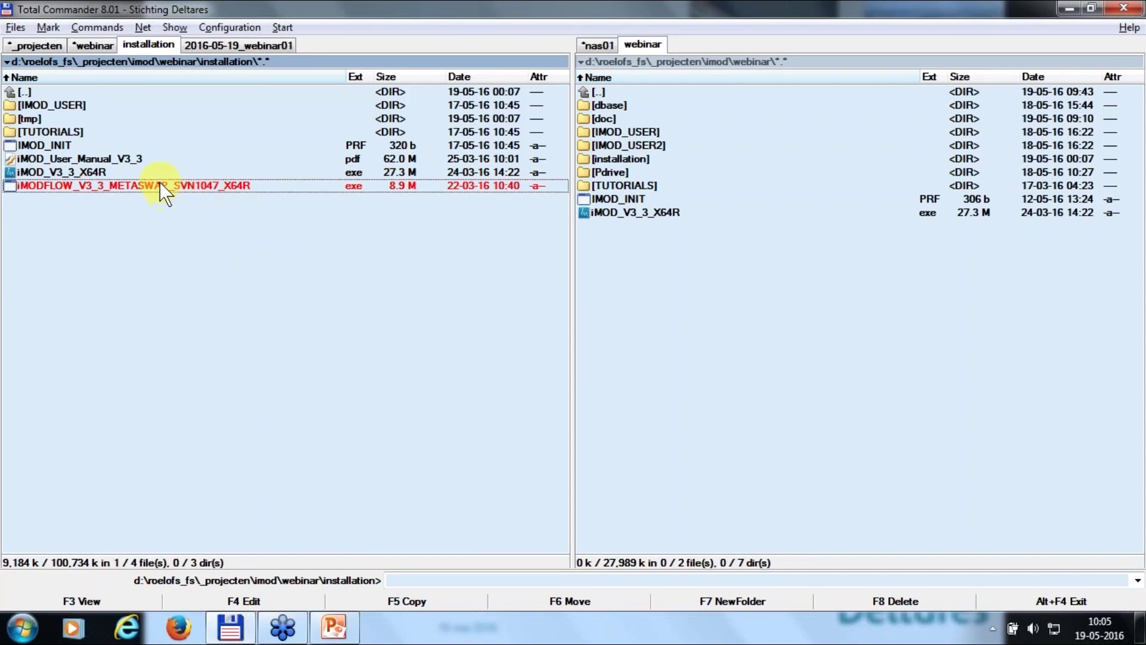
pyautogui.click(68, 172)
pyautogui.click(68, 181)
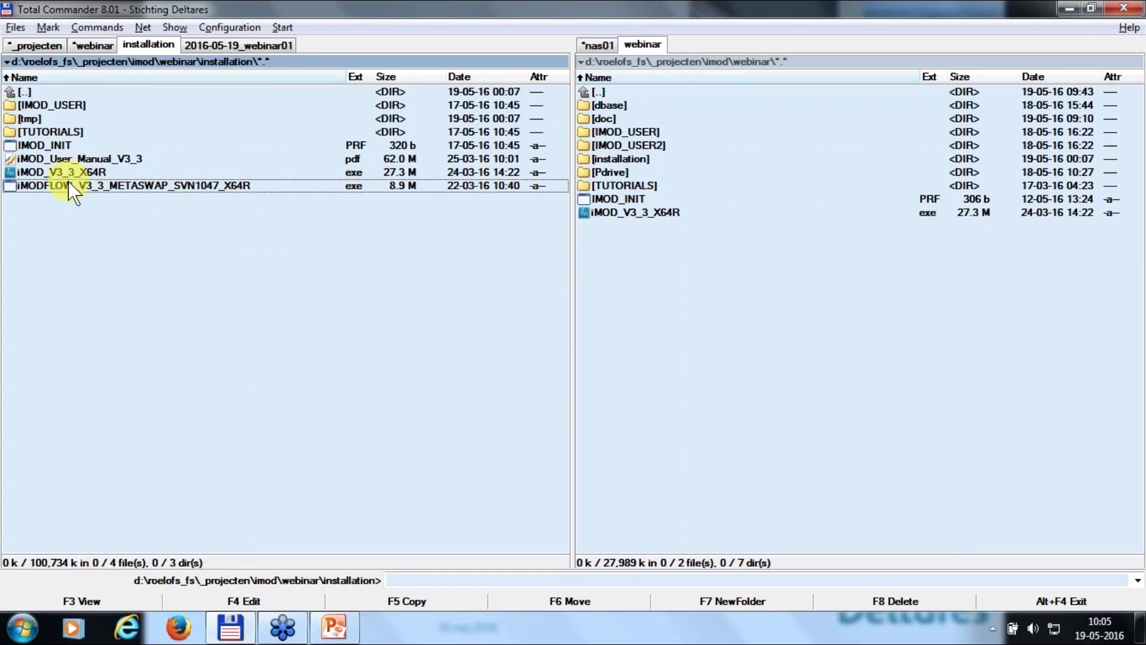
pyautogui.doubleClick(116, 185)
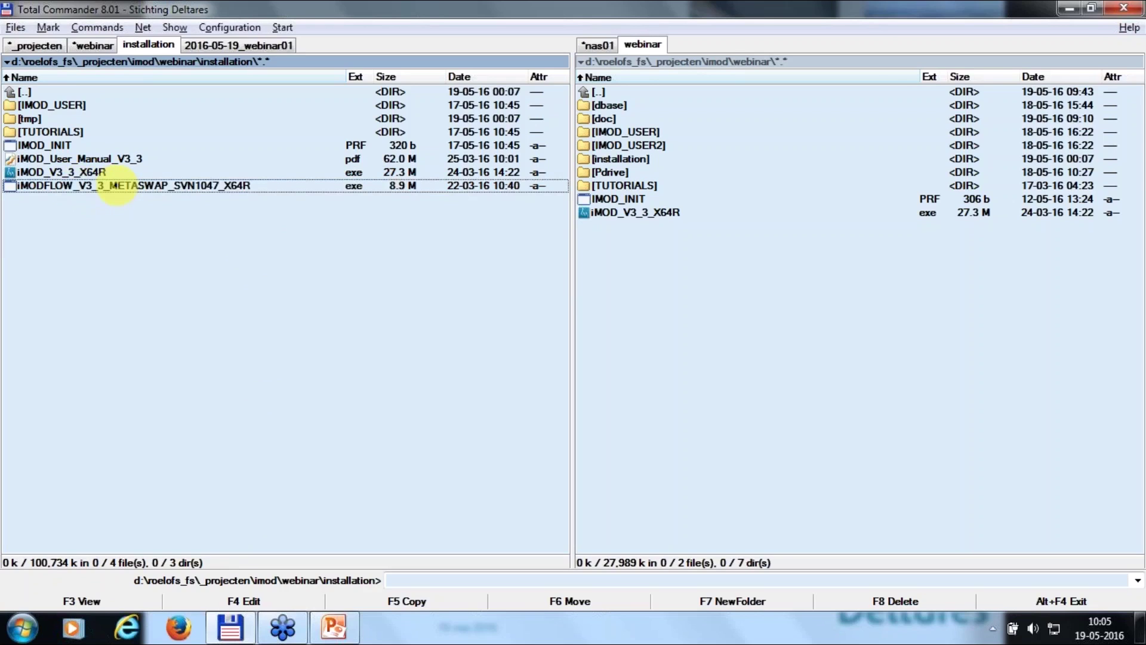
pyautogui.rightClick(117, 186)
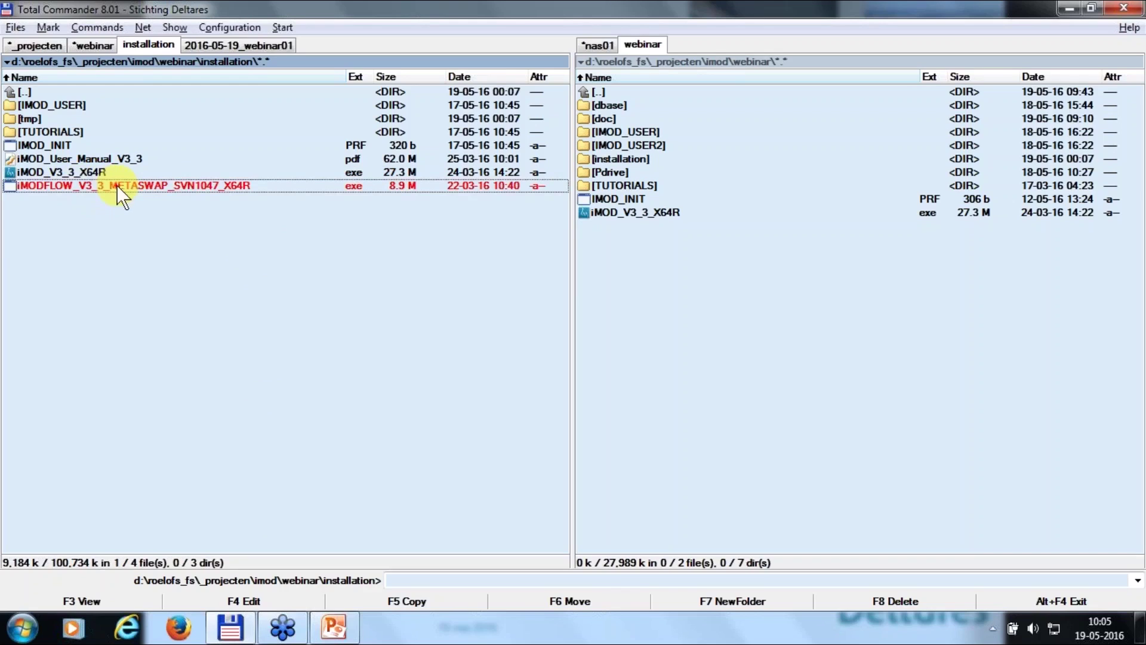
# Check the size and subfolders of the TUTORIALS folder, go back to the installation folder and return to the PowerPoint slide show
pyautogui.click(65, 131)
pyautogui.press('space')
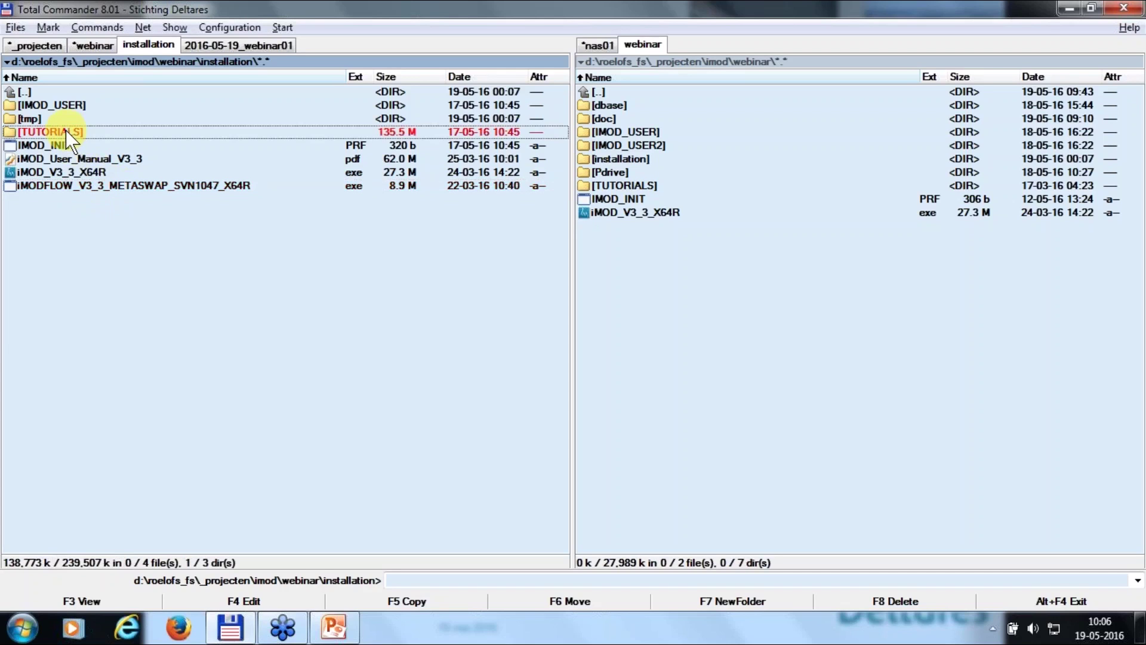
pyautogui.doubleClick(65, 130)
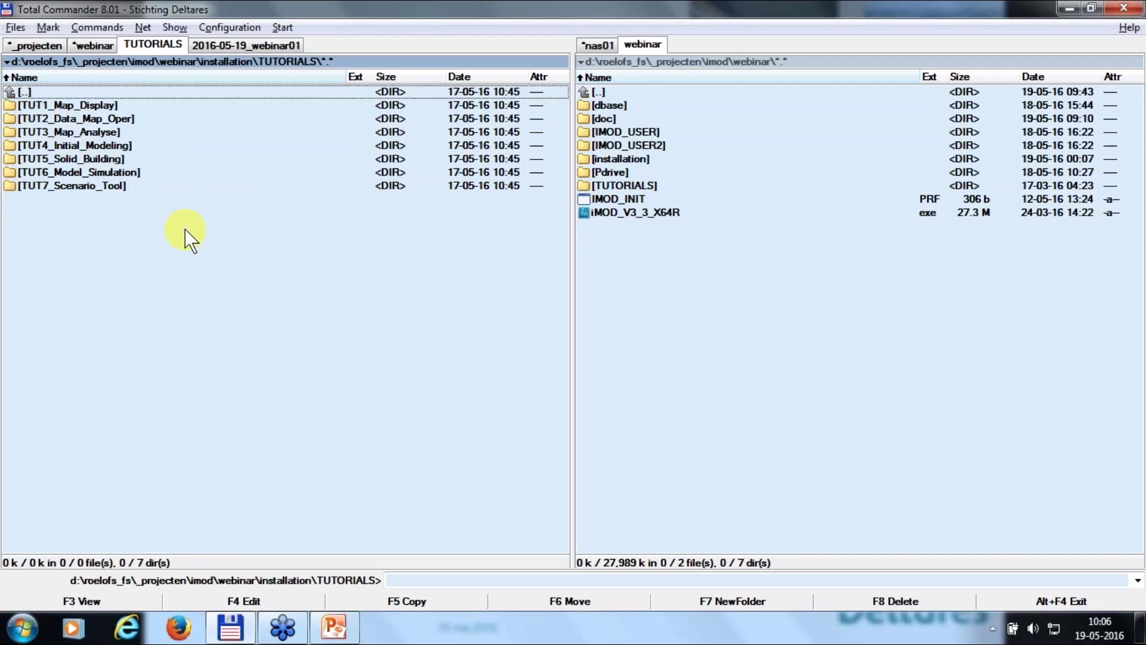
pyautogui.doubleClick(140, 91)
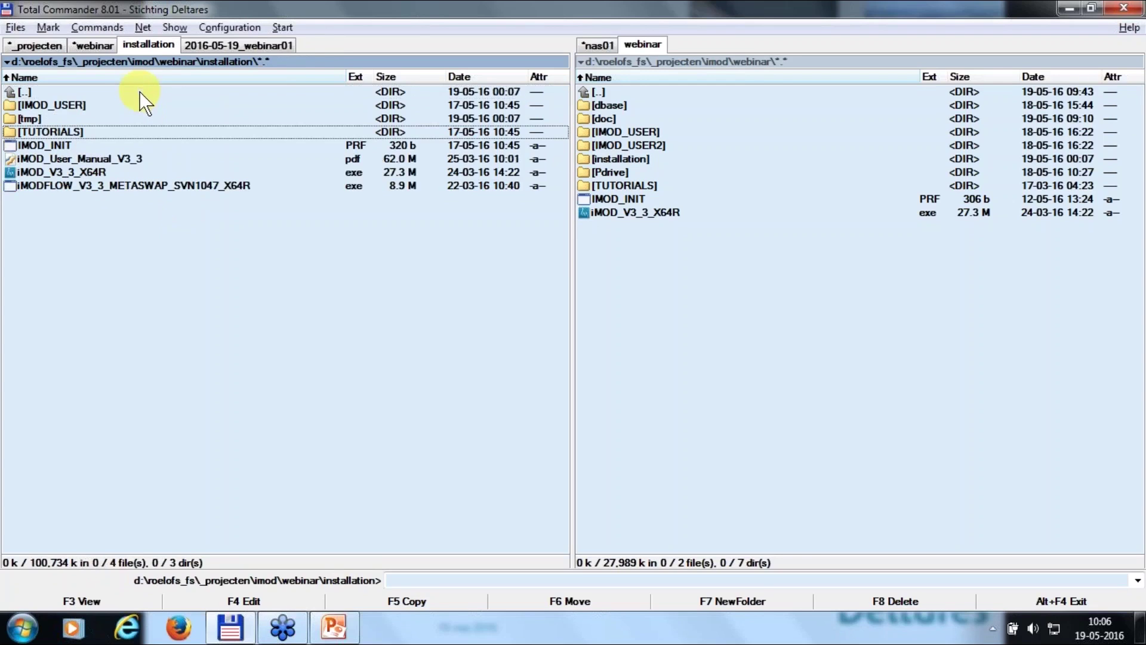
pyautogui.click(334, 627)
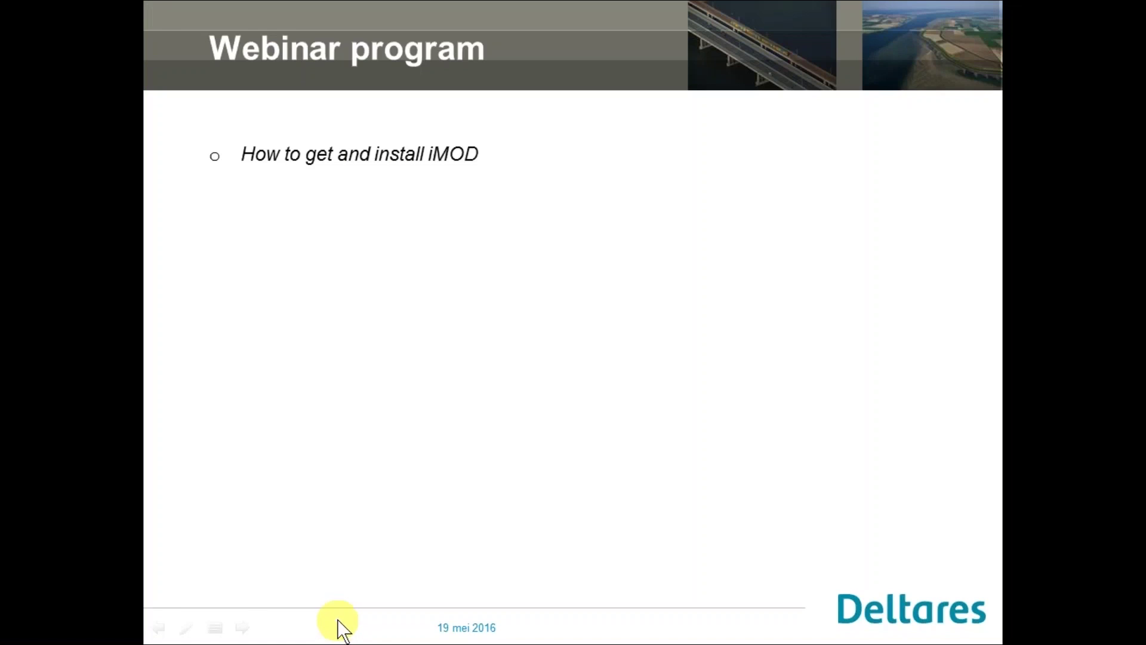
# Reveal the "iMOD getting started" item on the Webinar program slide and switch to Total Commander
pyautogui.click(365, 427)
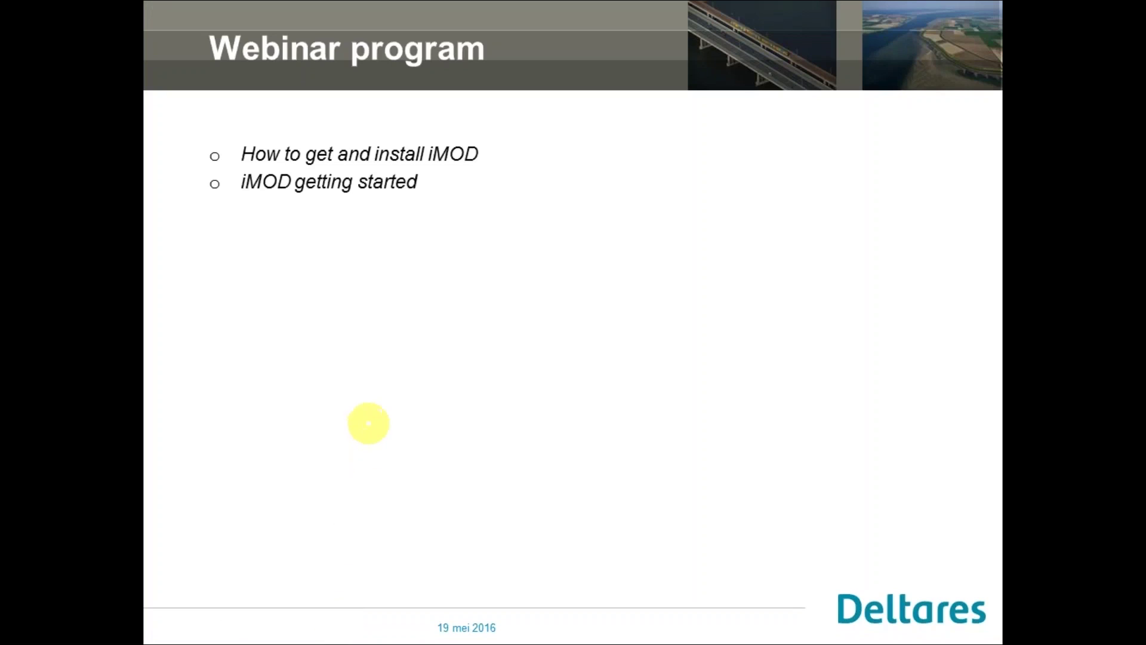
pyautogui.hotkey('alt', 'Tab')
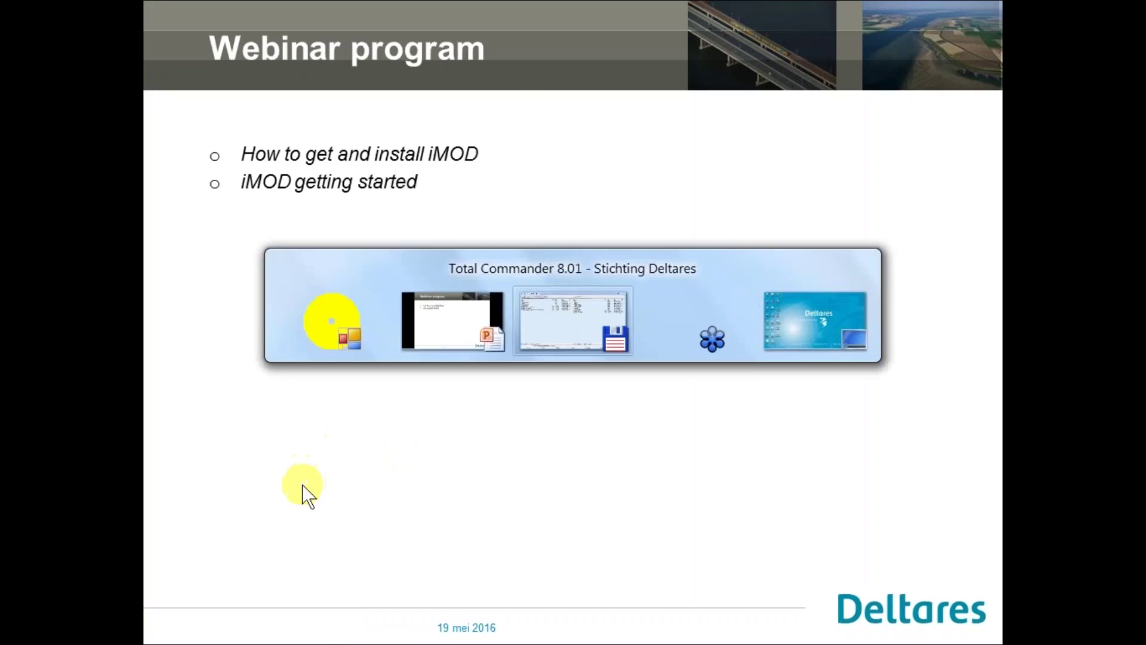
pyautogui.hotkey('alt', 'Tab')
pyautogui.hotkey('alt', 'Tab')
pyautogui.hotkey('alt', 'Tab')
pyautogui.hotkey('alt', 'Tab')
pyautogui.hotkey('alt', 'Tab')
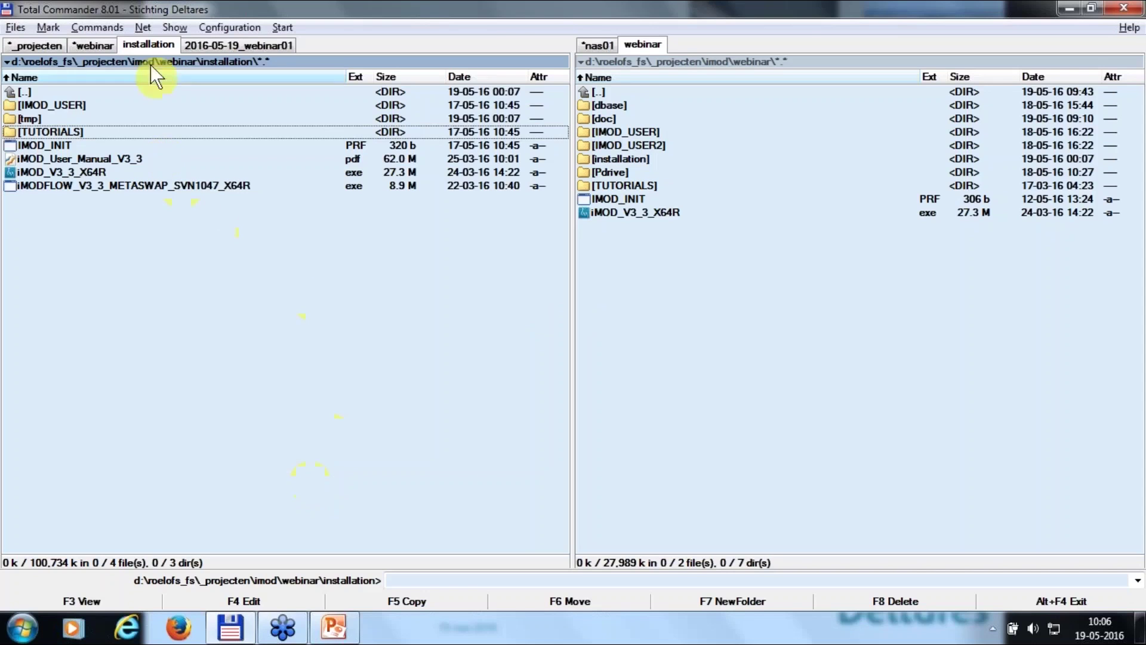
# Start iMOD_V3_3_X64R from the webinar folder and accept the iMOD Software License Agreement
pyautogui.click(102, 47)
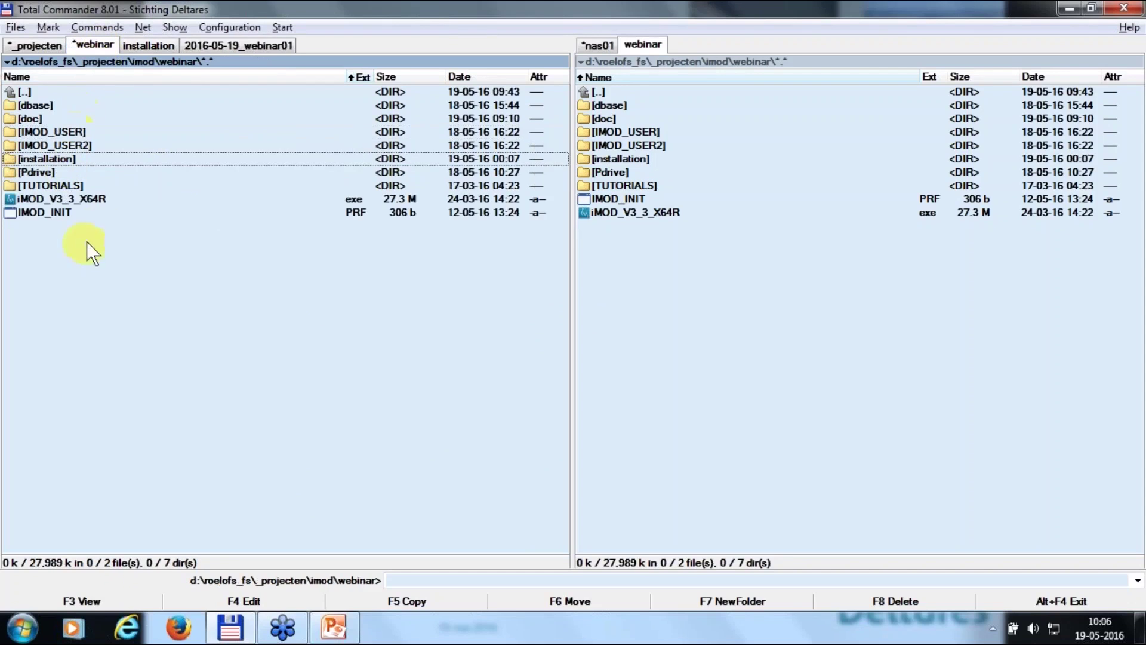
pyautogui.click(85, 199)
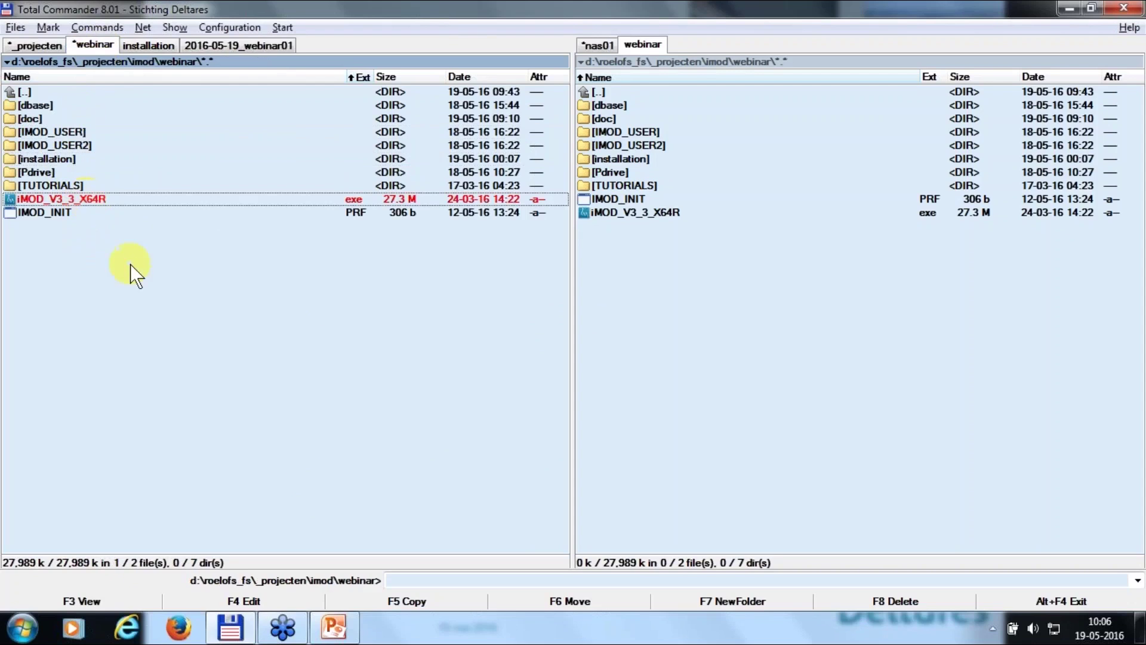
pyautogui.doubleClick(102, 198)
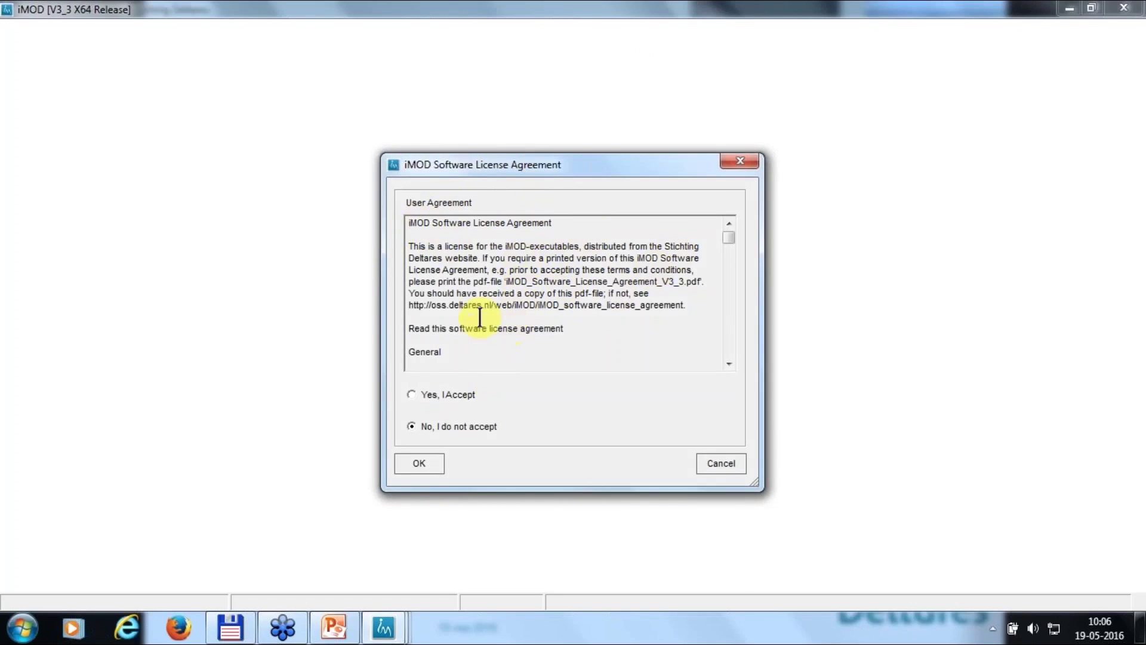
pyautogui.click(433, 394)
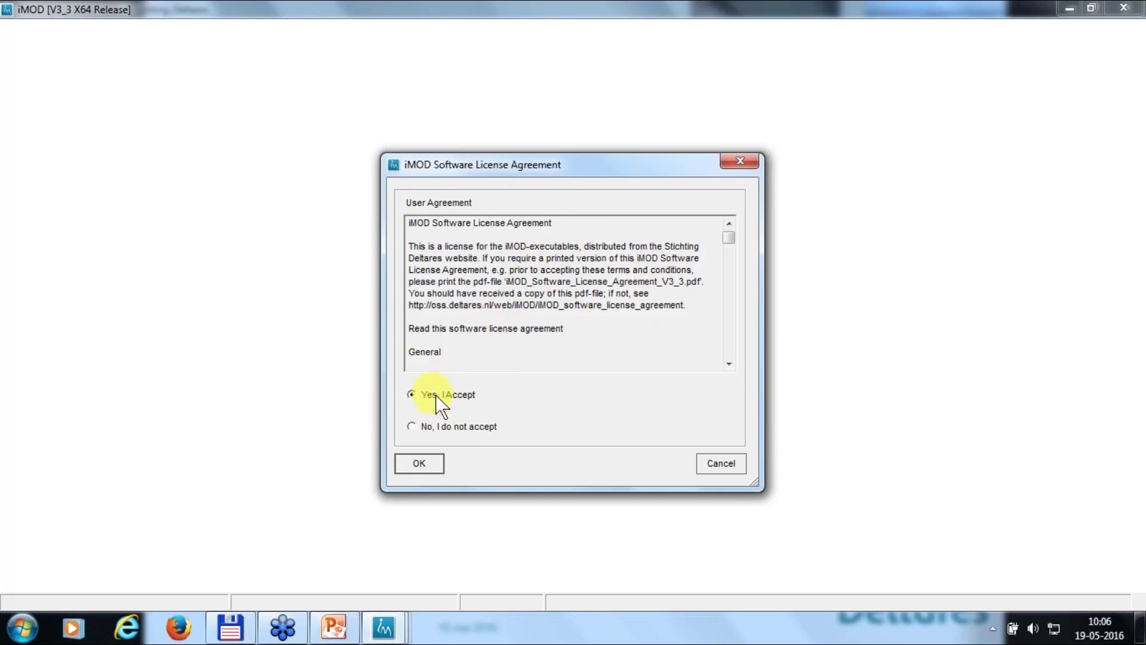
pyautogui.click(427, 462)
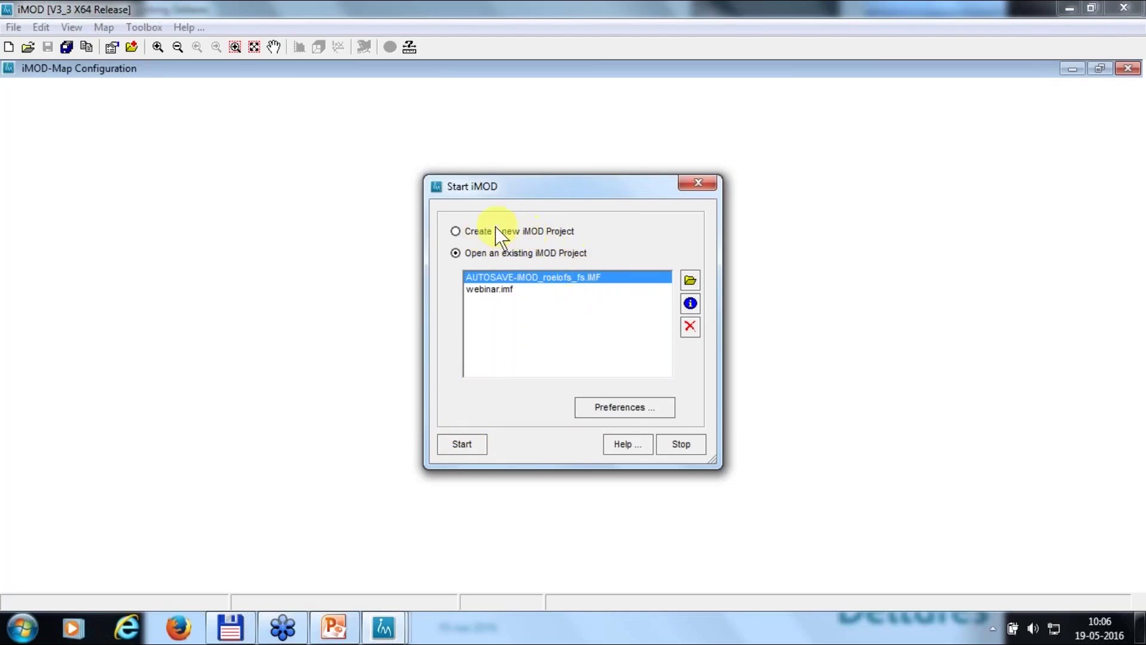
# Choose to open an existing iMOD project and start iMOD with webinar.imf
pyautogui.click(455, 231)
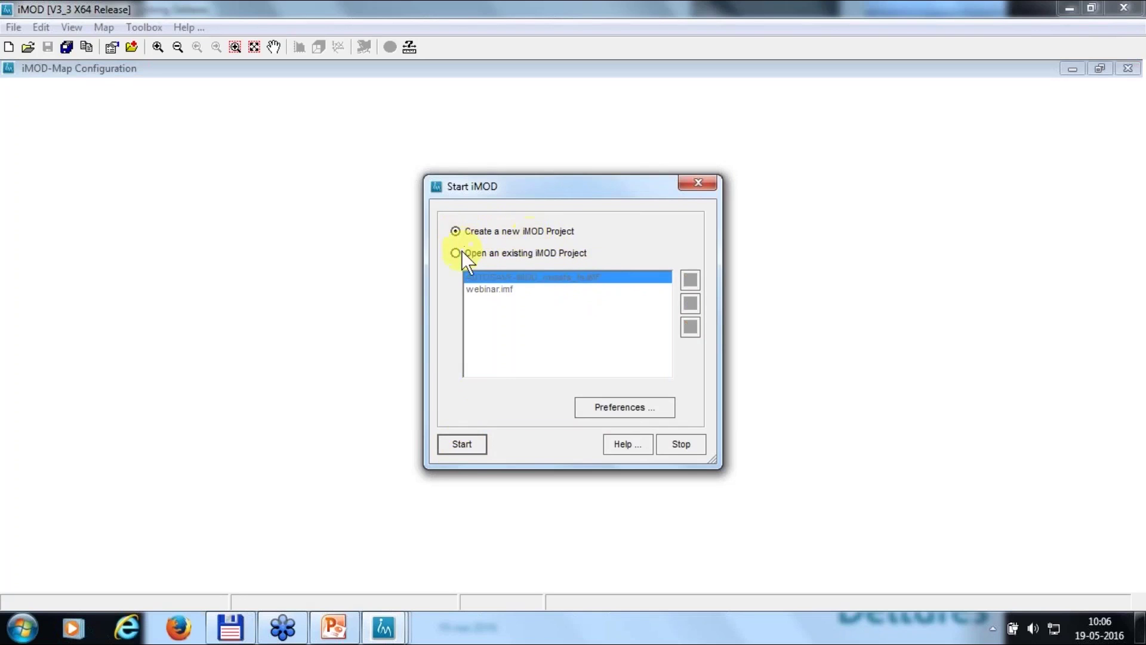
pyautogui.click(461, 252)
pyautogui.click(484, 291)
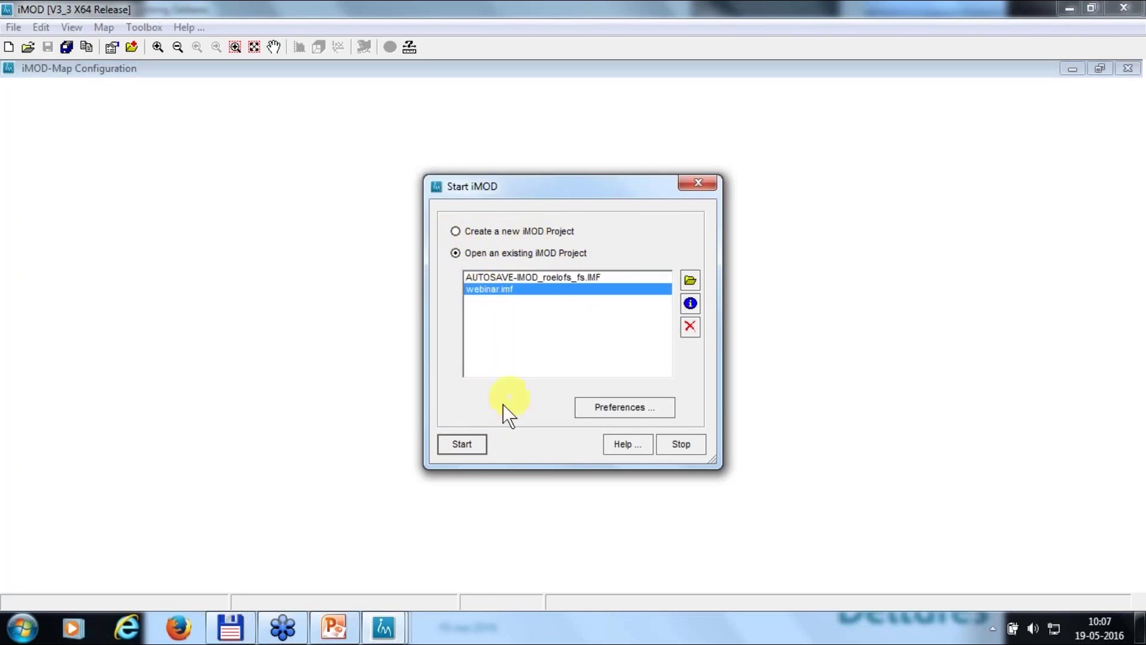
pyautogui.click(468, 442)
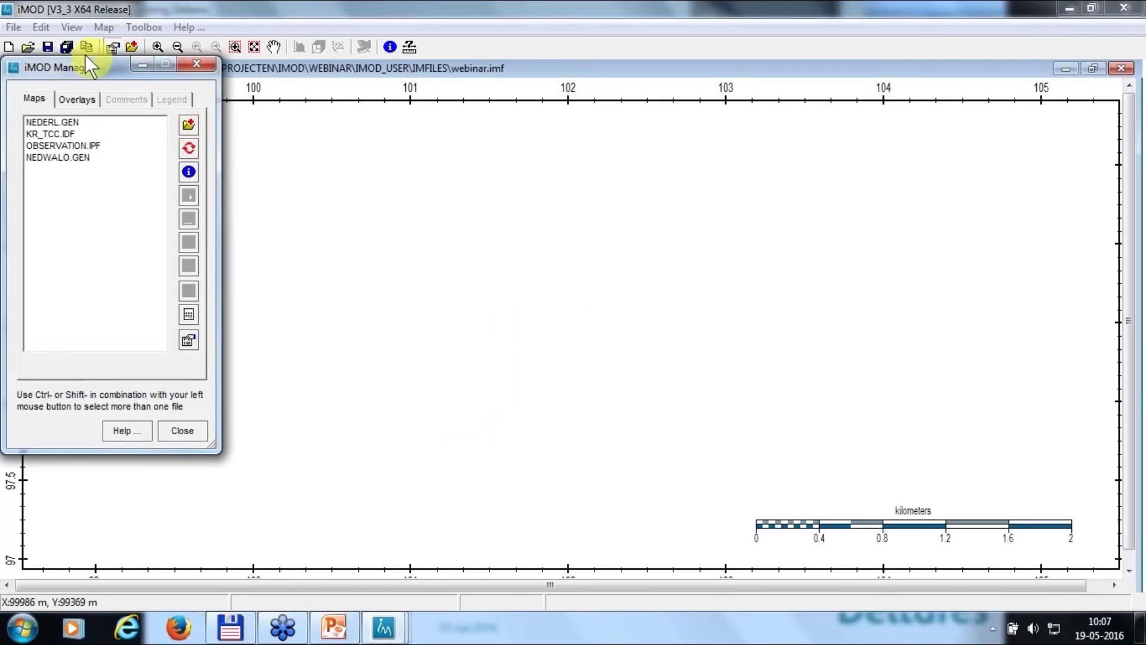
# Move the iMOD Manager window over the map, close it and reopen it
pyautogui.moveTo(84, 62); pyautogui.dragTo(141, 134)
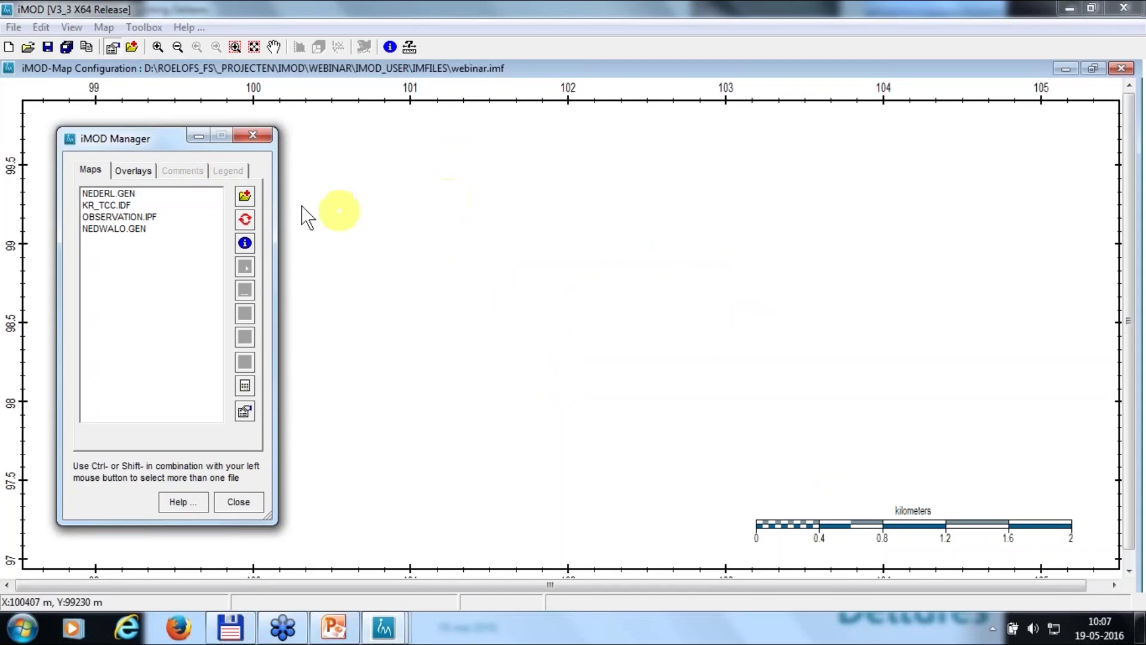
pyautogui.moveTo(152, 137)
pyautogui.mouseDown()
pyautogui.moveTo(119, 106)
pyautogui.moveTo(151, 124)
pyautogui.mouseUp()
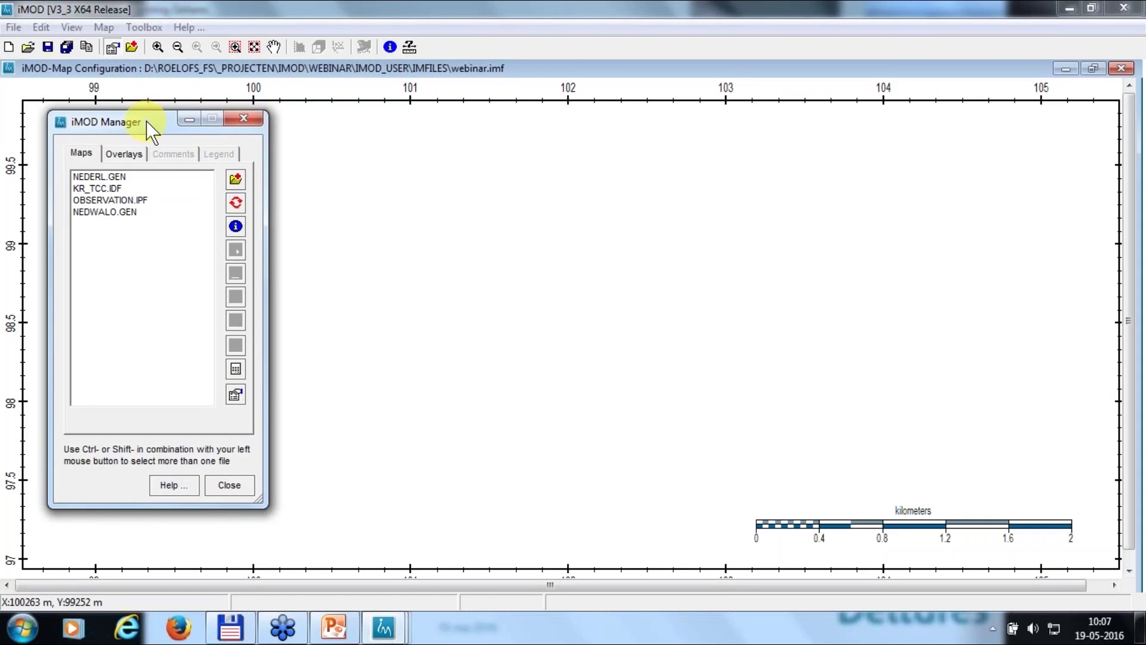
pyautogui.click(245, 119)
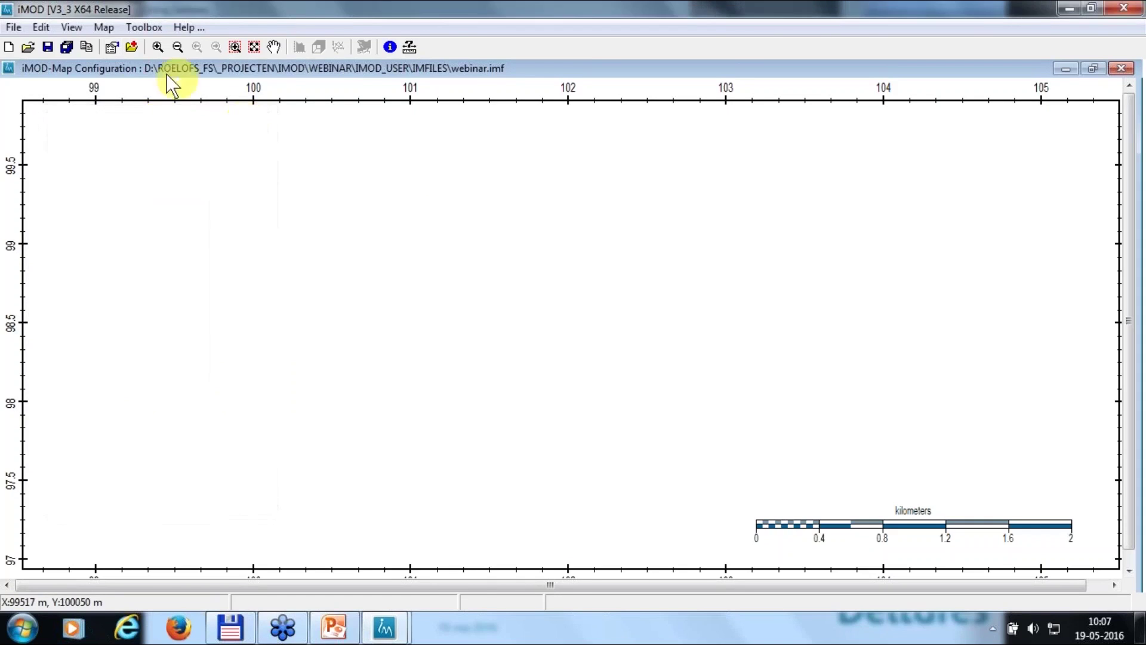
pyautogui.click(77, 27)
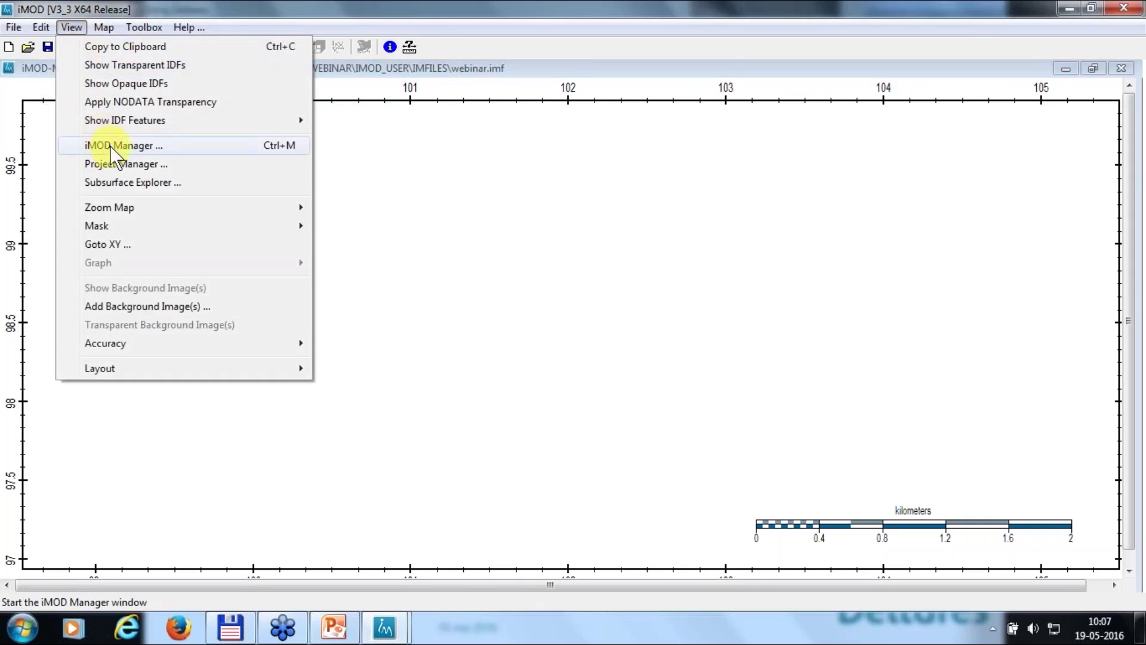
pyautogui.click(278, 145)
pyautogui.moveTo(101, 67); pyautogui.dragTo(135, 125)
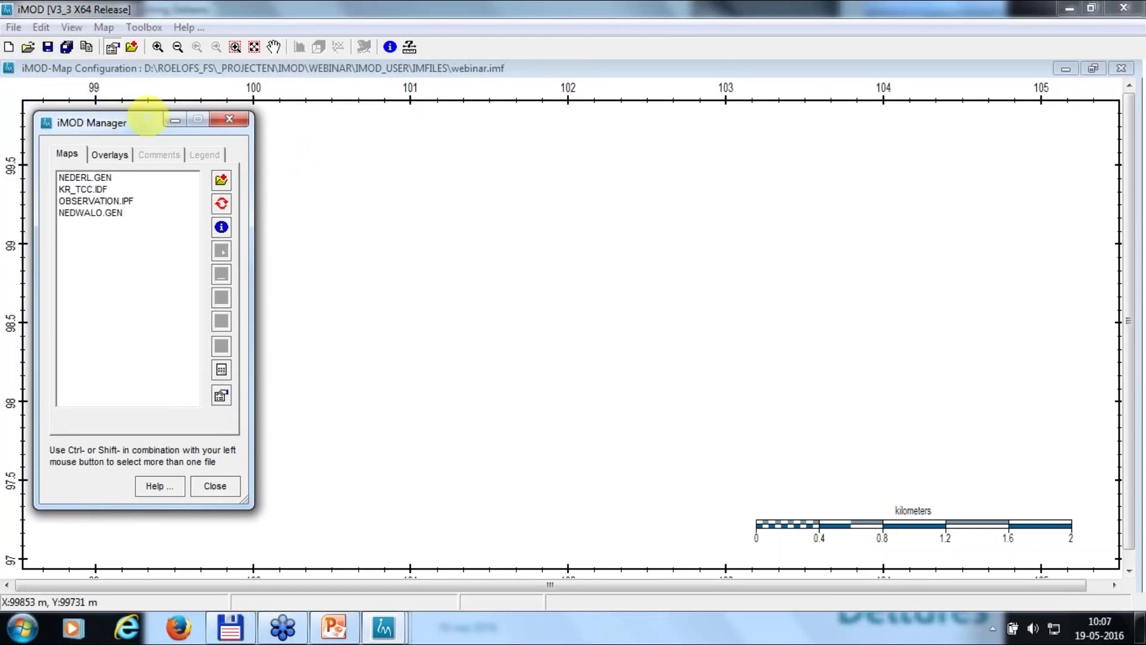
# Select the NEDERL.GEN map in the iMOD Manager and zoom to its full extent
pyautogui.click(109, 180)
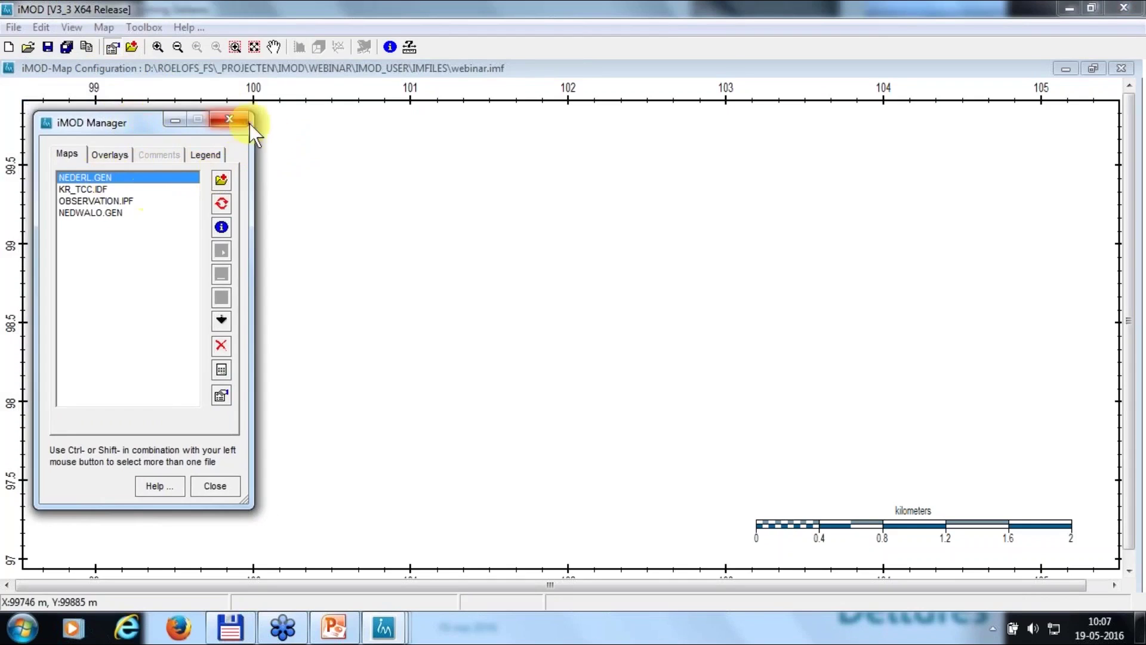
pyautogui.click(255, 47)
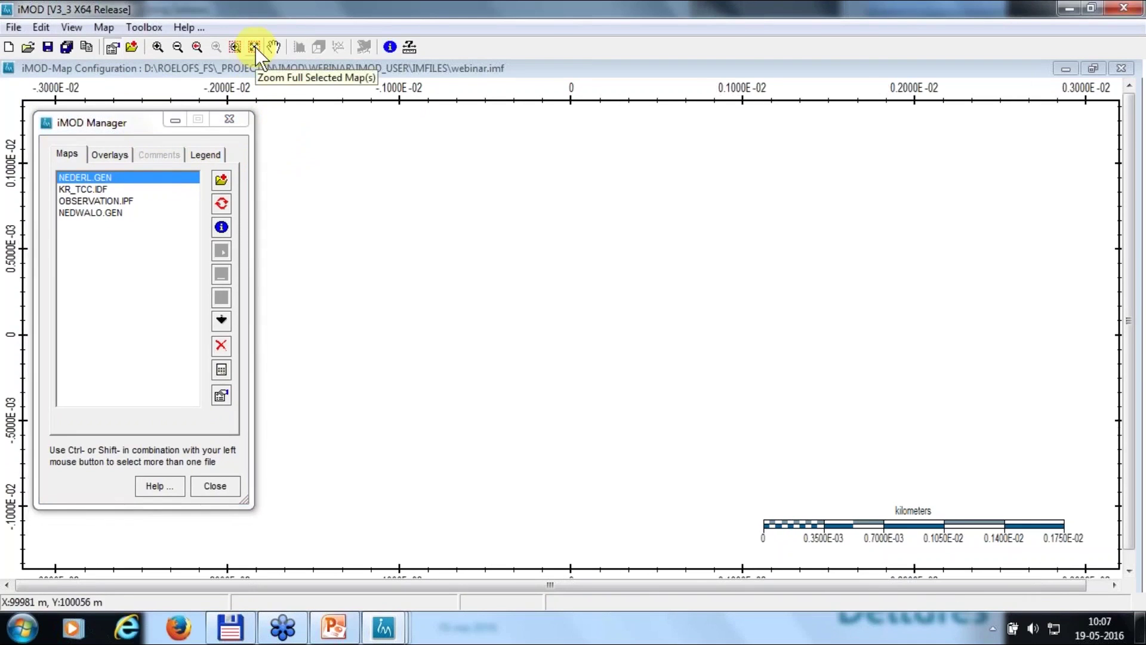
pyautogui.click(255, 47)
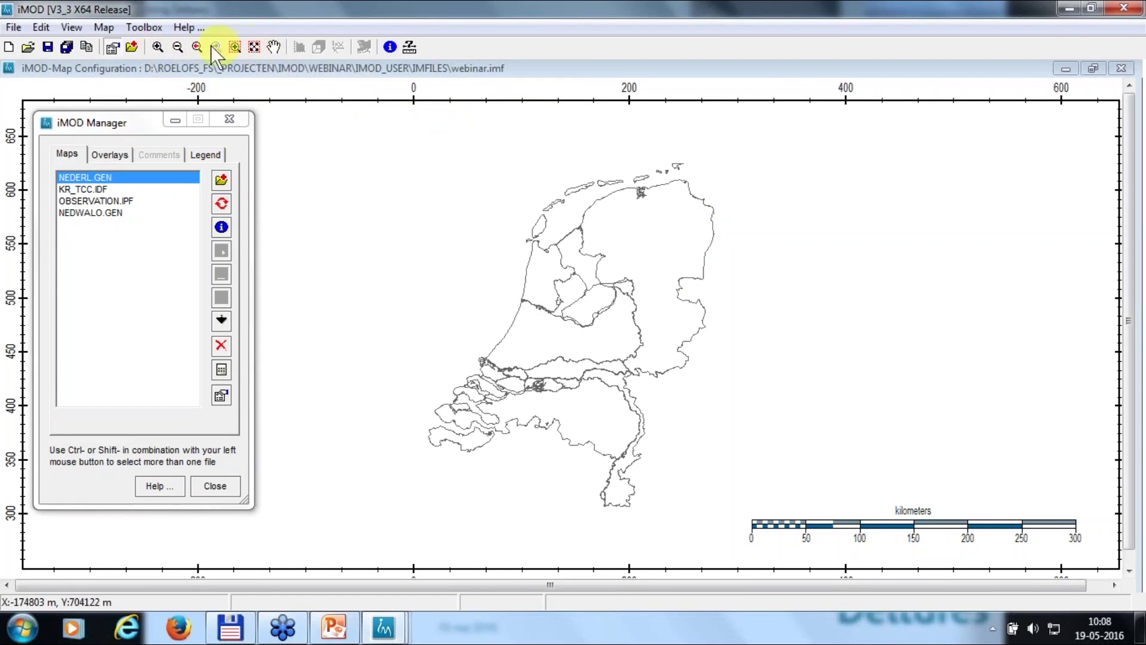
# Zoom the map out and back in, and pan the Netherlands outline westward
pyautogui.click(177, 47)
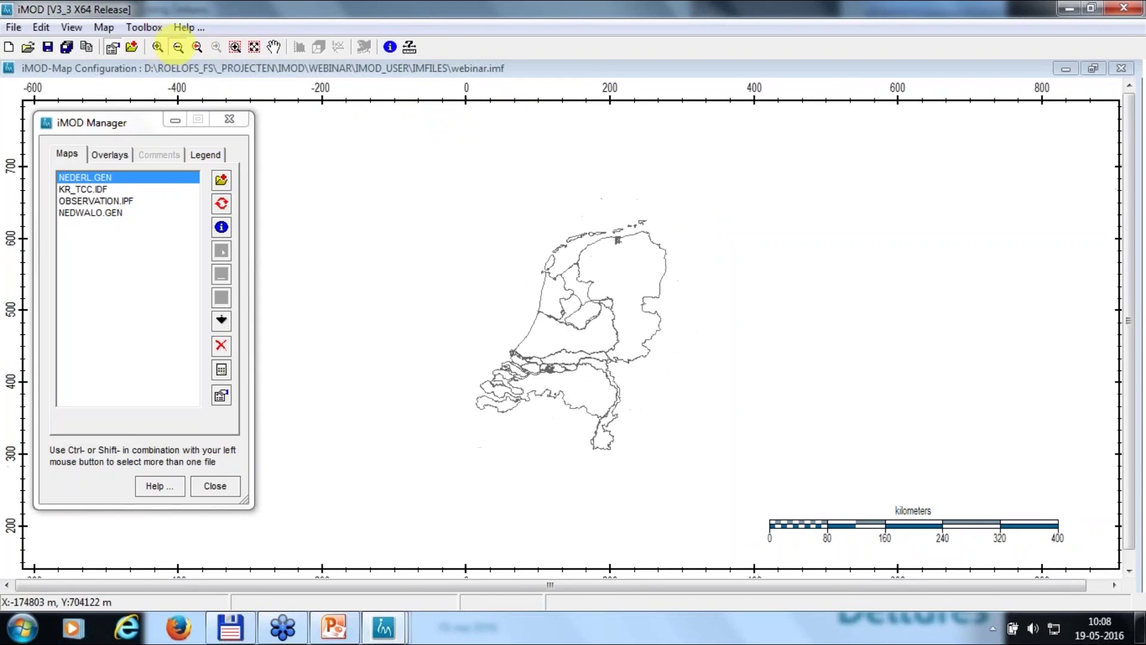
pyautogui.click(177, 46)
pyautogui.click(158, 47)
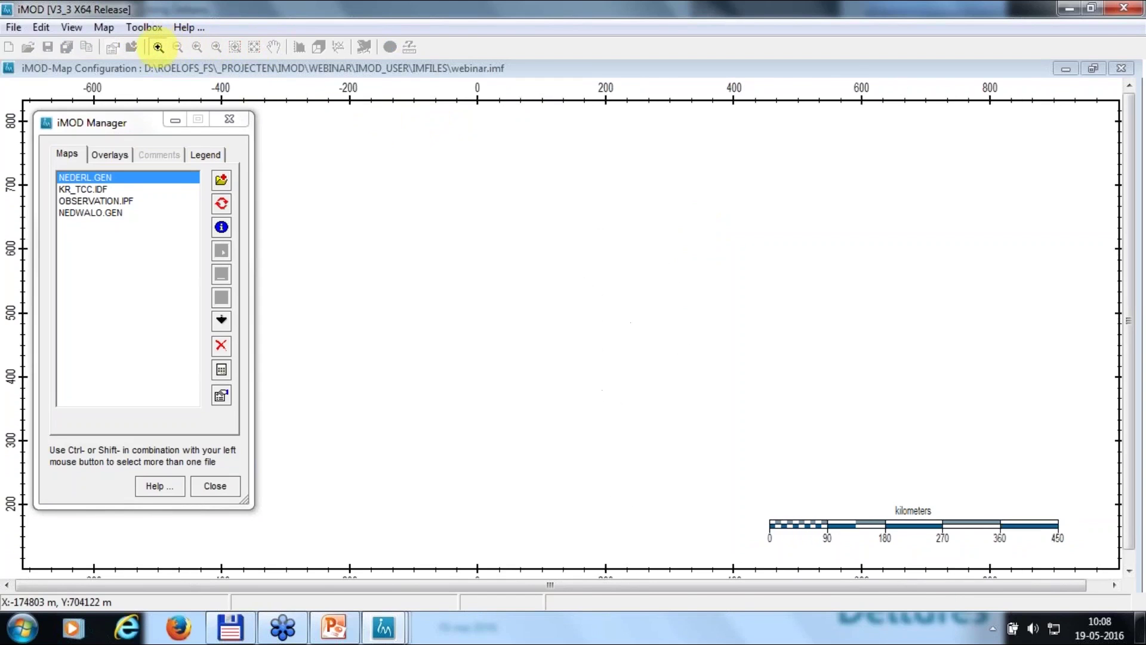
pyautogui.click(158, 47)
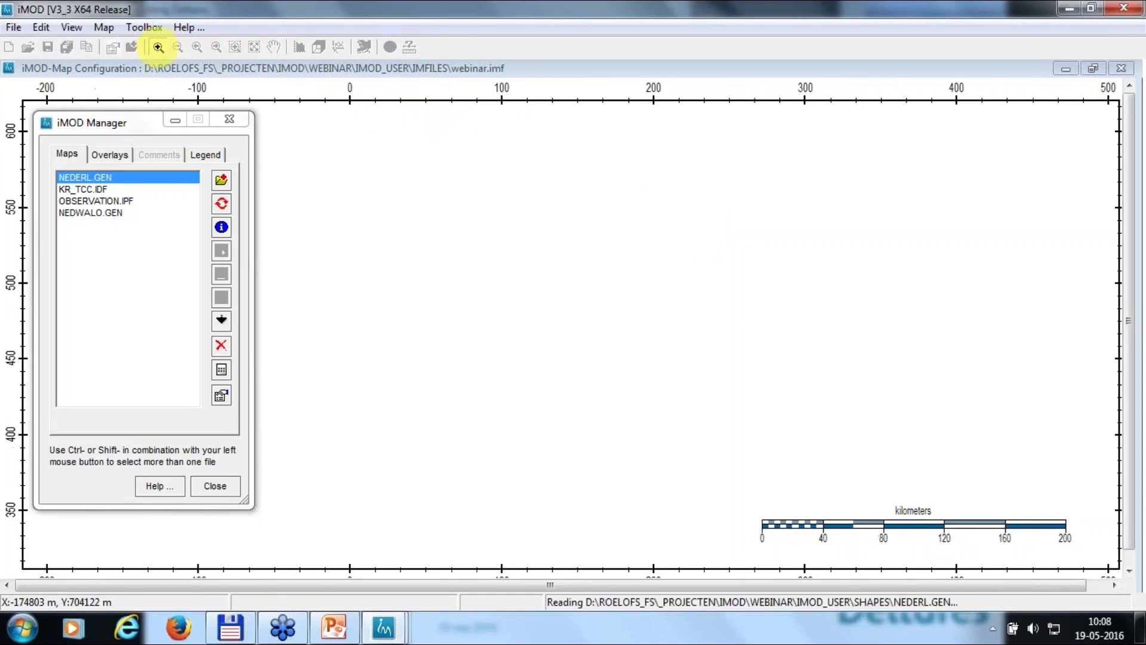
pyautogui.click(273, 47)
pyautogui.moveTo(675, 260); pyautogui.dragTo(569, 251)
pyautogui.rightClick(568, 252)
# Zoom in on a rectangle along the west coast of the Netherlands and return to the full extent of NEDERL.GEN
pyautogui.click(236, 45)
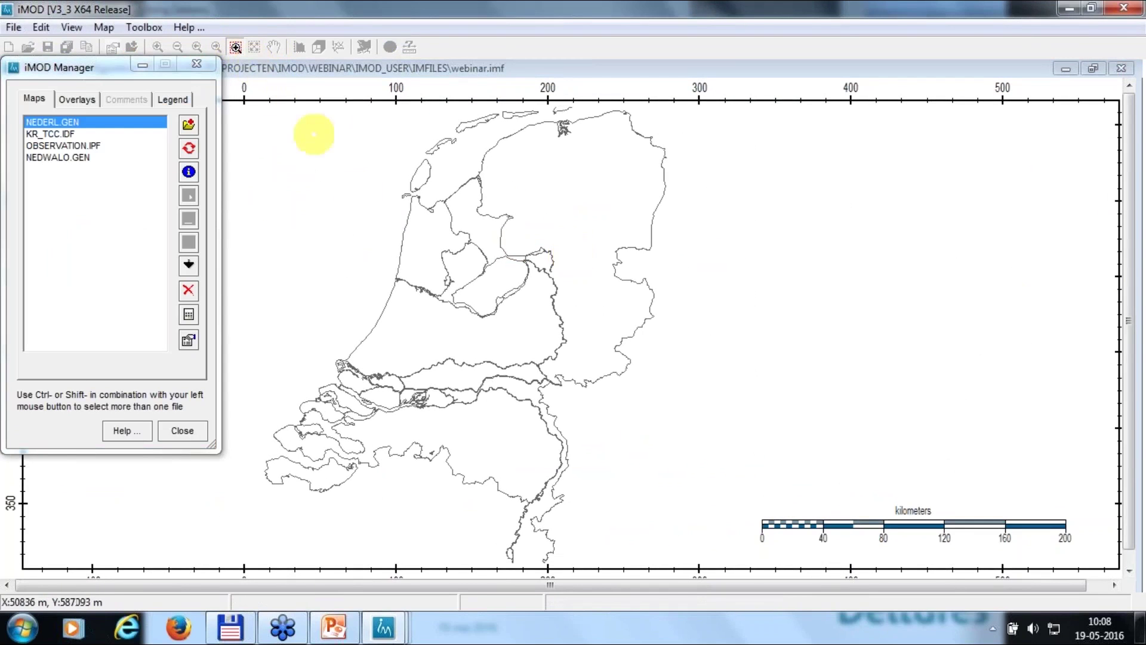
pyautogui.moveTo(365, 245); pyautogui.dragTo(454, 330)
pyautogui.click(647, 412)
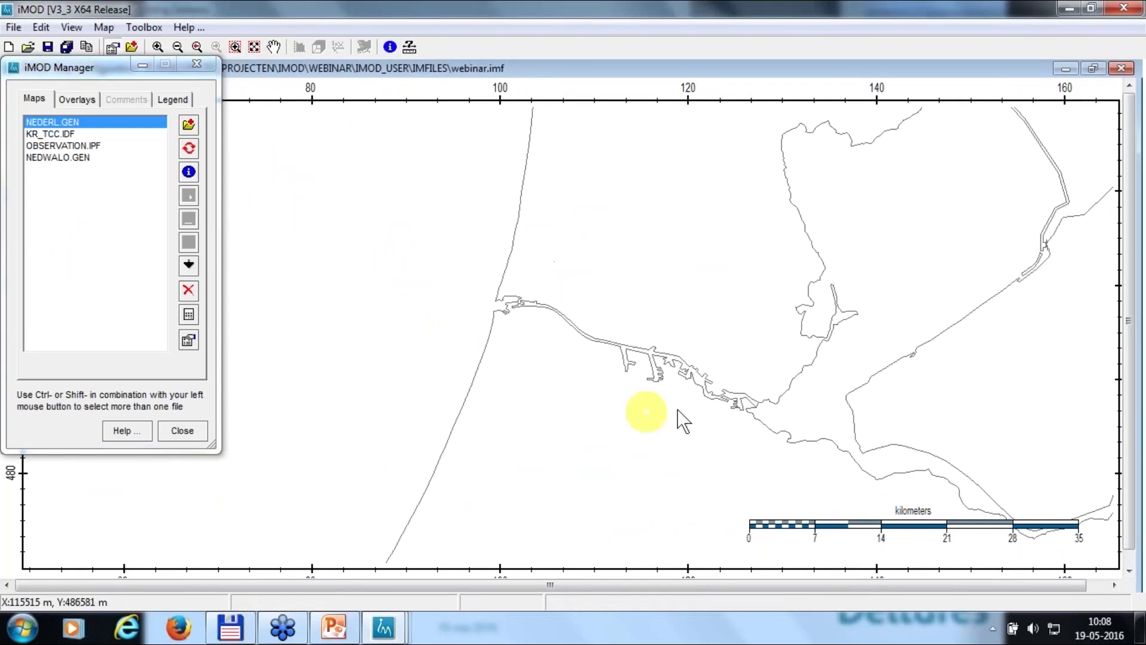
pyautogui.click(255, 46)
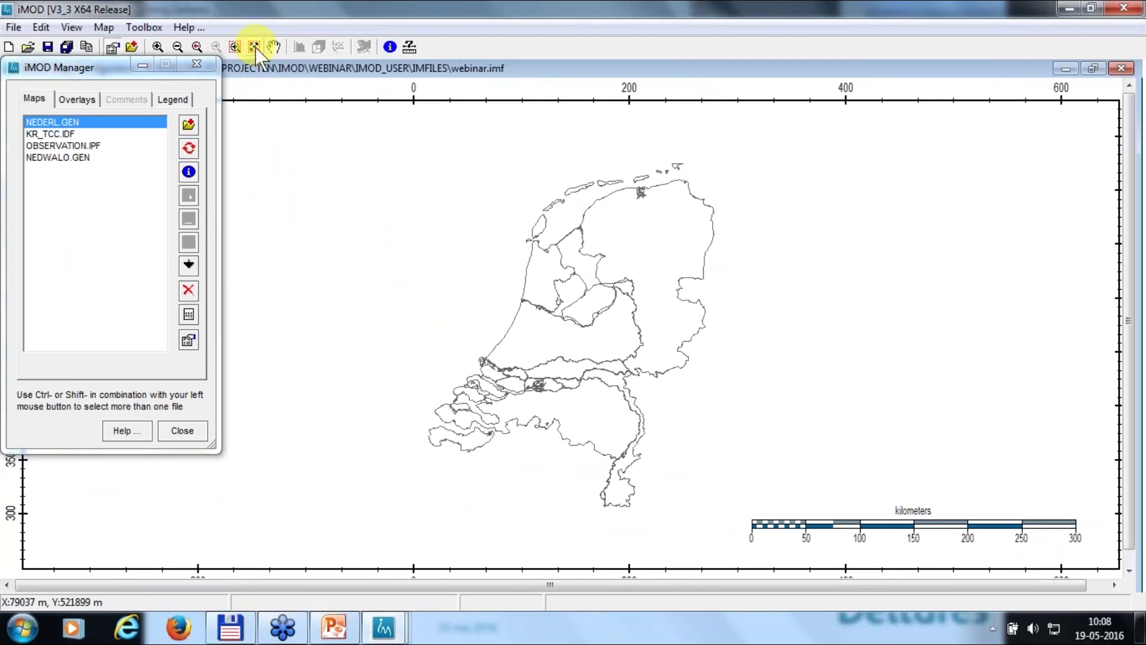
# Measure a straight distance from the North Sea across to the eastern Netherlands and view the map's context options
pyautogui.click(409, 47)
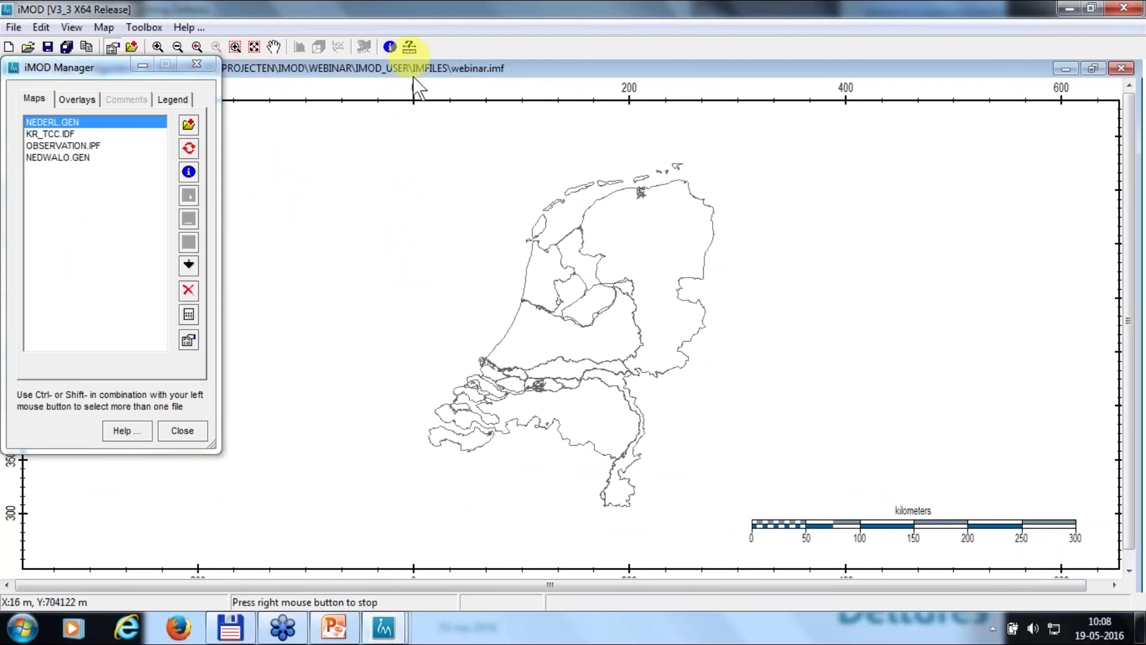
pyautogui.click(487, 259)
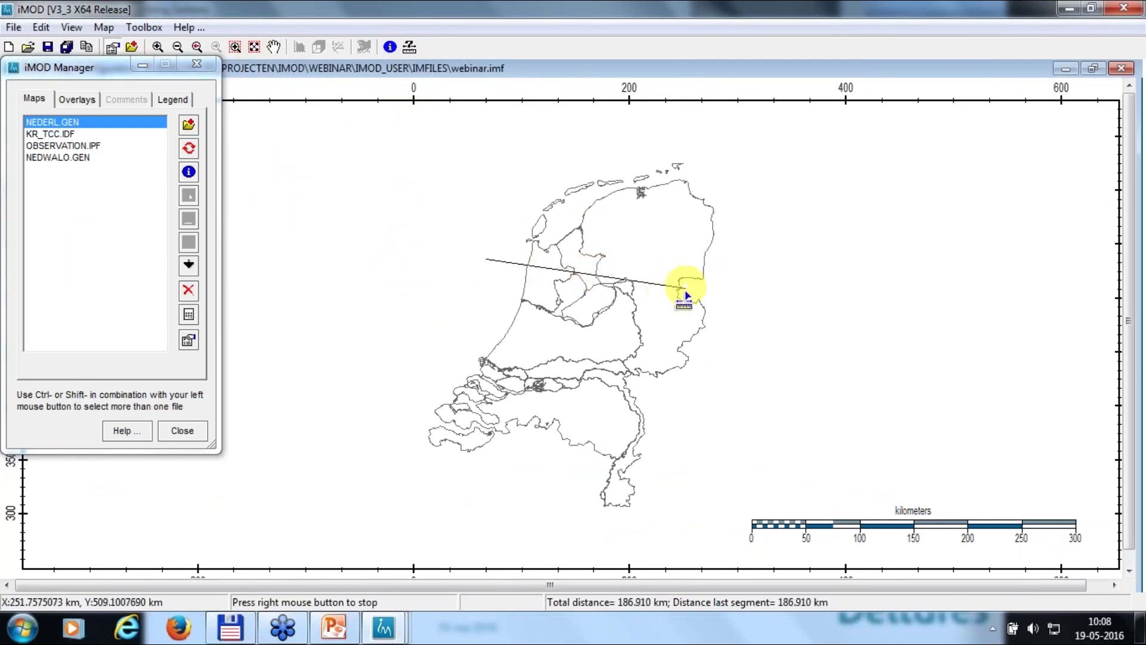
pyautogui.rightClick(664, 301)
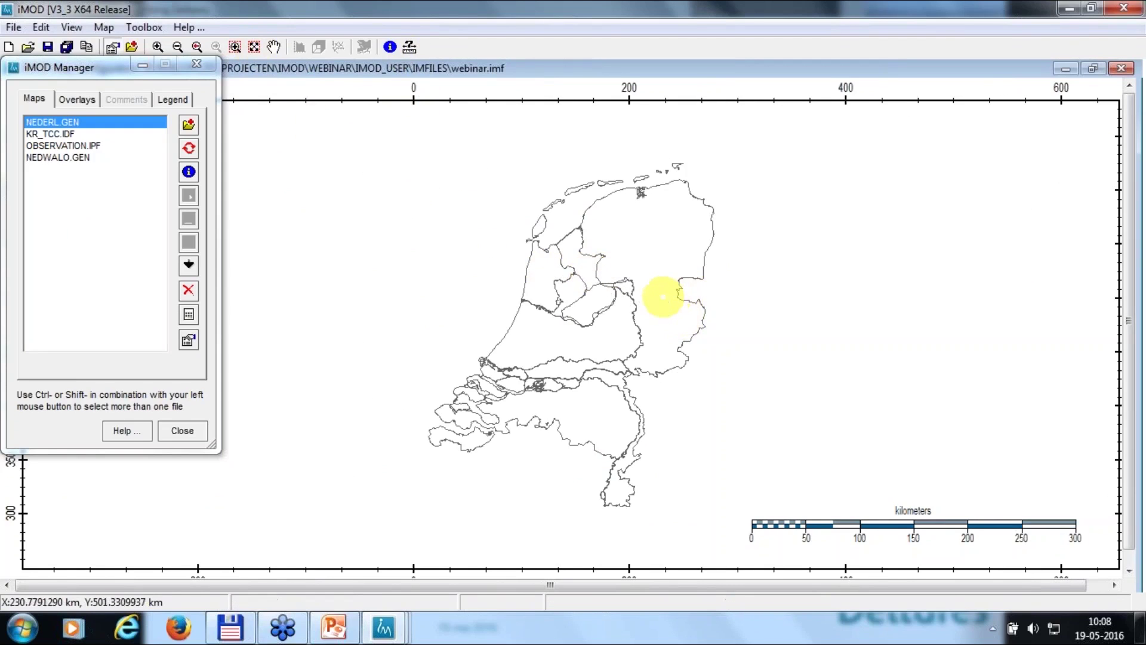
pyautogui.rightClick(382, 180)
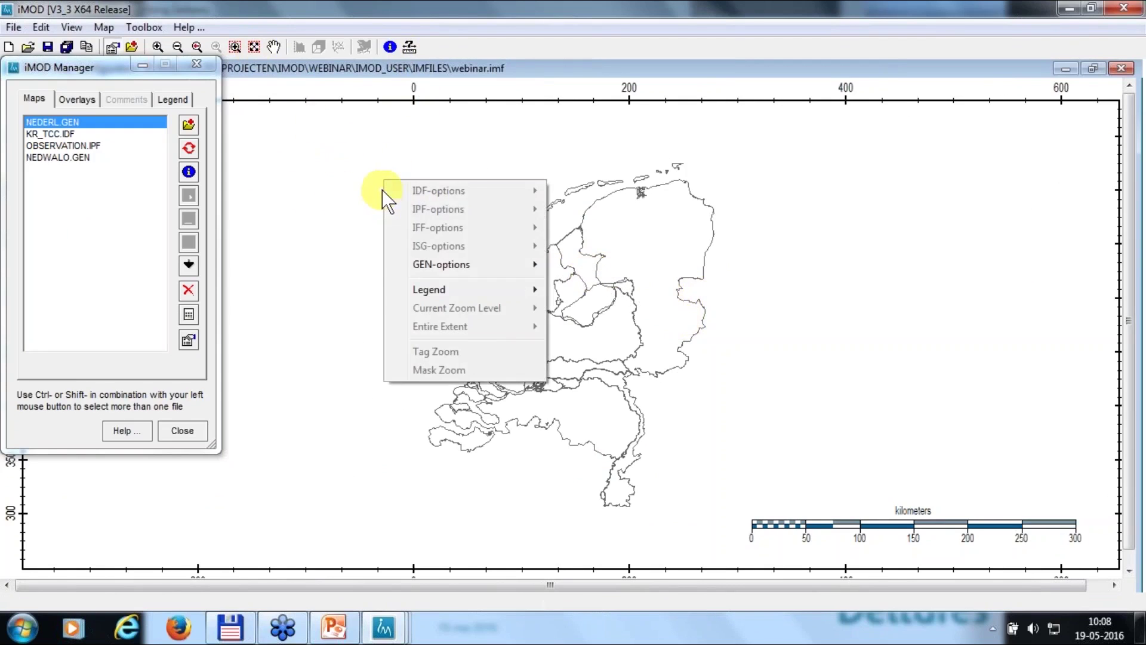
pyautogui.click(348, 191)
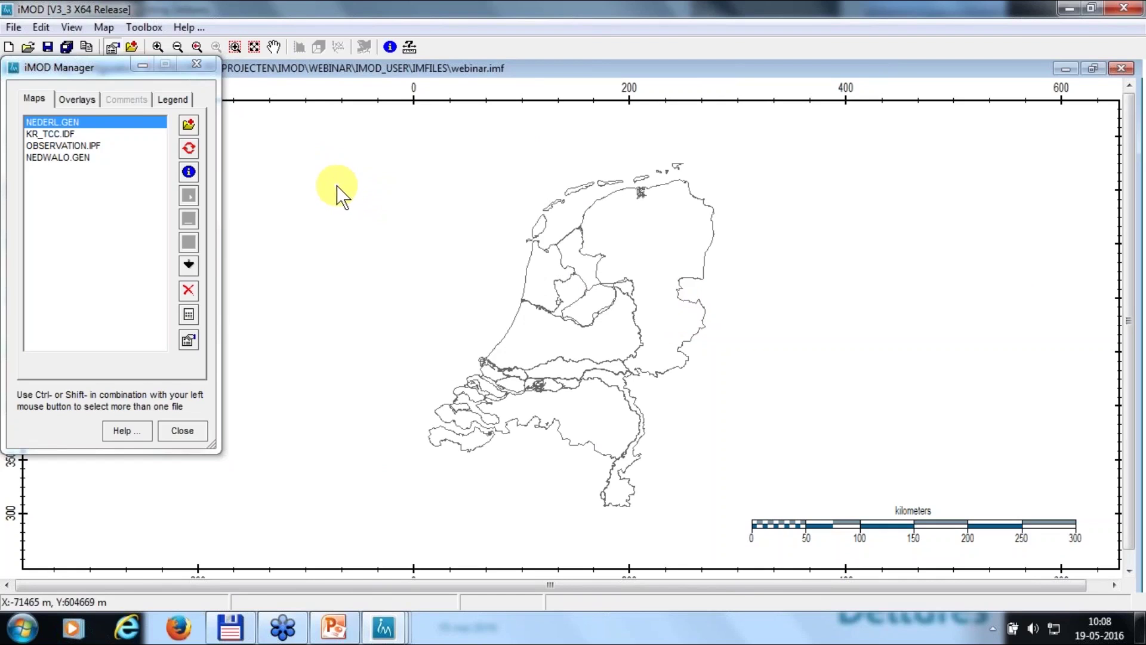
# Switch to the PowerPoint slide show and reveal the "iMOD general introduction" item with its zoom options, file manager and file types
pyautogui.hotkey('alt', 'Tab')
pyautogui.hotkey('alt', 'Tab')
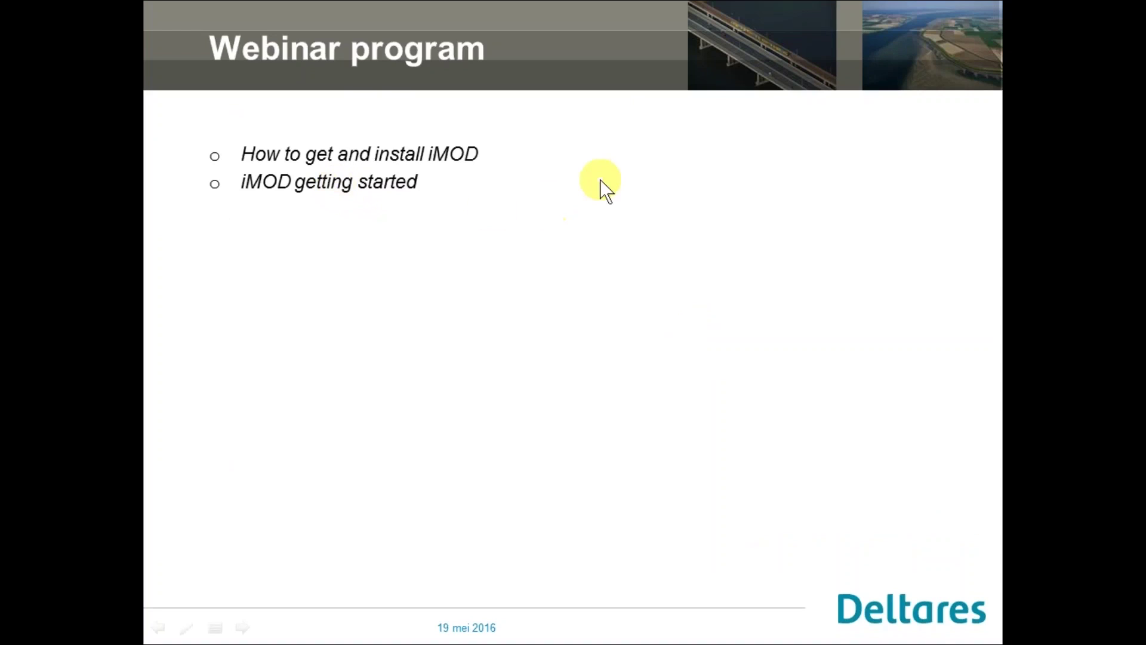
pyautogui.click(601, 181)
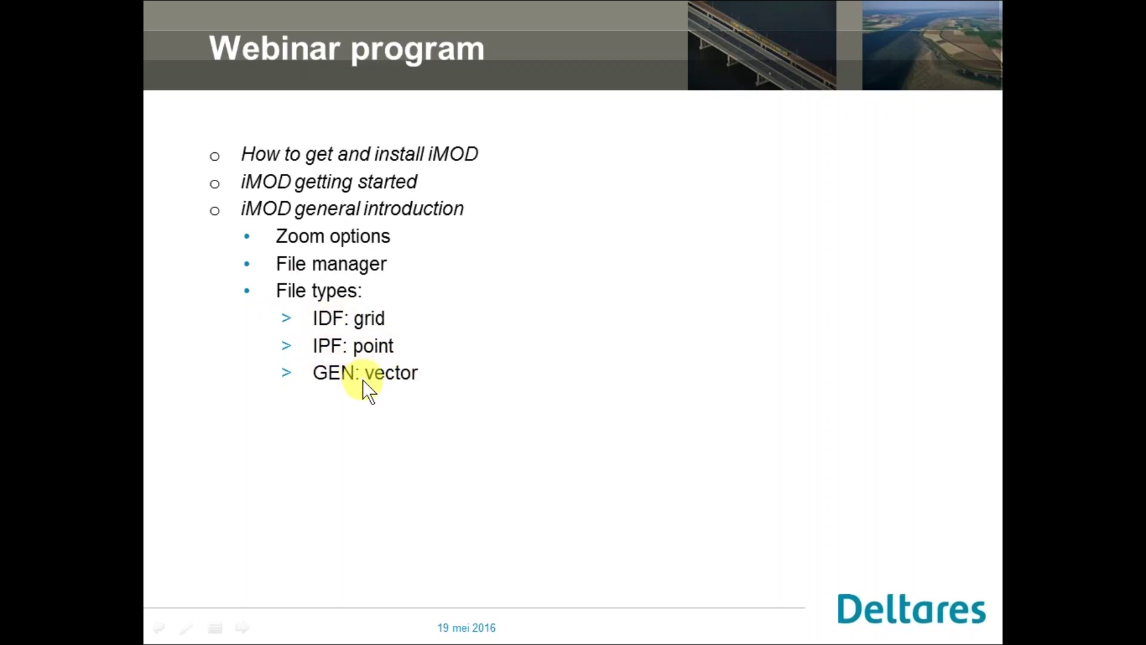
# Switch back to iMOD and zoom in on a rectangle around the southwestern delta of the Netherlands
pyautogui.hotkey('alt', 'Tab')
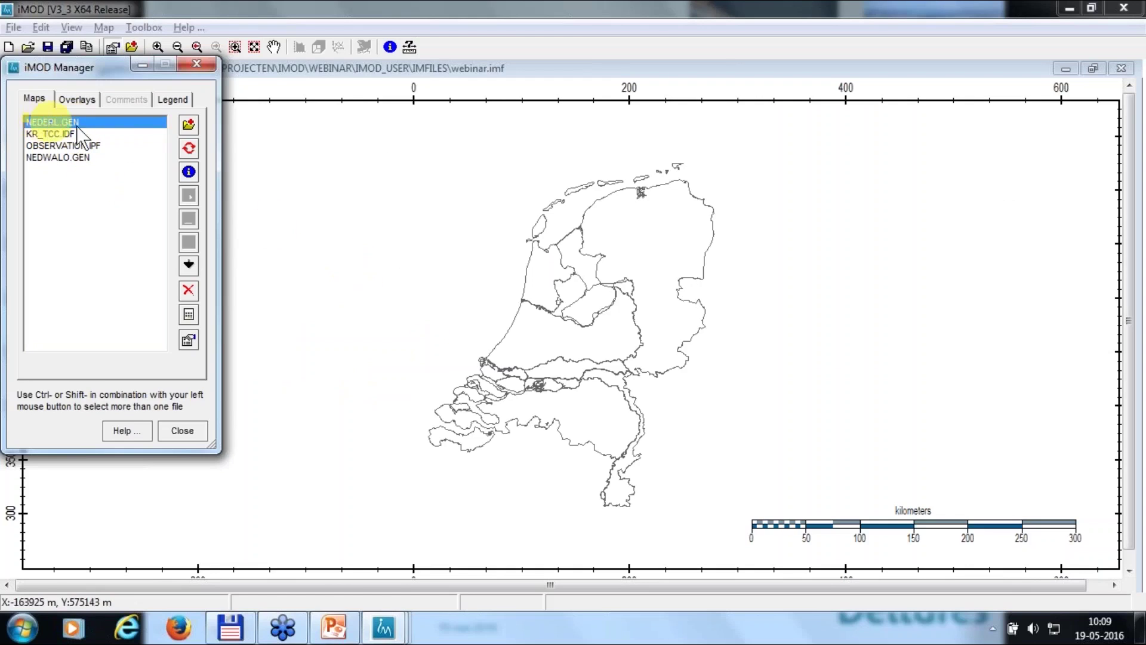
pyautogui.click(232, 42)
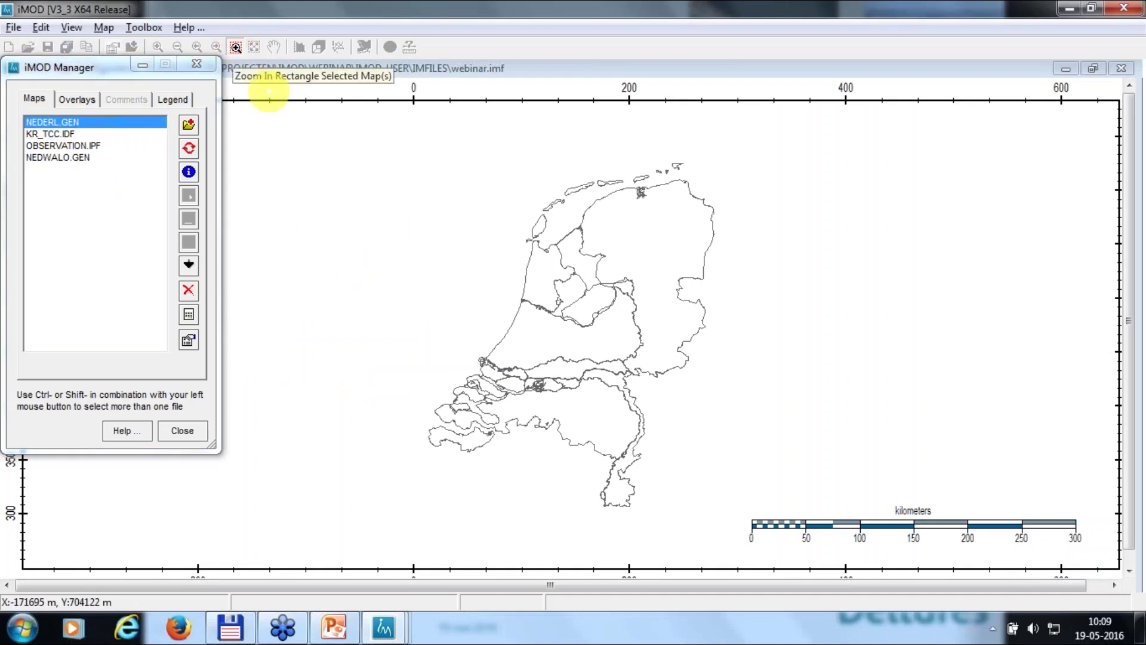
pyautogui.moveTo(464, 333); pyautogui.dragTo(531, 404)
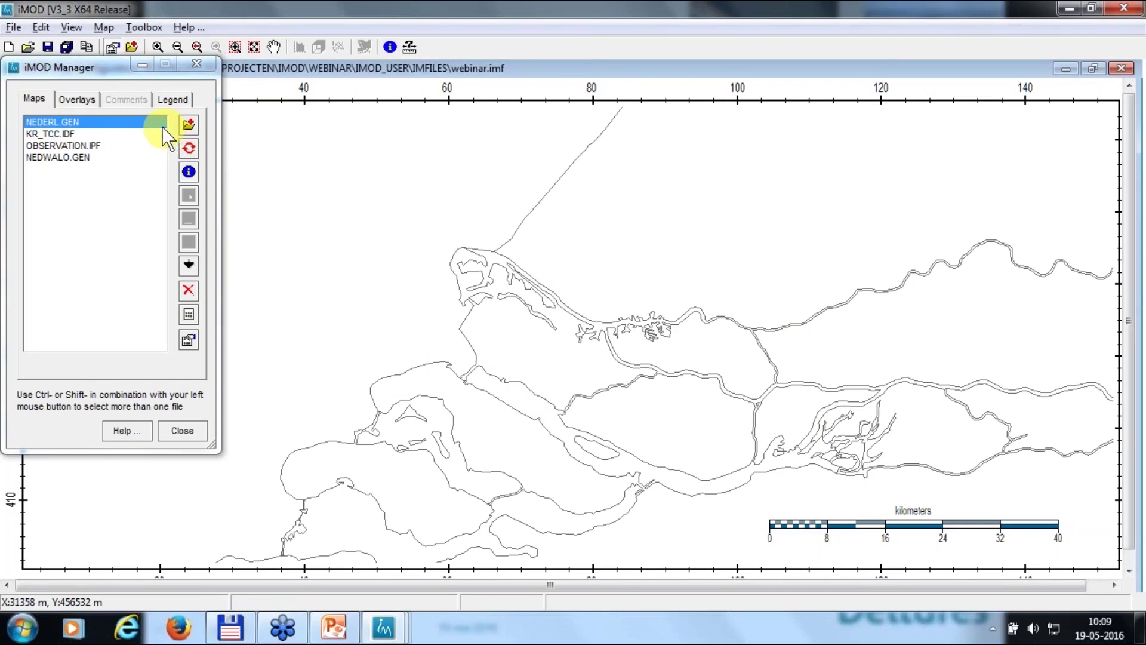
# Draw the KR_TCC.IDF map instead of NEDERL.GEN and zoom to its full extent
pyautogui.click(55, 133)
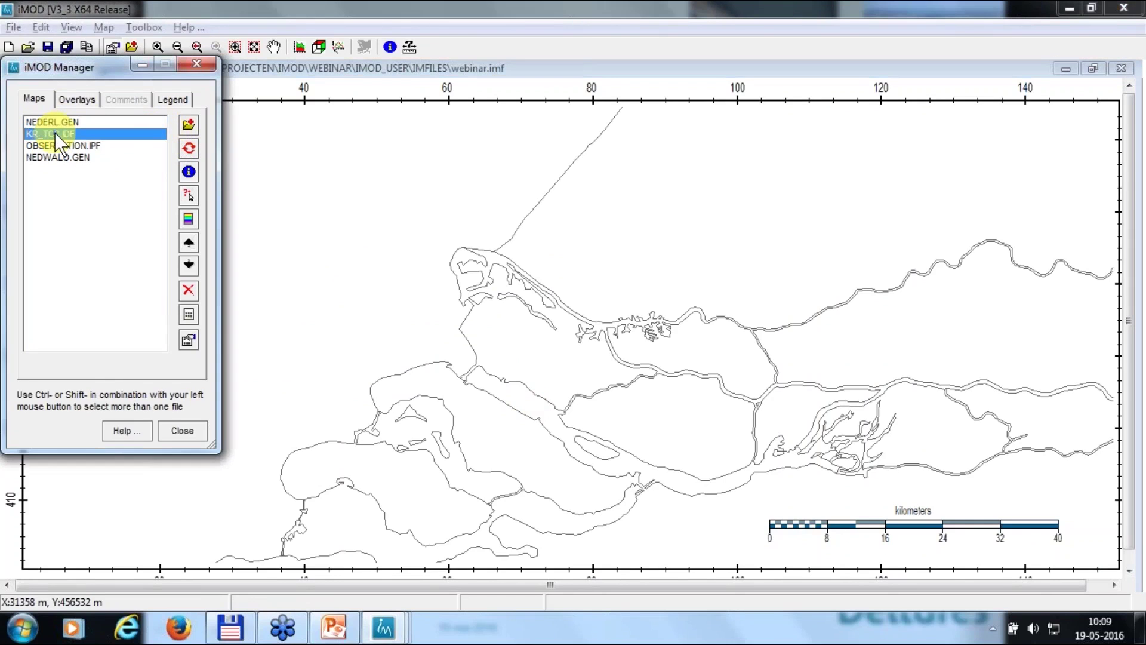
pyautogui.click(188, 148)
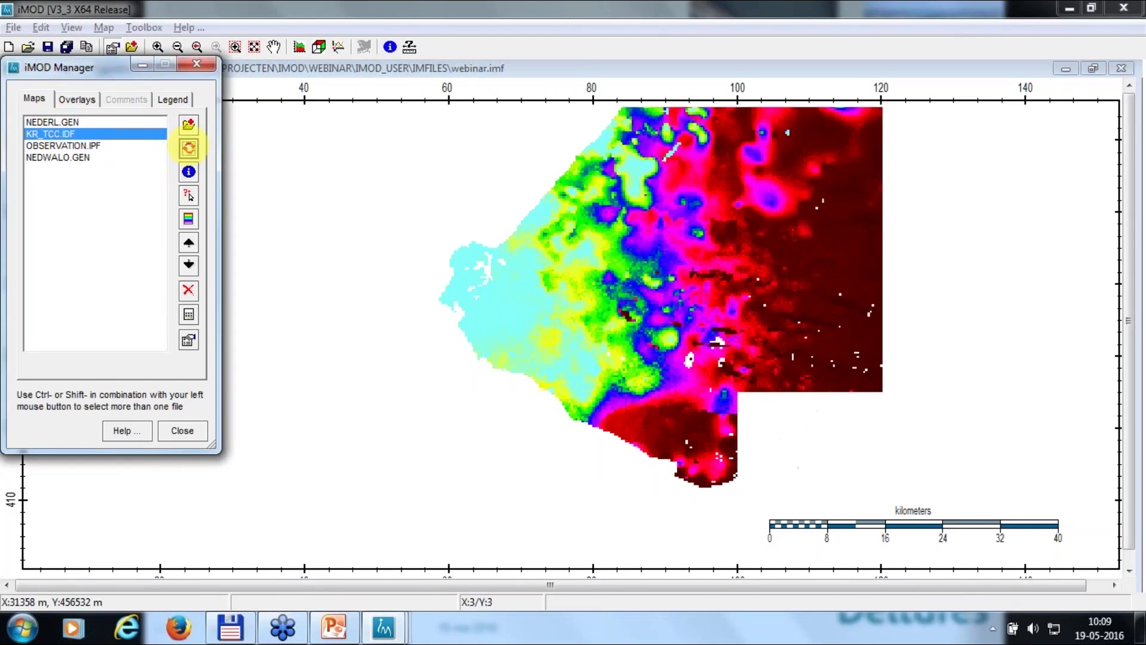
pyautogui.click(254, 46)
pyautogui.click(254, 46)
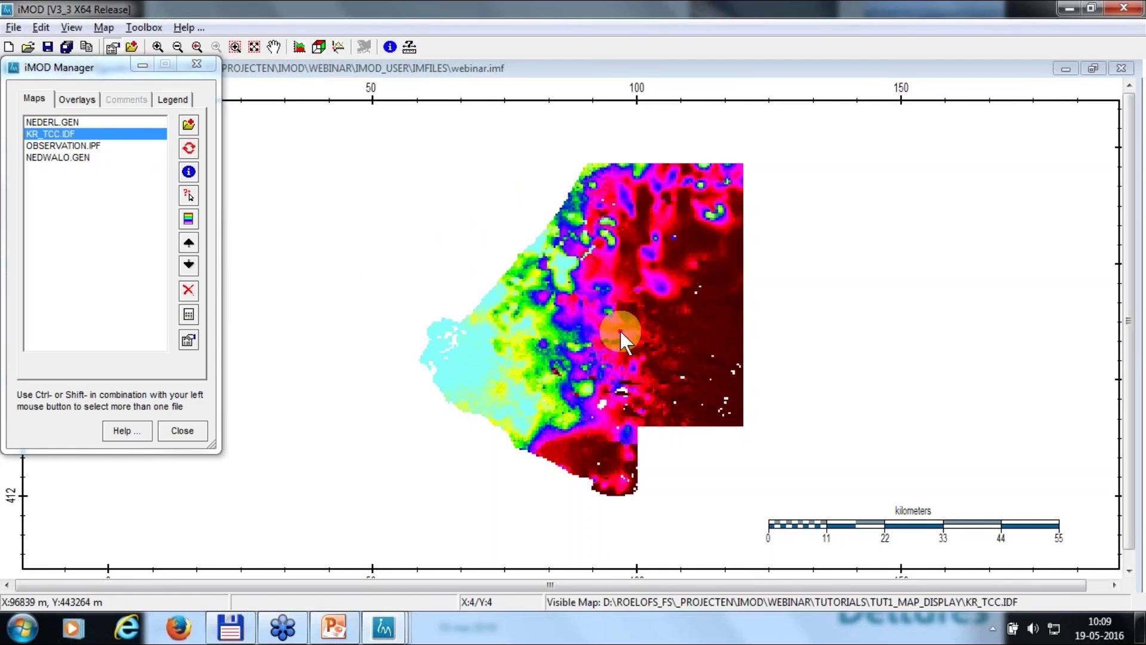
# View the map information of KR_TCC.IDF and inspect its cell values at several locations on the grid
pyautogui.click(188, 172)
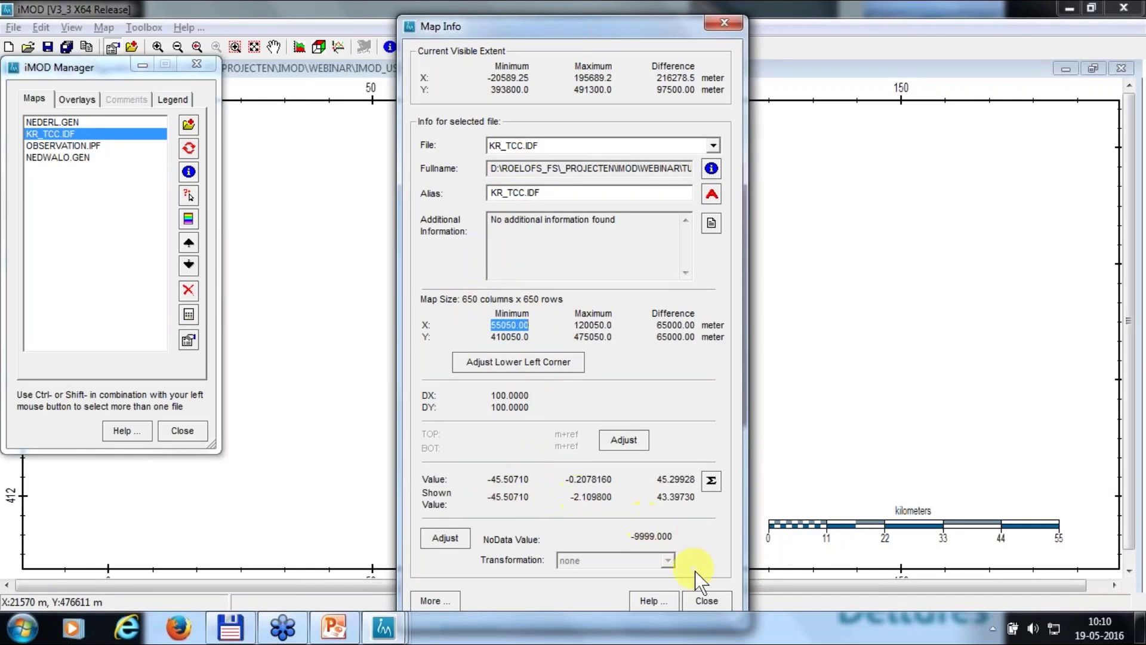
pyautogui.click(709, 599)
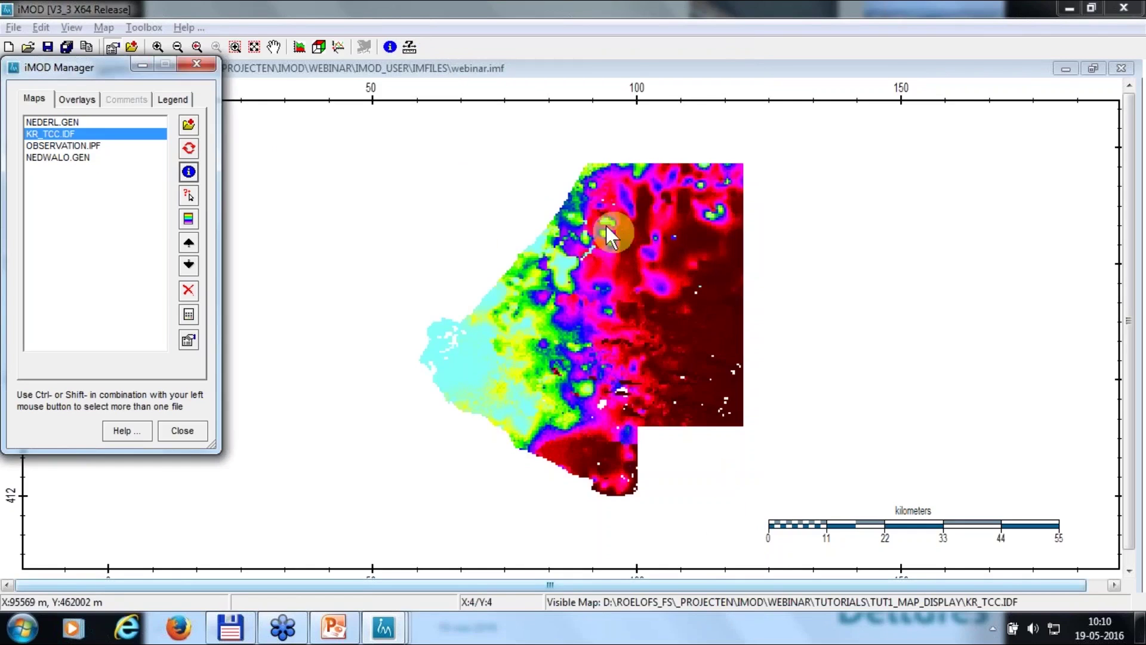
pyautogui.click(188, 192)
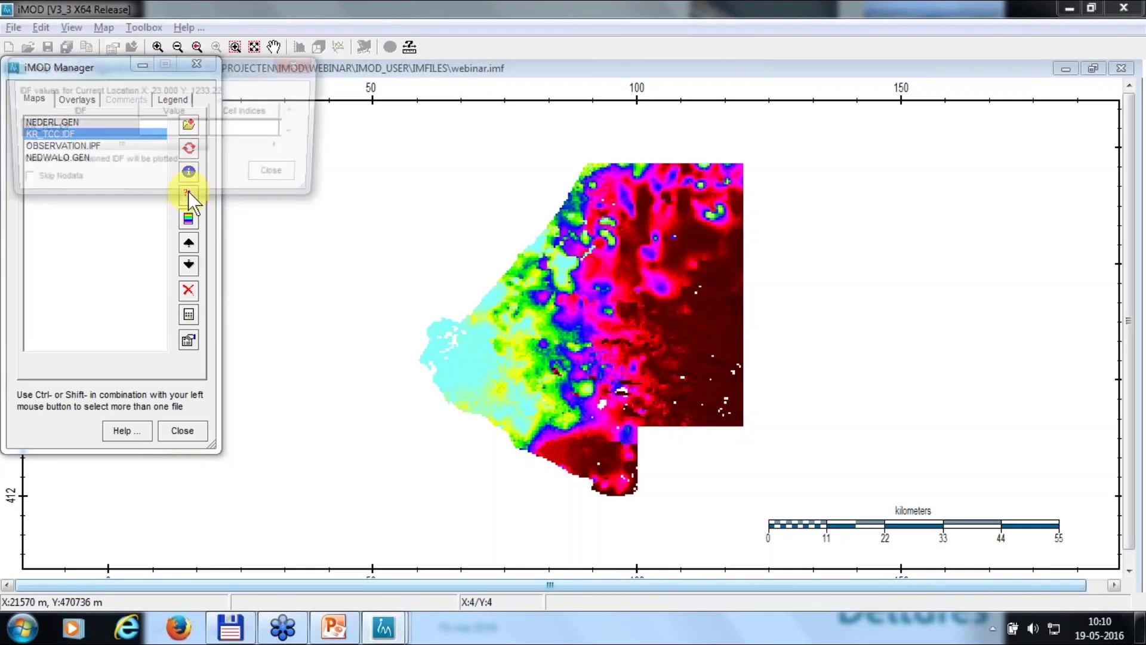
pyautogui.moveTo(186, 76); pyautogui.dragTo(396, 123)
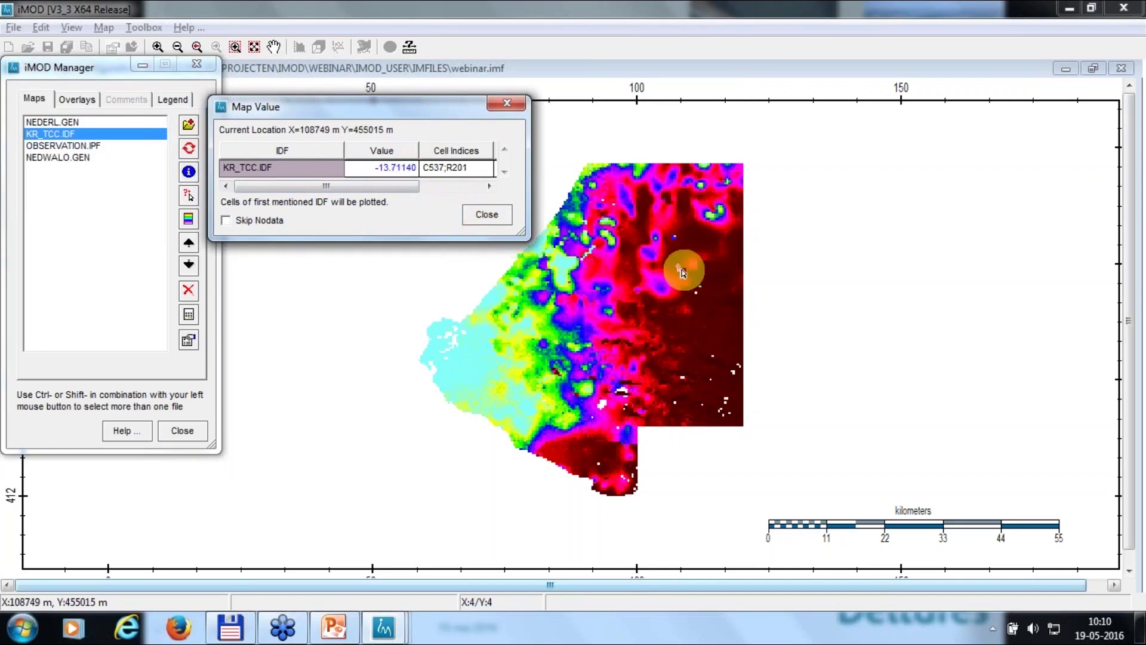
pyautogui.click(402, 152)
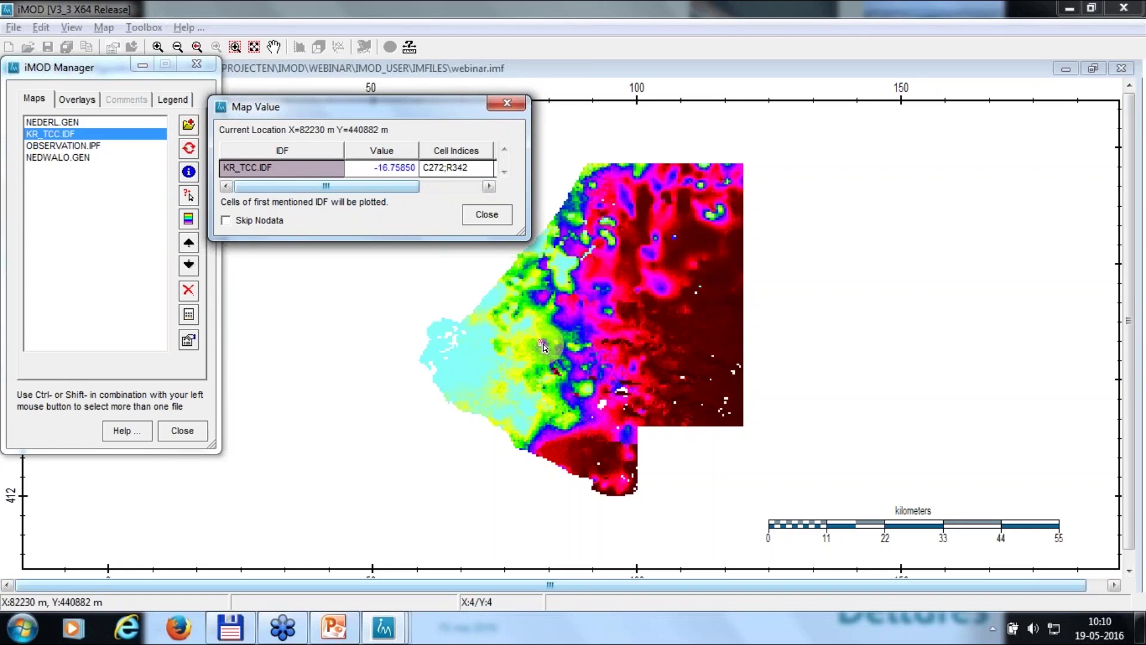
pyautogui.click(487, 214)
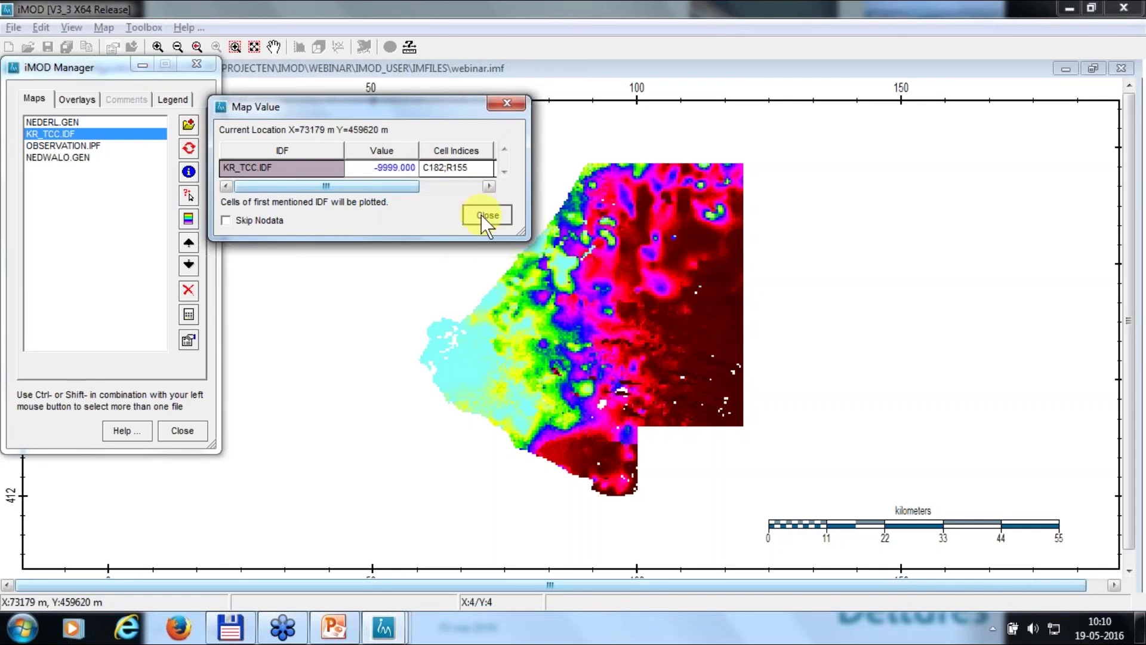
# Draw the OBSERVATION.IPF point map and zoom to its full extent
pyautogui.click(93, 147)
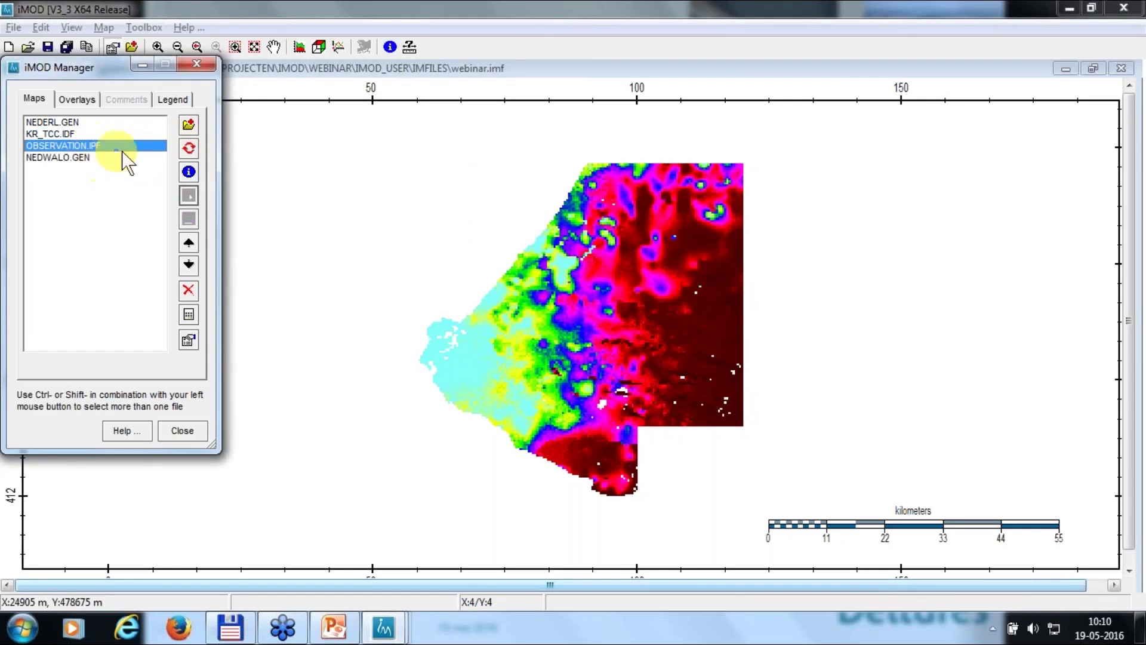
pyautogui.click(188, 148)
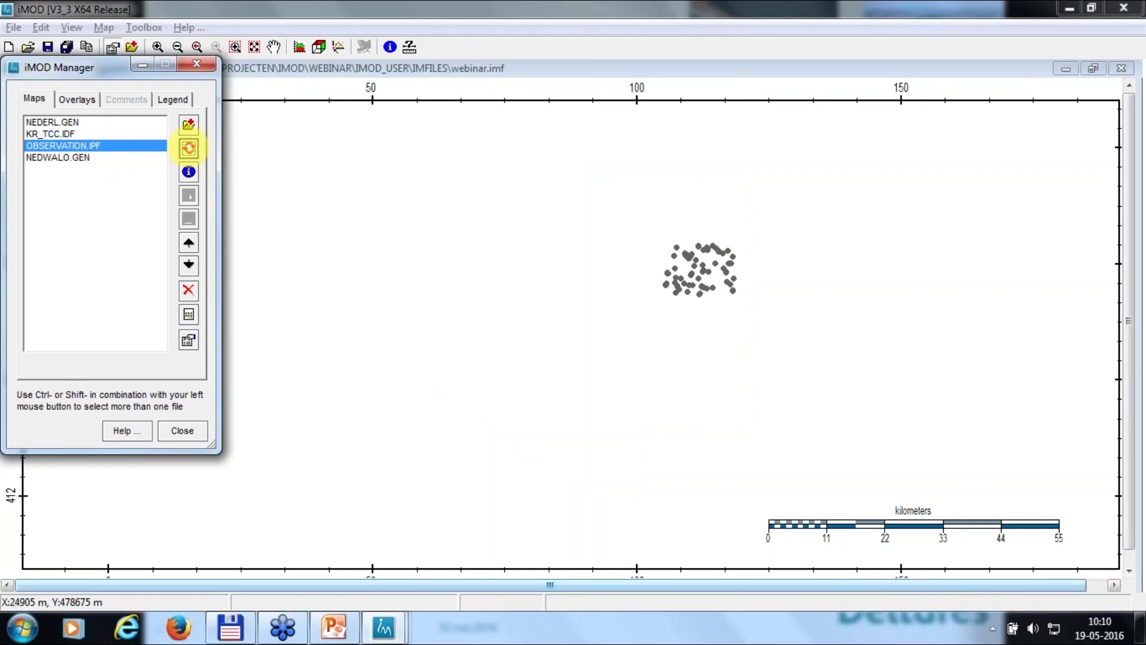
pyautogui.click(255, 46)
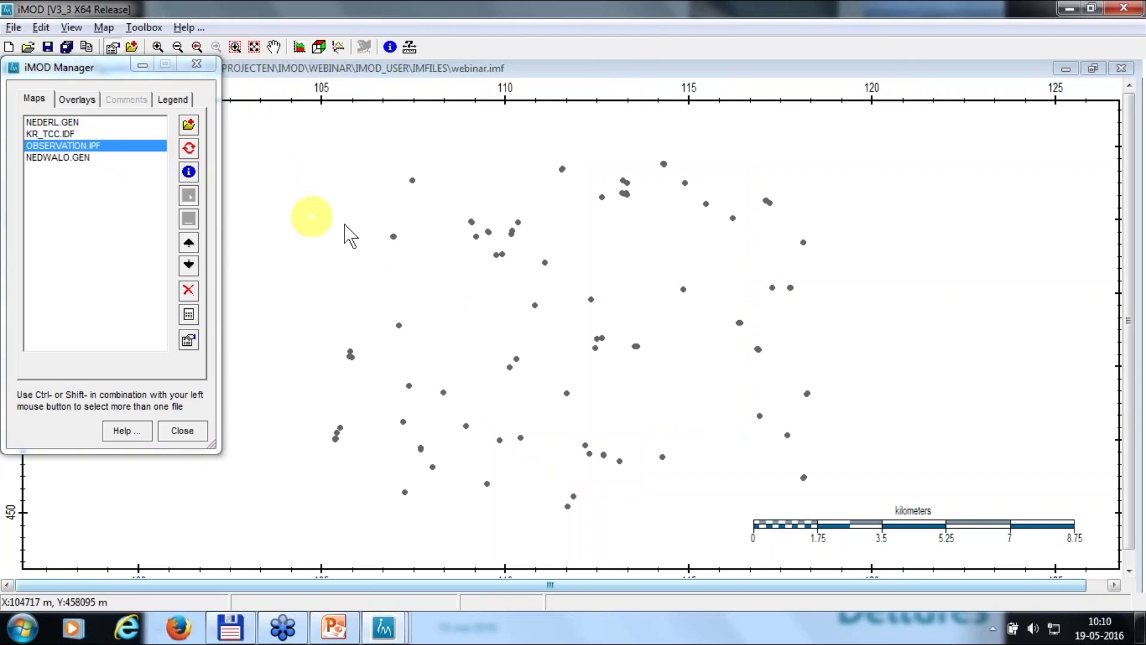
# Display KR_TCC.IDF at its full extent instead of the observation points
pyautogui.click(107, 147)
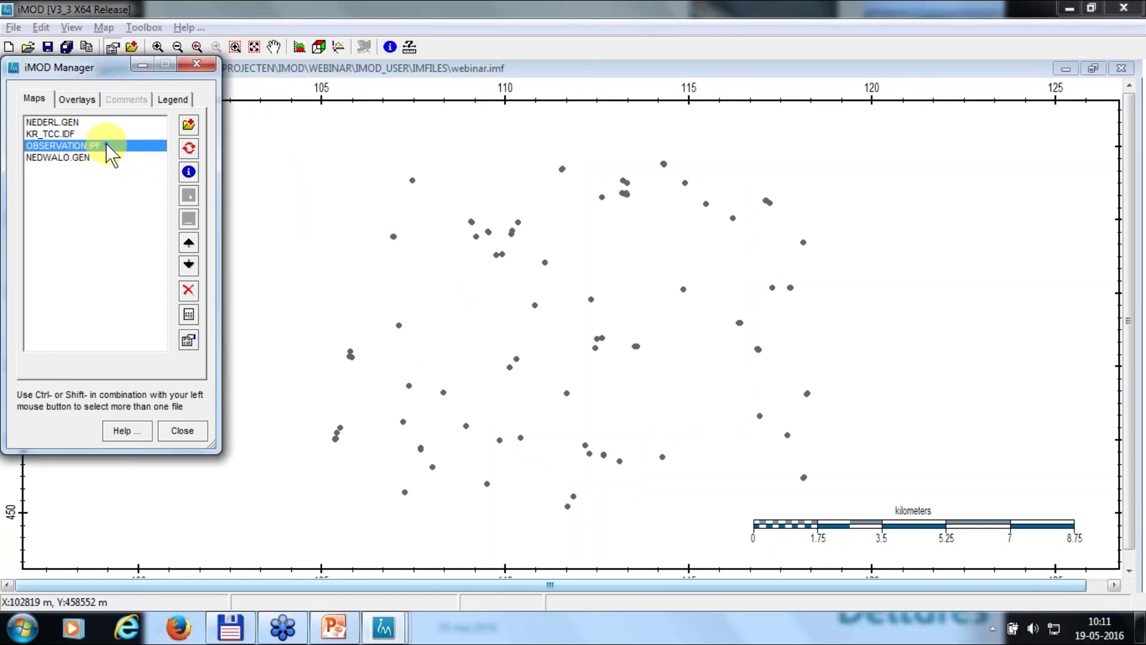
pyautogui.click(86, 122)
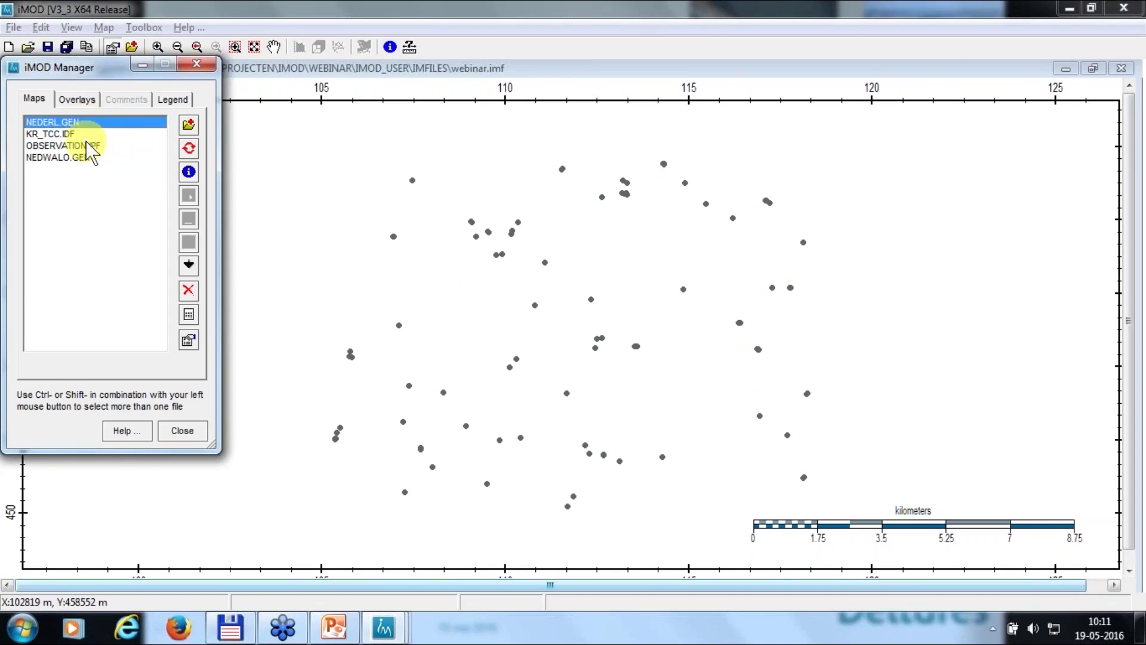
pyautogui.click(88, 144)
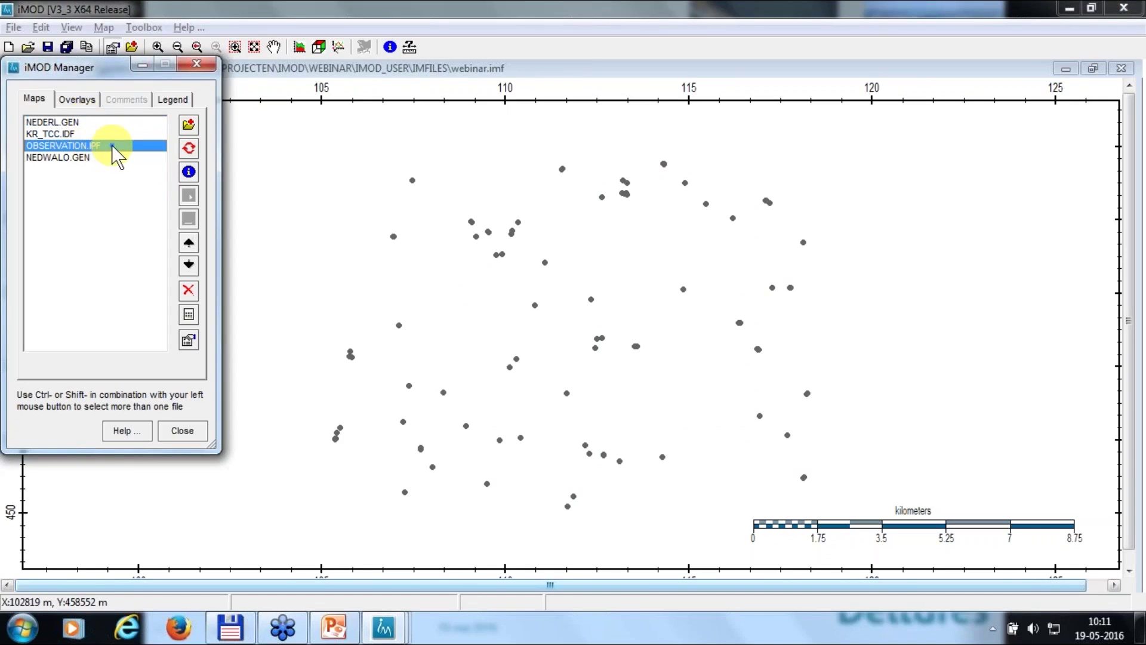
pyautogui.click(93, 119)
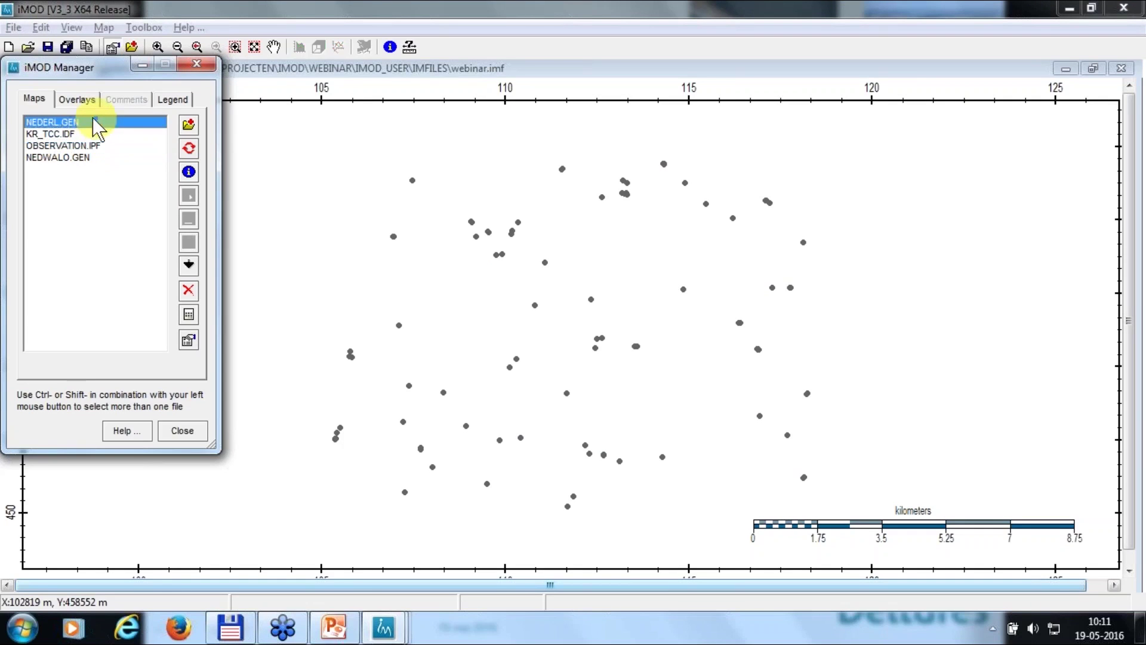
pyautogui.click(70, 145)
pyautogui.click(73, 134)
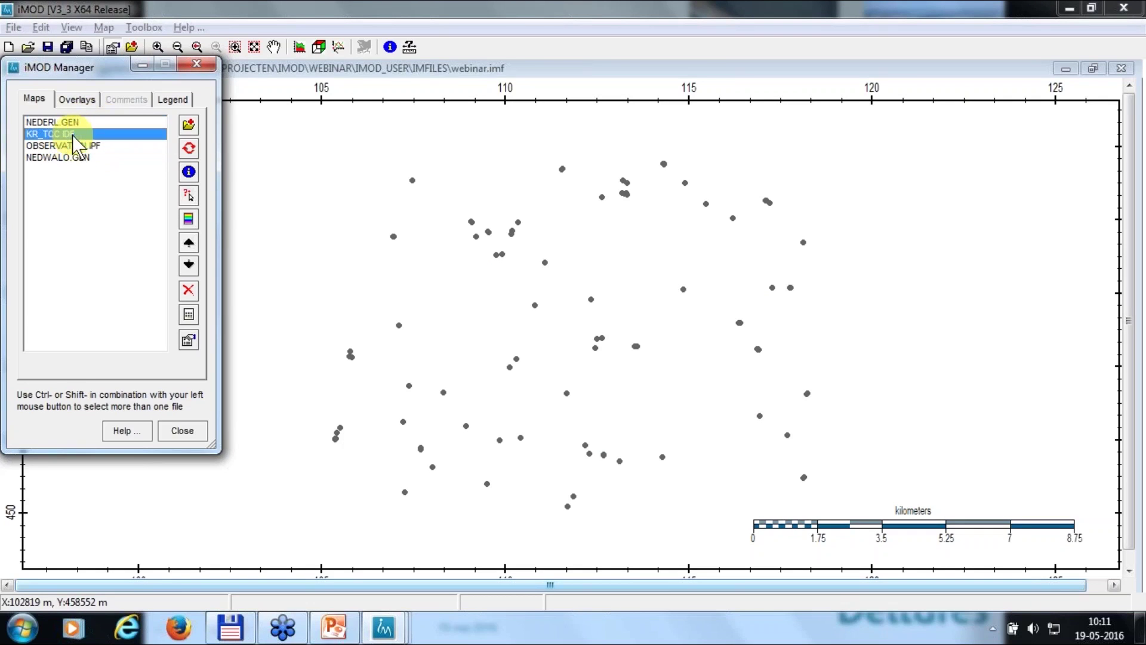
pyautogui.click(254, 47)
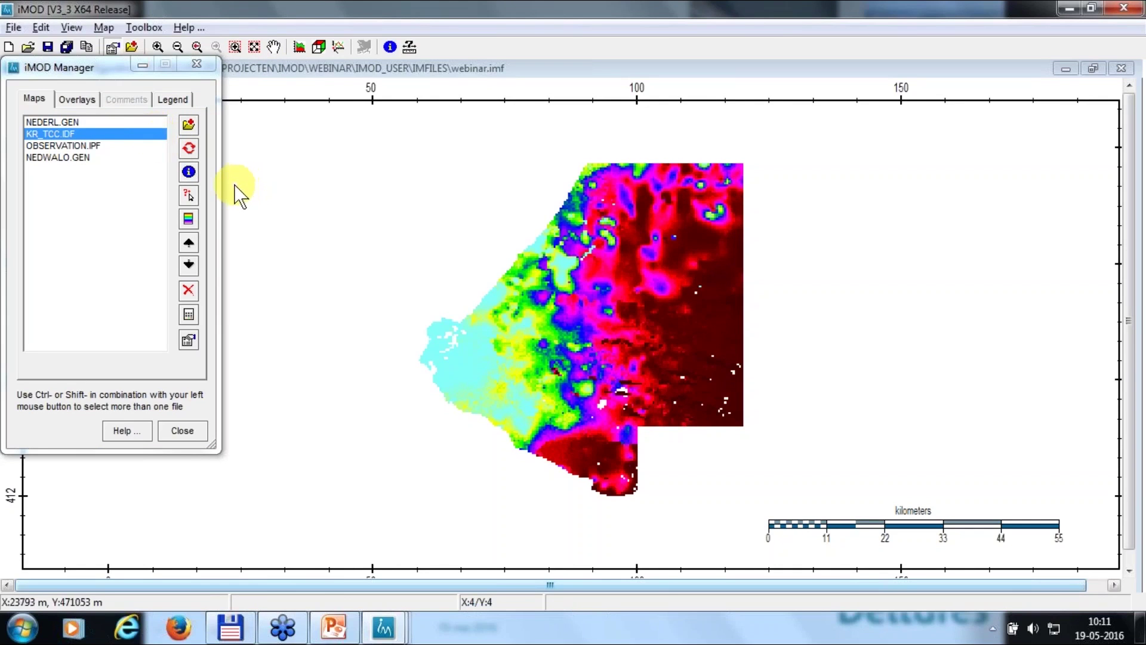
# Examine the file types that can be loaded as an iMOD map, and leave without loading a file
pyautogui.click(190, 125)
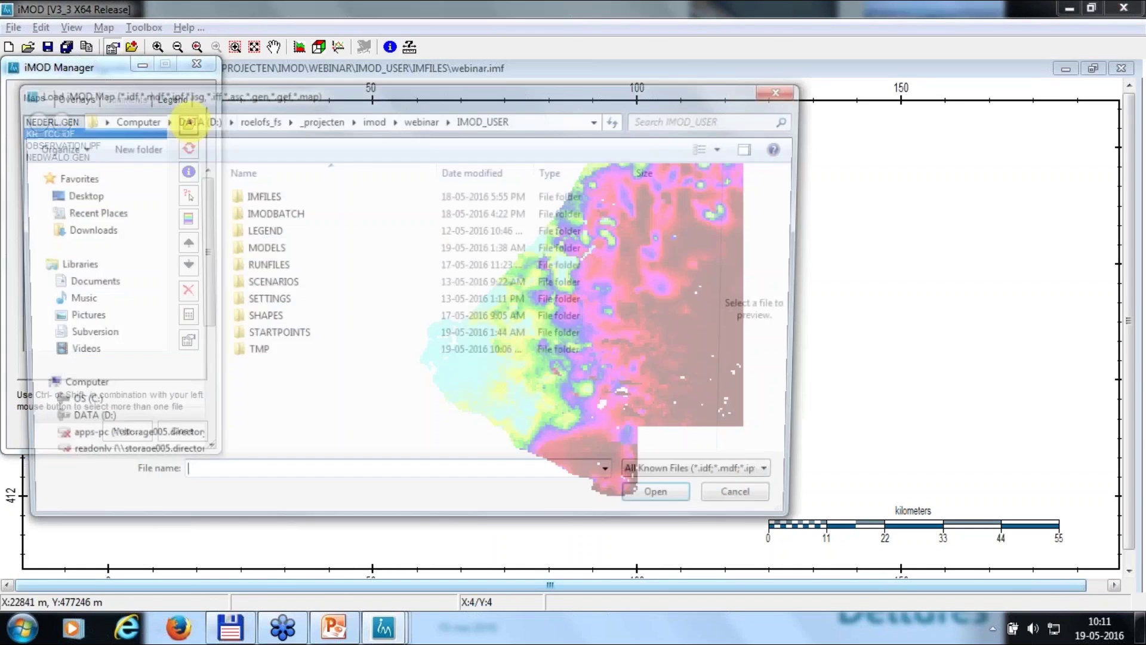
pyautogui.click(704, 482)
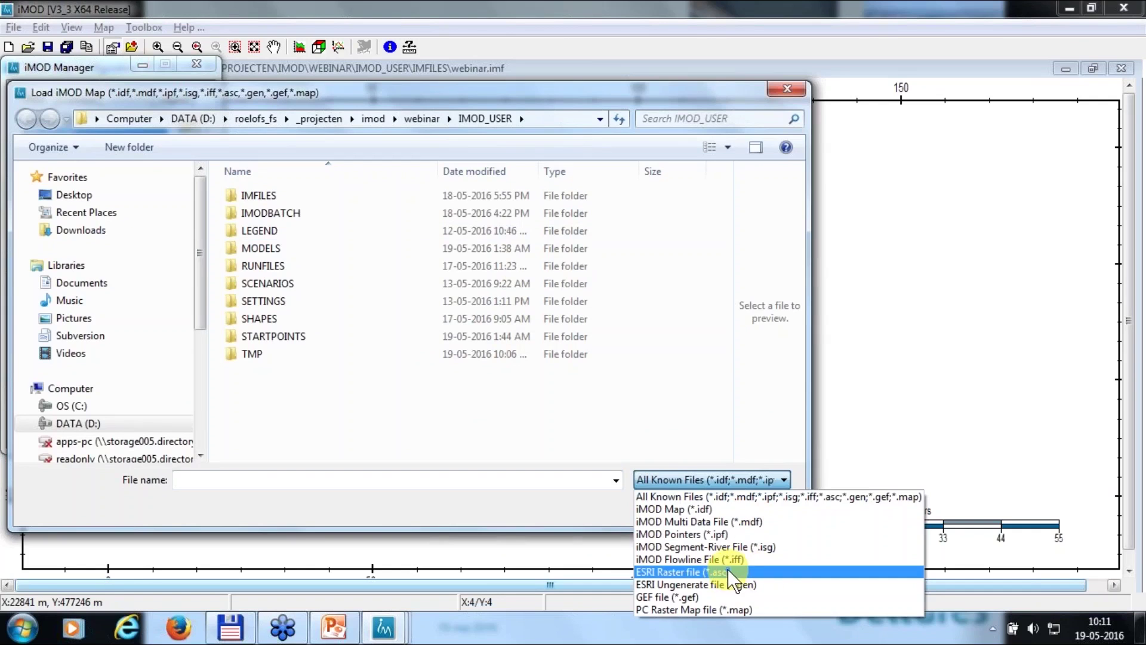
pyautogui.click(787, 89)
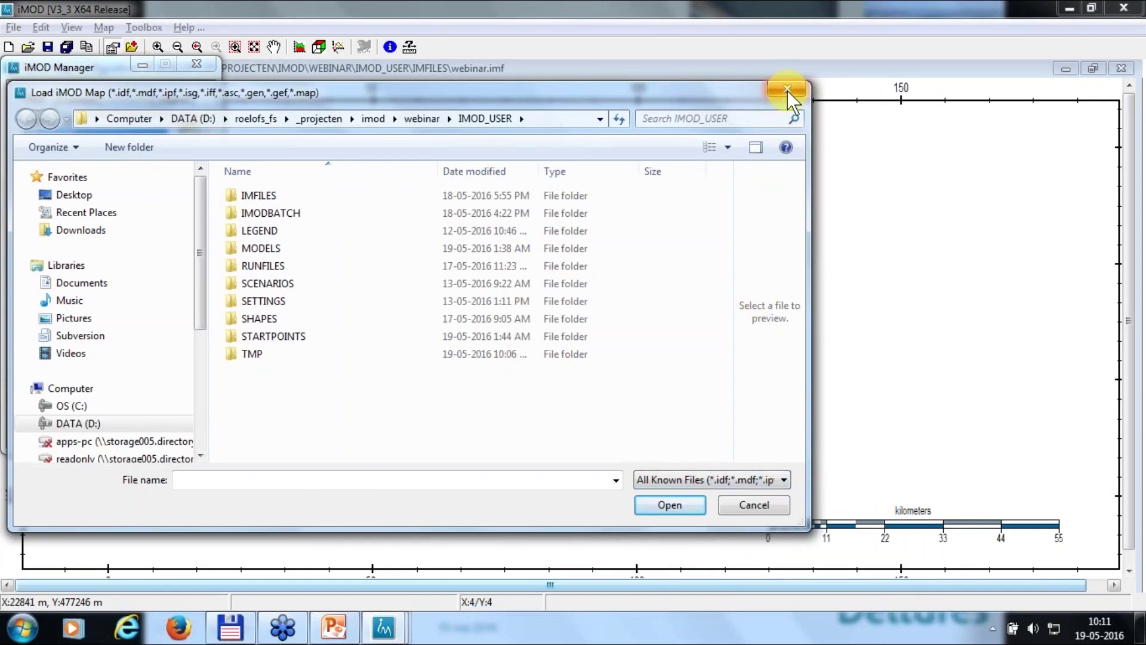
pyautogui.click(768, 507)
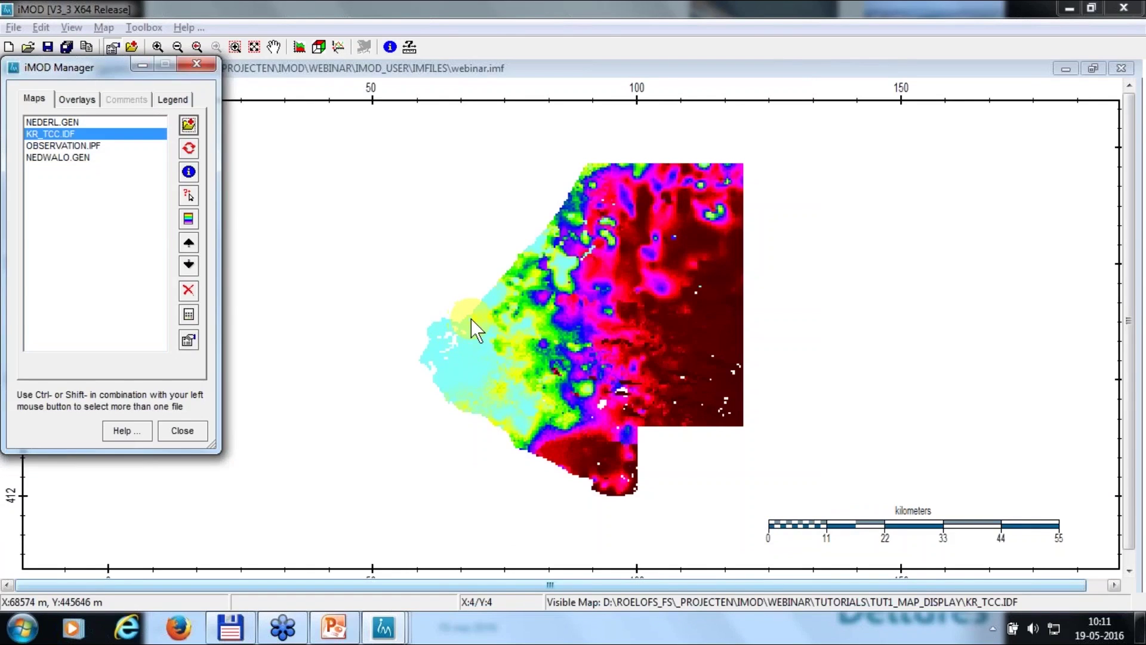
# Switch to the PowerPoint slide show, reveal "Create your own groundwater model" and advance to the slide on importing an existing MODFLOW model
pyautogui.hotkey('alt', 'Tab')
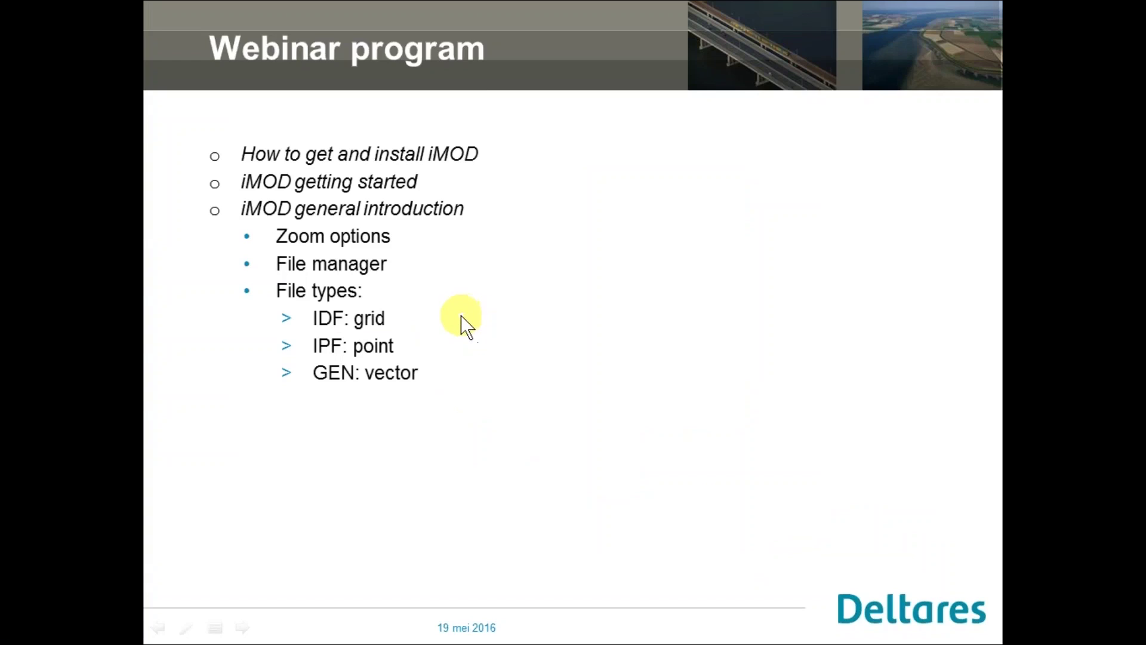
pyautogui.click(463, 319)
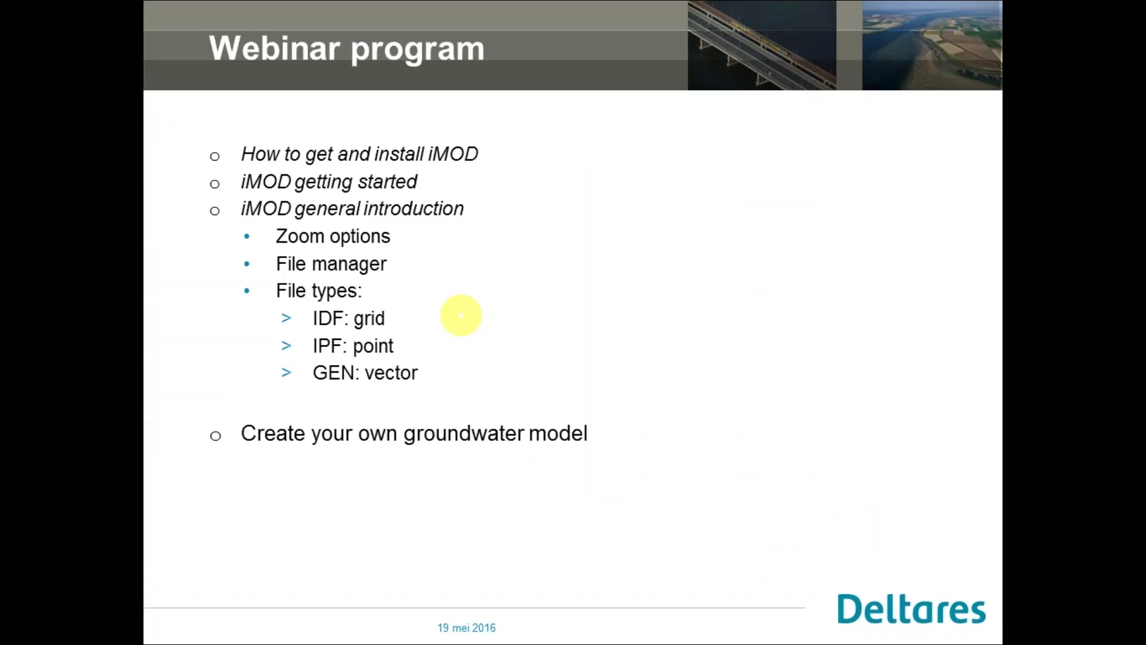
pyautogui.click(461, 315)
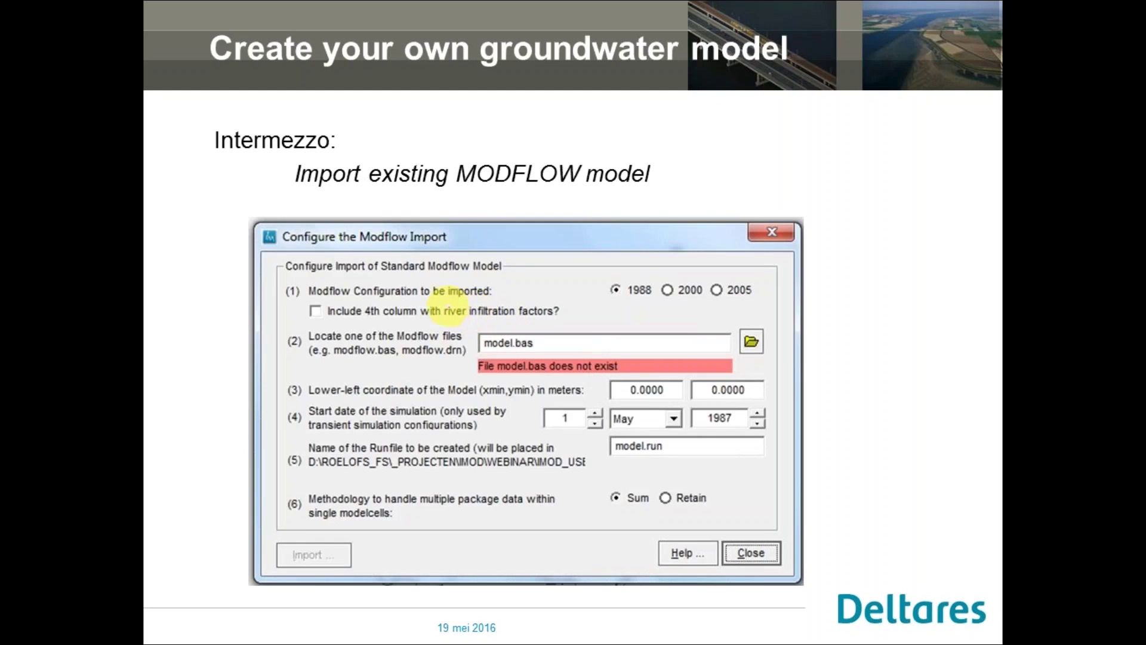
# Switch back to iMOD and close the iMOD Manager
pyautogui.hotkey('alt', 'Tab')
pyautogui.hotkey('alt', 'Tab')
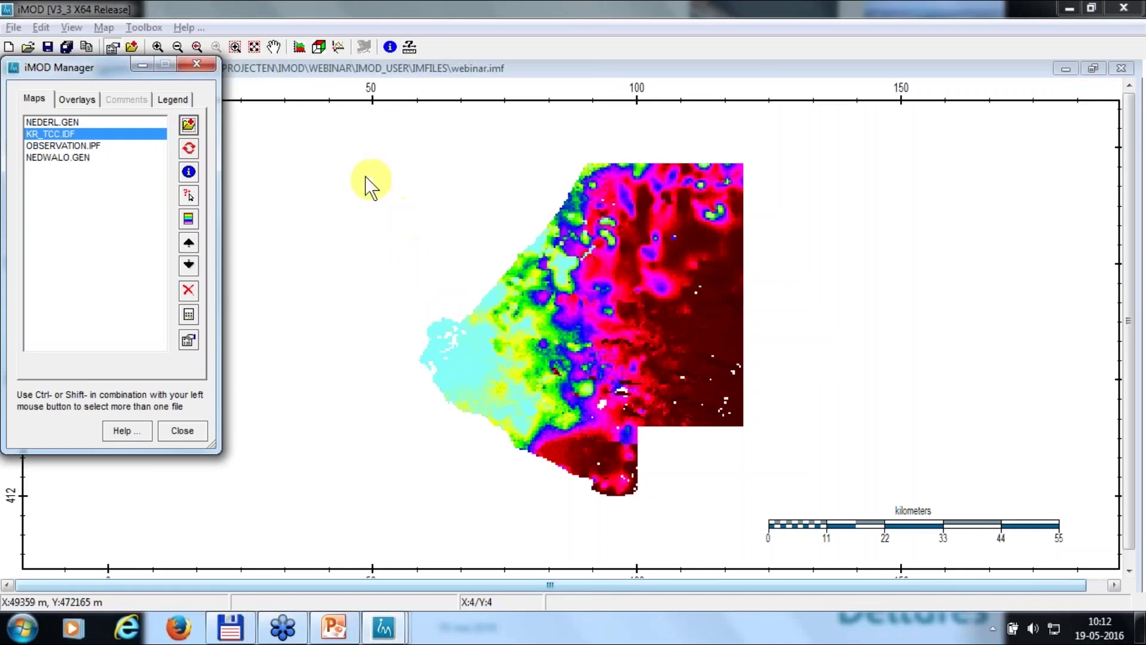
pyautogui.click(198, 65)
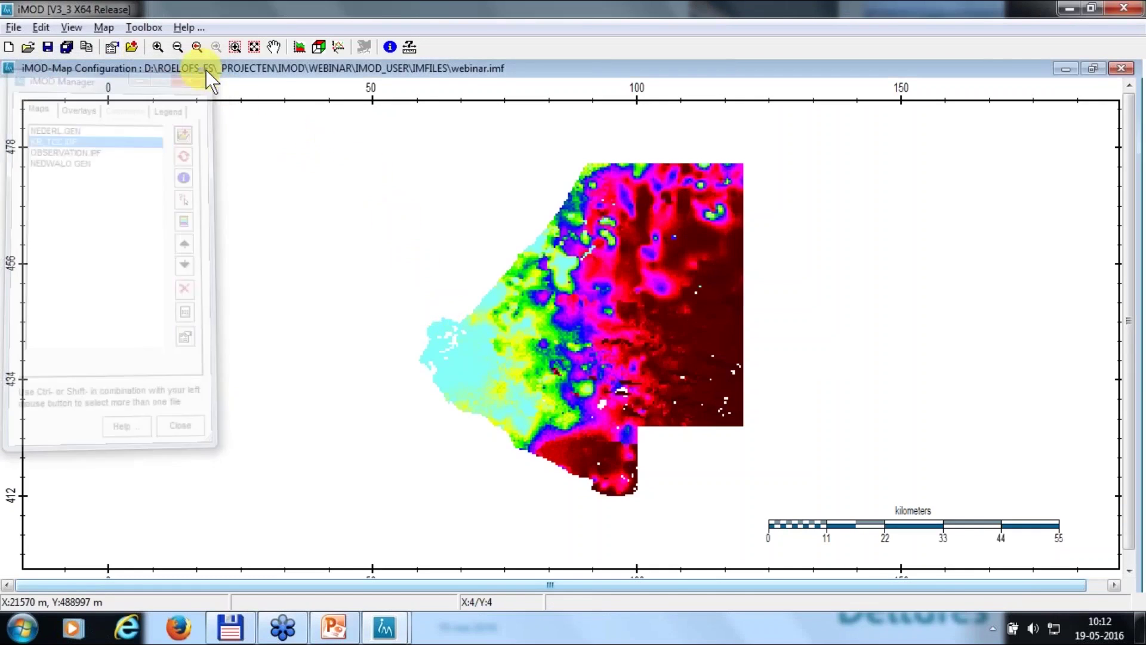
# View the Modflow model import settings, switching the configuration to 2005 and back to 1988, and close them without importing
pyautogui.click(154, 30)
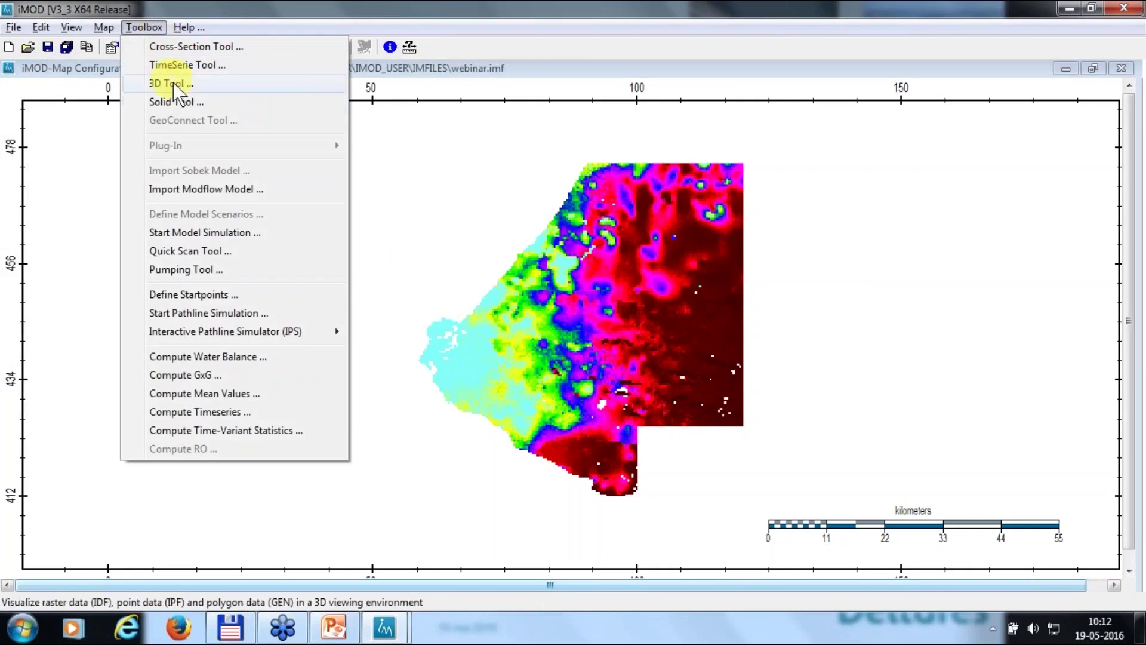
pyautogui.click(248, 189)
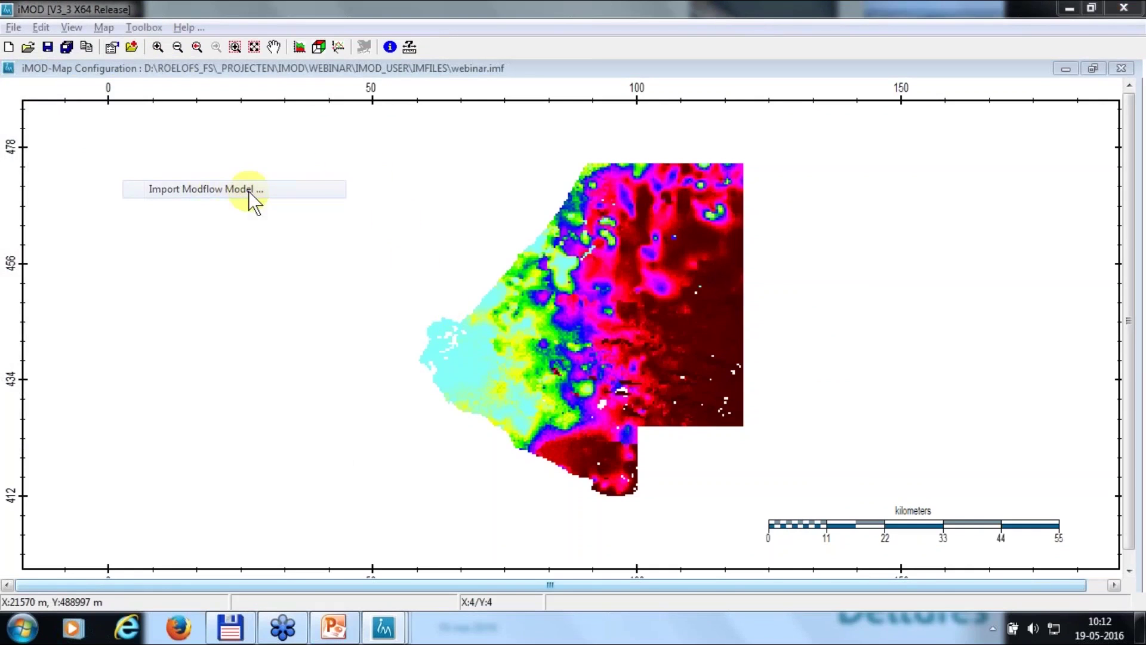
pyautogui.moveTo(636, 188); pyautogui.dragTo(429, 155)
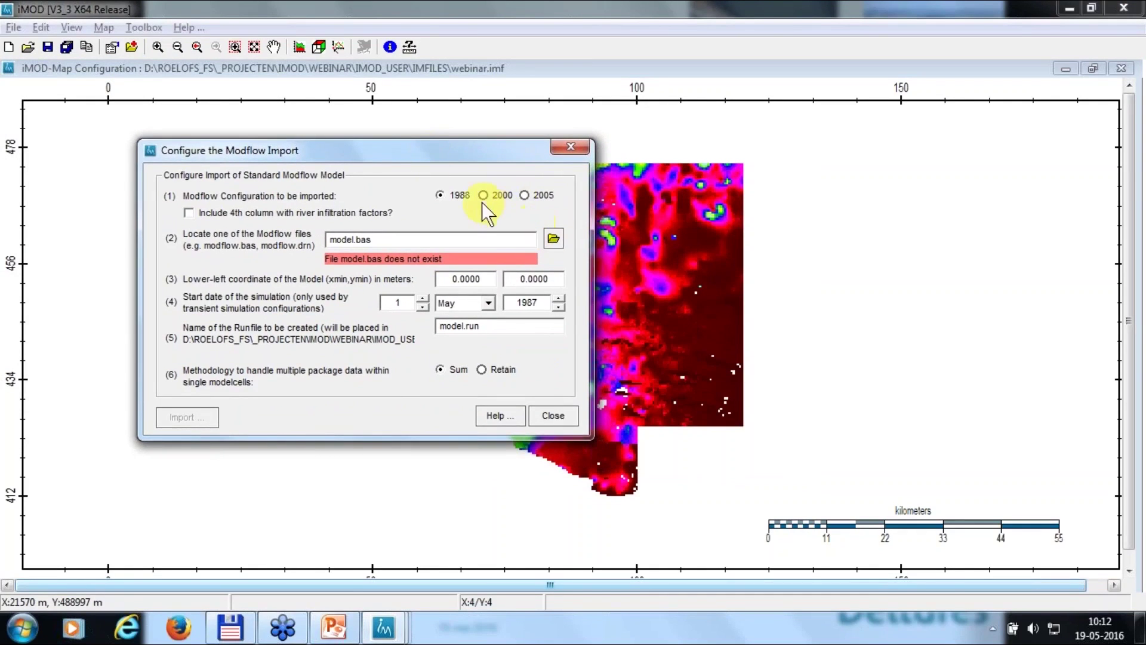
pyautogui.click(526, 195)
pyautogui.click(440, 196)
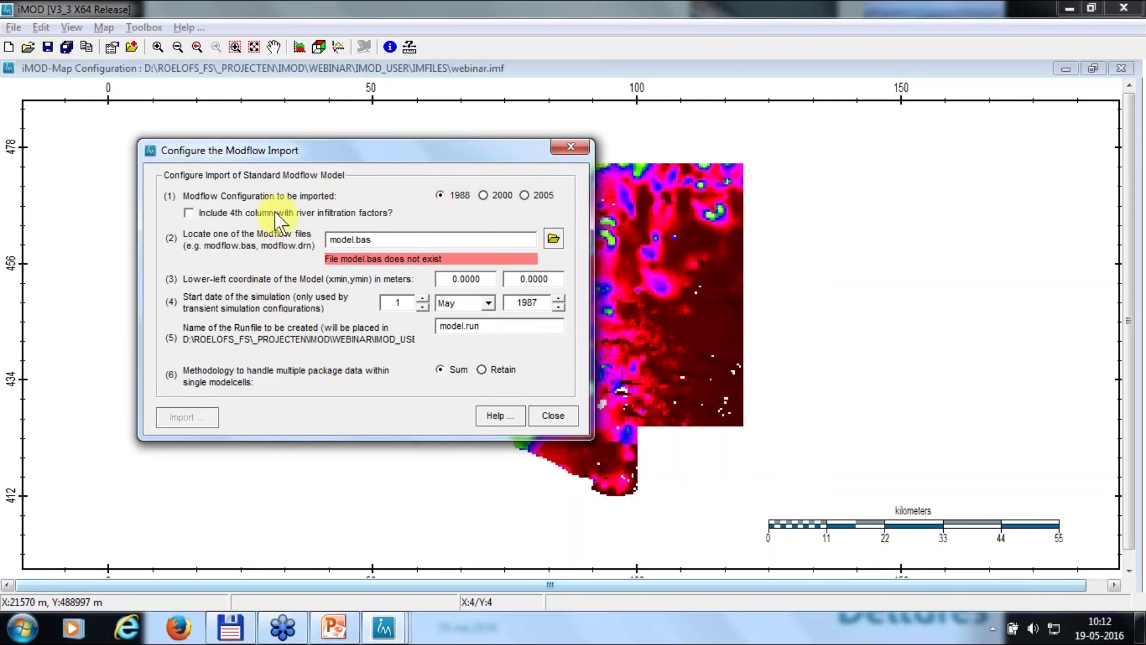
pyautogui.click(554, 416)
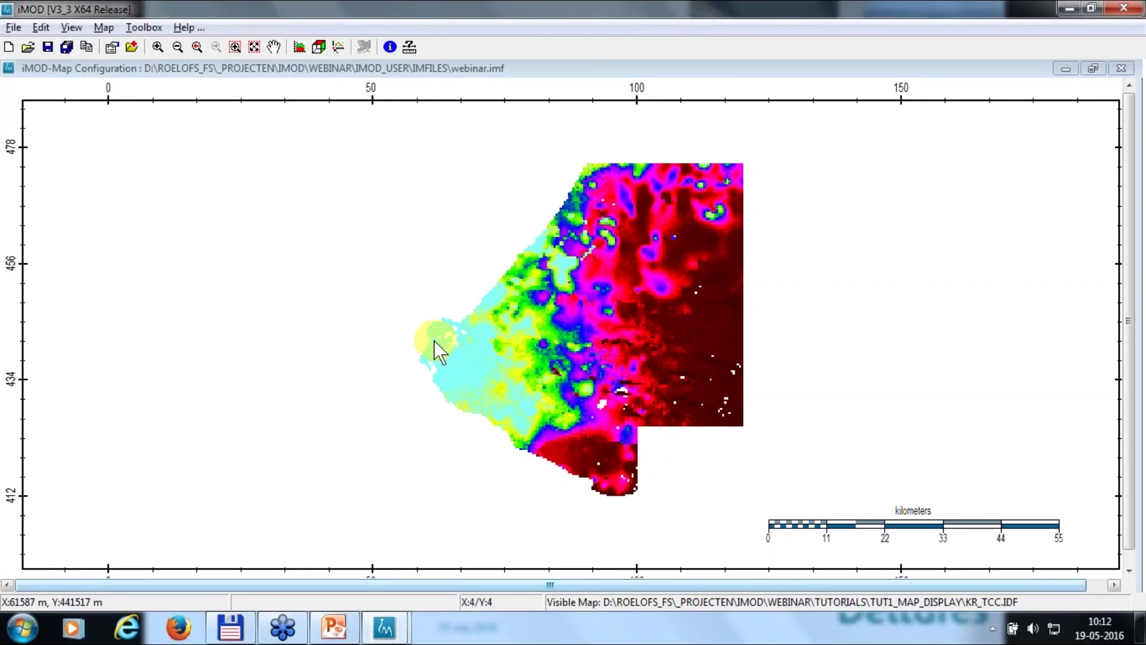
# Switch to the PowerPoint slide show and advance to the slide "Create your own groundwater model – Island"
pyautogui.hotkey('alt', 'Tab')
pyautogui.press('Tab')
pyautogui.press('Tab')
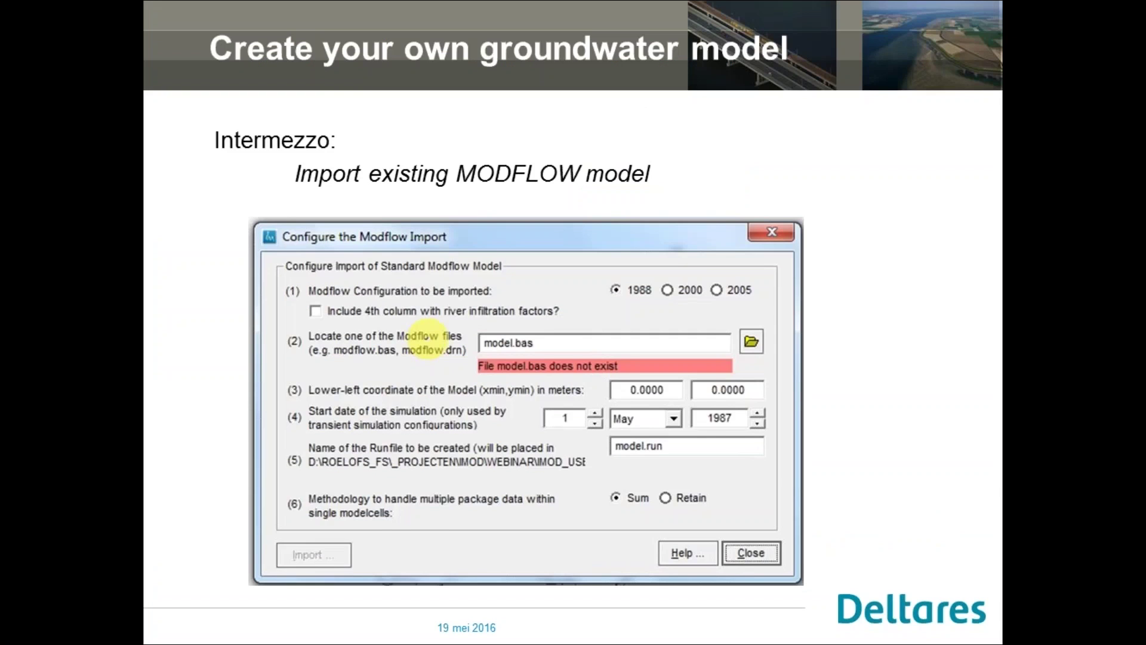
pyautogui.click(424, 340)
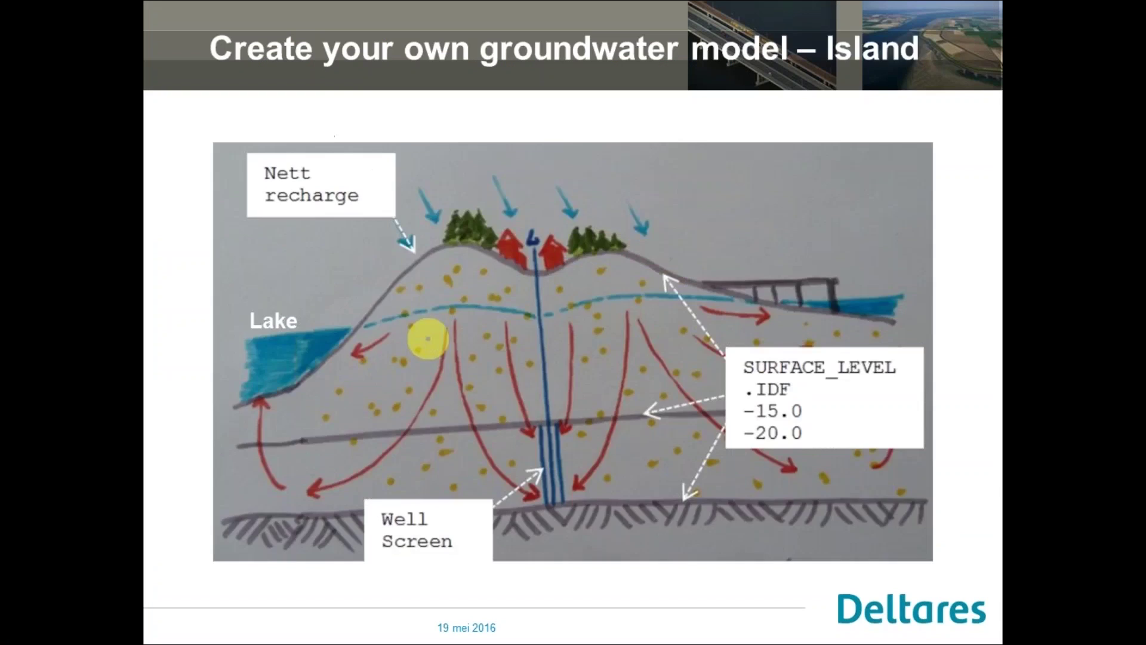
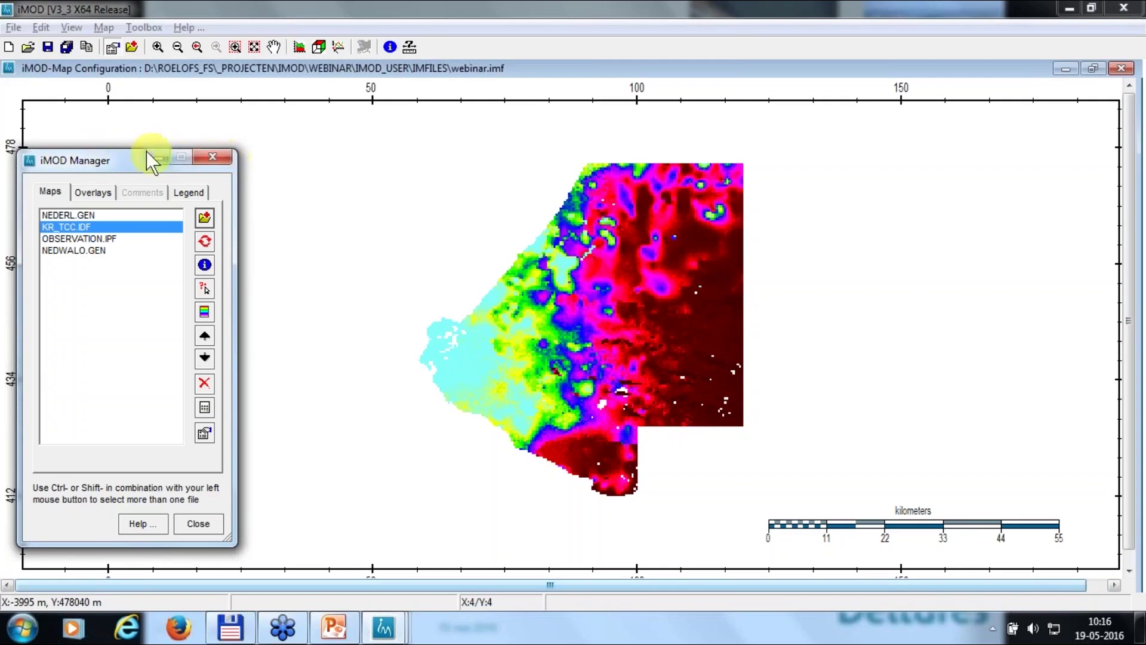
# Add island.png from the TUTORIALS folder TUT4_Initial_Modeling as a background image and apply it to the map
pyautogui.moveTo(117, 162); pyautogui.dragTo(135, 124)
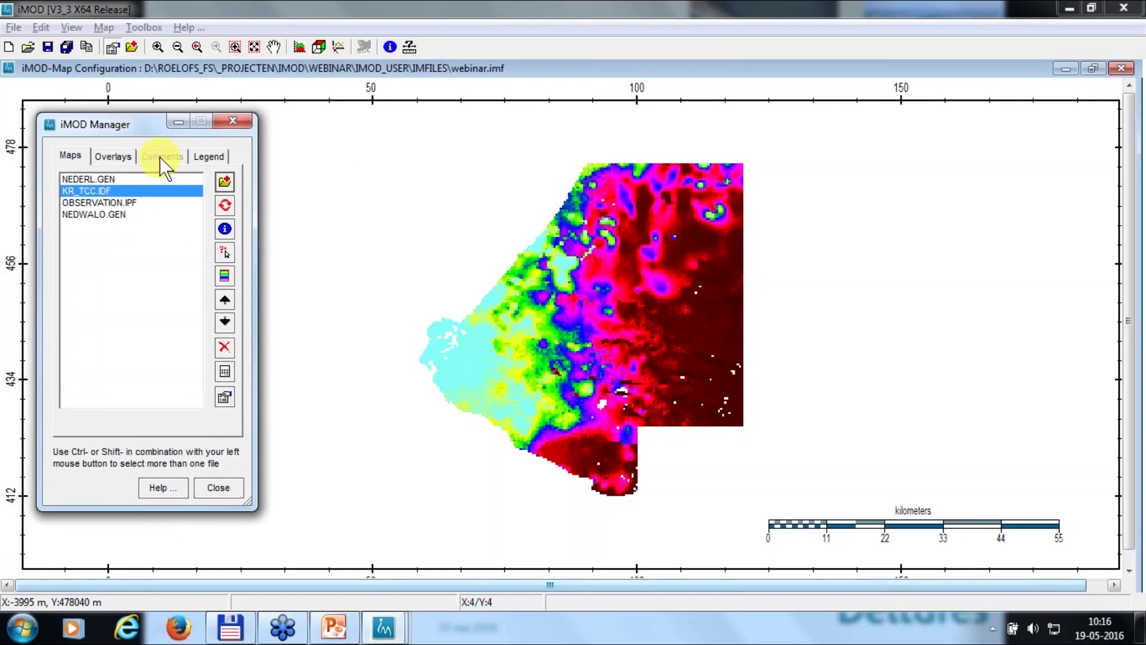
pyautogui.moveTo(145, 125); pyautogui.dragTo(136, 126)
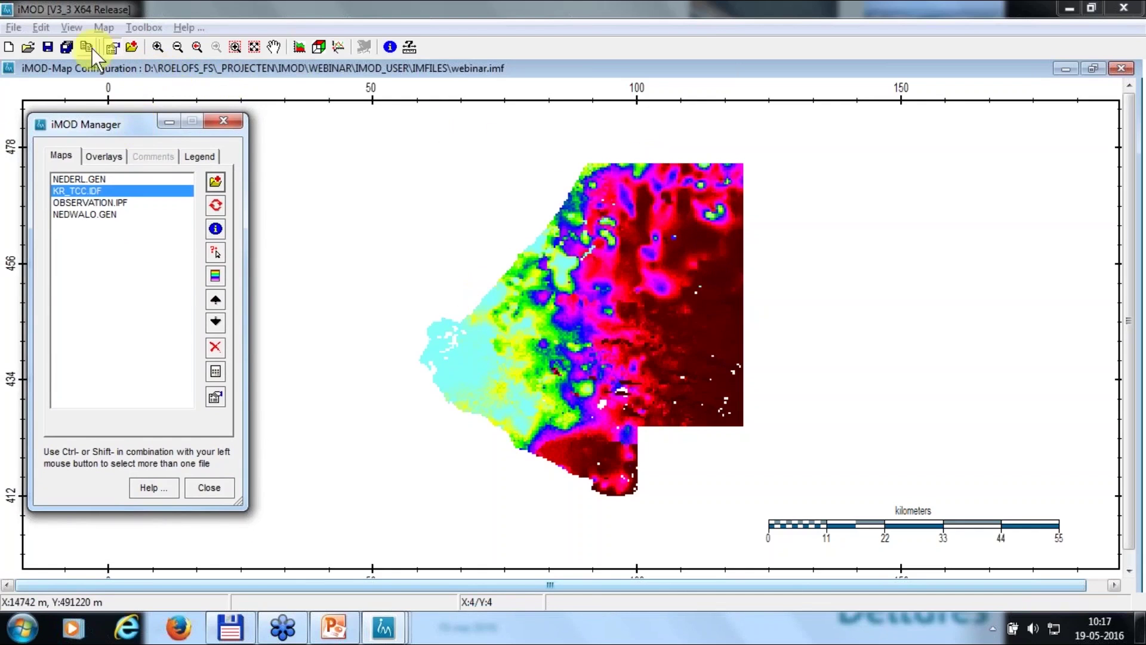
pyautogui.click(72, 30)
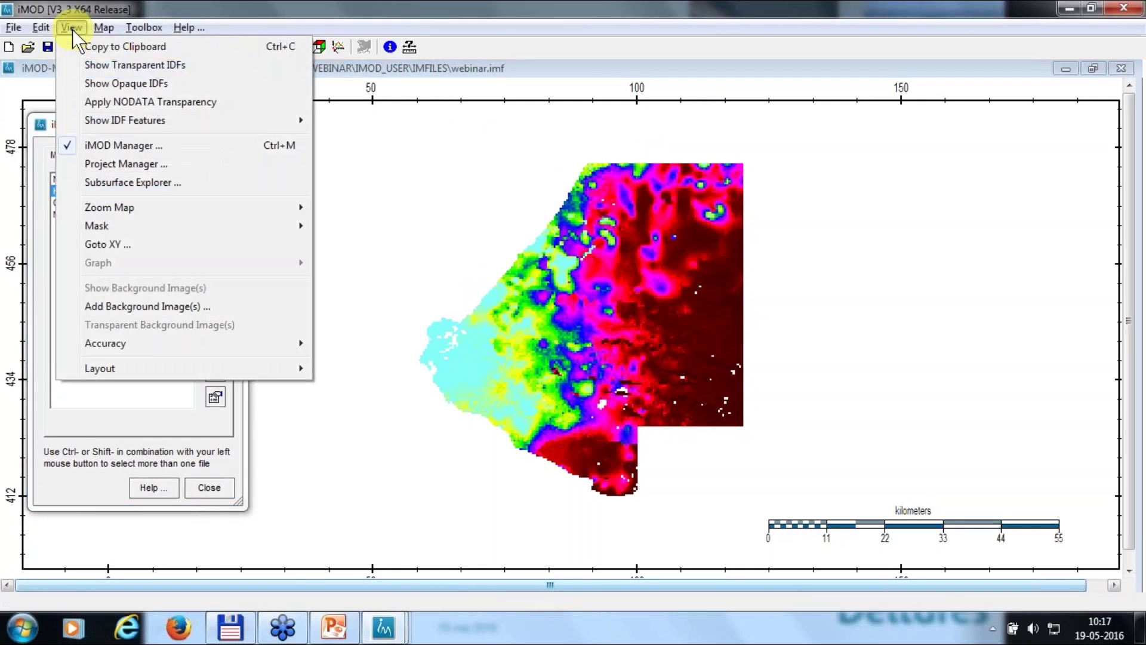
pyautogui.click(105, 305)
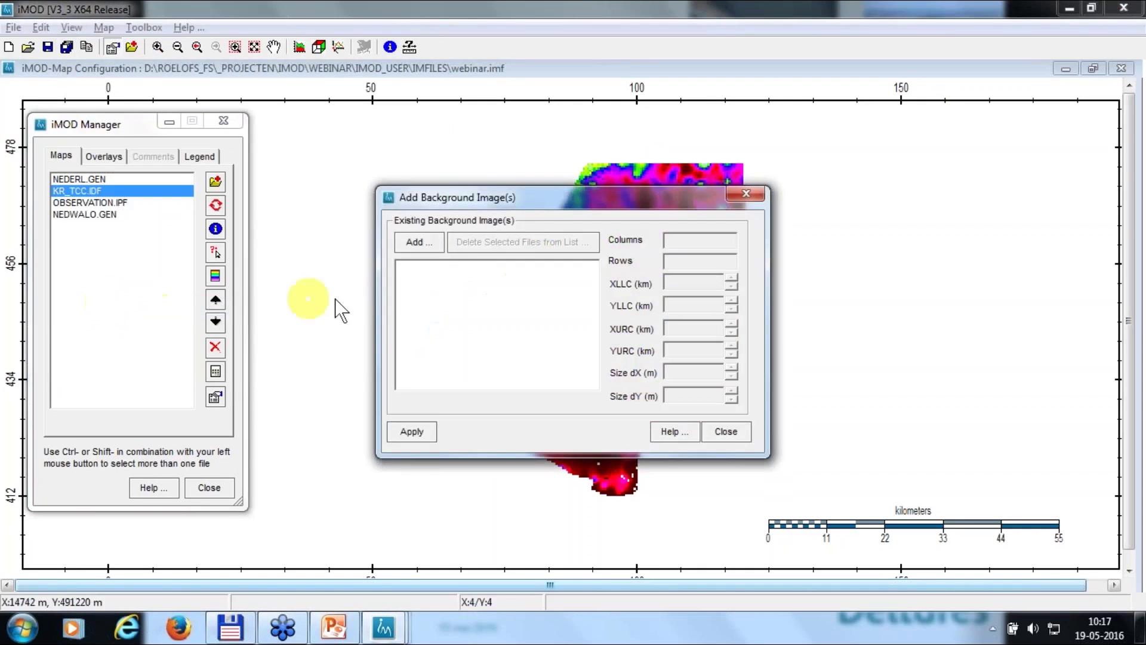
pyautogui.click(424, 242)
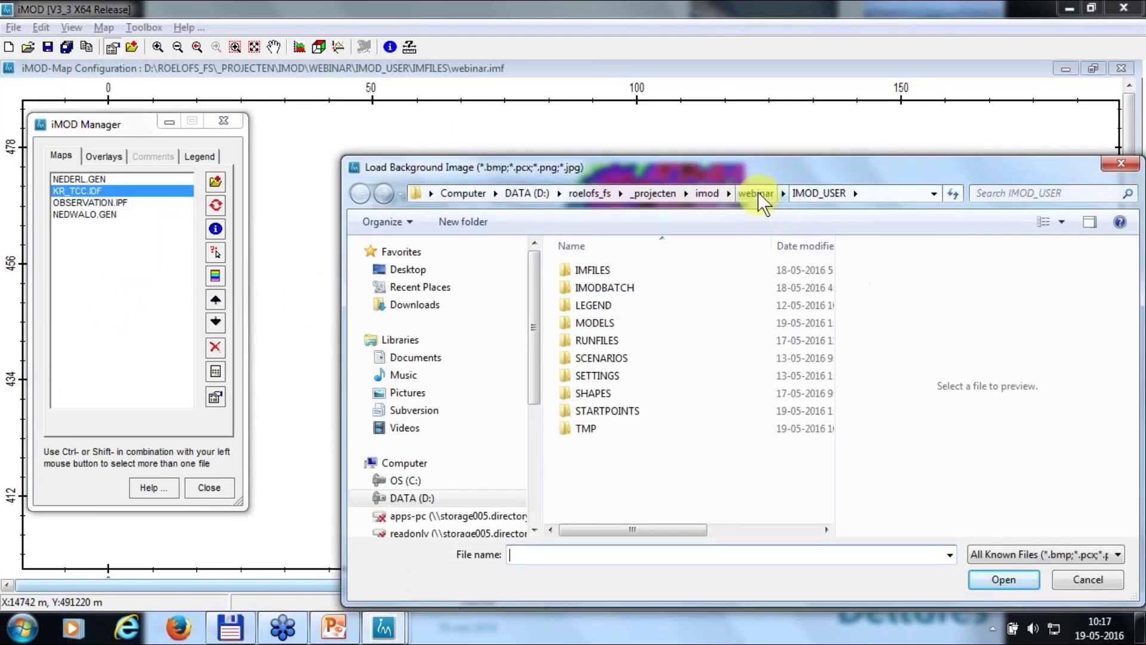
pyautogui.click(757, 192)
pyautogui.doubleClick(610, 375)
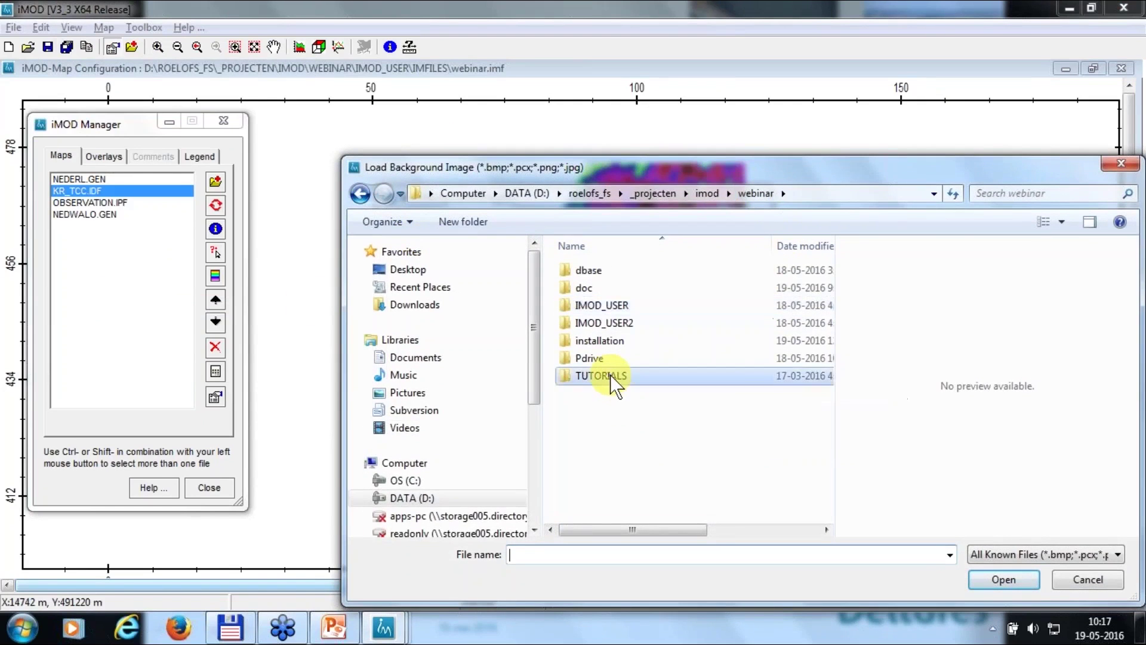
pyautogui.doubleClick(639, 321)
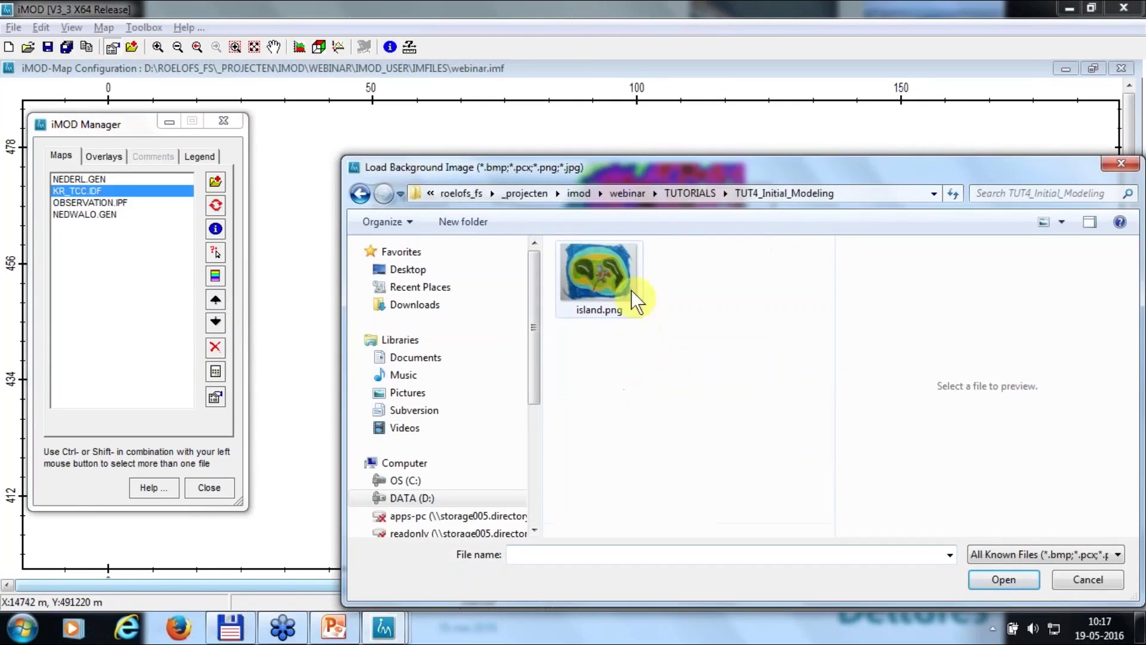
pyautogui.click(597, 267)
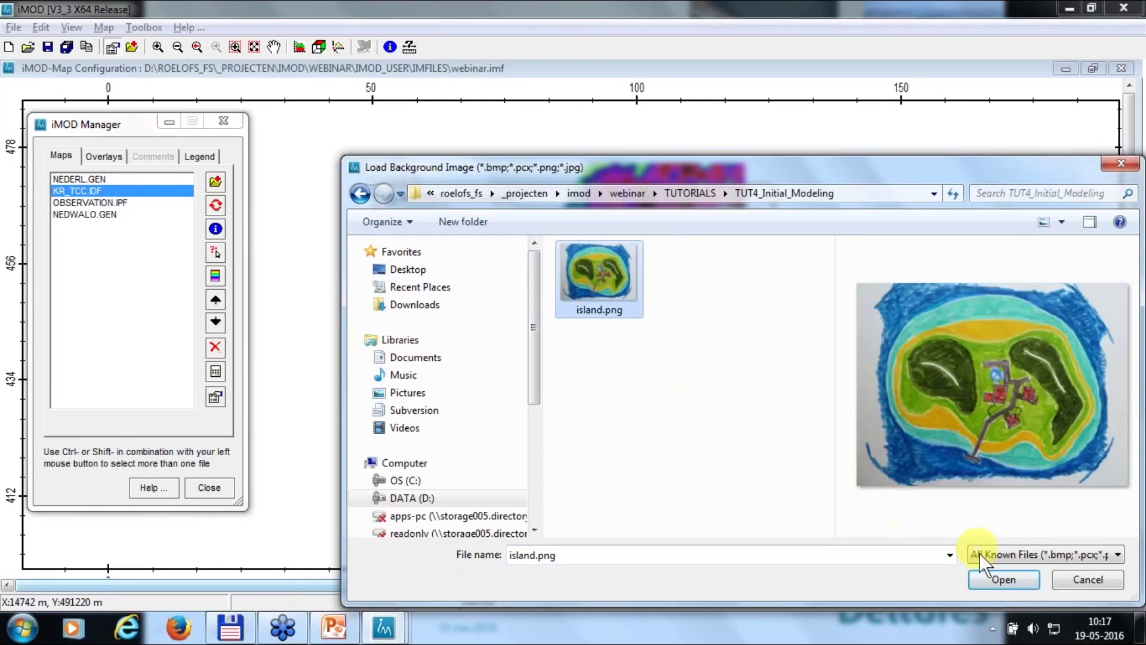
pyautogui.click(1004, 577)
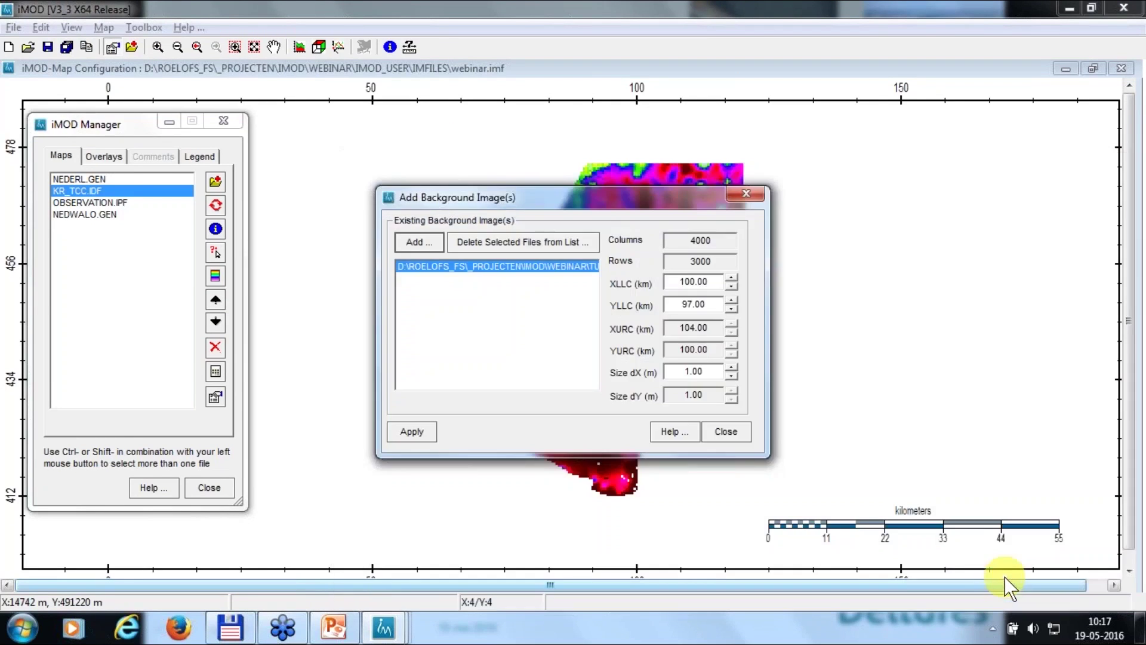
pyautogui.click(421, 426)
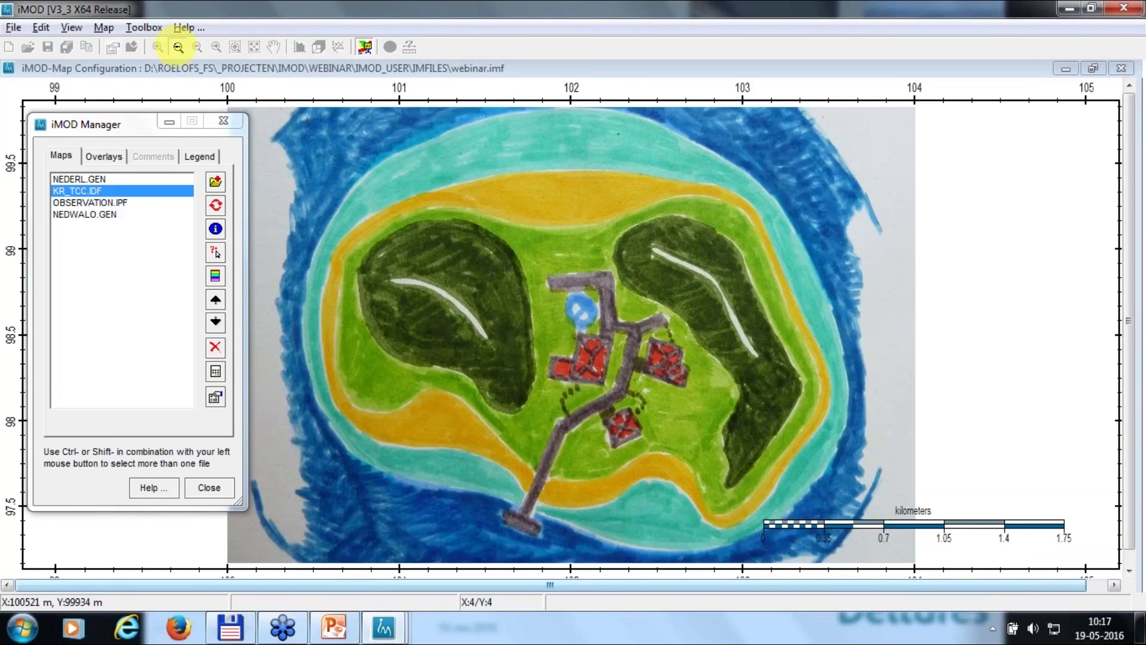
pyautogui.click(176, 46)
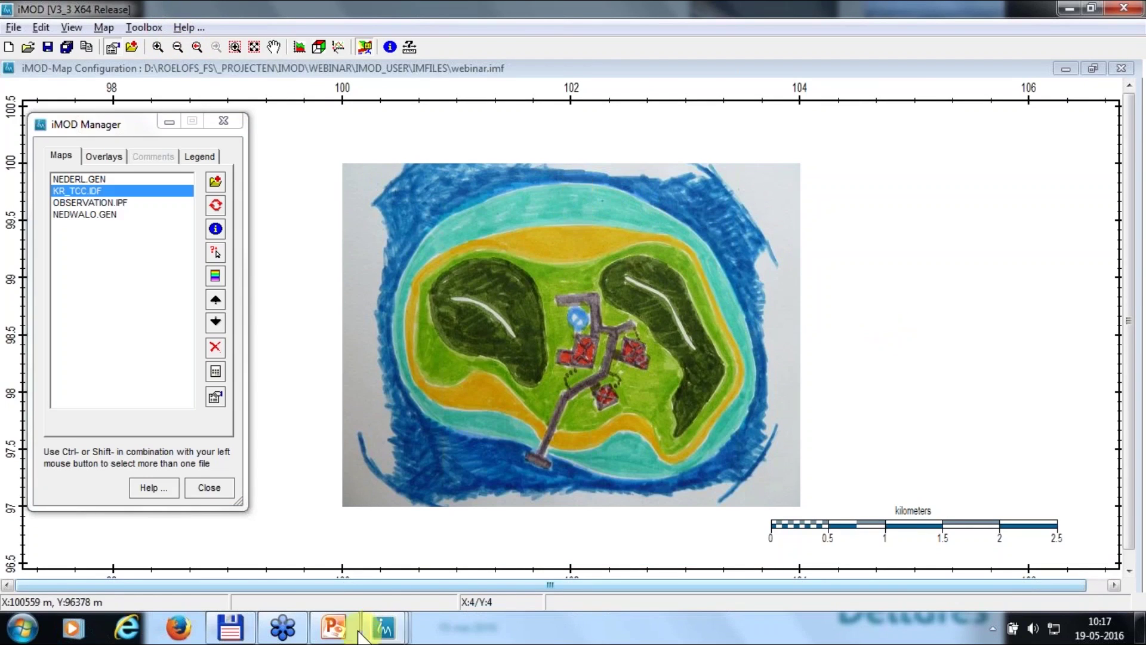
# Start creating an IDF from polygons/lines (GEN) and place its window clear of the island image
pyautogui.moveTo(342, 627)
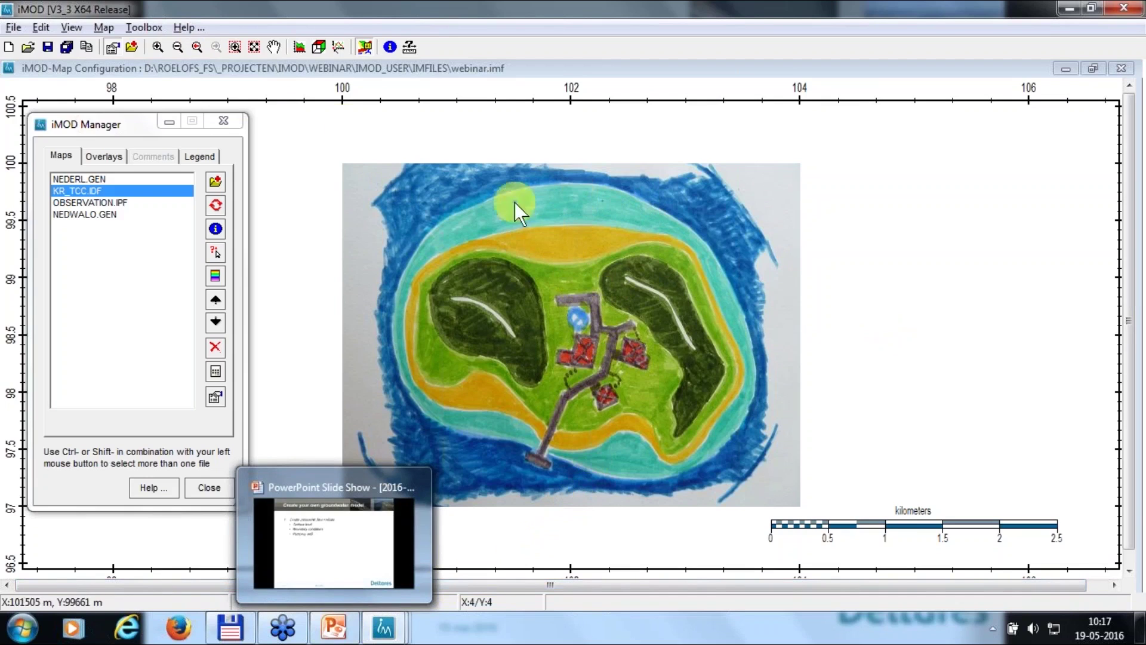
pyautogui.click(40, 27)
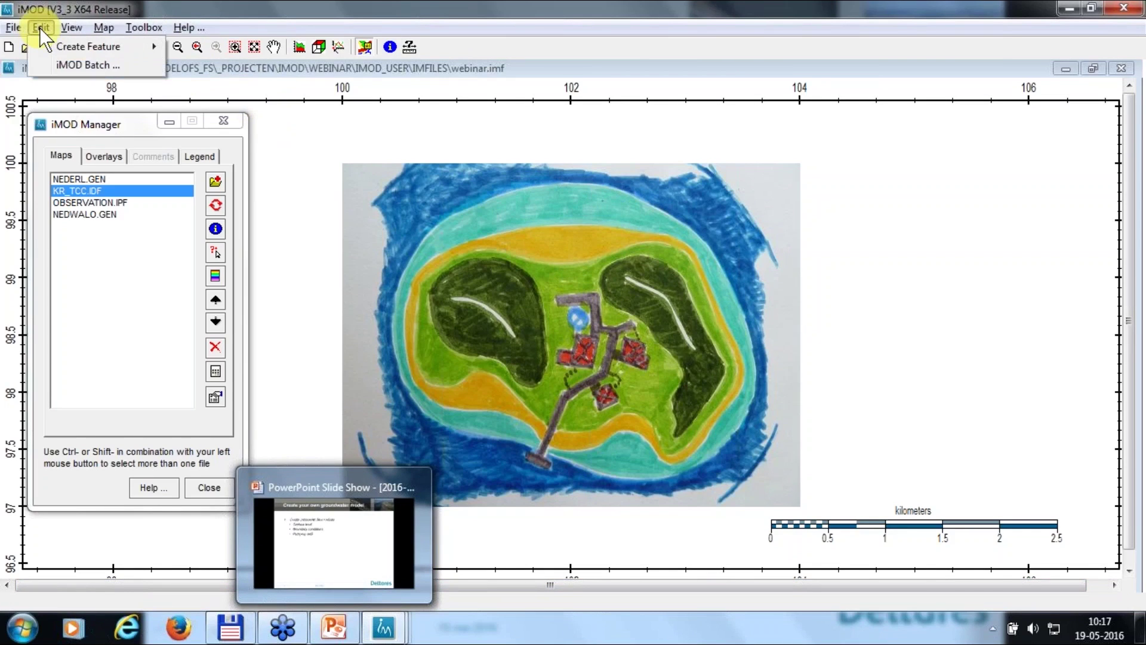
pyautogui.moveTo(58, 47)
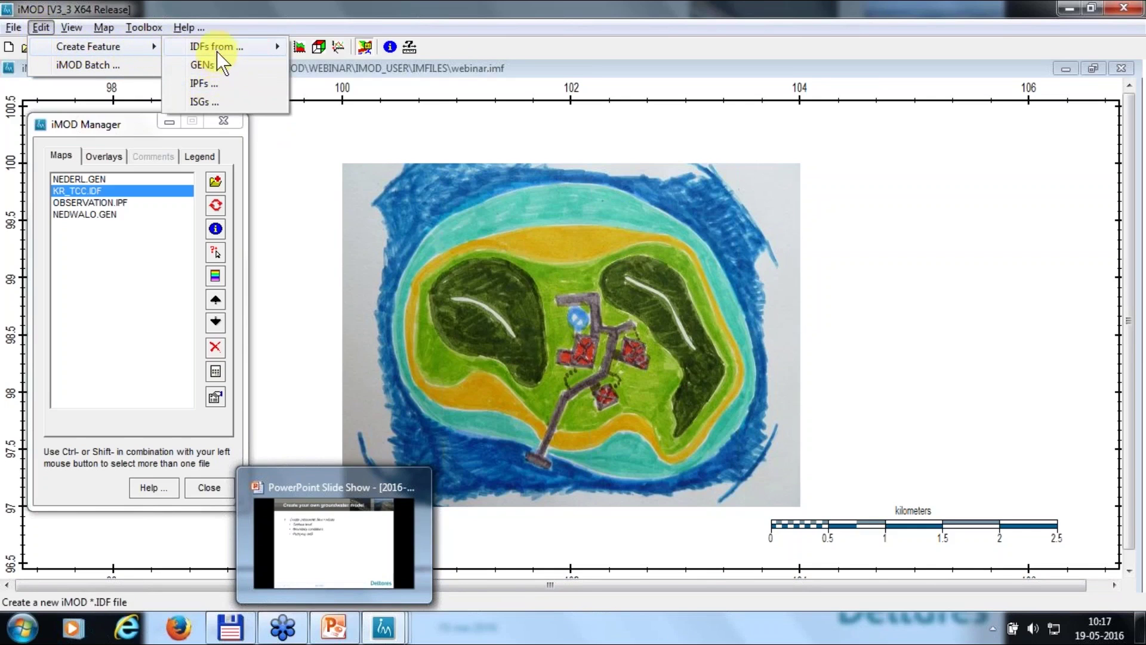
pyautogui.moveTo(218, 47)
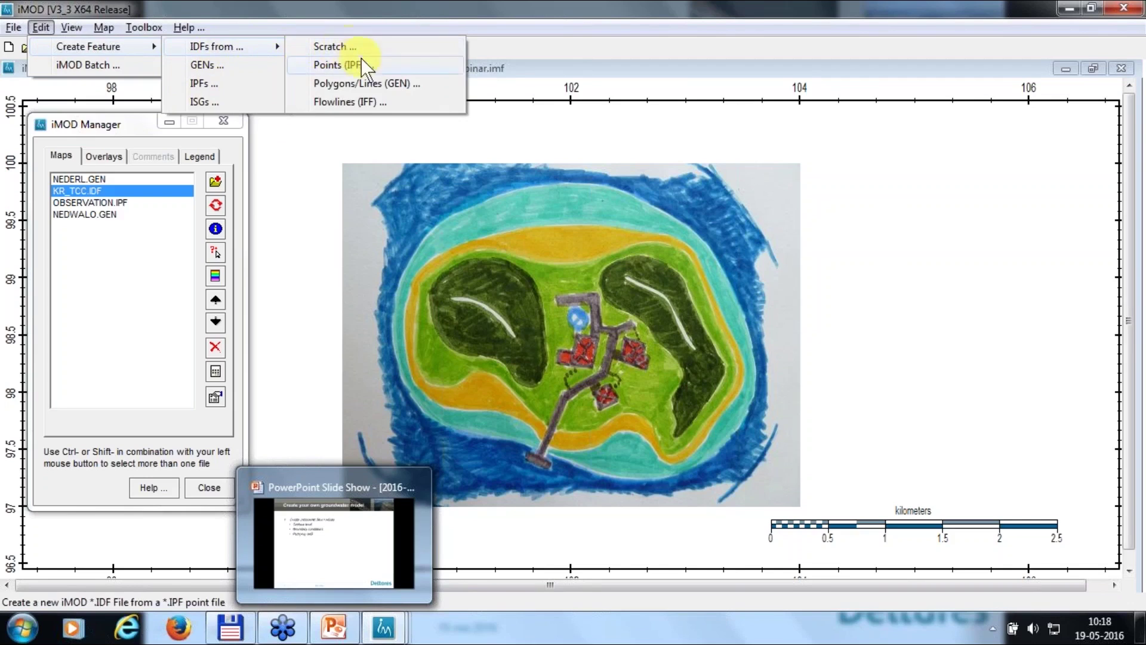
pyautogui.click(385, 83)
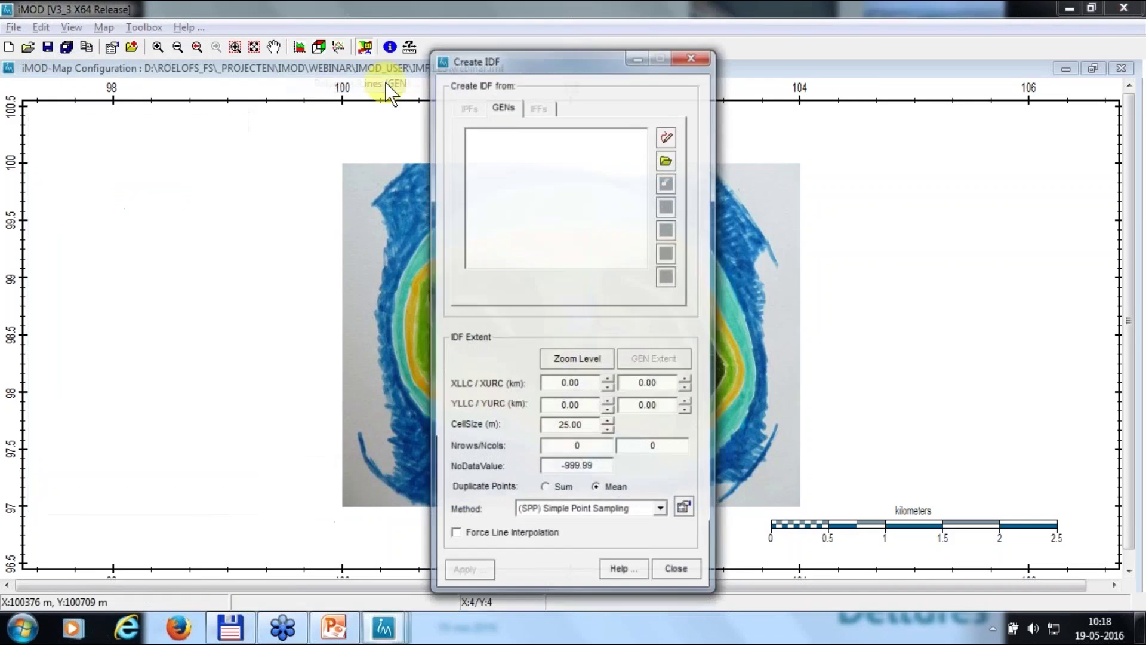
pyautogui.moveTo(515, 62); pyautogui.dragTo(125, 52)
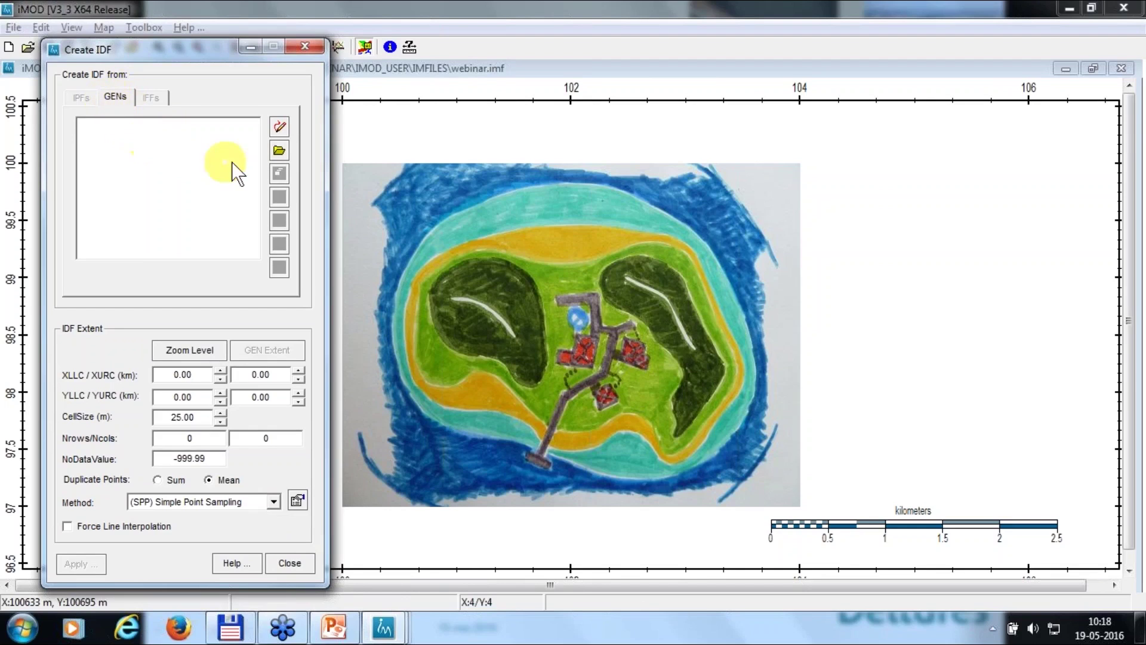
# Draw a shape of type Line around the outer edge of the island's deep water, ending beside its starting point
pyautogui.click(277, 127)
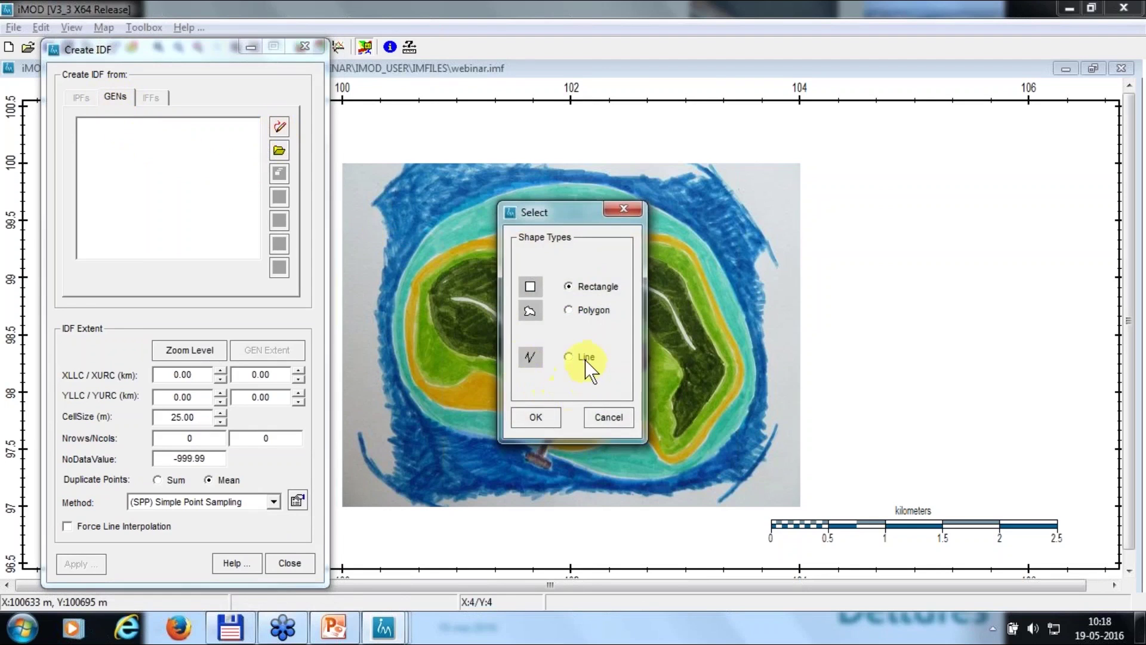
pyautogui.click(537, 417)
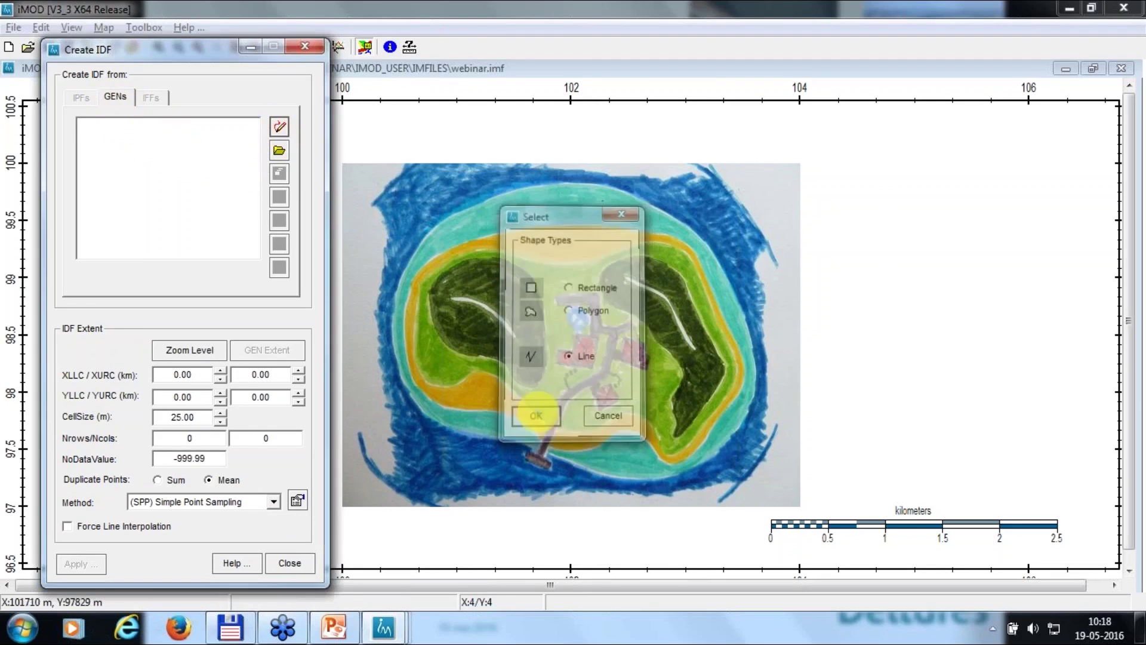
pyautogui.click(612, 128)
pyautogui.click(744, 197)
pyautogui.click(784, 298)
pyautogui.click(797, 416)
pyautogui.click(759, 476)
pyautogui.click(695, 509)
pyautogui.click(506, 517)
pyautogui.click(424, 498)
pyautogui.click(371, 450)
pyautogui.click(364, 408)
pyautogui.click(352, 272)
pyautogui.click(374, 211)
pyautogui.click(404, 177)
pyautogui.click(456, 159)
pyautogui.click(564, 137)
pyautogui.click(608, 129)
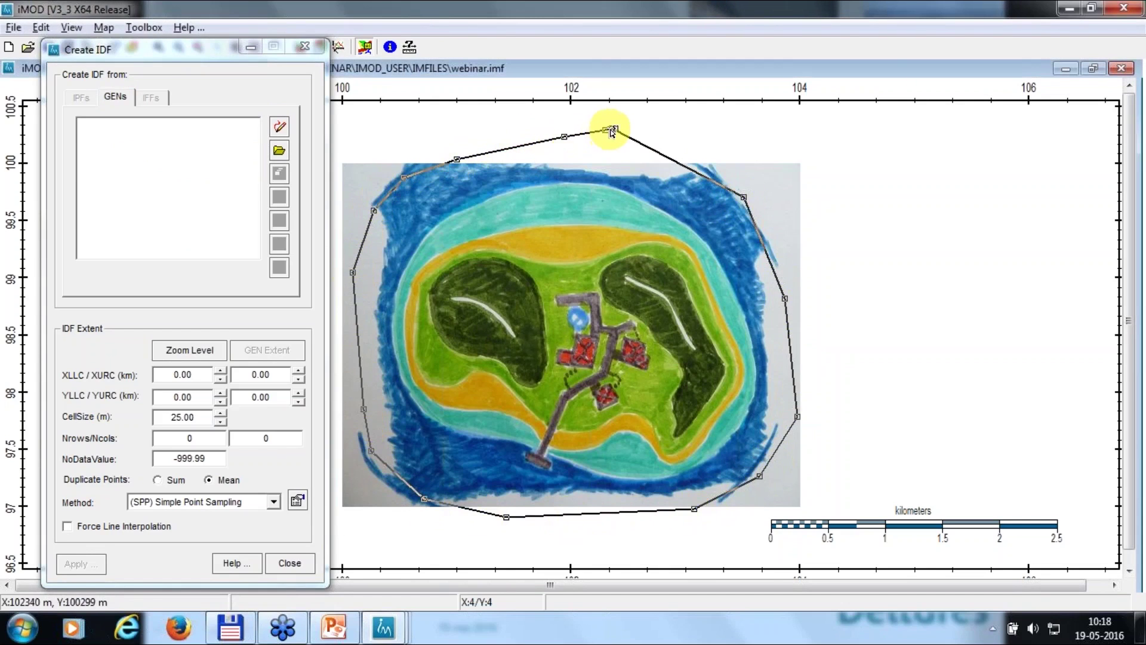
pyautogui.rightClick(611, 131)
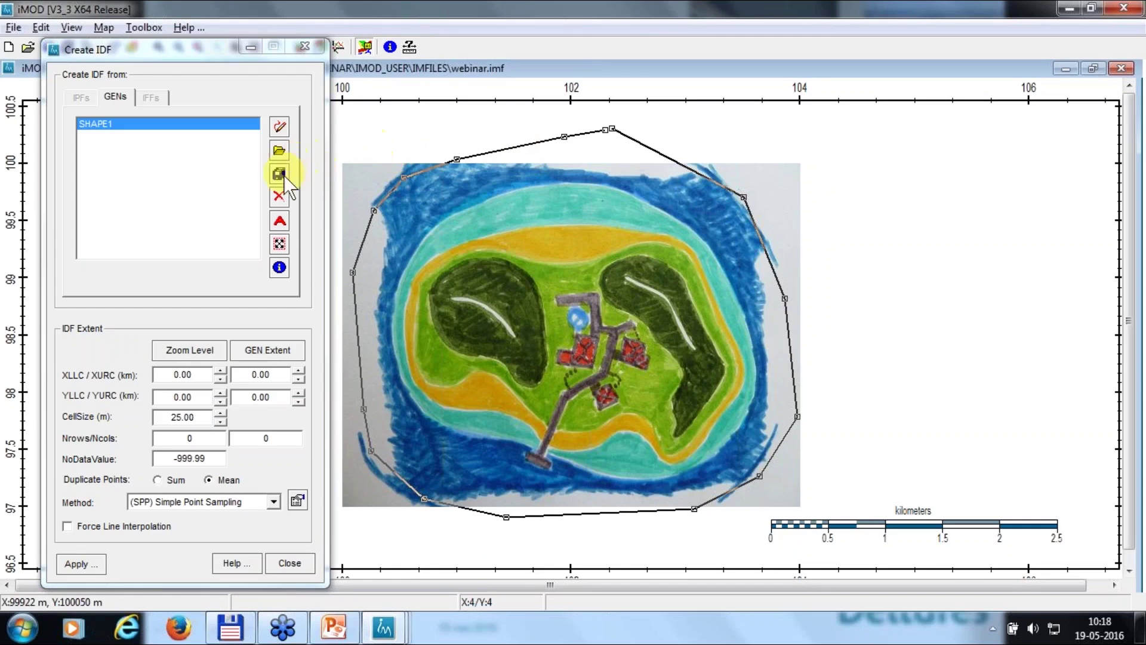
# Rename the drawn line shape as deep_water
pyautogui.click(279, 221)
pyautogui.moveTo(568, 331); pyautogui.dragTo(476, 328)
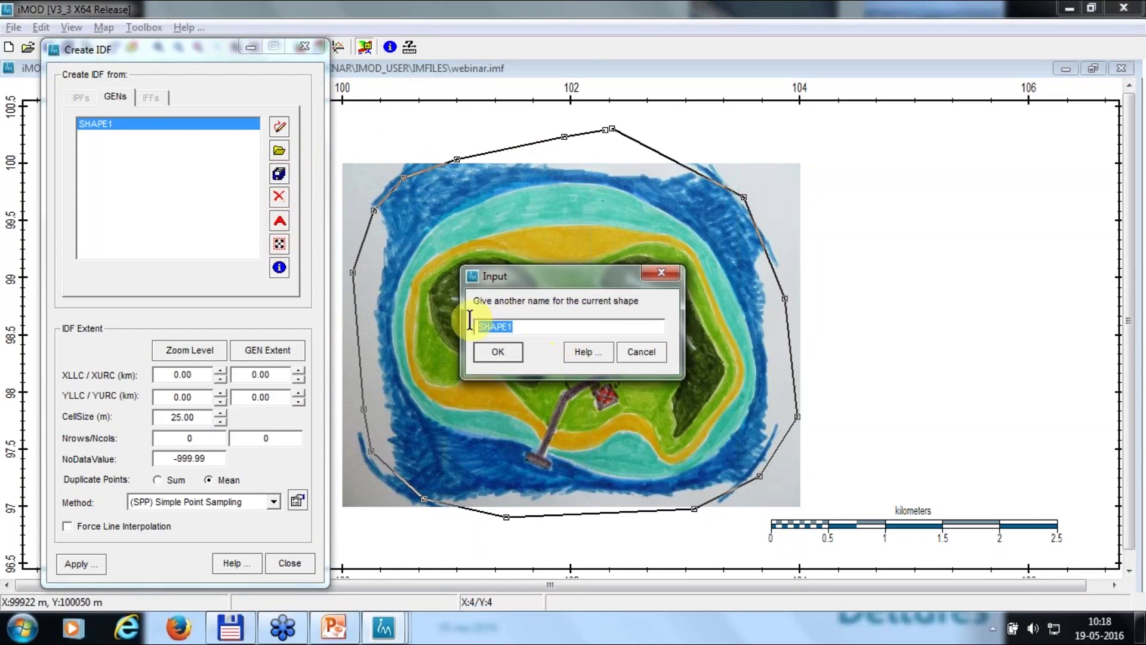
pyautogui.write('deep_water')
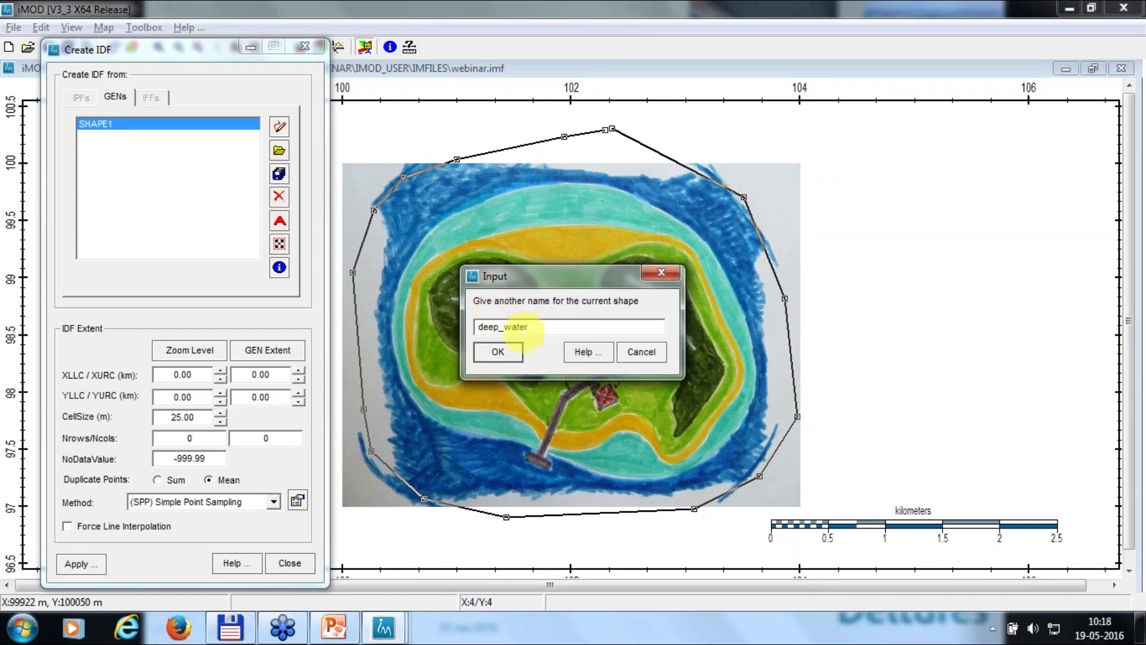
pyautogui.click(507, 350)
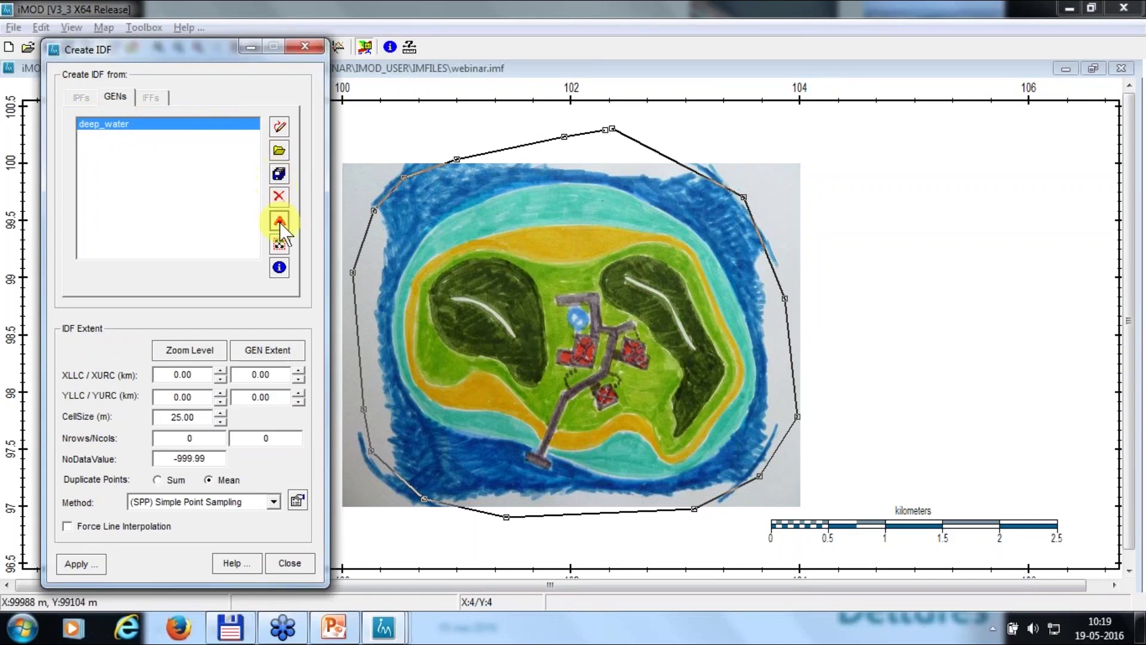
# Open the shape data table for deep_water, agreeing to add additional data, widen it and add an attribute named level
pyautogui.click(280, 267)
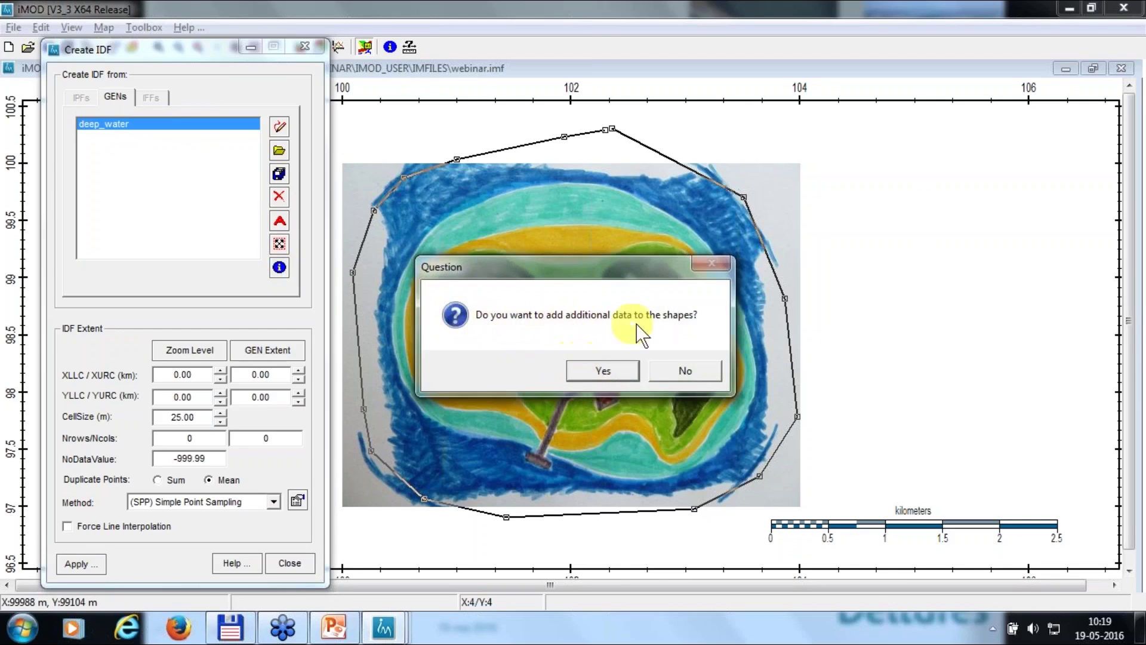
pyautogui.click(616, 370)
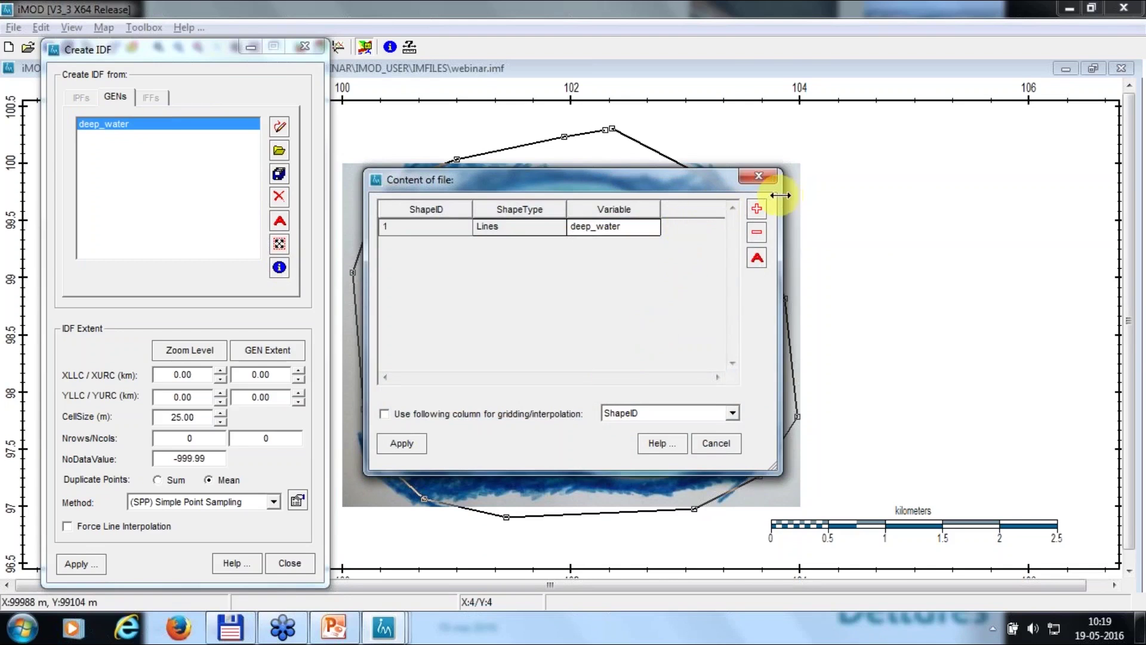
pyautogui.moveTo(778, 194); pyautogui.dragTo(889, 198)
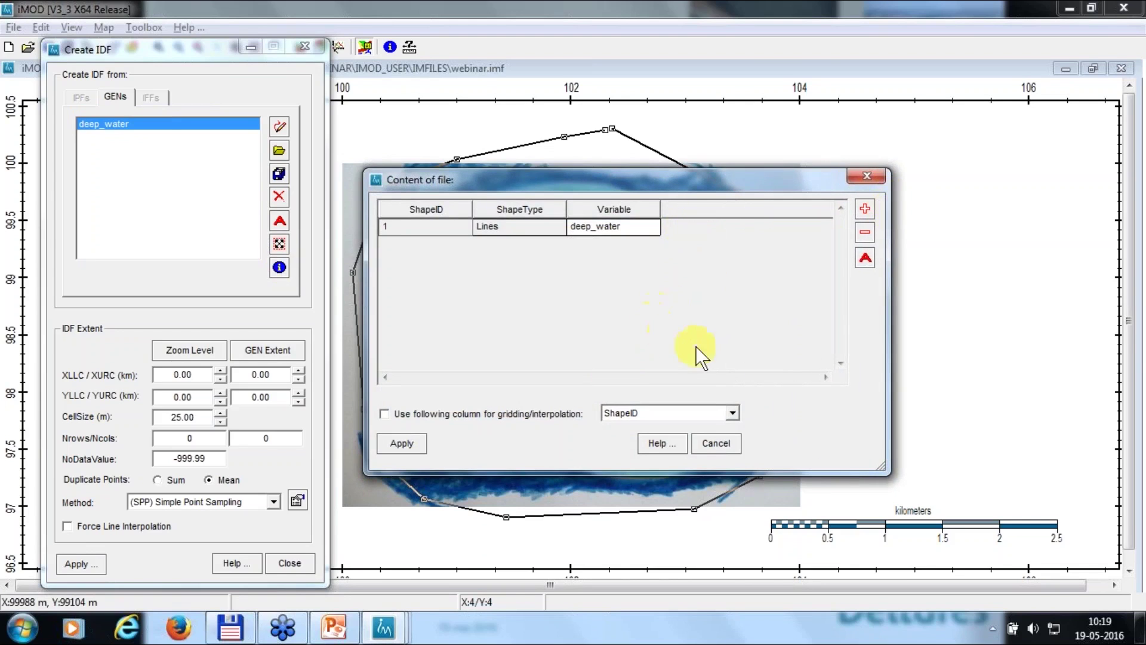
pyautogui.click(866, 209)
pyautogui.moveTo(591, 326); pyautogui.dragTo(460, 323)
pyautogui.write('leve')
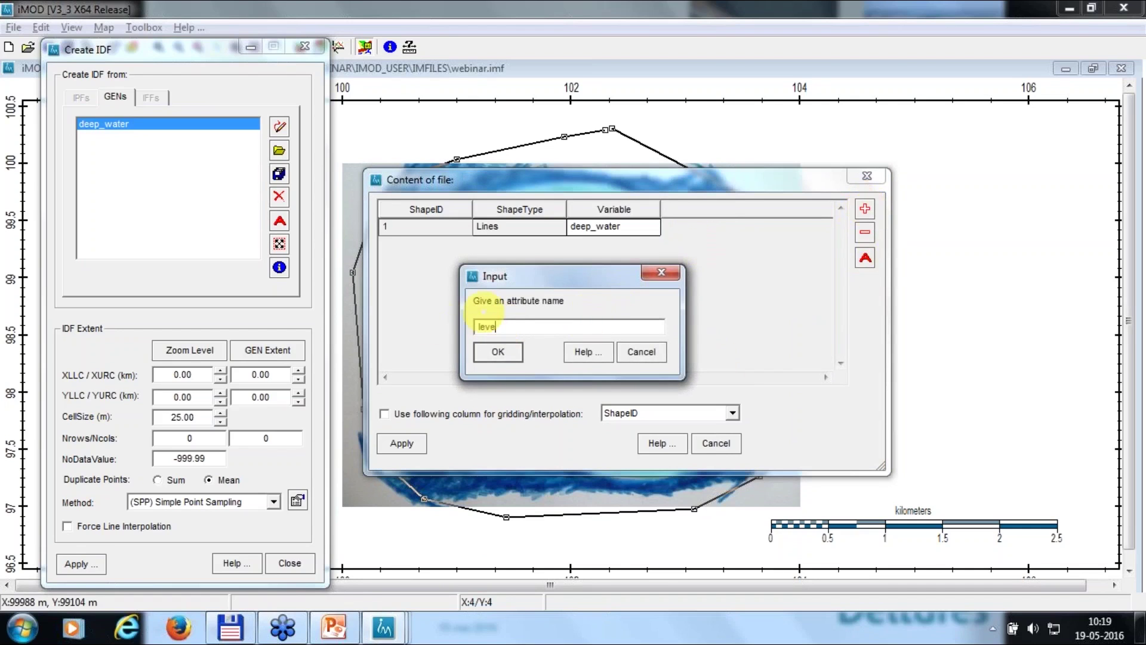
pyautogui.write('l')
pyautogui.click(497, 351)
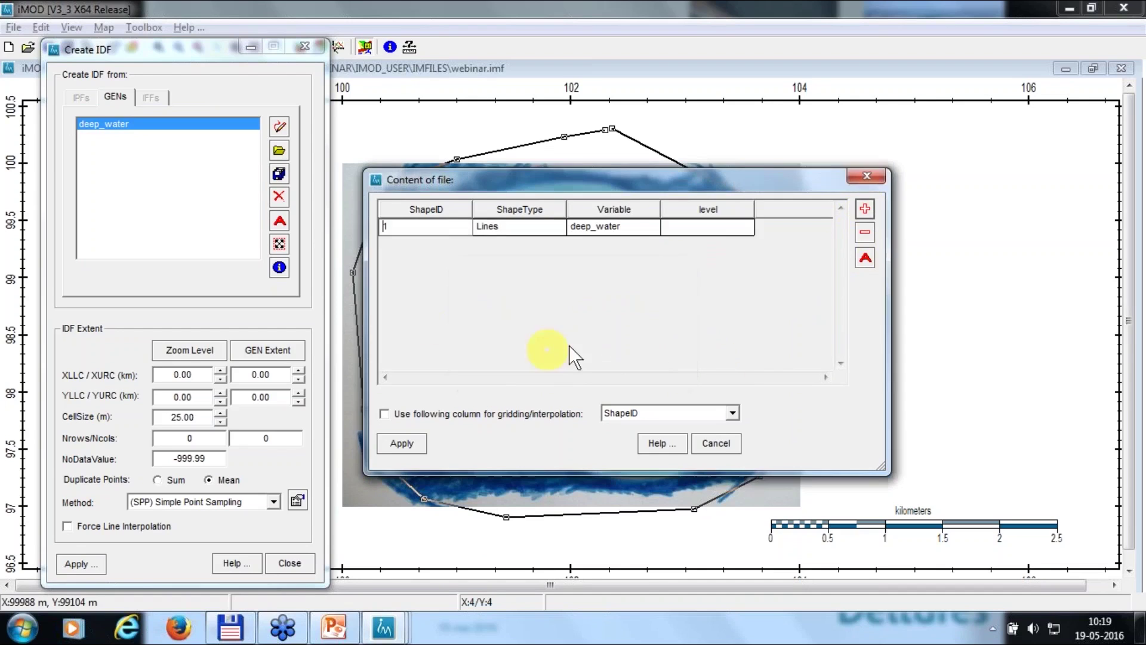
# Consult the island elevation table in the PowerPoint slide show, return to iMOD, set the level of deep_water to 15 and apply it
pyautogui.click(715, 224)
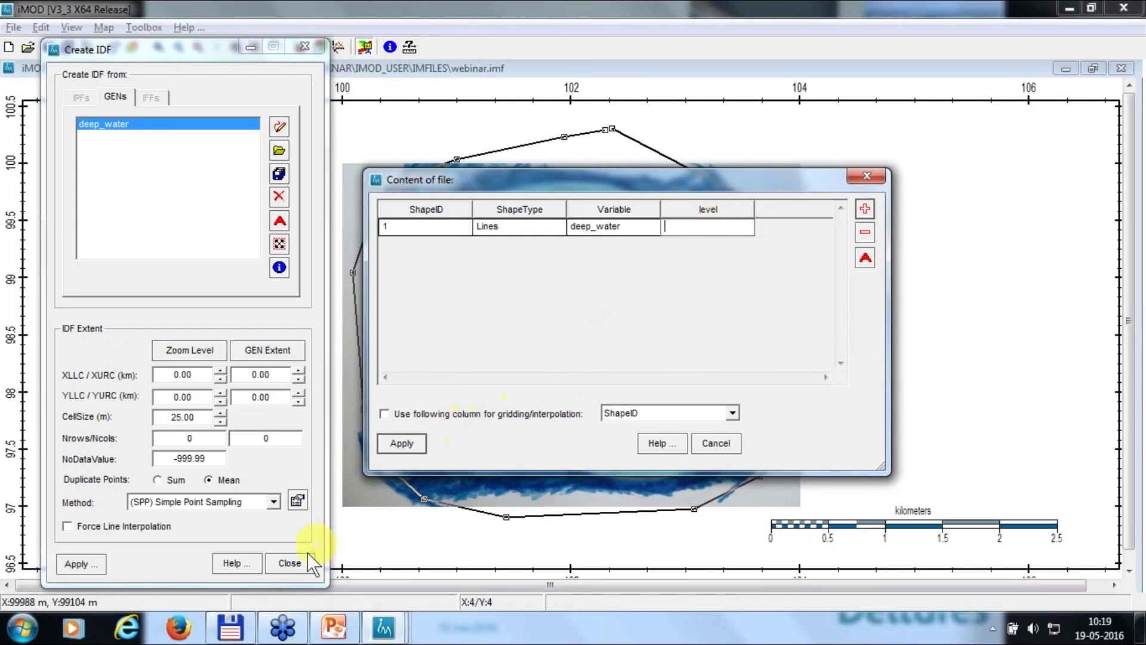
pyautogui.click(346, 630)
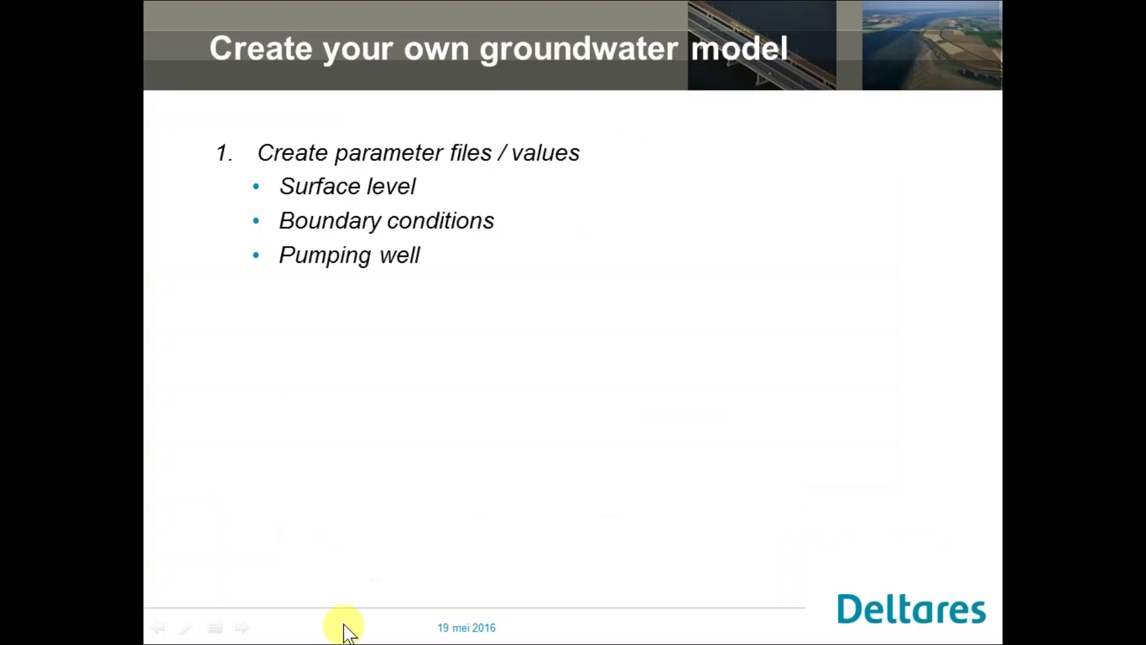
pyautogui.scroll(4, 394, 439)
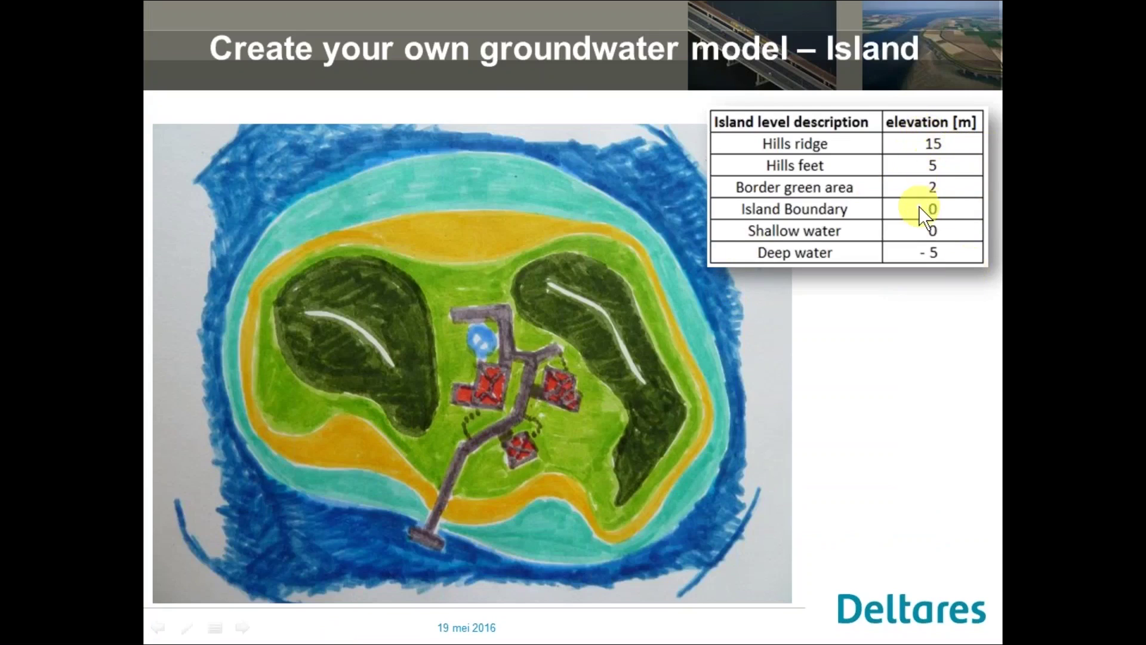
pyautogui.scroll(-4, 925, 217)
pyautogui.hotkey('alt', 'Tab')
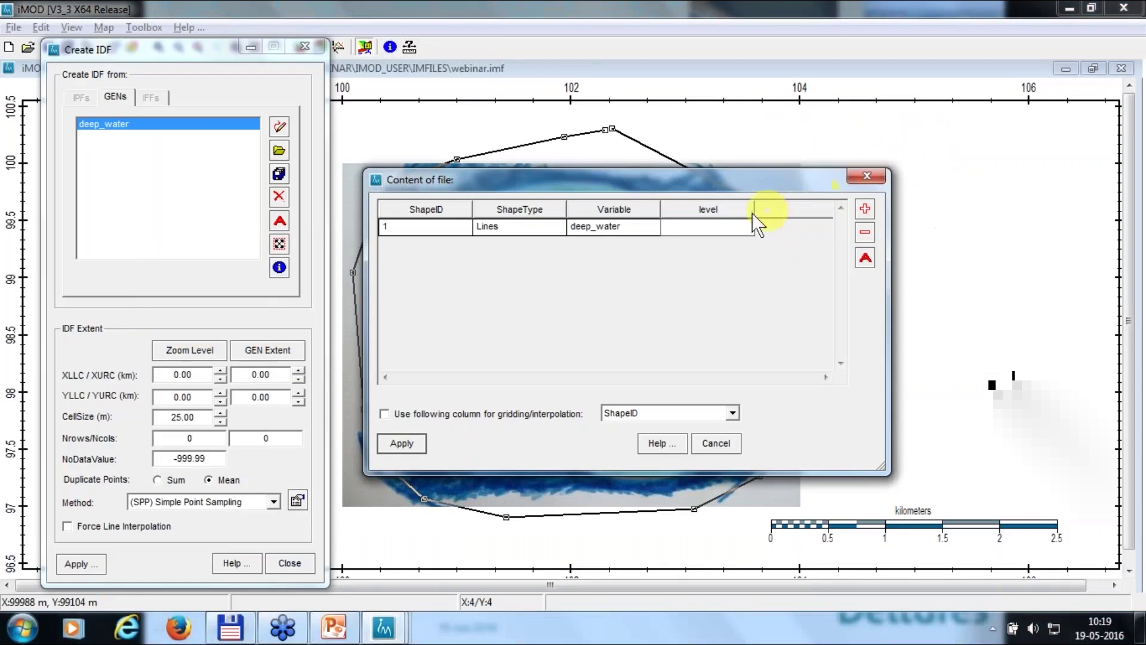
pyautogui.write('15')
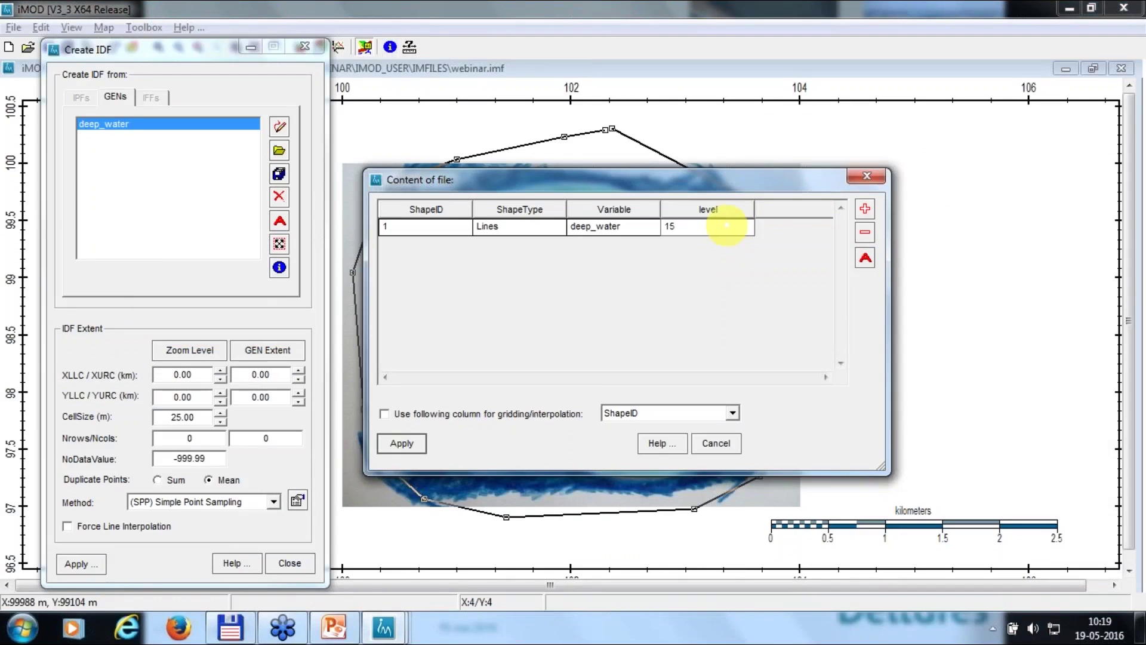
pyautogui.click(400, 443)
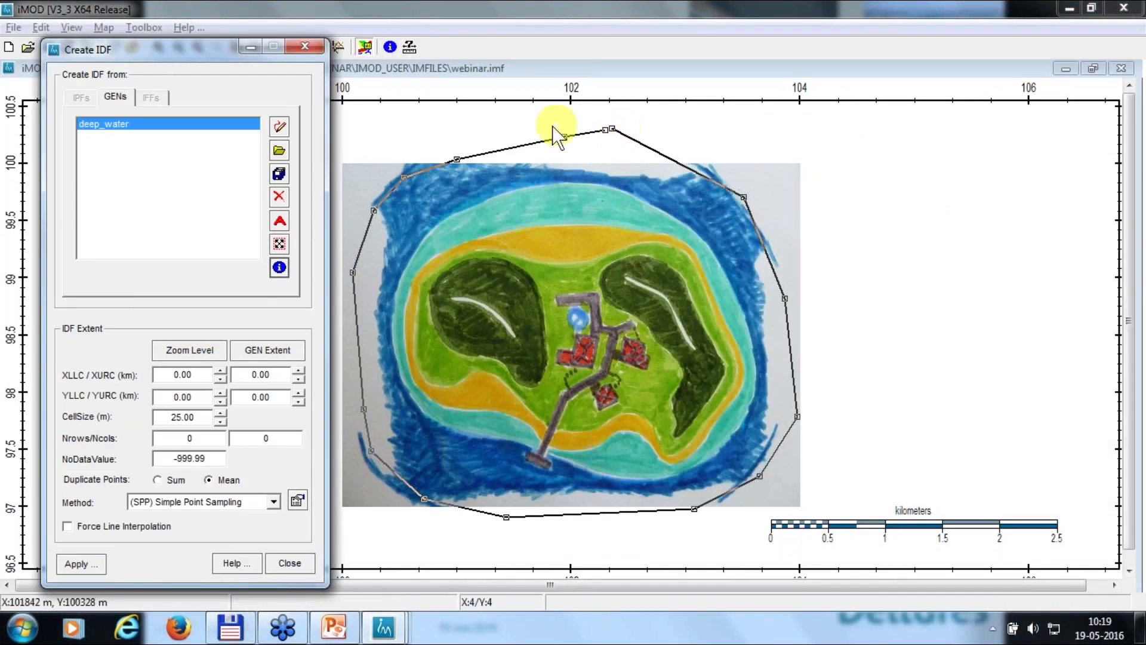
# Draw a shape of type Line along the white ridge of the island's western hill and dismiss its data table
pyautogui.click(281, 127)
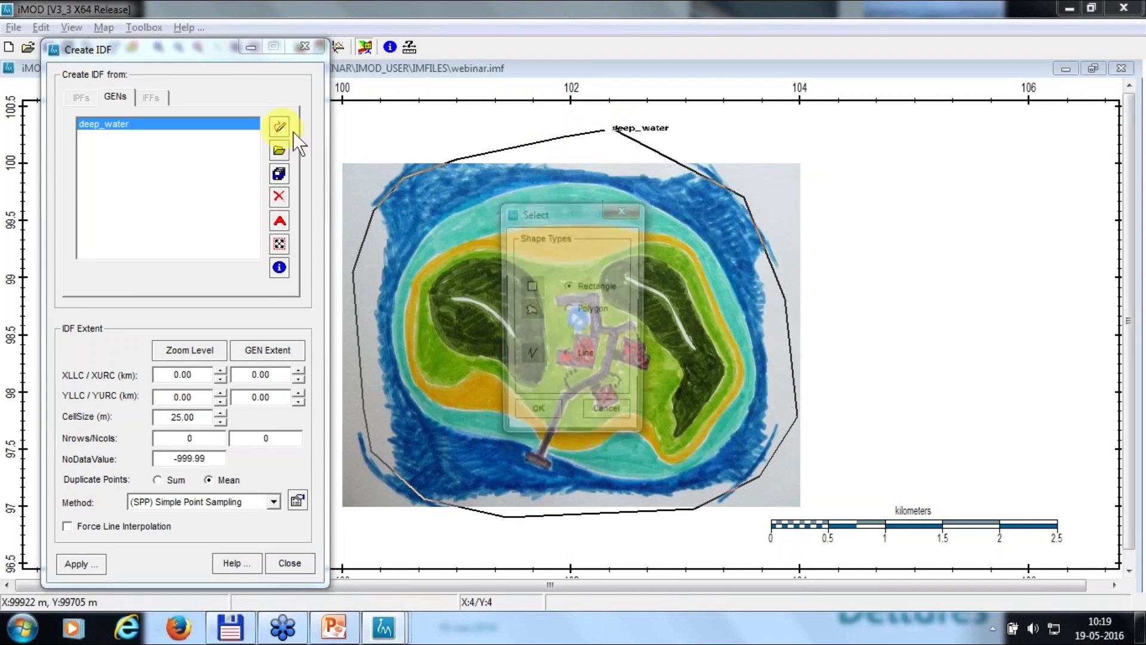
pyautogui.click(584, 356)
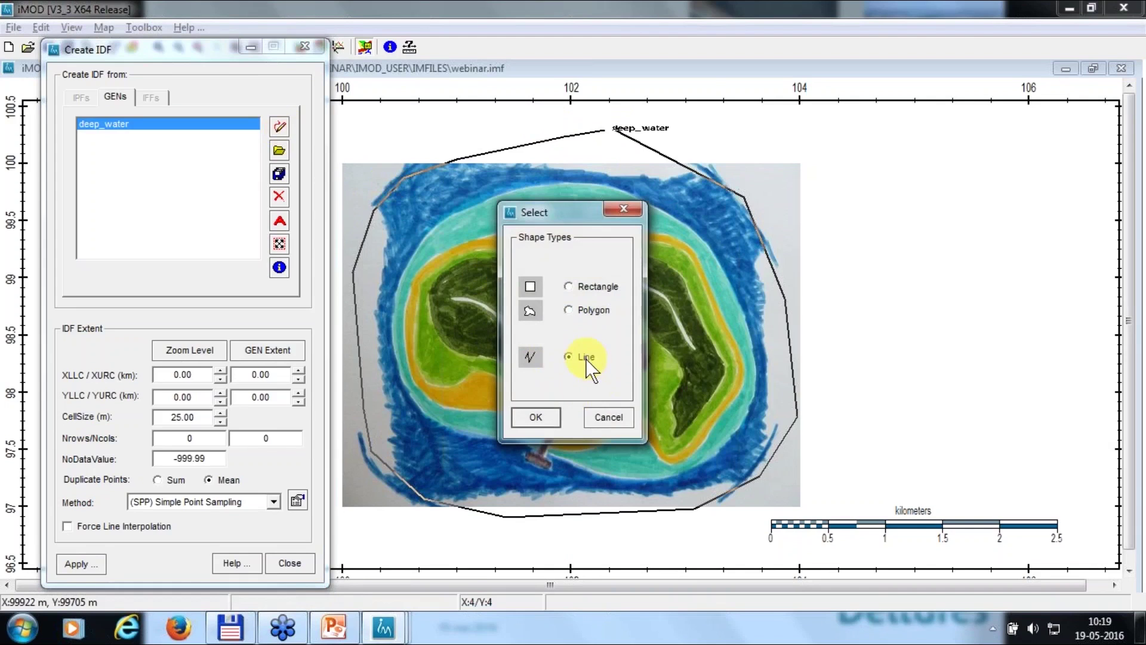
pyautogui.click(536, 417)
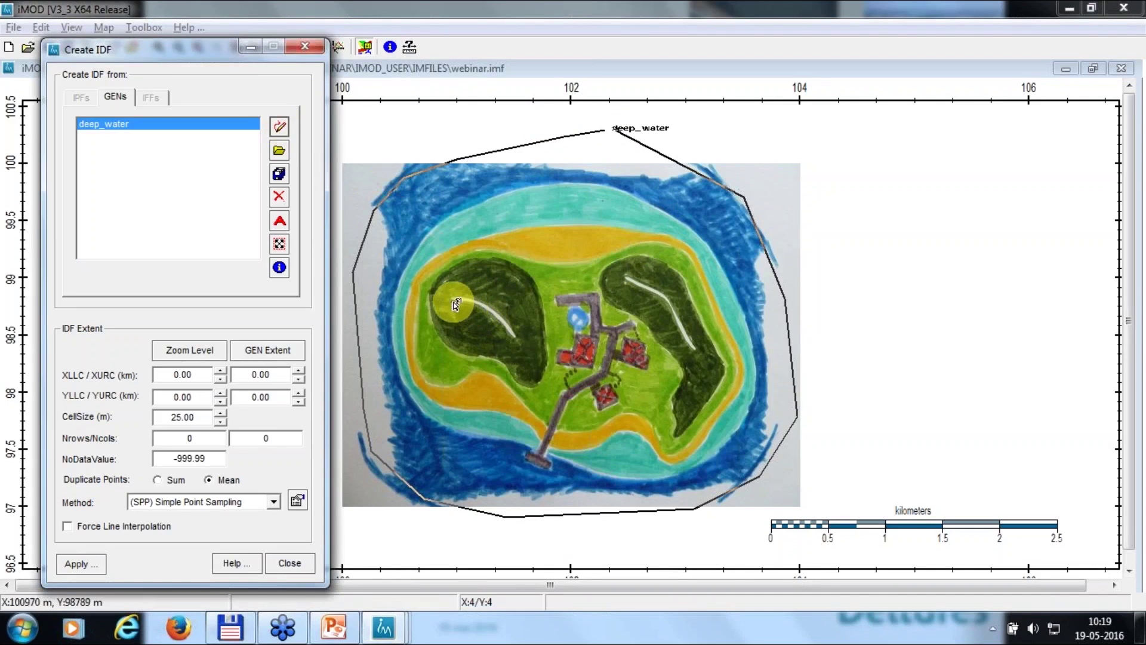
pyautogui.click(454, 300)
pyautogui.click(478, 303)
pyautogui.click(496, 314)
pyautogui.click(508, 330)
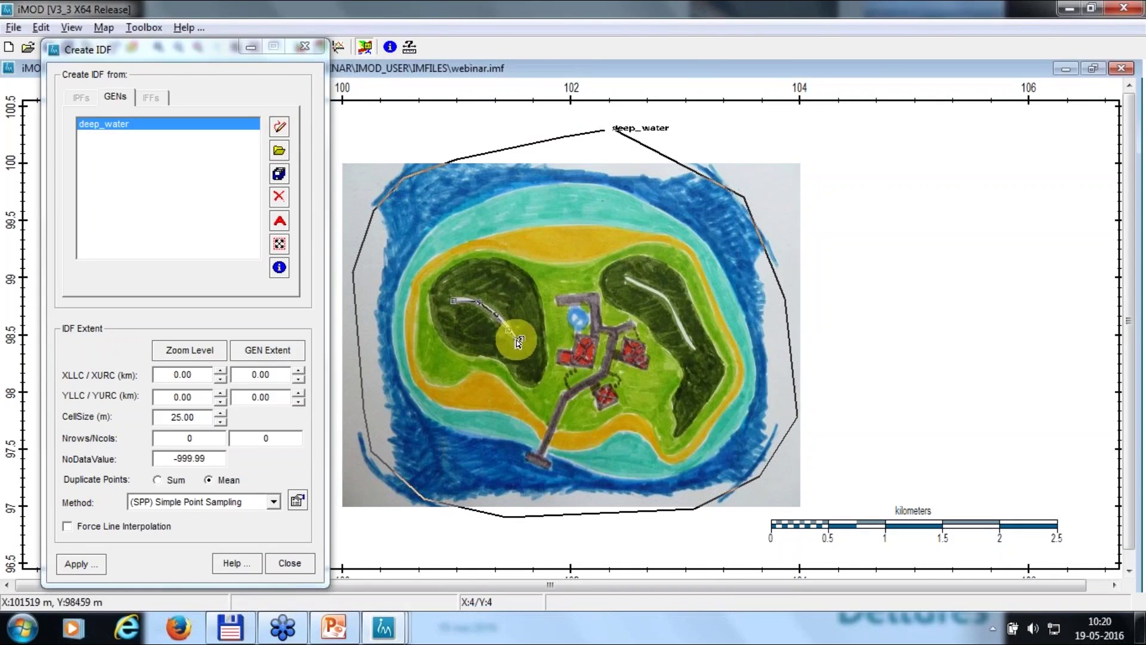
pyautogui.rightClick(517, 341)
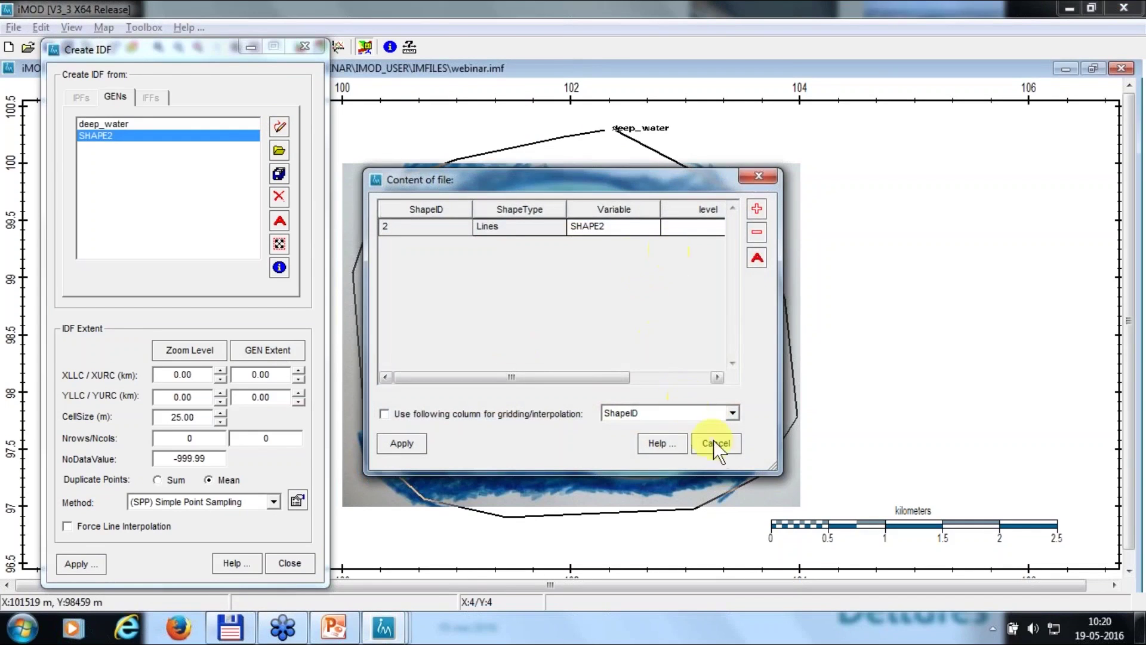
pyautogui.click(717, 443)
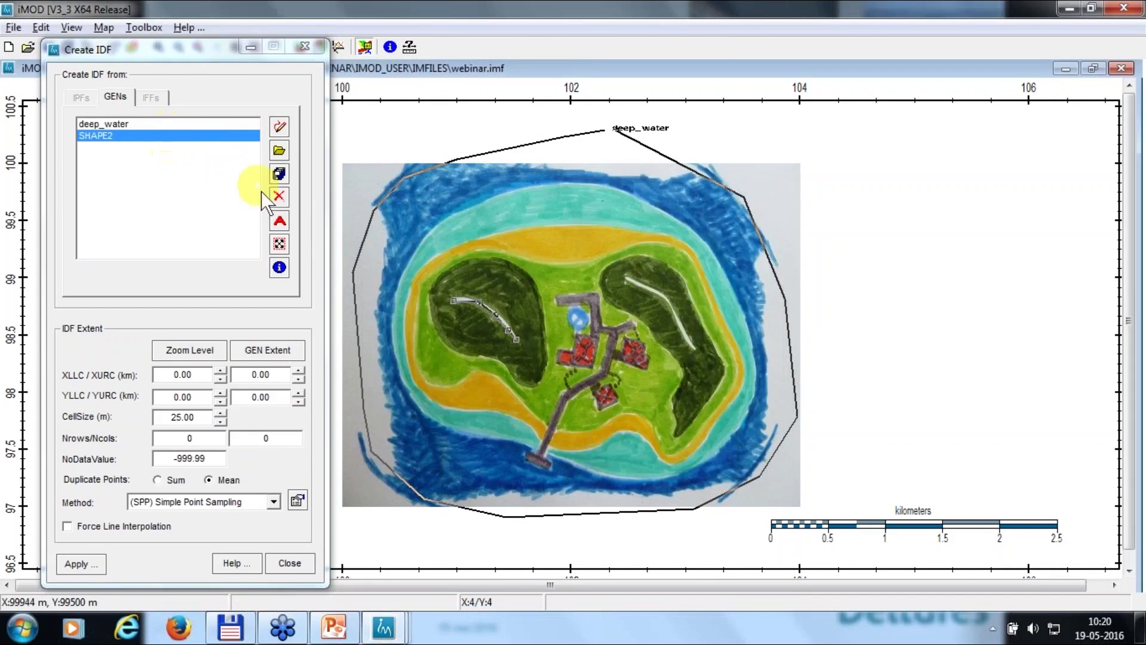
# Rename the new ridge line shape as hill-ridge
pyautogui.click(280, 221)
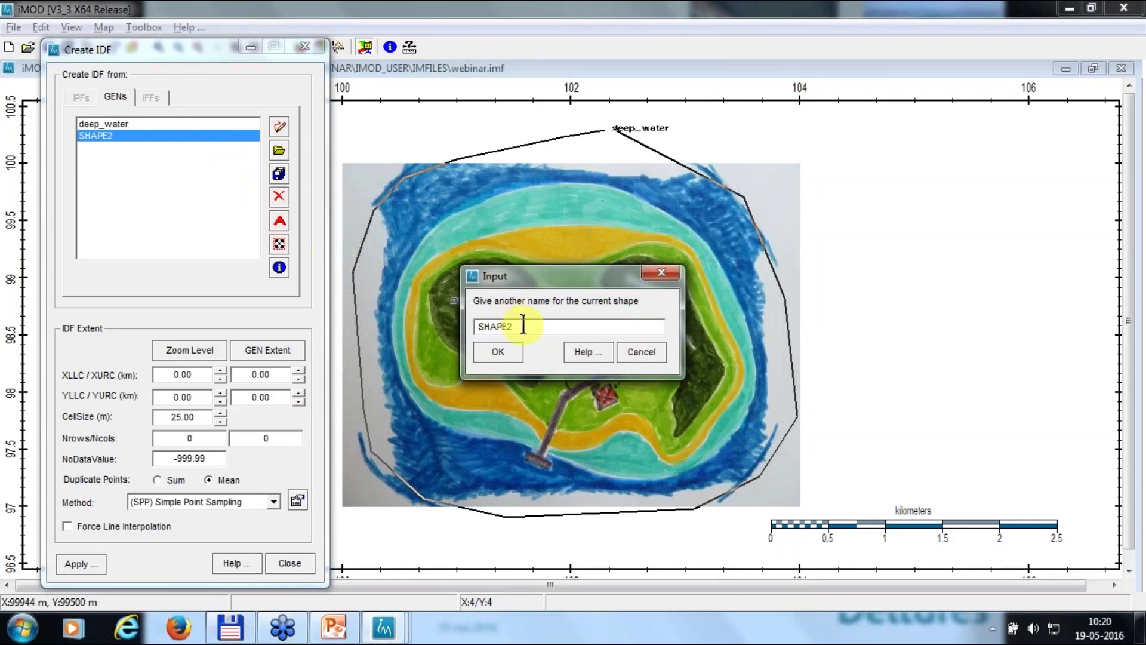
pyautogui.moveTo(523, 325); pyautogui.dragTo(459, 320)
pyautogui.write('hill-r')
pyautogui.click(508, 352)
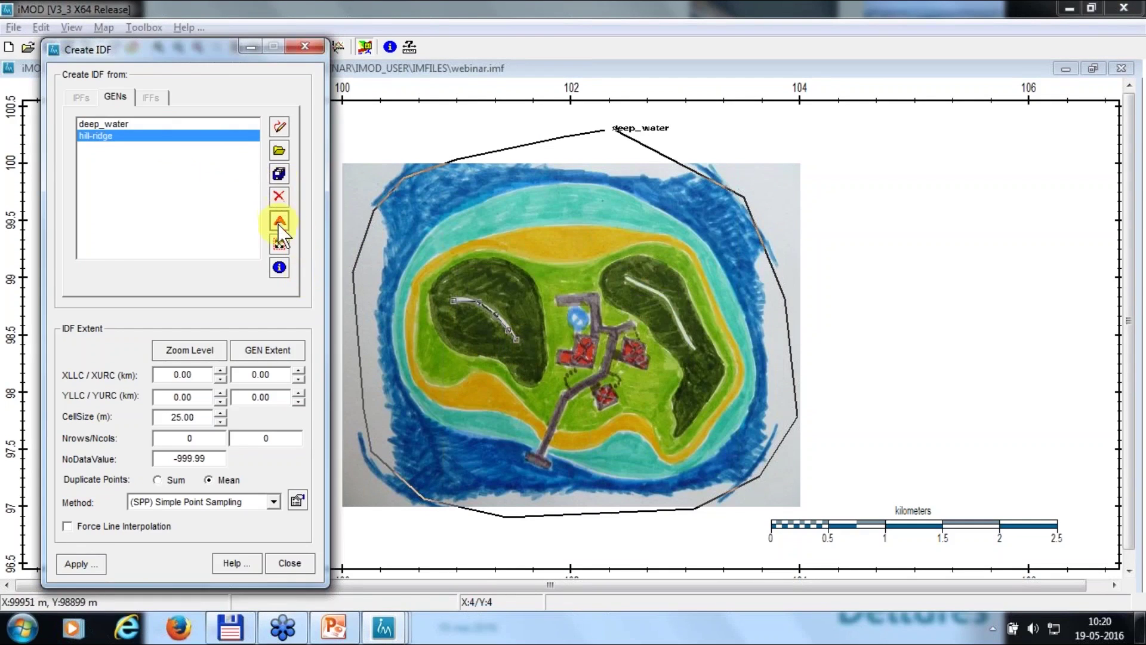
# Open the shape data table for hill-ridge, set its level to 15 and apply it
pyautogui.click(278, 268)
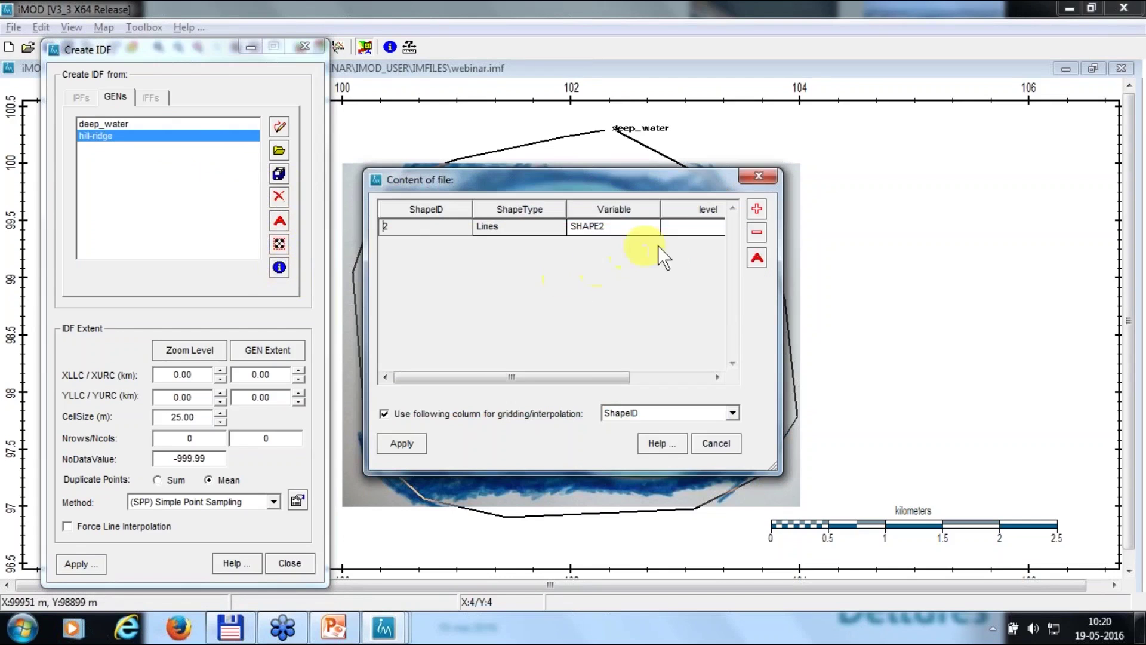
pyautogui.click(685, 230)
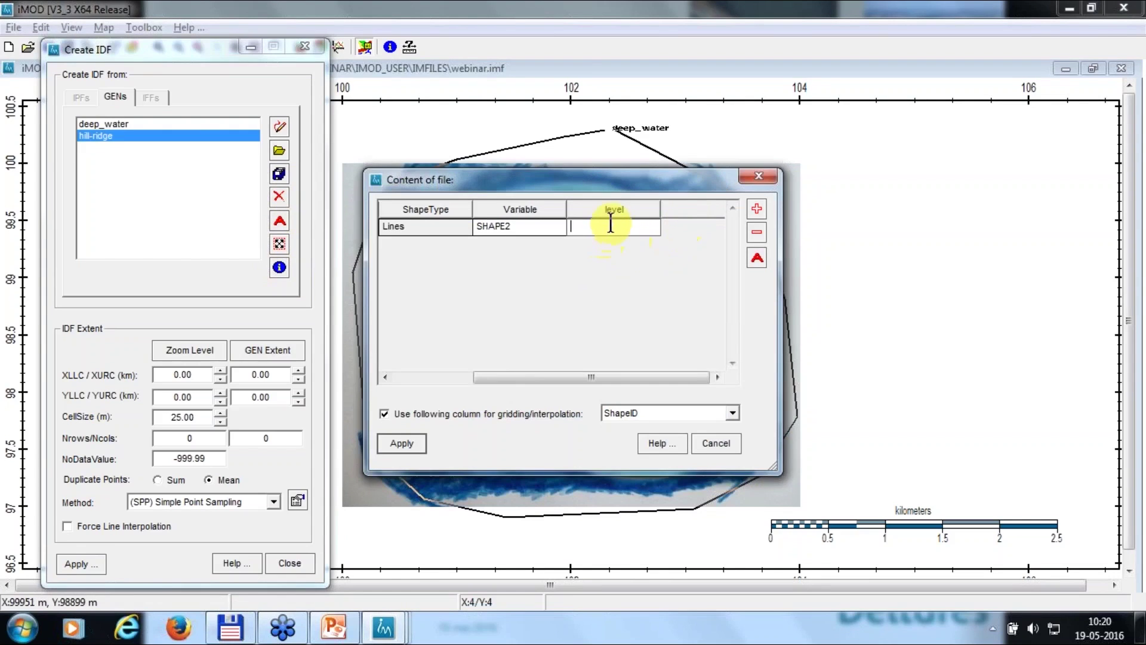
pyautogui.write('15')
pyautogui.click(415, 442)
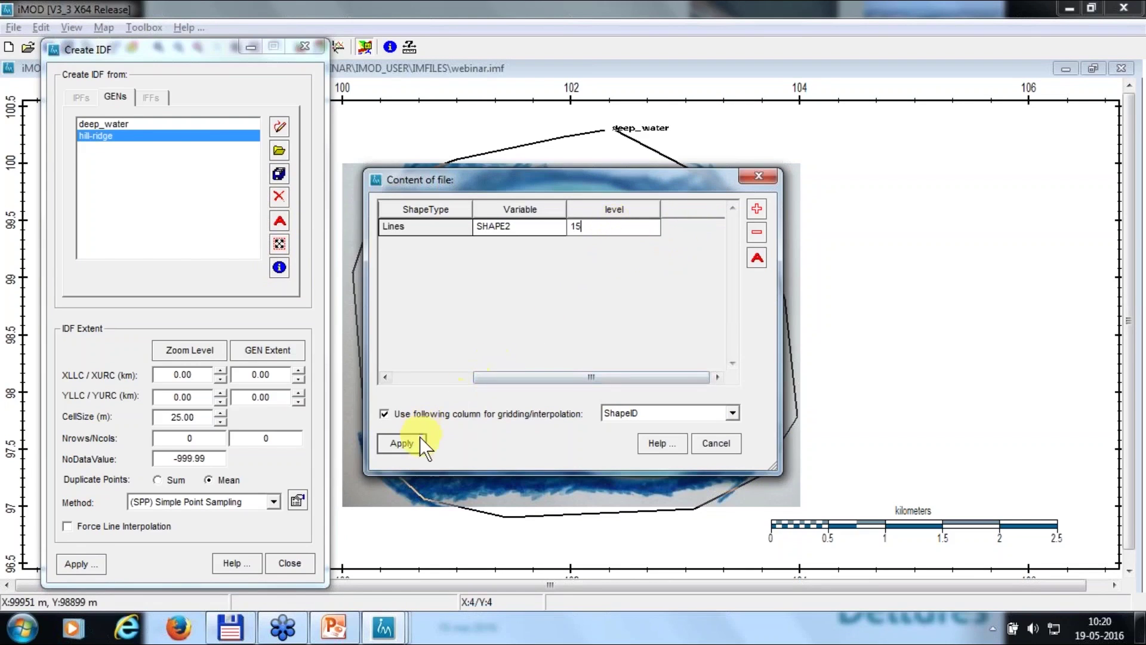
# Open the shape data table for deep_water, correct its level to -5 and apply it
pyautogui.click(170, 124)
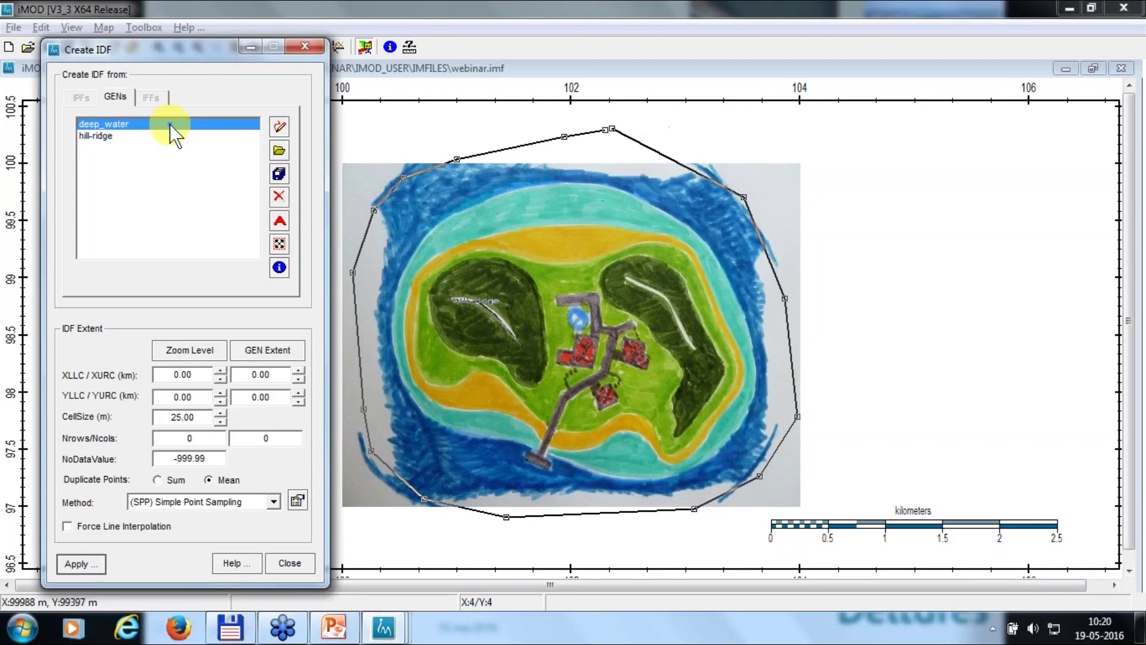
pyautogui.click(279, 268)
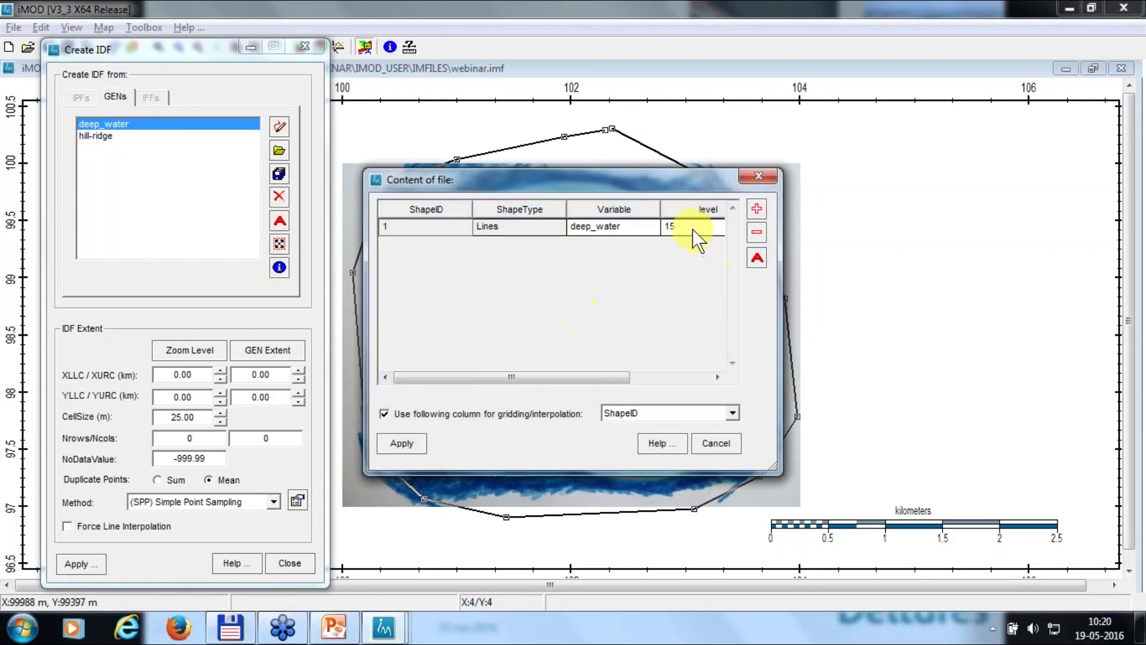
pyautogui.click(691, 229)
pyautogui.click(614, 226)
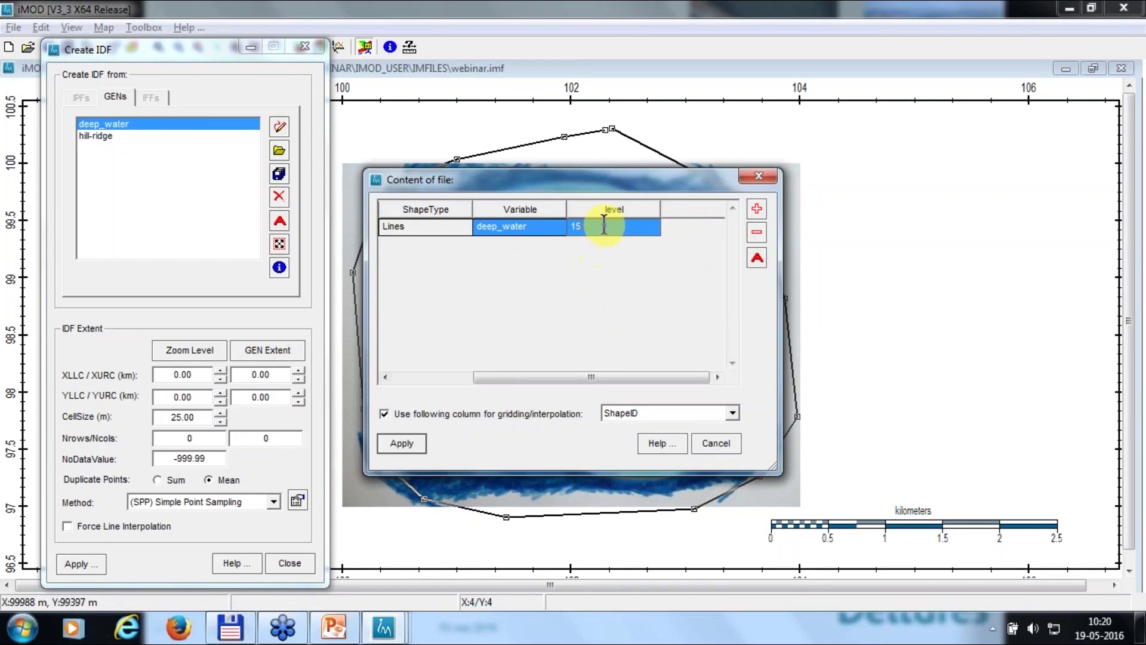
pyautogui.write('1')
pyautogui.press('BackSpace')
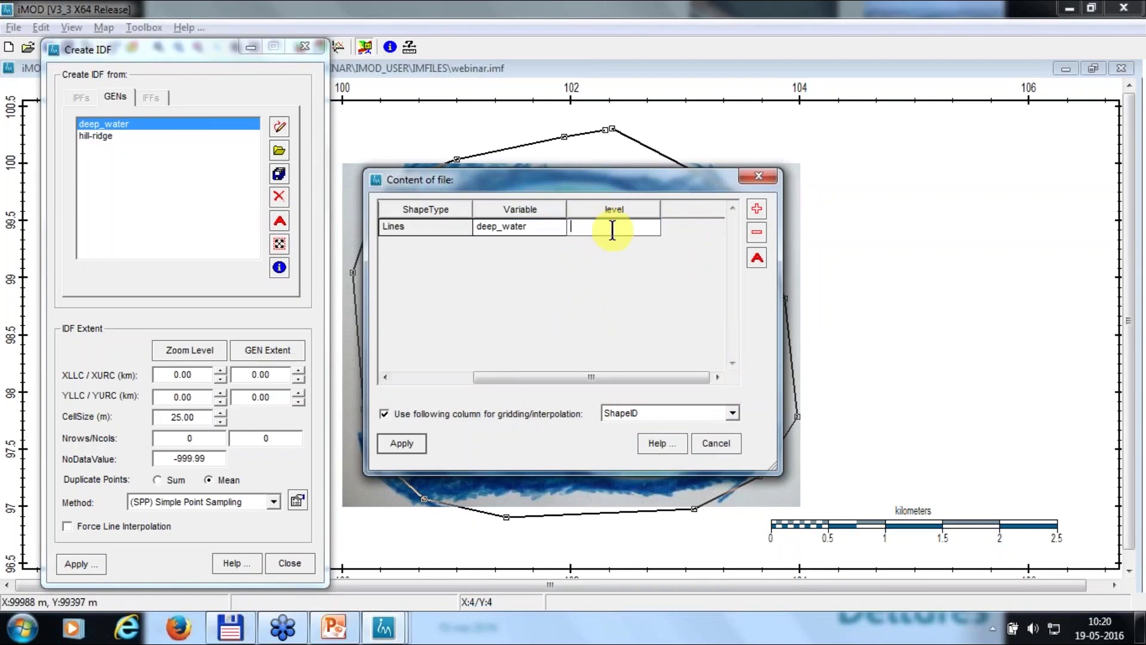
pyautogui.write('-0')
pyautogui.press('BackSpace')
pyautogui.write('5')
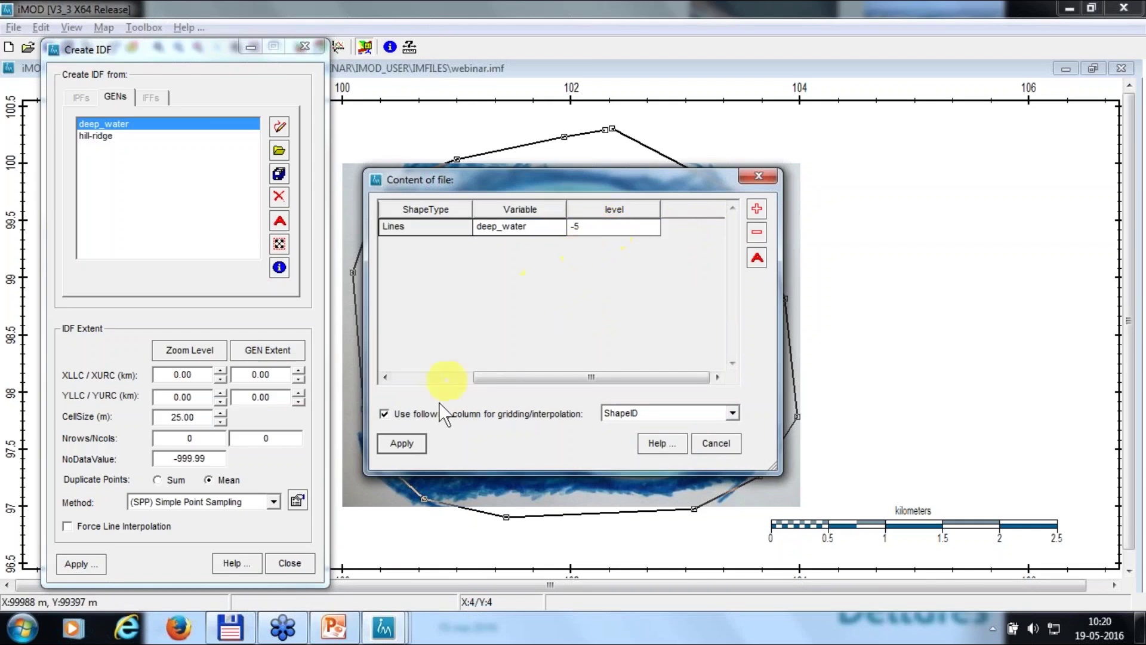
pyautogui.click(400, 442)
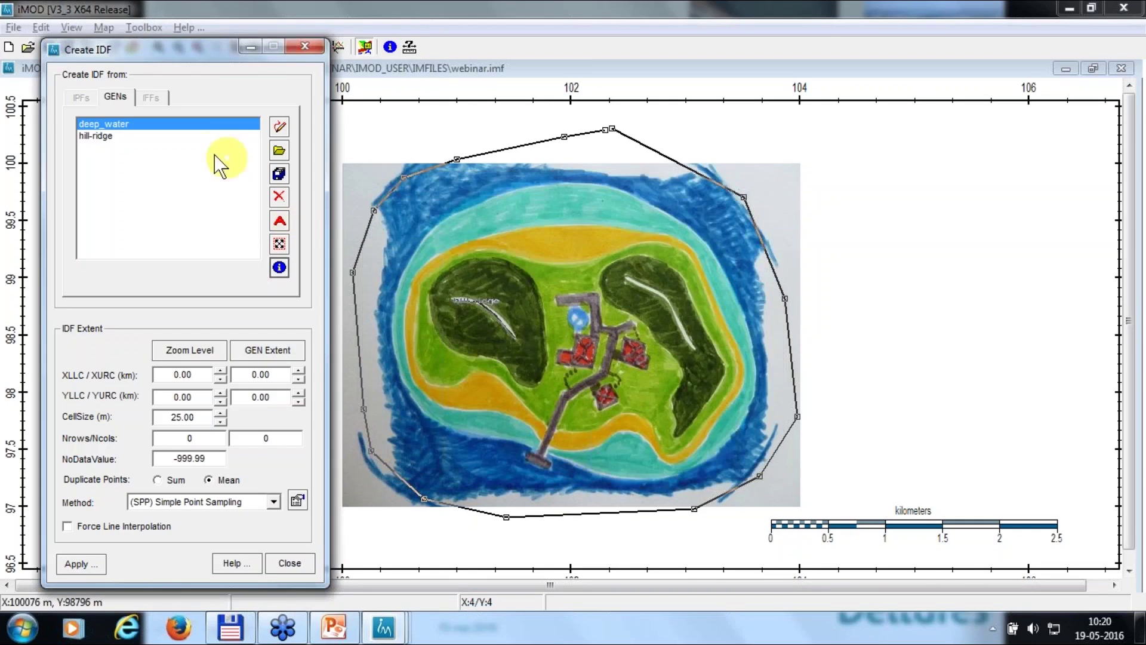
pyautogui.click(188, 134)
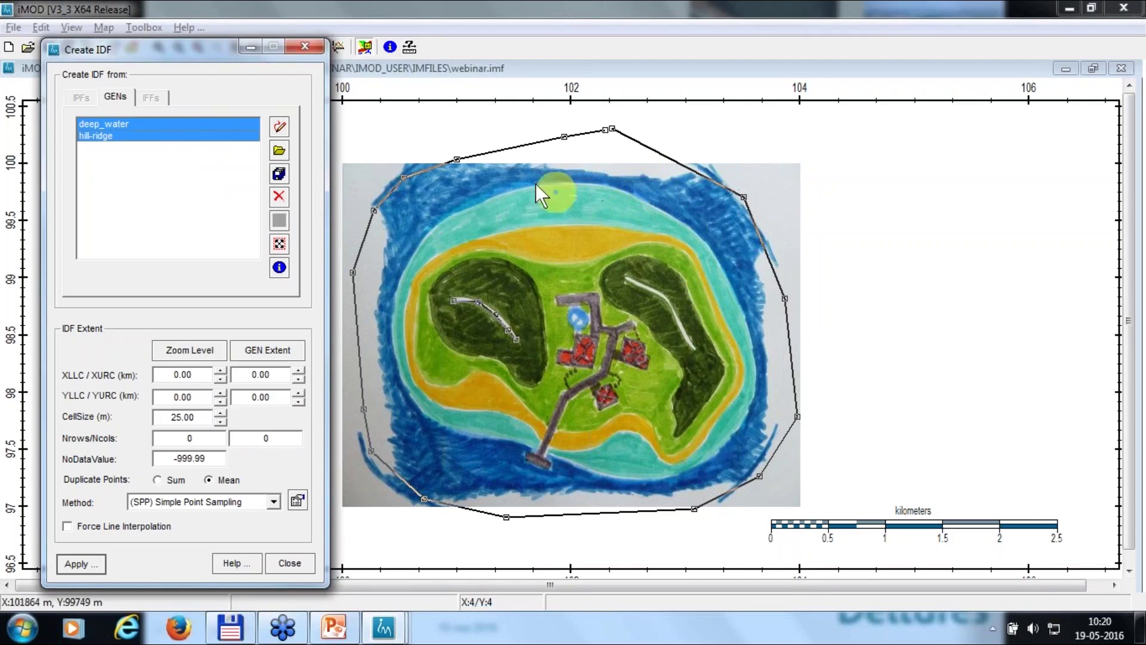
pyautogui.click(279, 174)
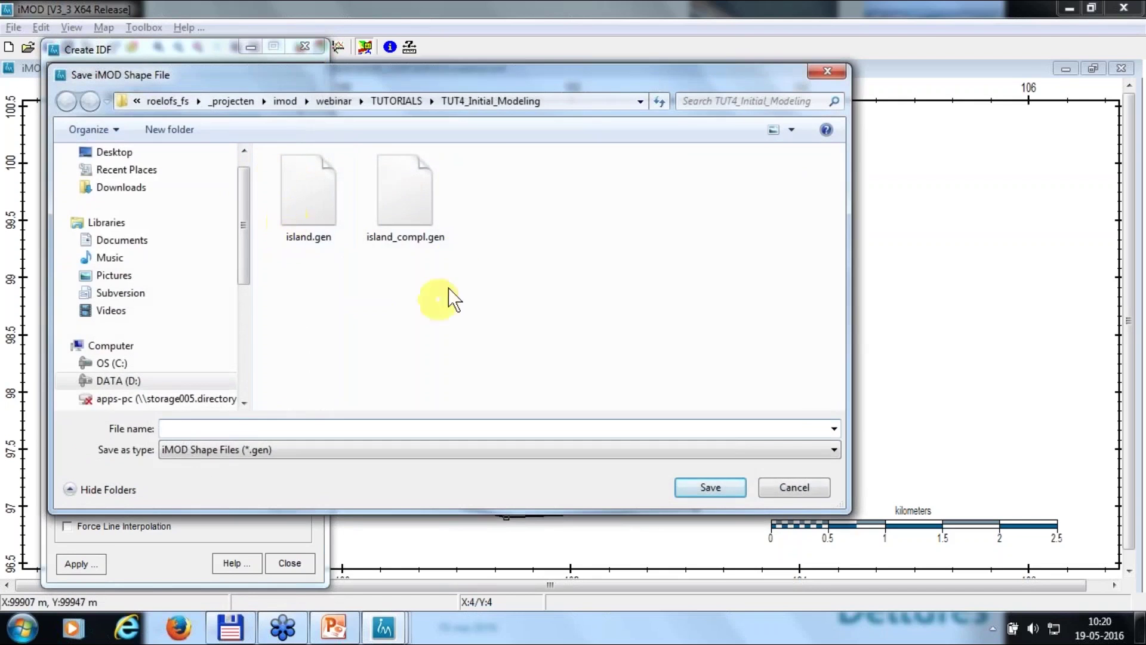
pyautogui.click(815, 488)
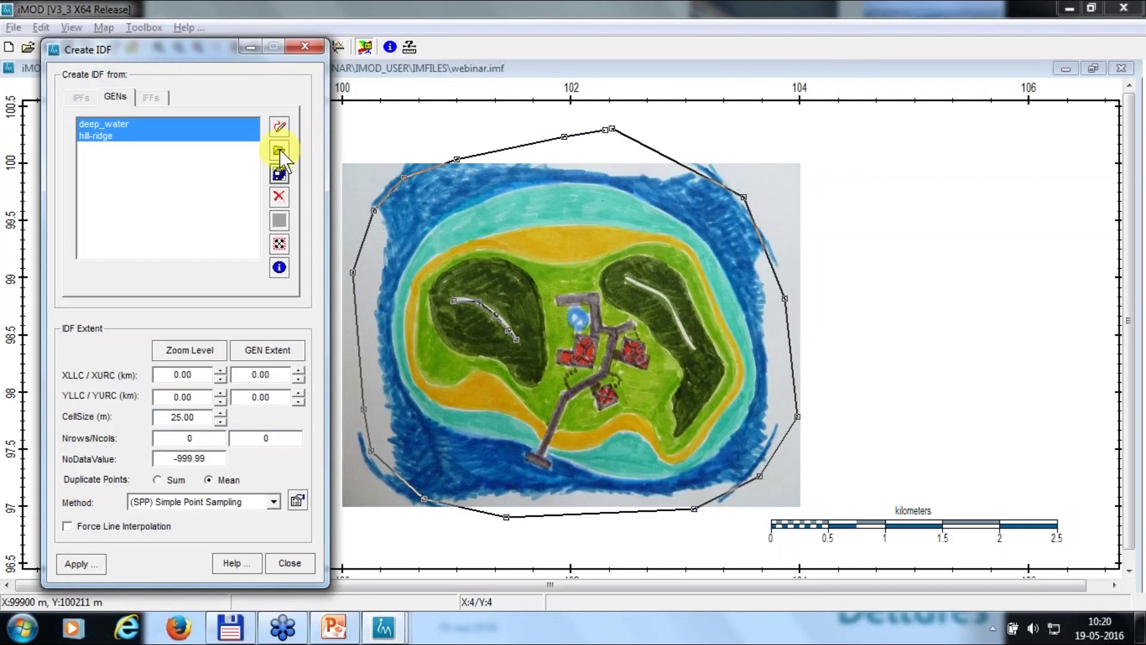
# Load the prepared shape file island_compl.gen from the TUT4_Initial_Modeling folder
pyautogui.click(279, 150)
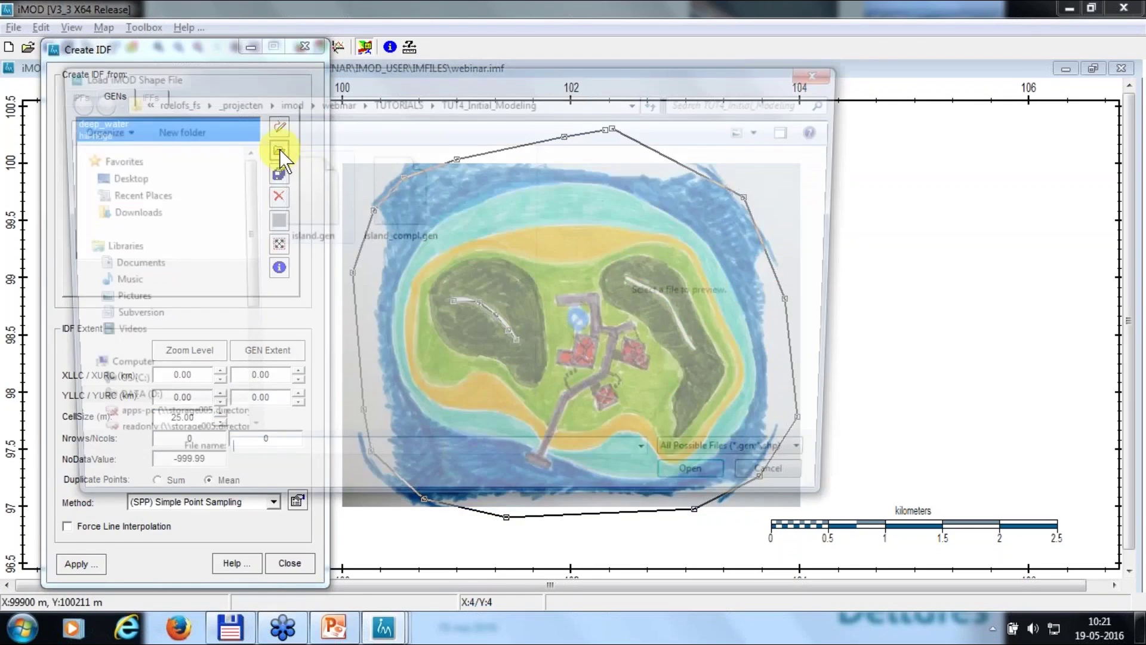
pyautogui.click(400, 188)
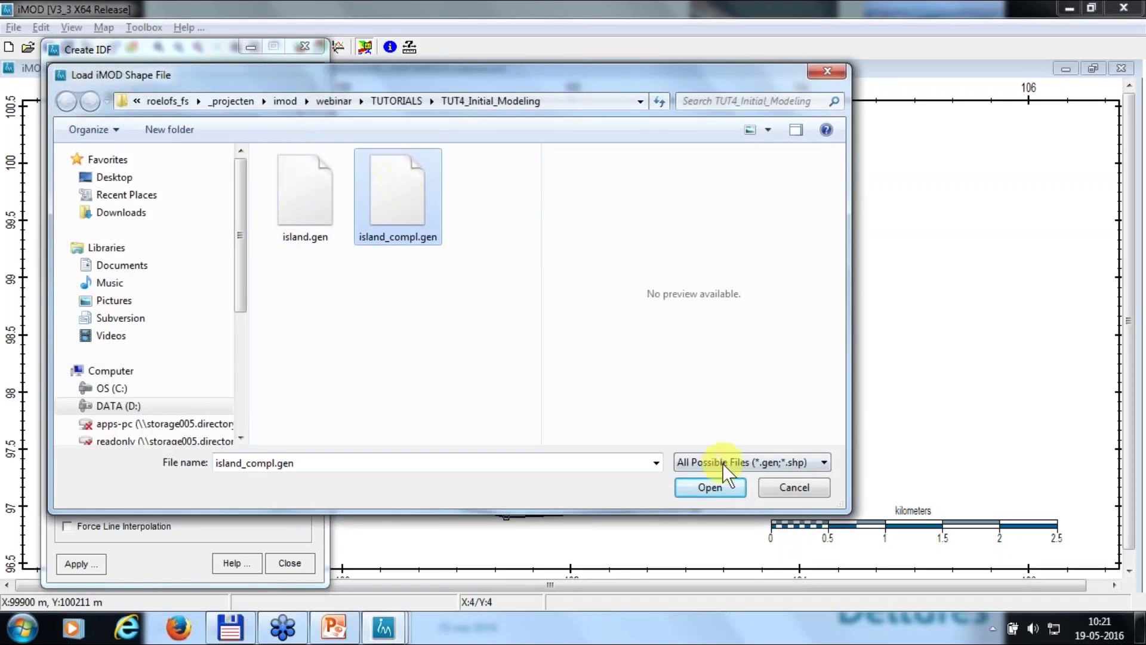
pyautogui.click(722, 484)
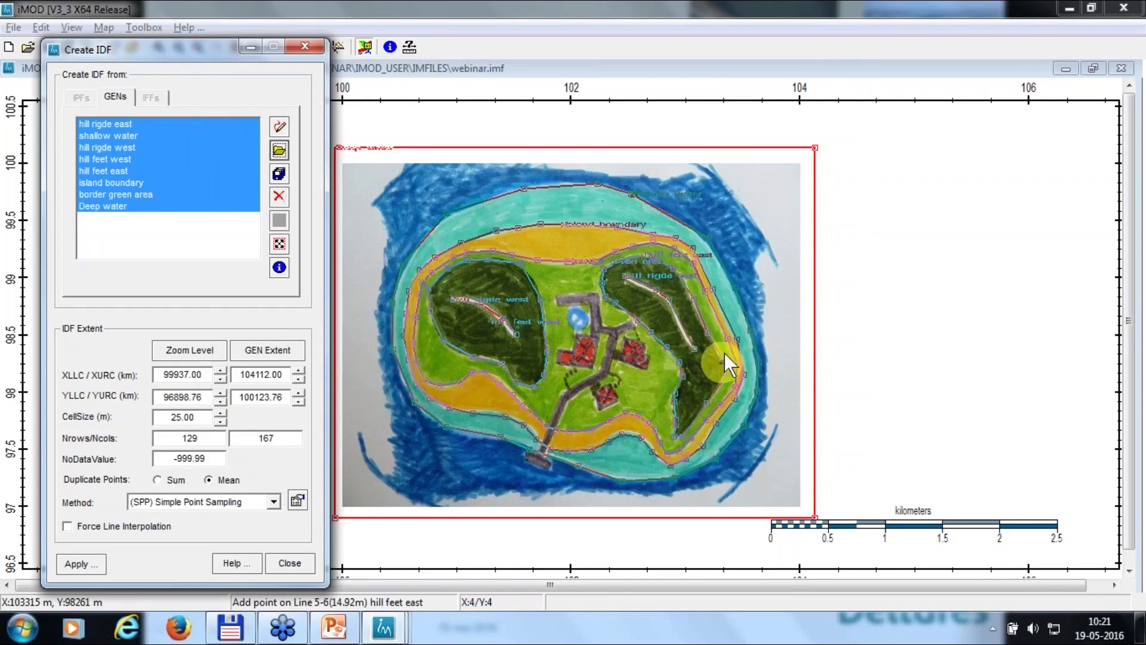
# Open the data table of the loaded shapes, widen it, choose level as the column for gridding/interpolation and apply it
pyautogui.click(280, 267)
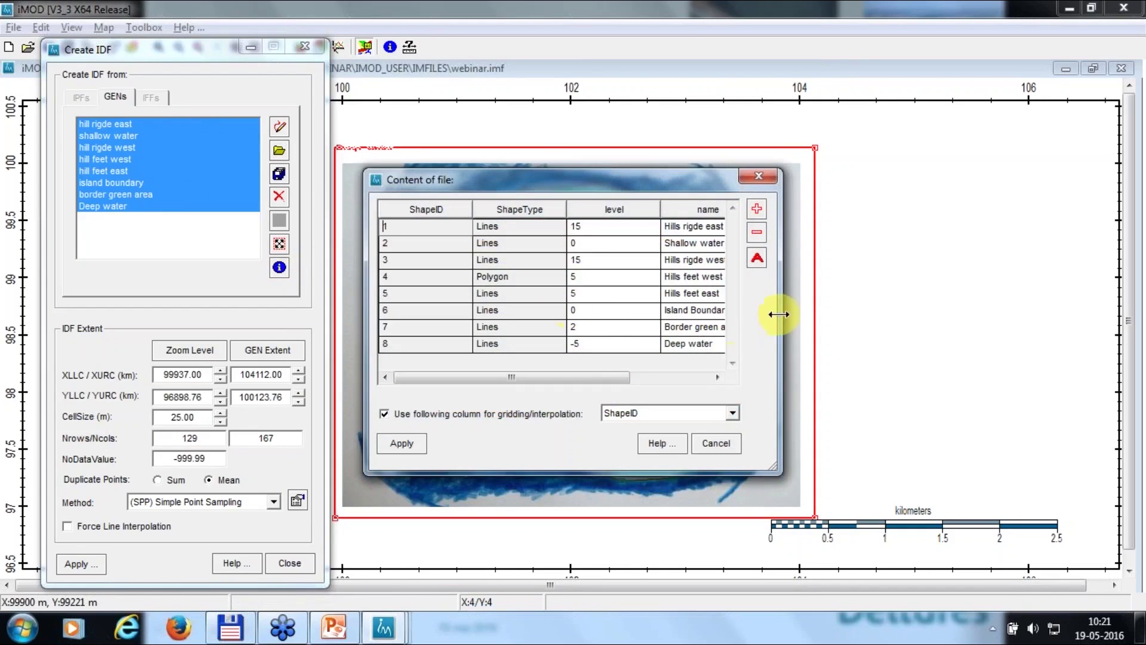
pyautogui.moveTo(810, 312); pyautogui.dragTo(923, 313)
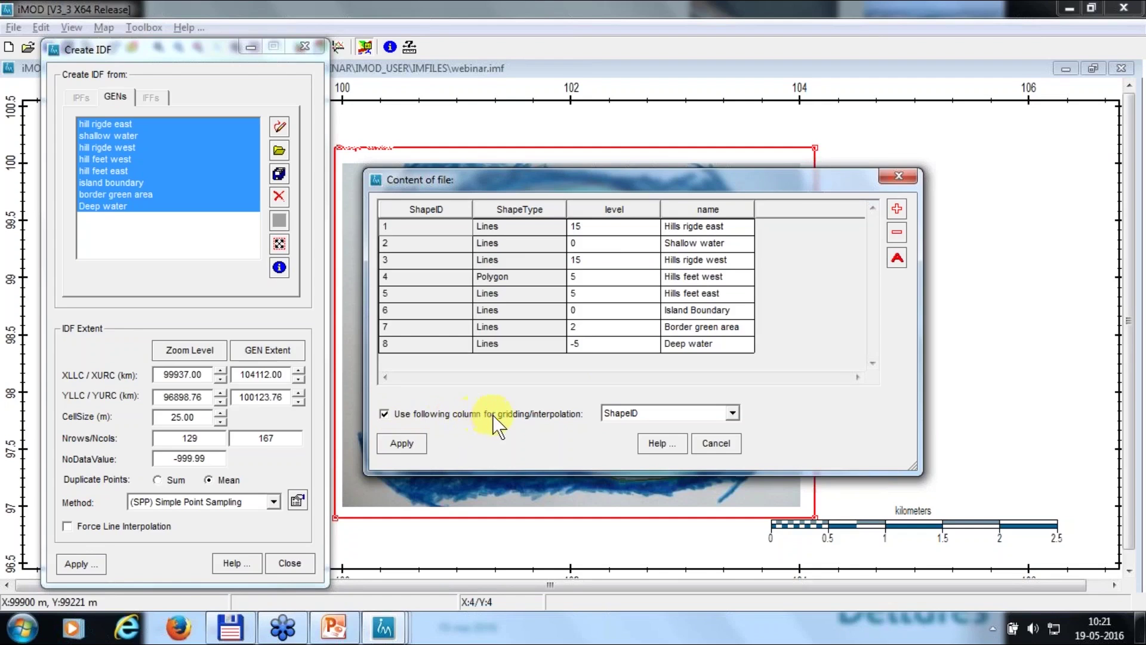
pyautogui.click(730, 413)
pyautogui.click(651, 449)
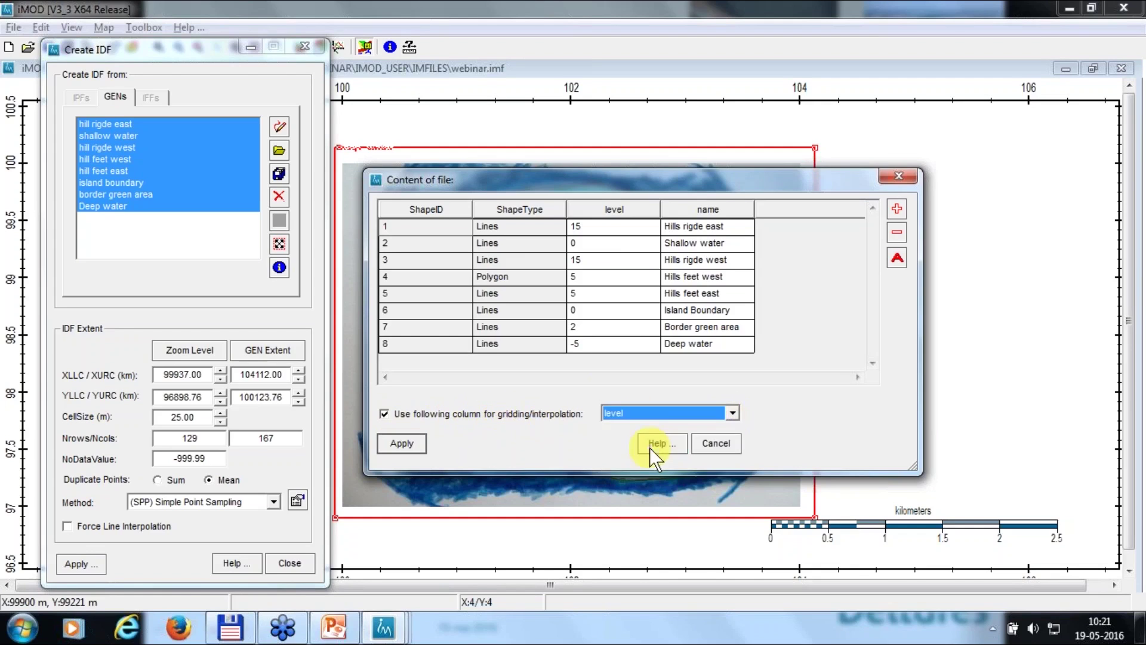
pyautogui.click(625, 210)
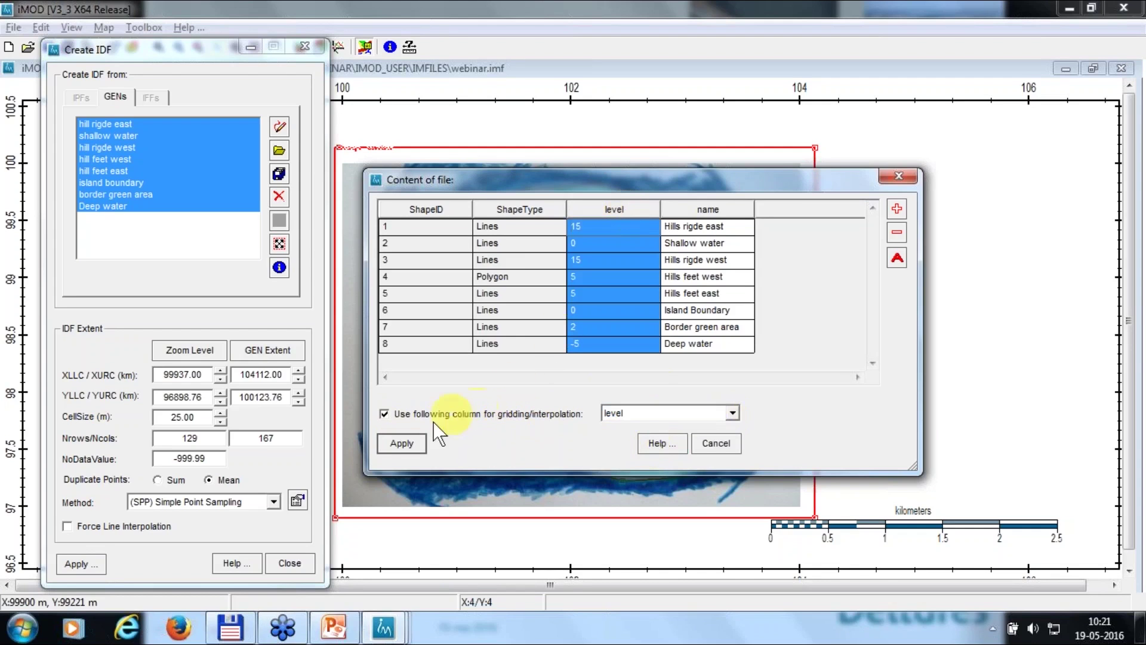
pyautogui.click(398, 439)
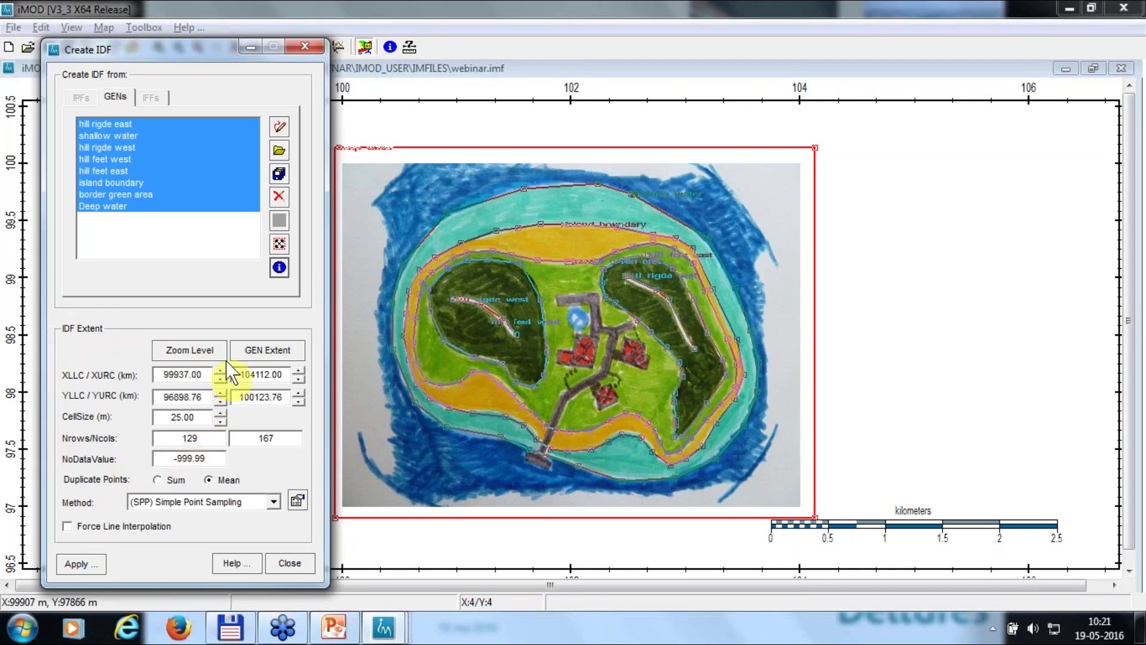
# Base the IDF extent on the GEN extent, enlarge it to X 99912.00 to 104137.00 and Y 96873.76 to 100148.76, and set the cell size to 10 m
pyautogui.click(257, 349)
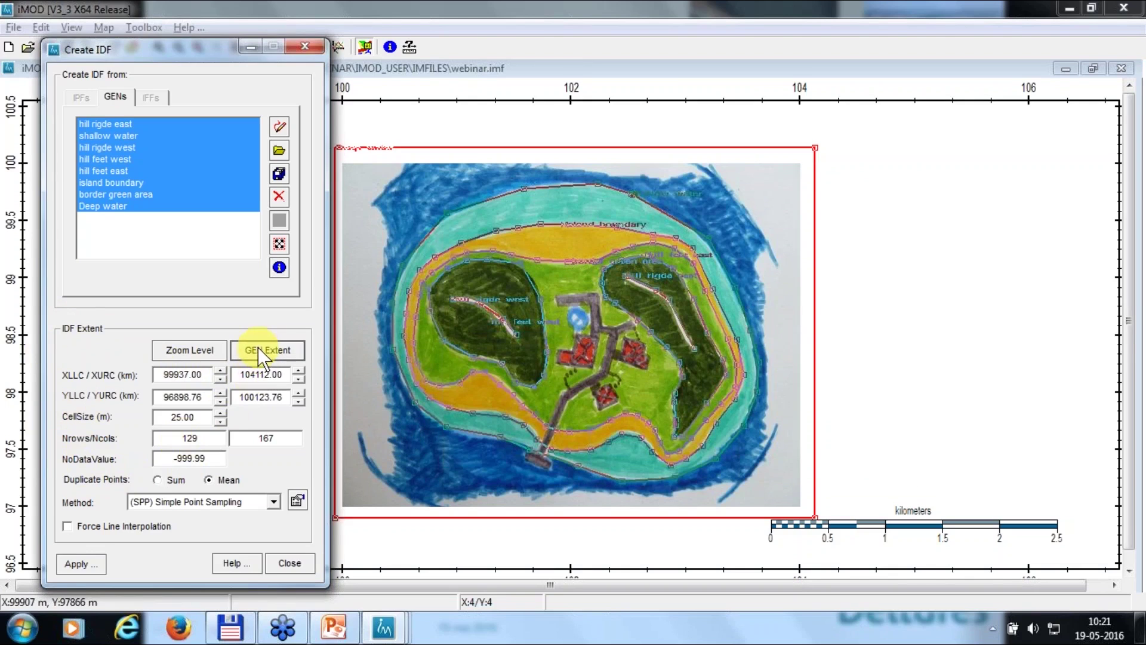
pyautogui.click(220, 379)
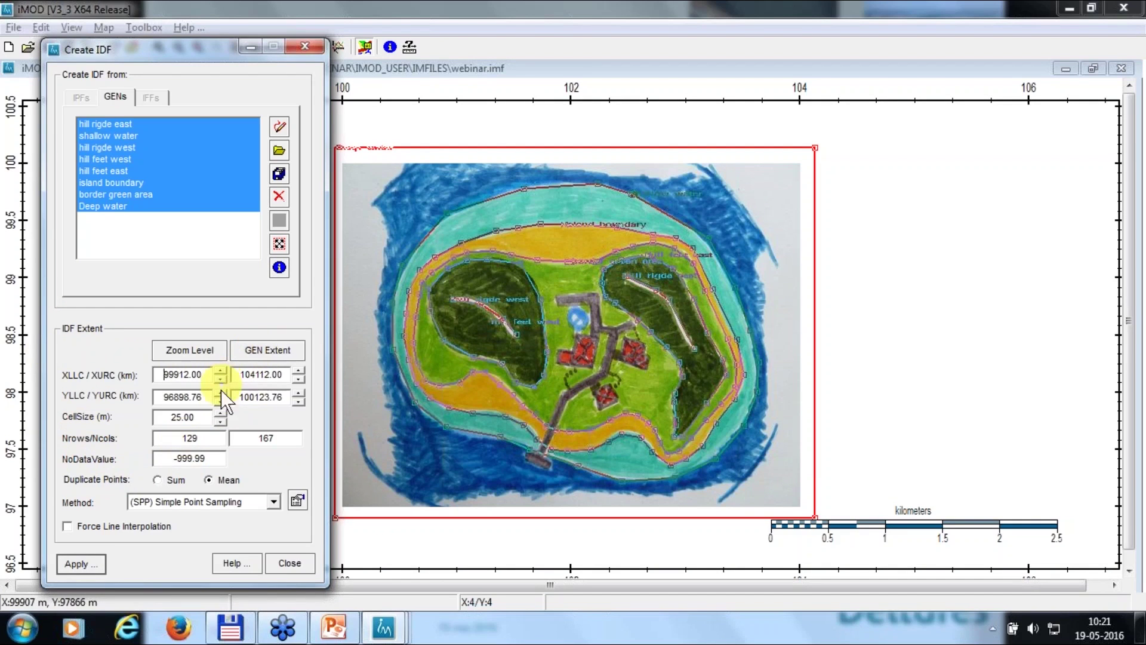
pyautogui.click(221, 401)
pyautogui.click(299, 370)
pyautogui.click(298, 392)
pyautogui.moveTo(175, 416); pyautogui.dragTo(209, 417)
pyautogui.write('10')
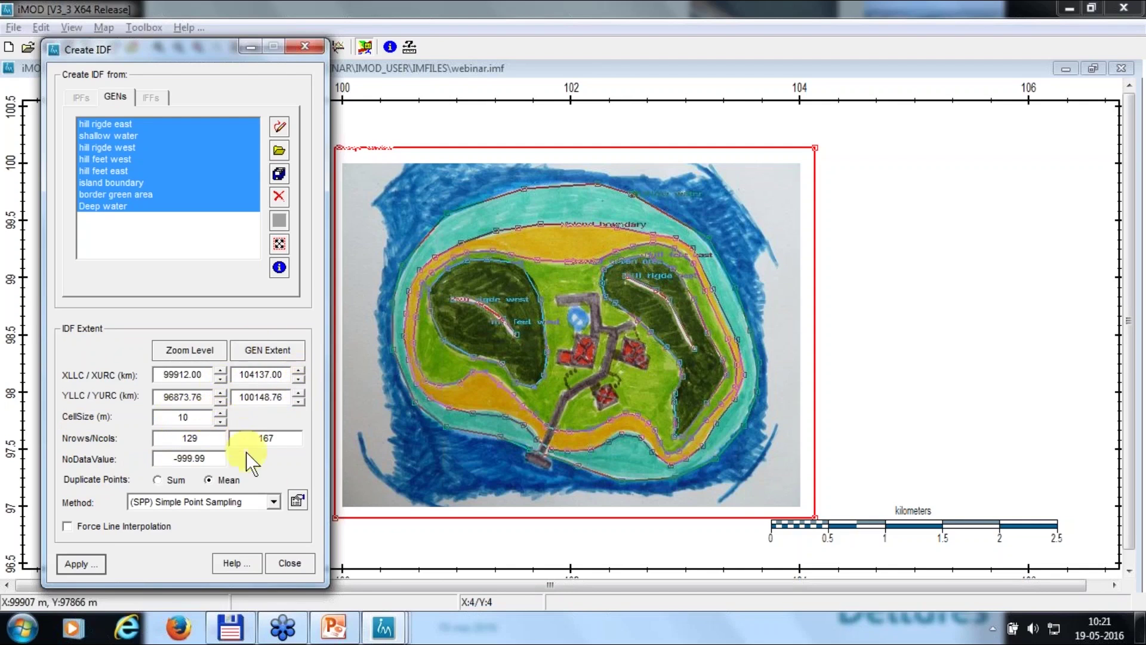
# Interpolate the shapes with the Preconditioned Conjugate Gradient method, save the result as surface_level.idf, overwriting the existing file, and close Create IDF
pyautogui.click(274, 501)
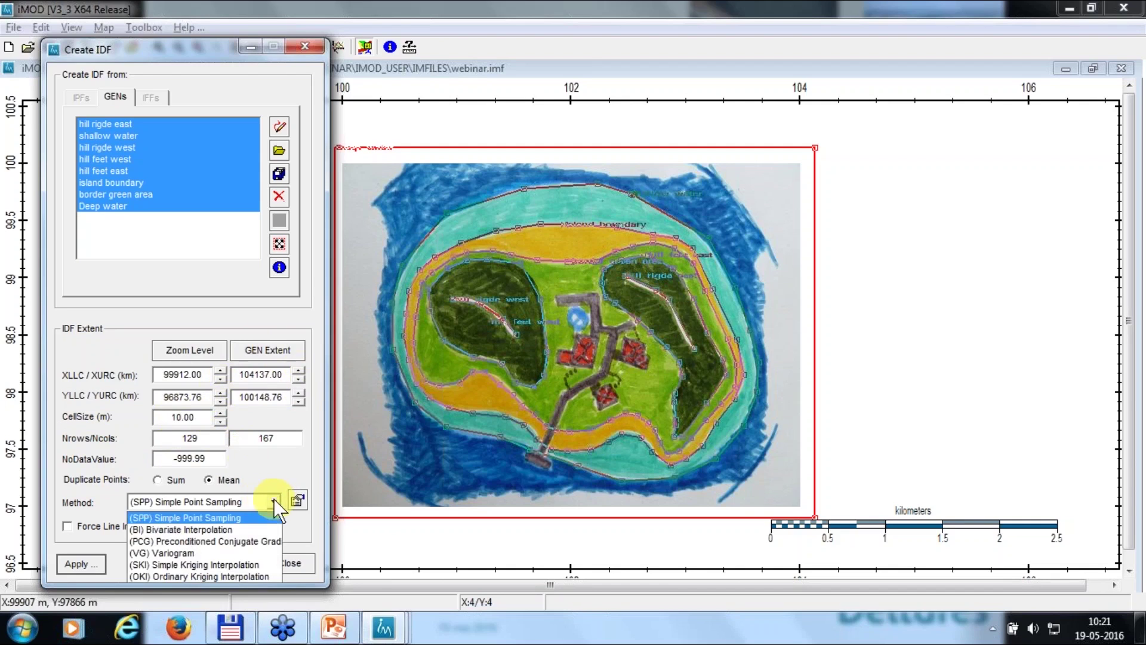
pyautogui.click(181, 540)
pyautogui.click(84, 561)
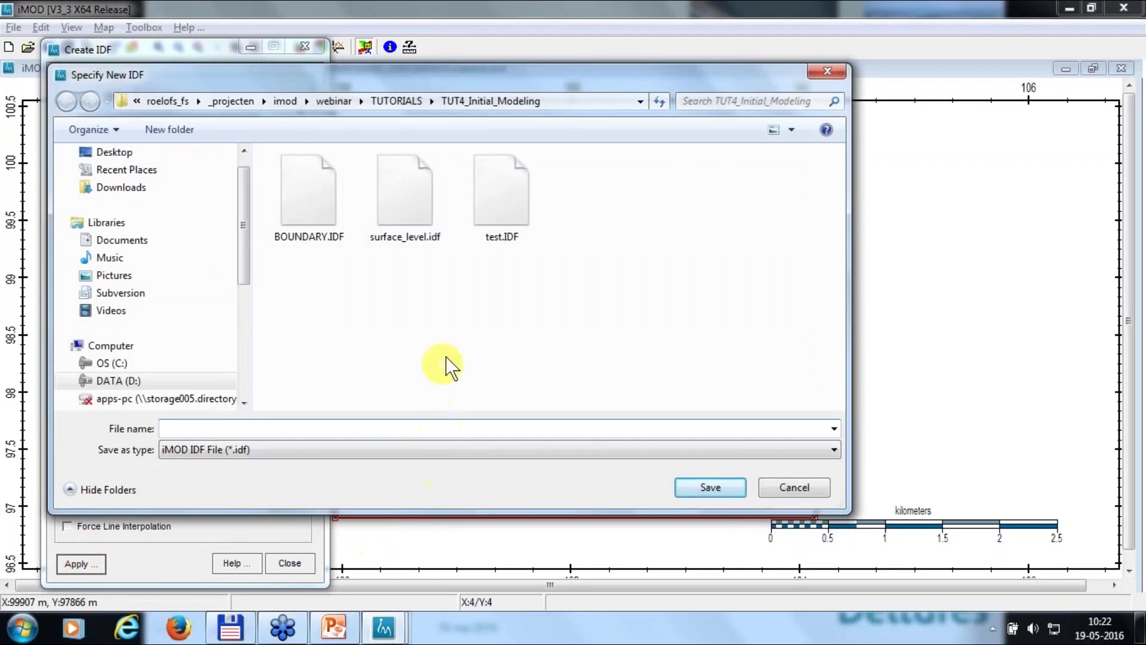
pyautogui.click(413, 194)
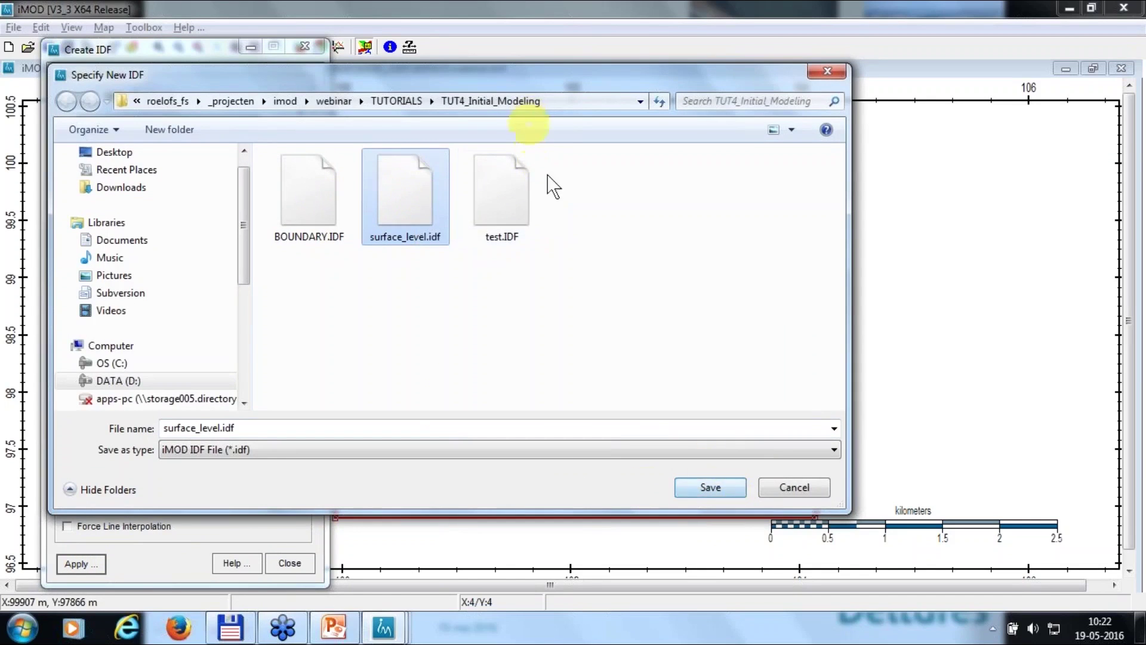
pyautogui.click(700, 486)
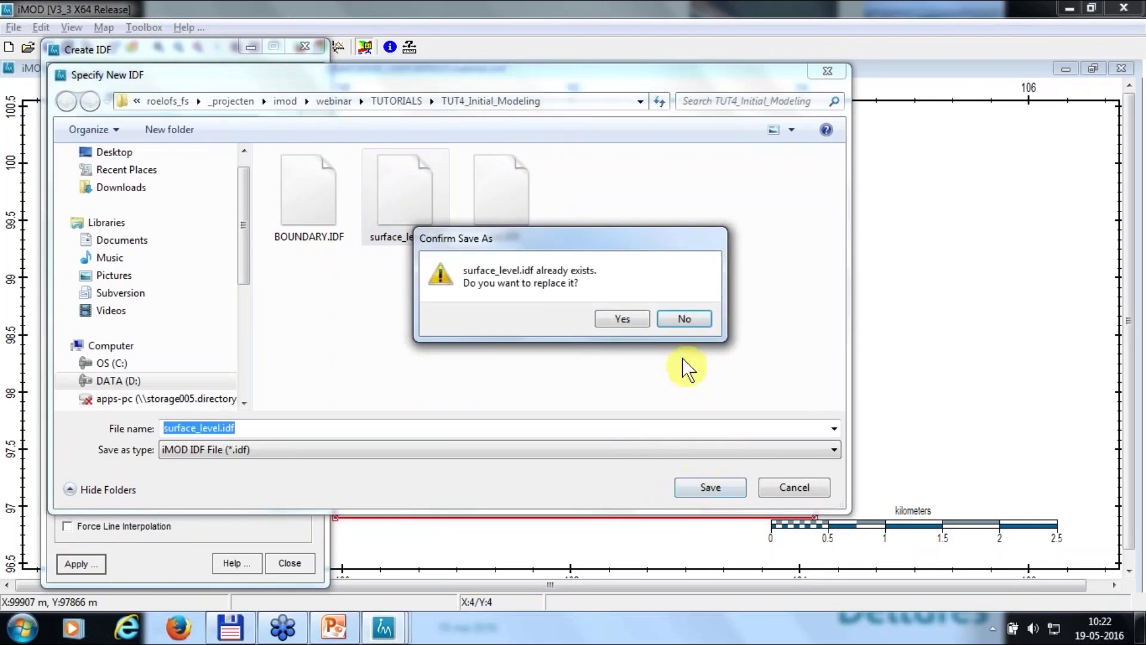
pyautogui.click(629, 321)
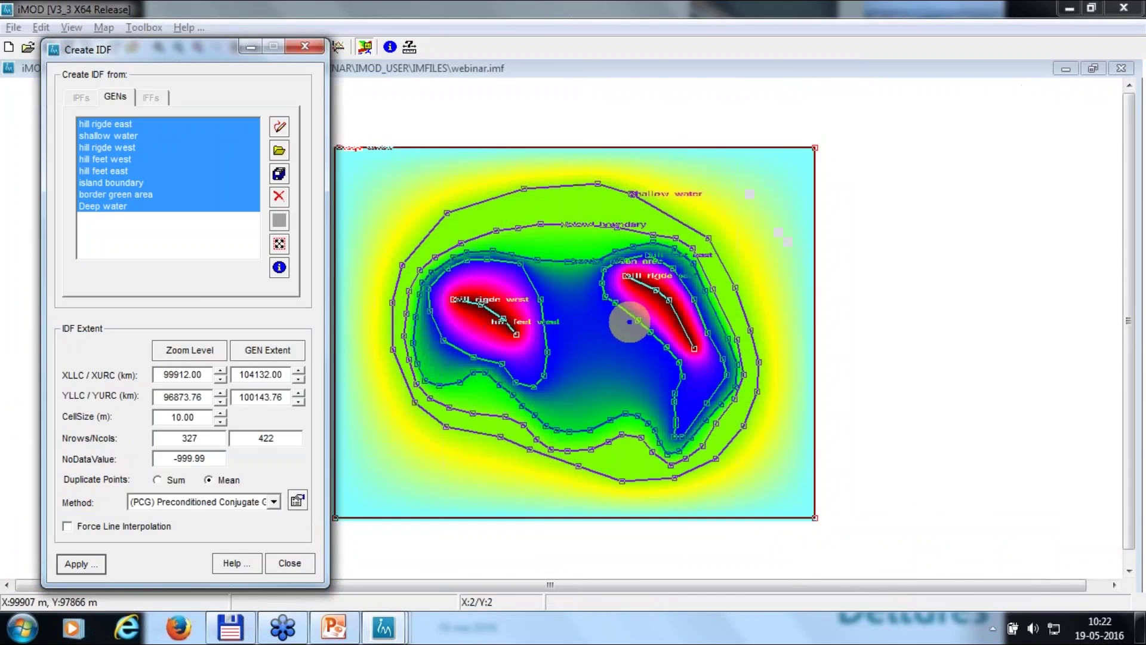
pyautogui.click(293, 563)
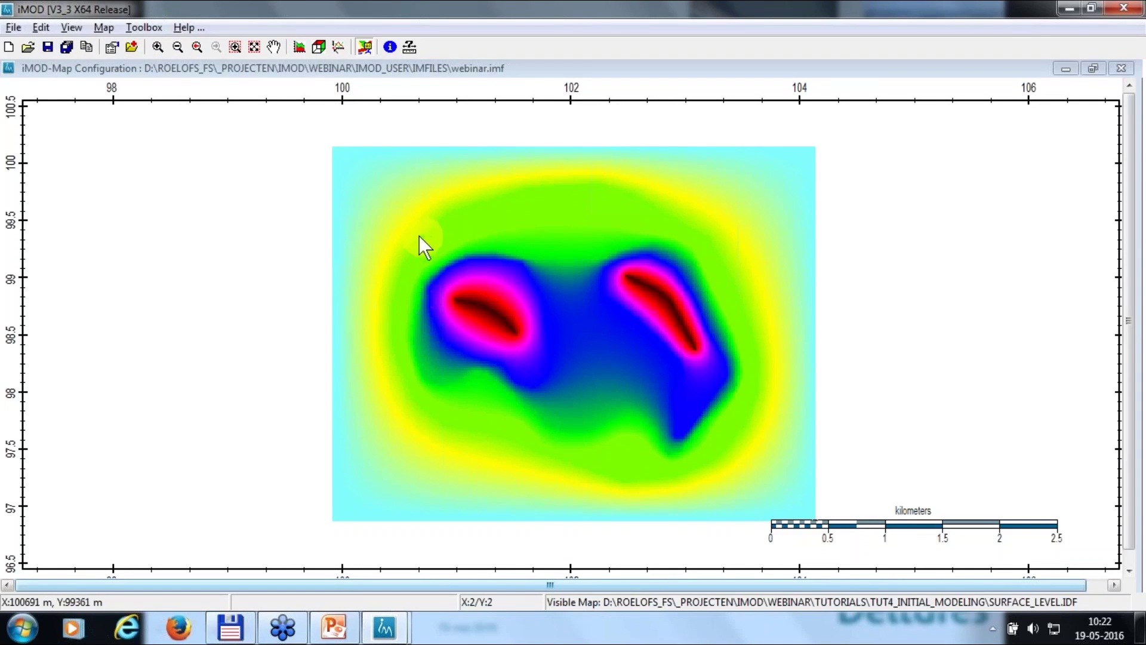
# Inspect the cell values of SURFACE_LEVEL.IDF on the map around the eastern hill ridge
pyautogui.click(112, 46)
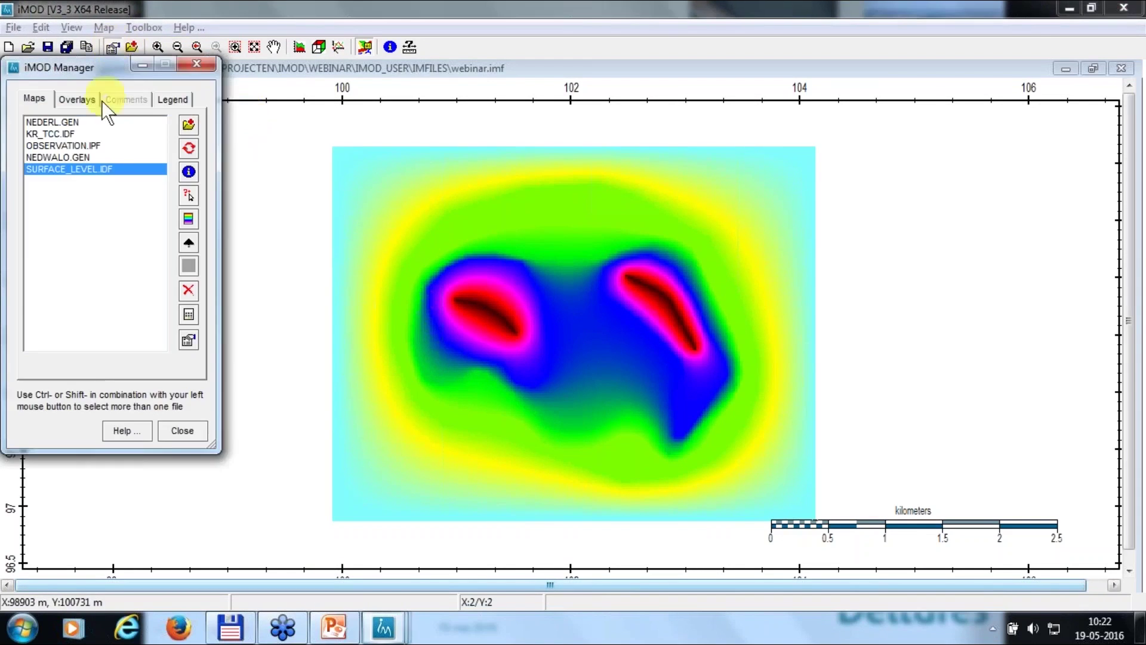
pyautogui.click(190, 193)
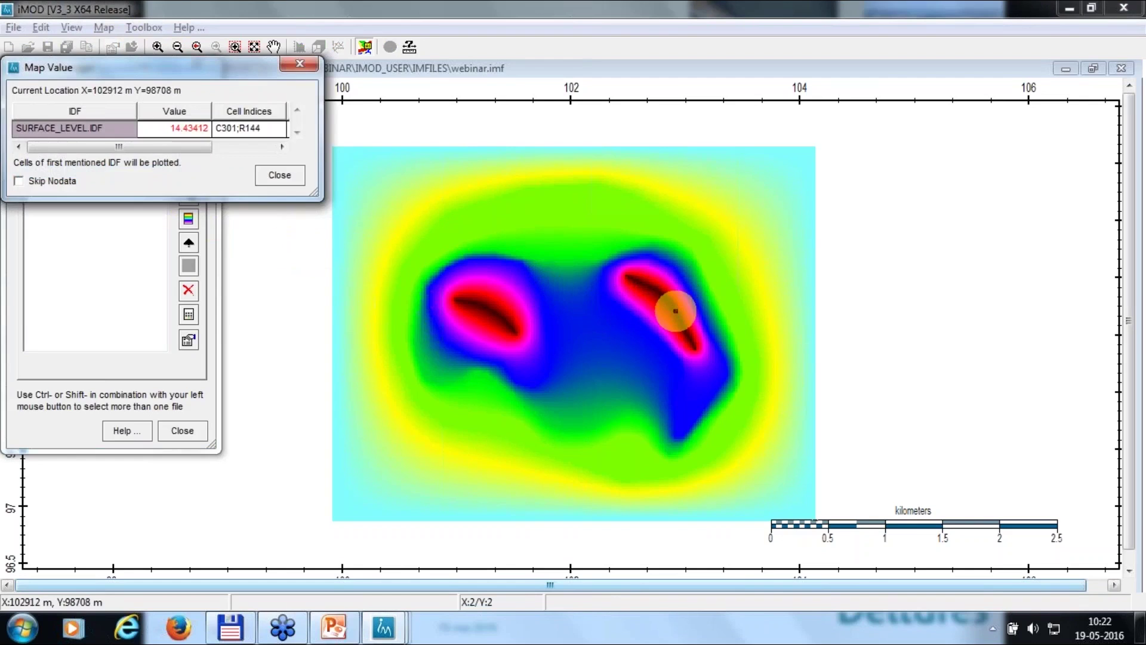
pyautogui.rightClick(681, 302)
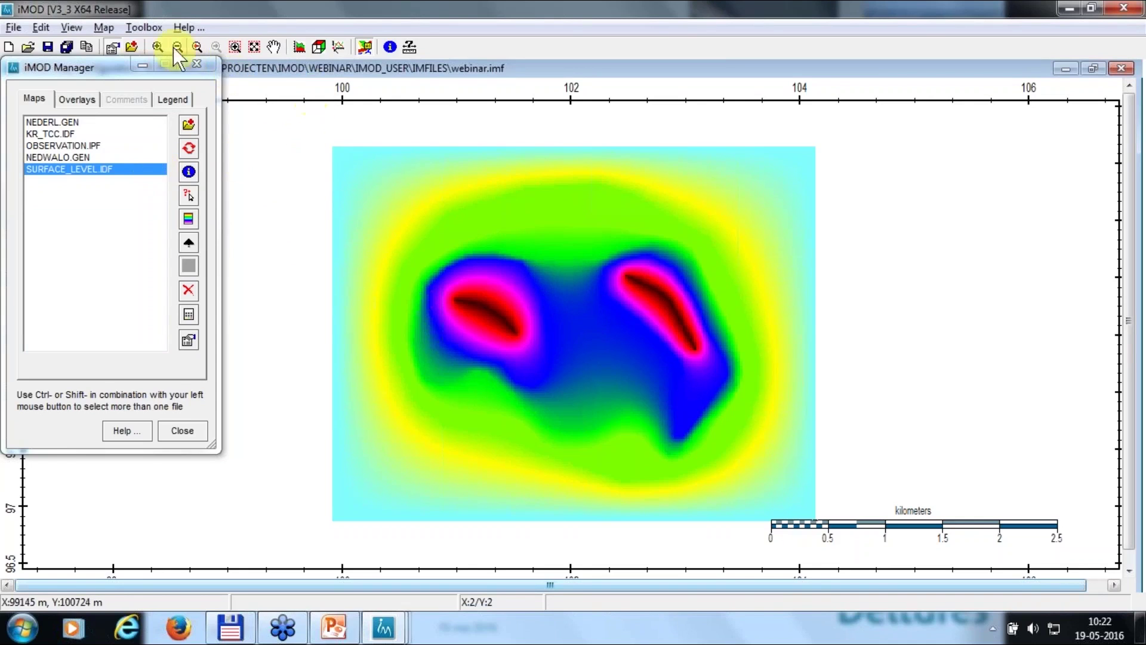
# Display SURFACE_LEVEL.IDF in the 3D Tool as planes with Maximal accuracy (ncol 422 x nrow 327)
pyautogui.click(143, 27)
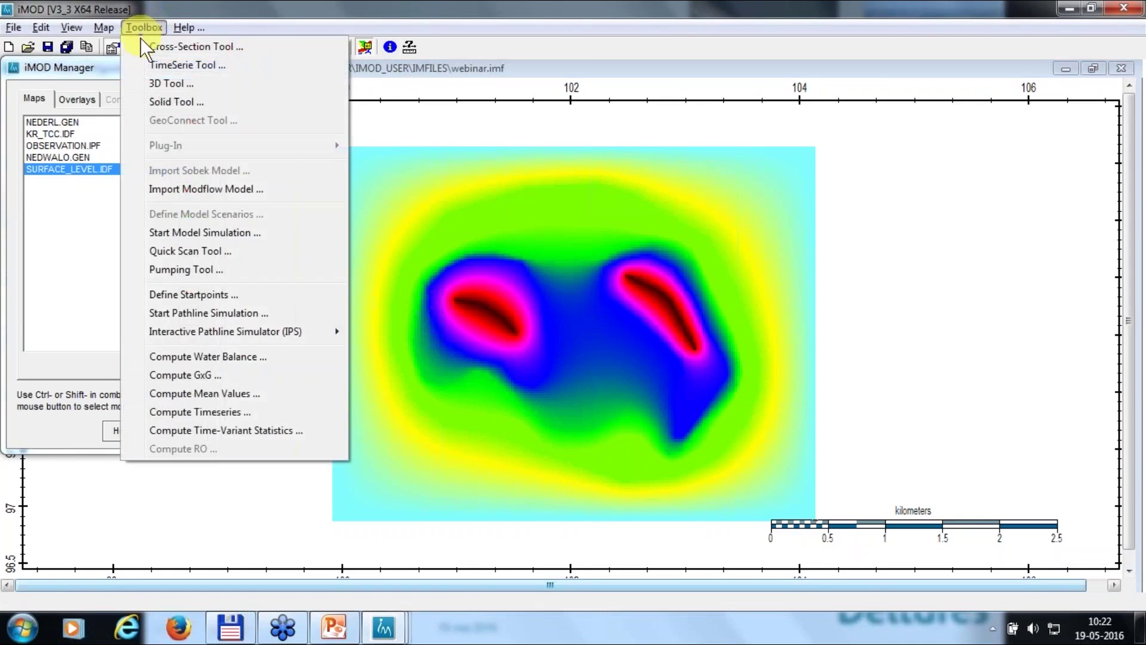
pyautogui.click(174, 82)
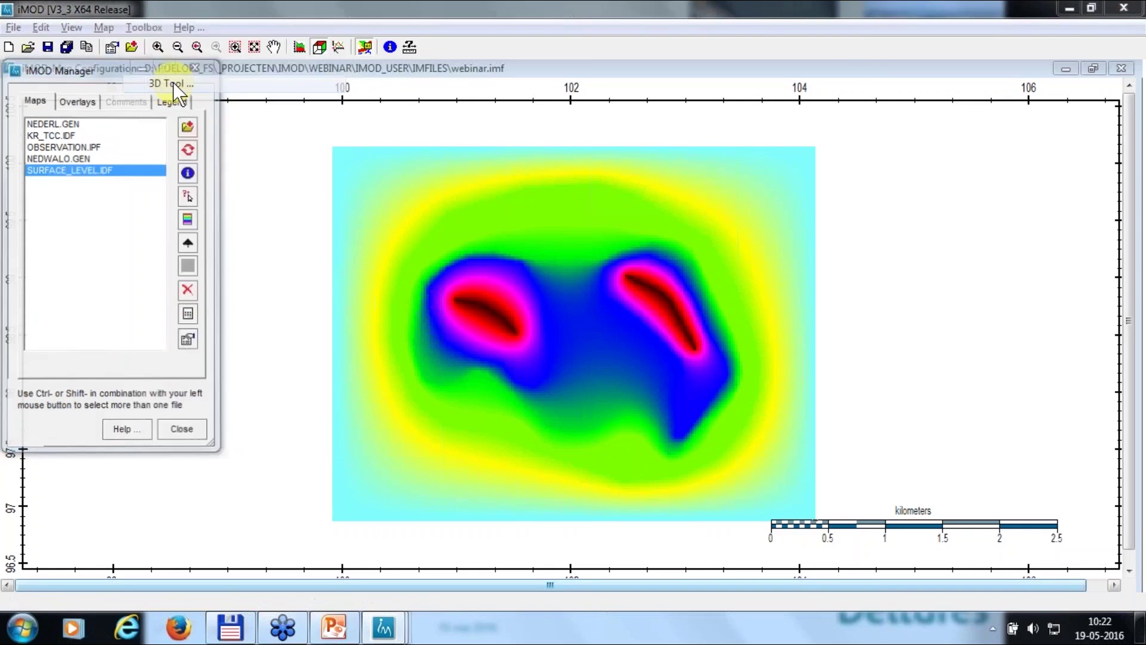
pyautogui.moveTo(671, 152); pyautogui.dragTo(553, 99)
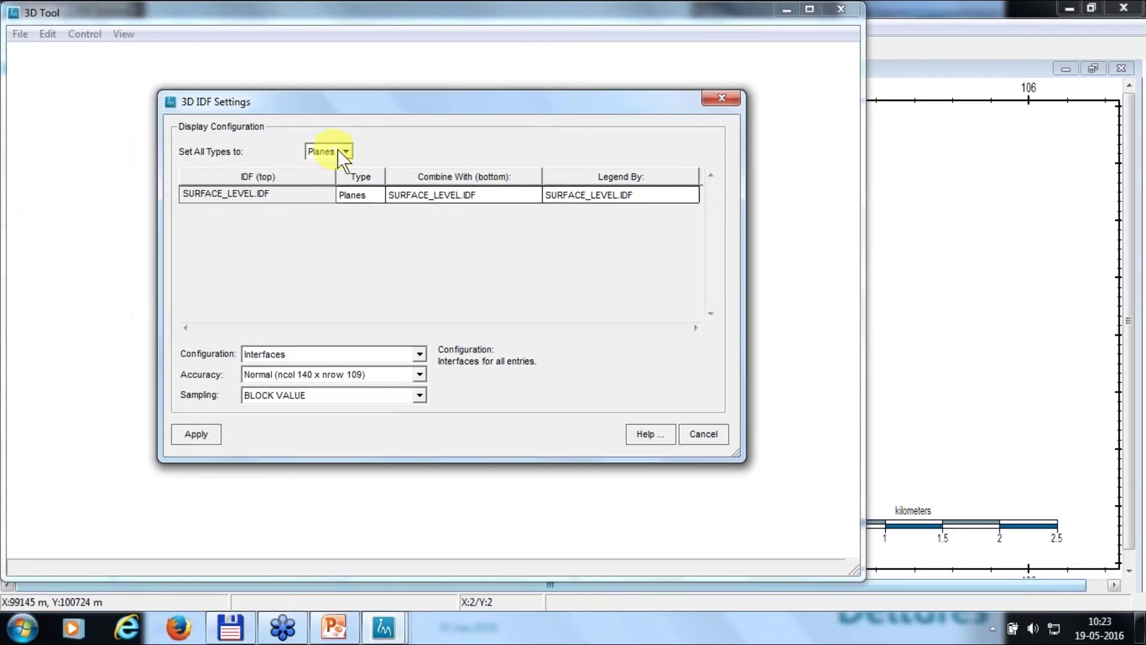
pyautogui.click(420, 374)
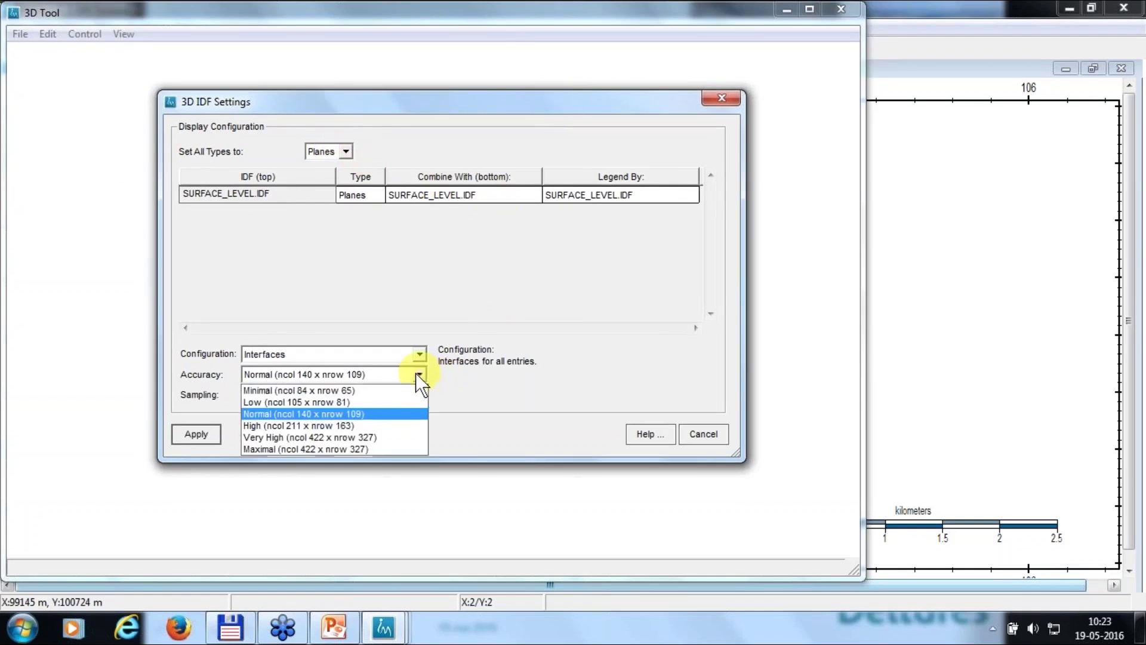
pyautogui.click(350, 447)
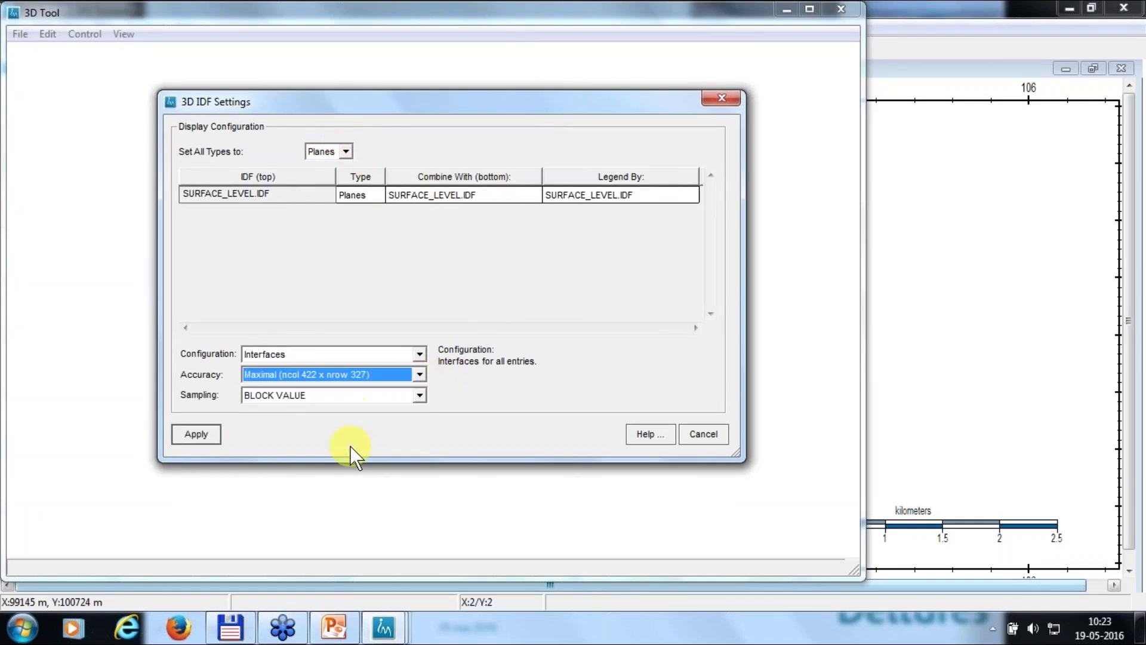
pyautogui.click(199, 431)
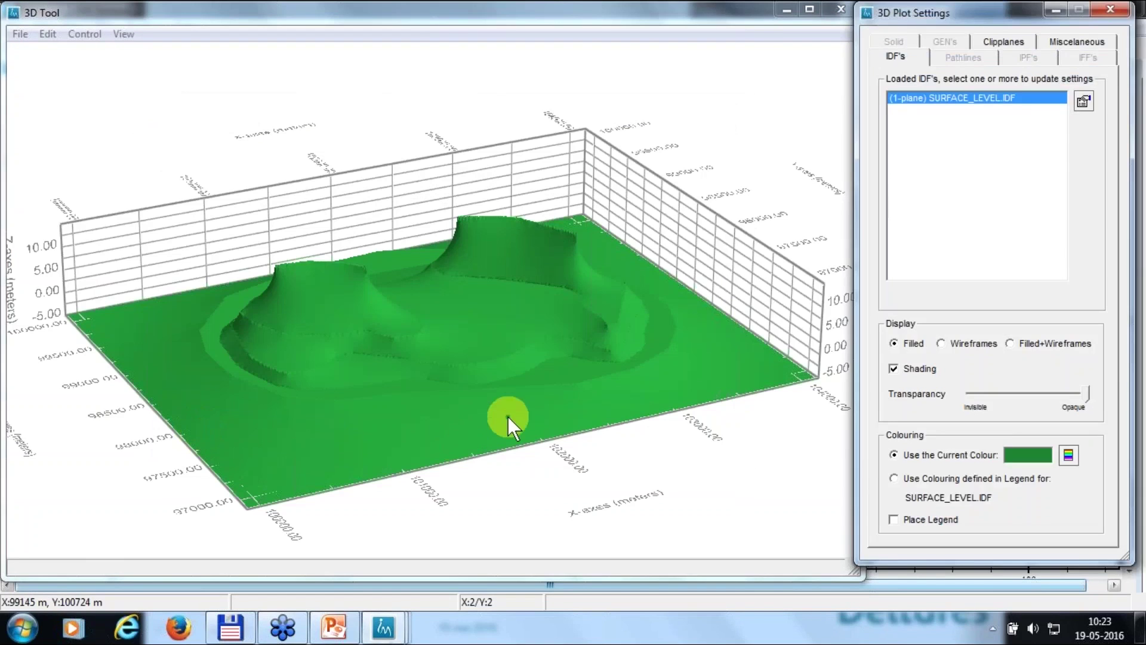
# Colour the 3D surface by the legend of SURFACE_LEVEL.IDF and view it from a lower angle
pyautogui.moveTo(511, 395)
pyautogui.mouseDown()
pyautogui.moveTo(466, 367)
pyautogui.moveTo(451, 340)
pyautogui.moveTo(420, 329)
pyautogui.moveTo(426, 378)
pyautogui.moveTo(517, 413)
pyautogui.moveTo(524, 439)
pyautogui.moveTo(511, 390)
pyautogui.moveTo(510, 407)
pyautogui.mouseUp()
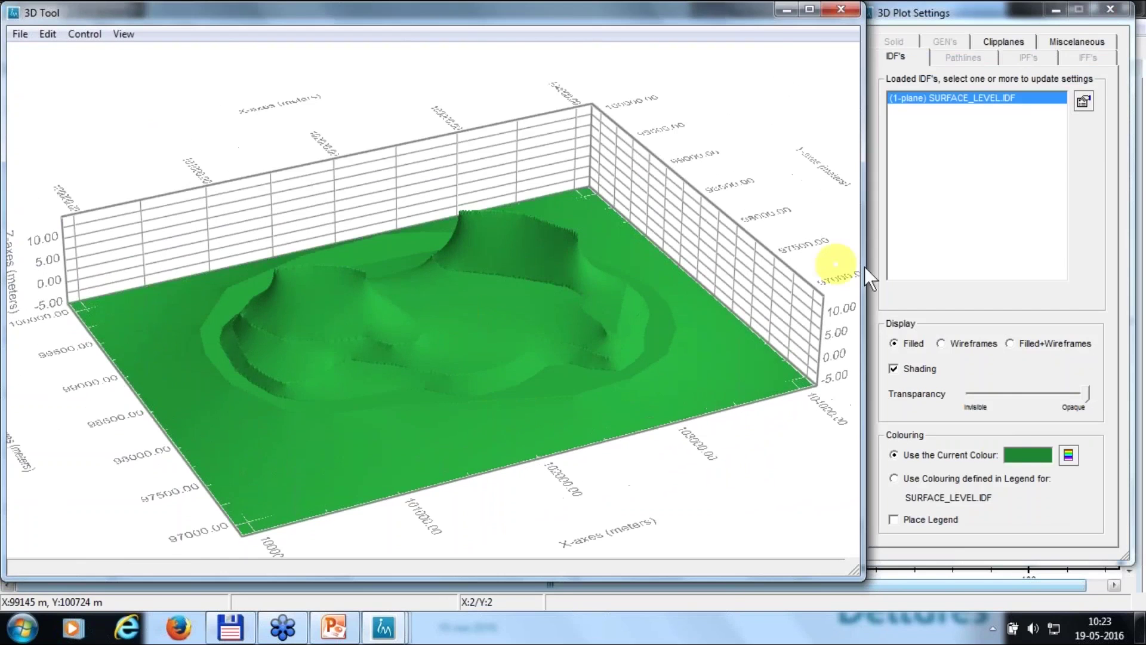
pyautogui.click(898, 476)
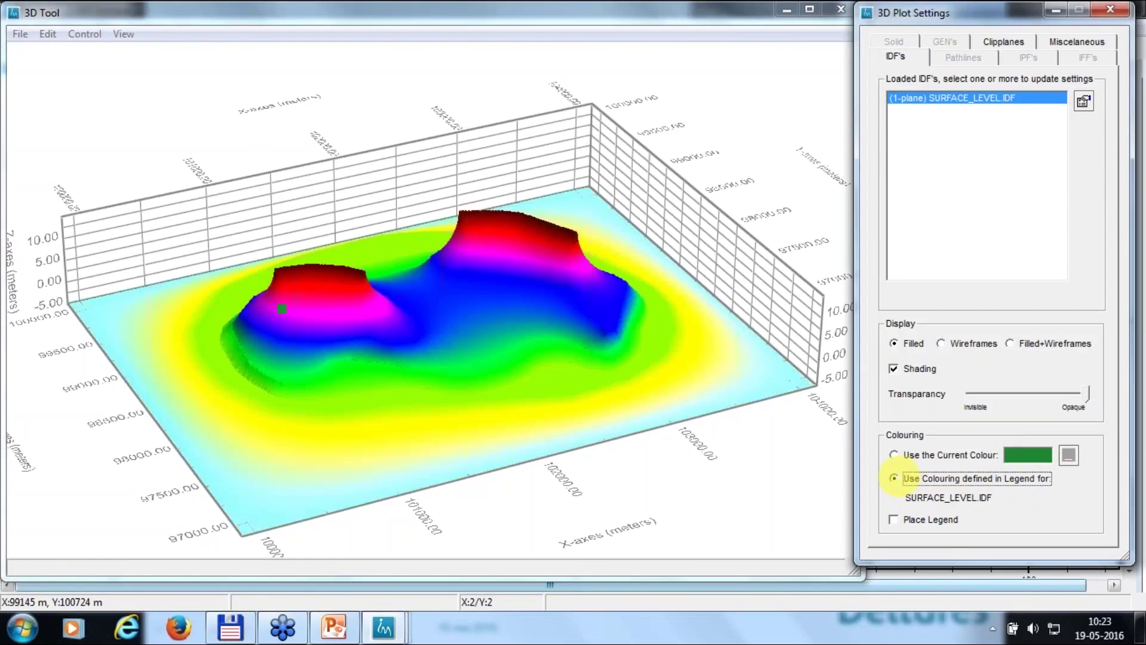
pyautogui.moveTo(631, 363); pyautogui.dragTo(651, 340)
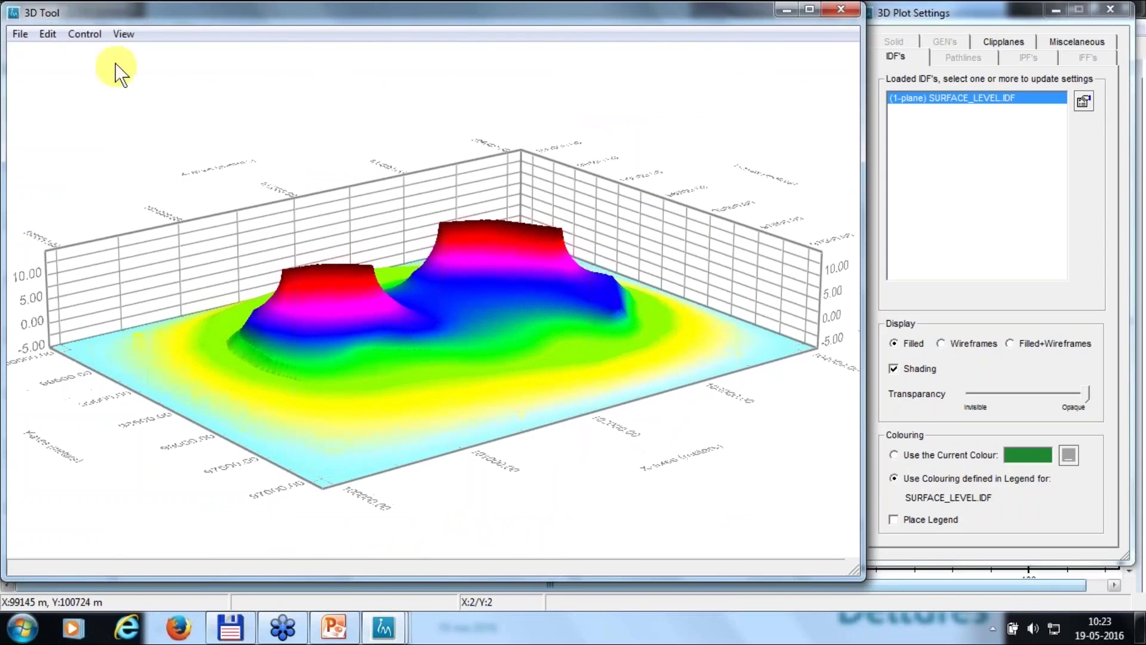
# Set the 3D view's horizontal/vertical ratio to 100:1, examine the island's relief from the side, and close the 3D Tool
pyautogui.click(122, 34)
pyautogui.moveTo(147, 298)
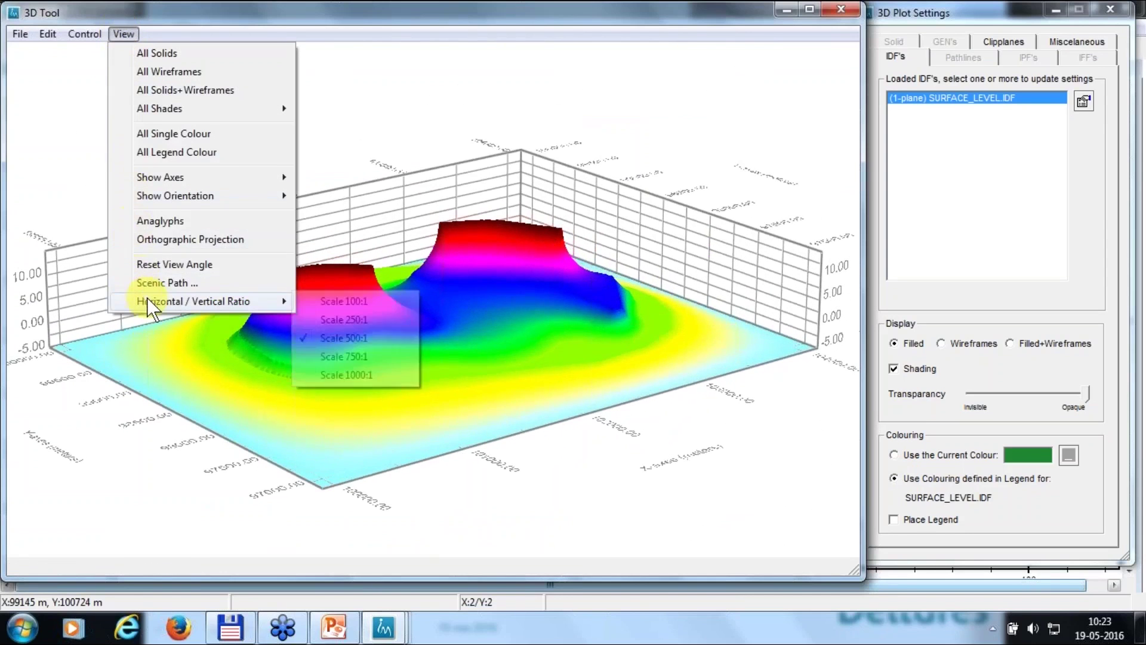
pyautogui.click(347, 300)
pyautogui.moveTo(397, 302); pyautogui.dragTo(359, 300)
pyautogui.moveTo(385, 322); pyautogui.dragTo(347, 290)
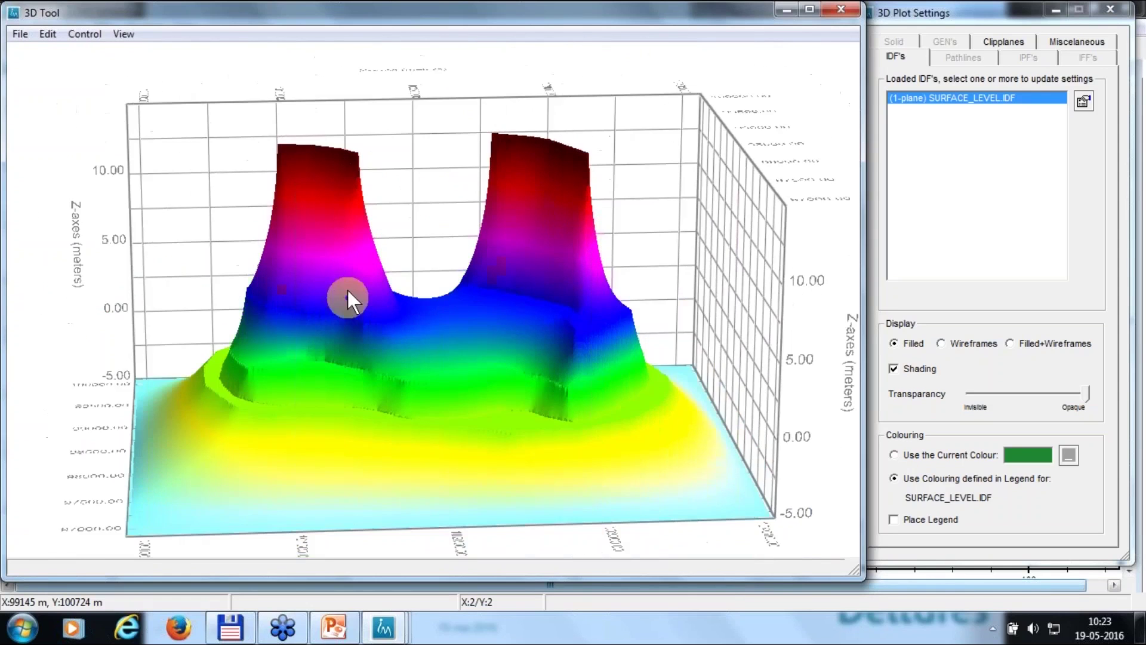
pyautogui.click(20, 33)
pyautogui.click(67, 109)
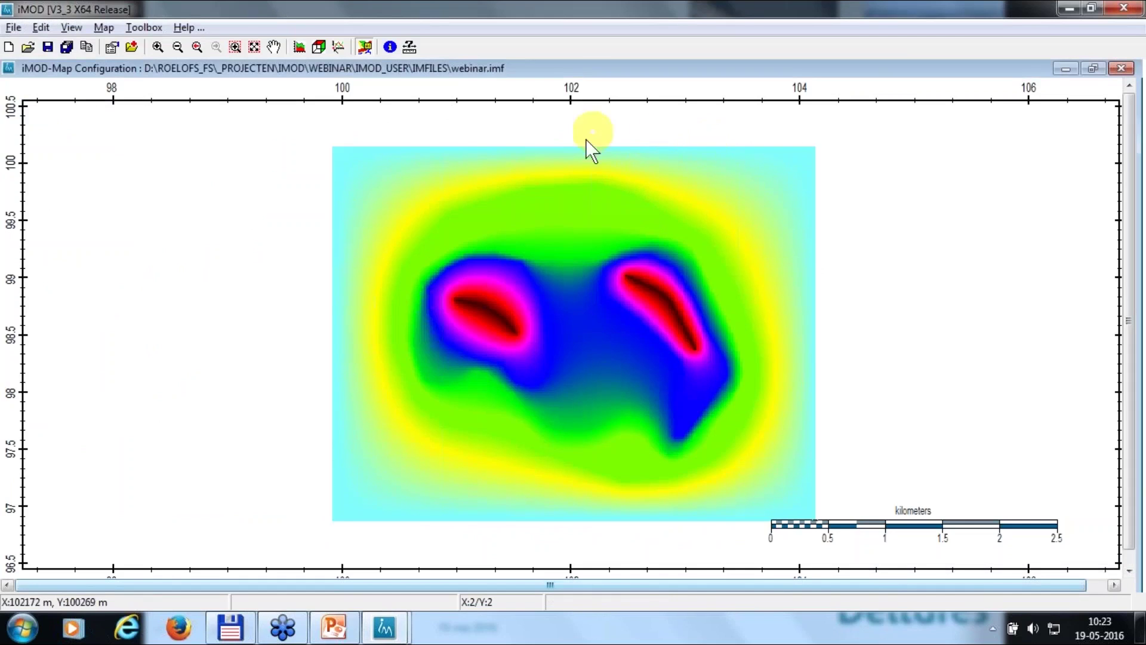
# Switch to PowerPoint to view the "Create your own groundwater model" slide, and return to iMOD
pyautogui.click(334, 626)
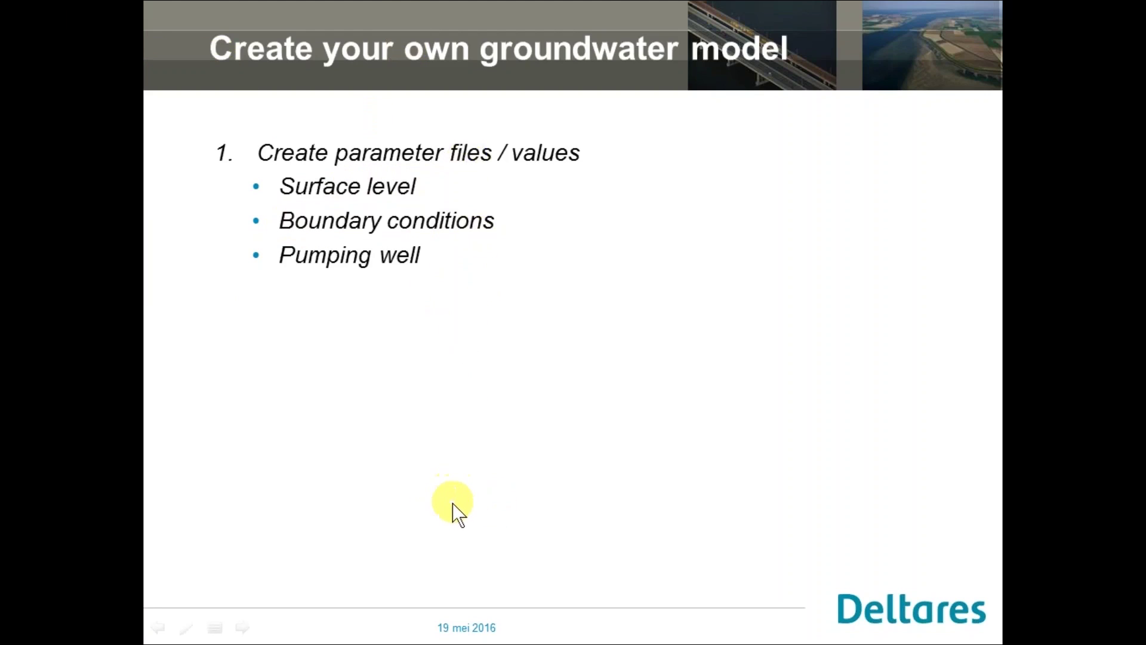
pyautogui.hotkey('alt', 'Tab')
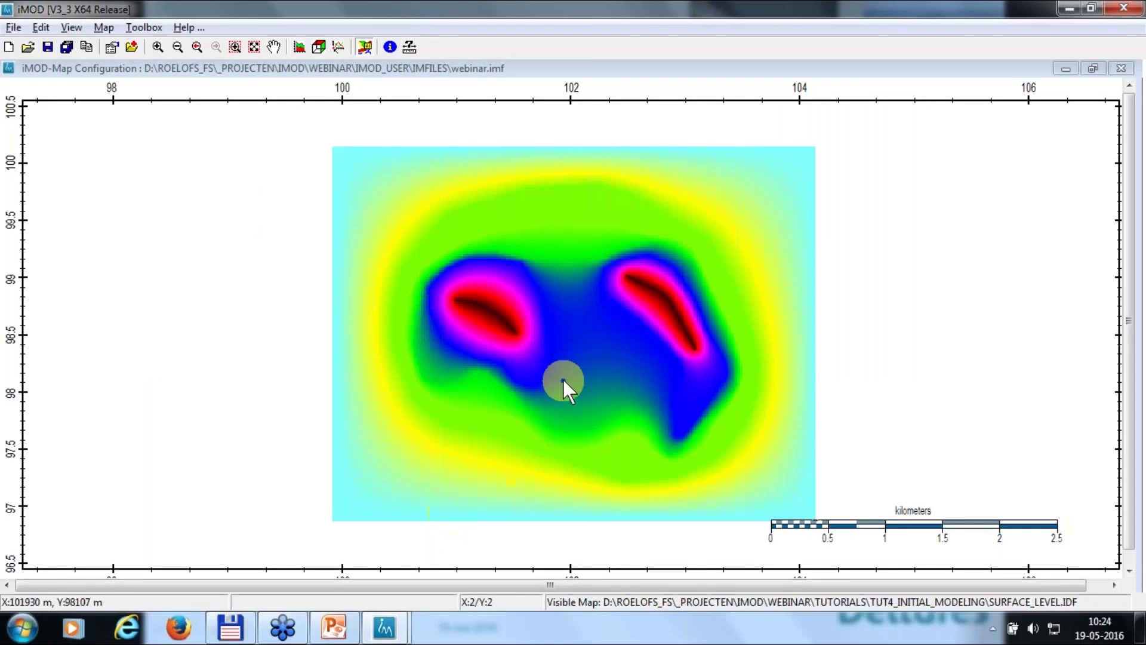
# Select SURFACE_LEVEL.IDF in the iMOD Manager and open IDF Calculate for it
pyautogui.hotkey('ctrl', 'm')
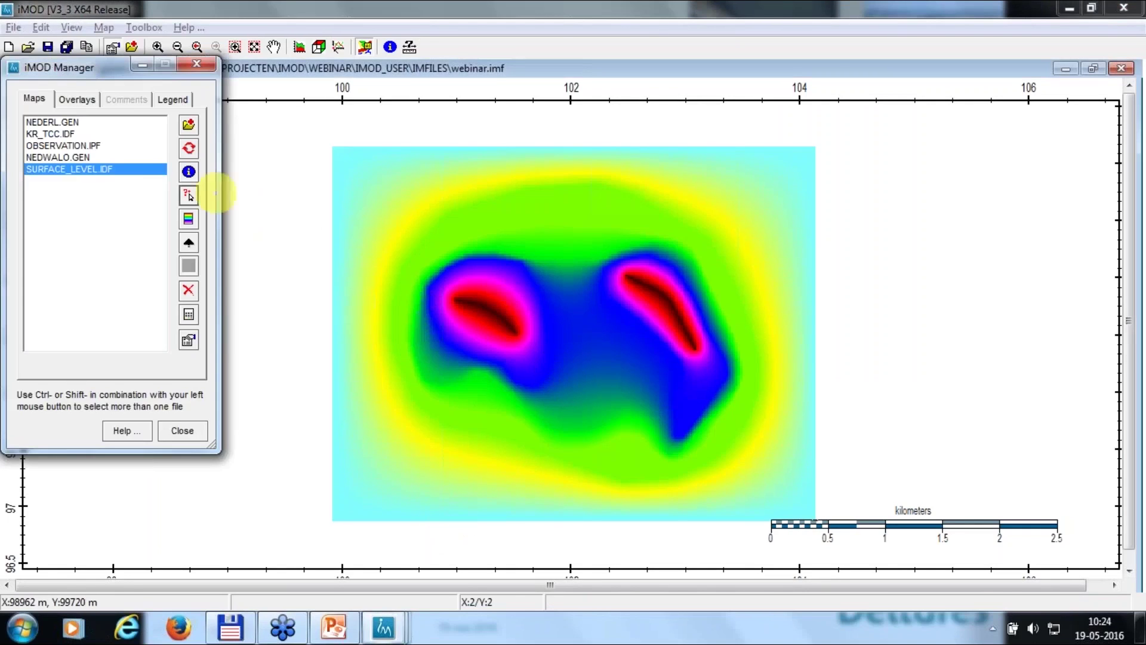
pyautogui.click(139, 169)
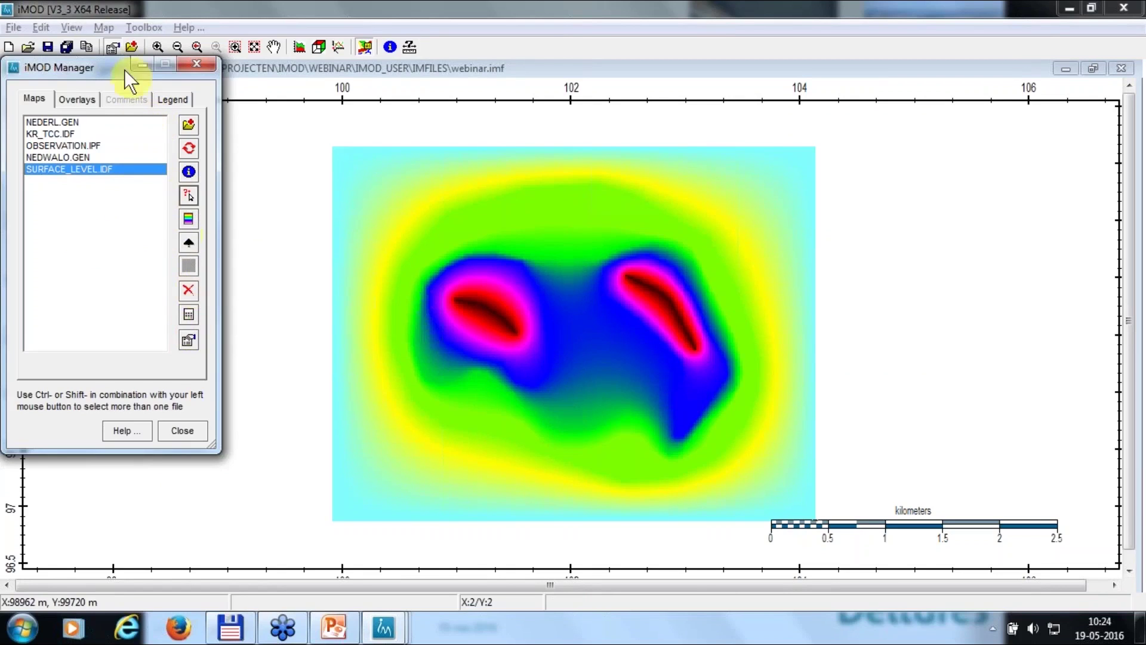
pyautogui.click(102, 26)
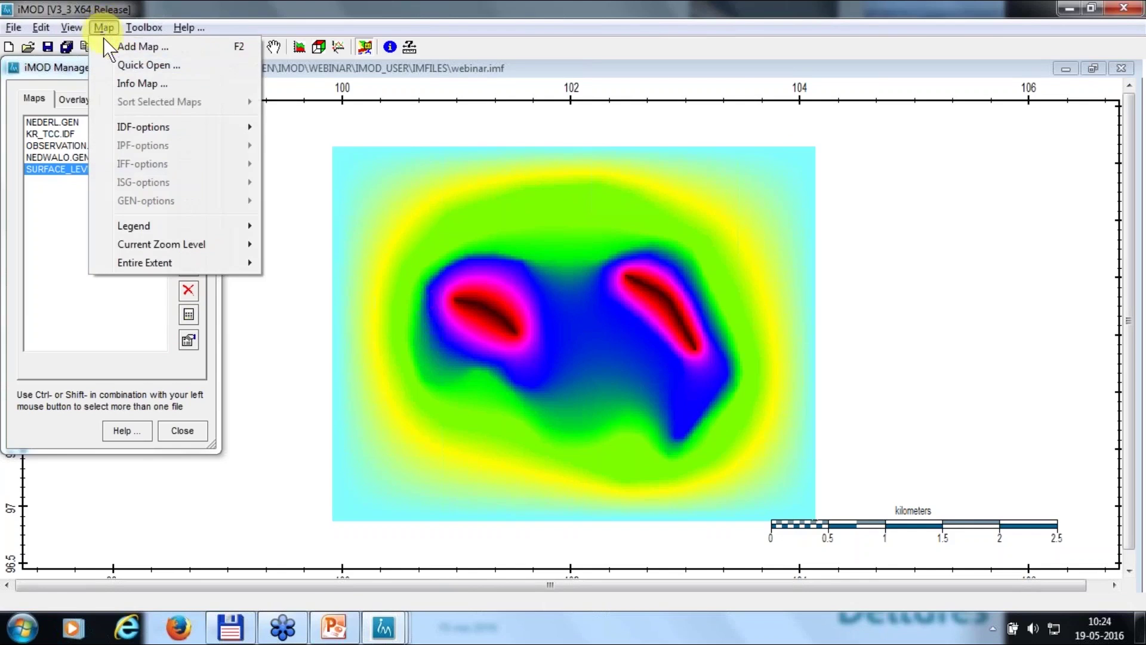
pyautogui.moveTo(144, 123)
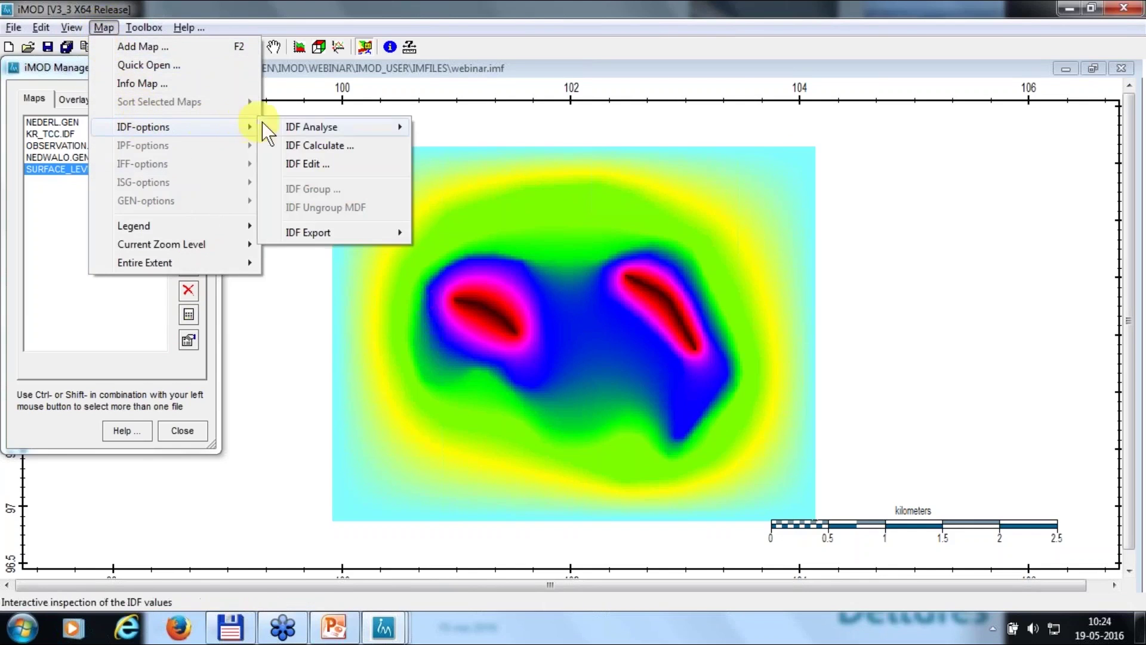
pyautogui.click(335, 145)
pyautogui.moveTo(505, 121)
pyautogui.mouseDown()
pyautogui.moveTo(507, 104)
pyautogui.moveTo(498, 119)
pyautogui.mouseUp()
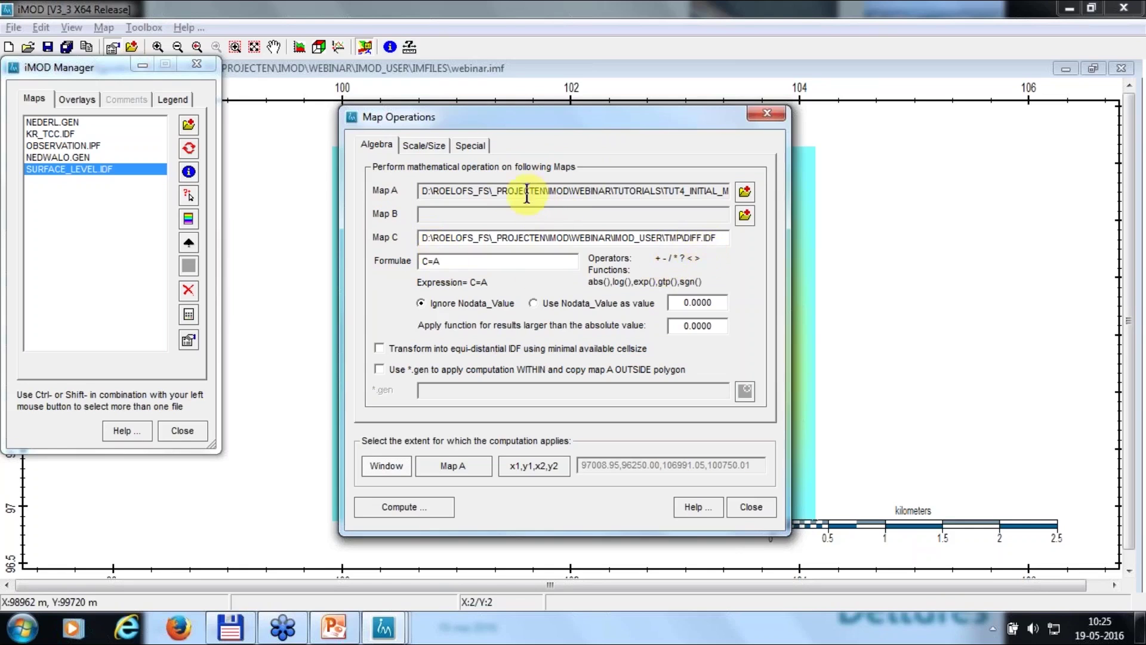
pyautogui.moveTo(424, 191); pyautogui.dragTo(744, 192)
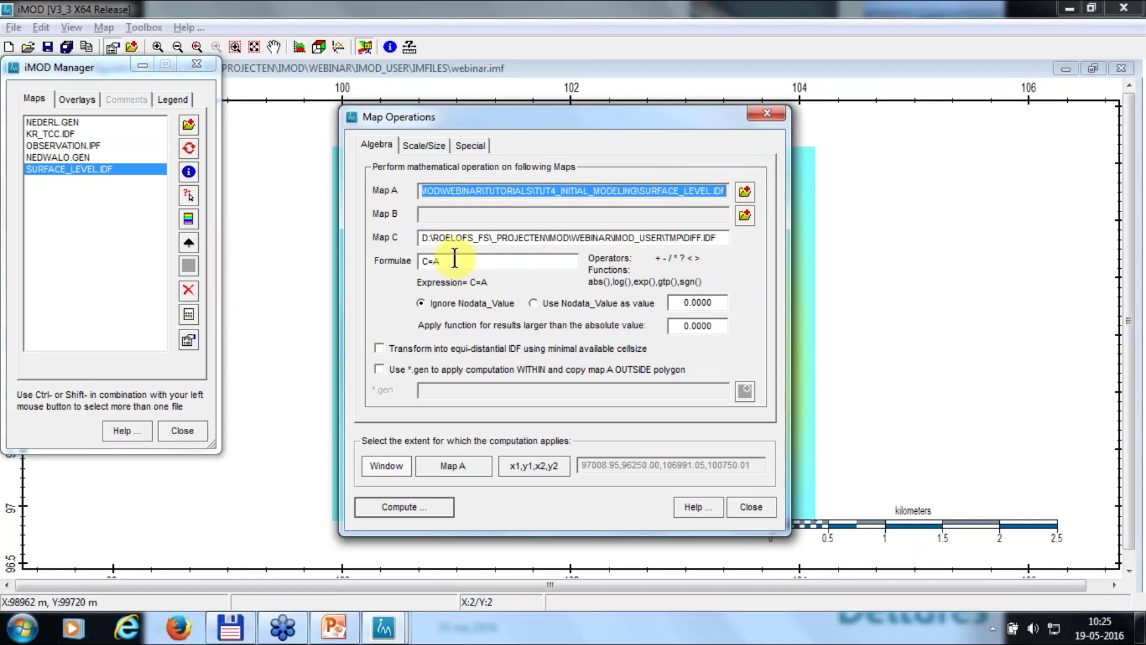
pyautogui.click(430, 263)
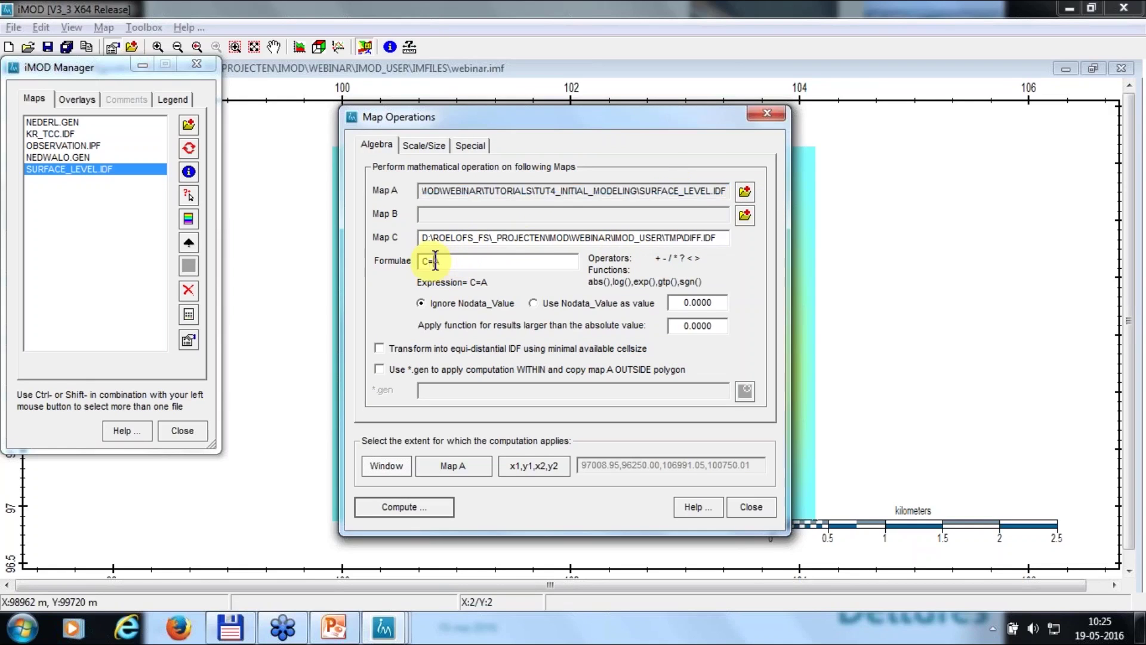
pyautogui.hotkey('shift', 'Left')
pyautogui.press('Right')
pyautogui.press('Right')
pyautogui.hotkey('shift', 'Right')
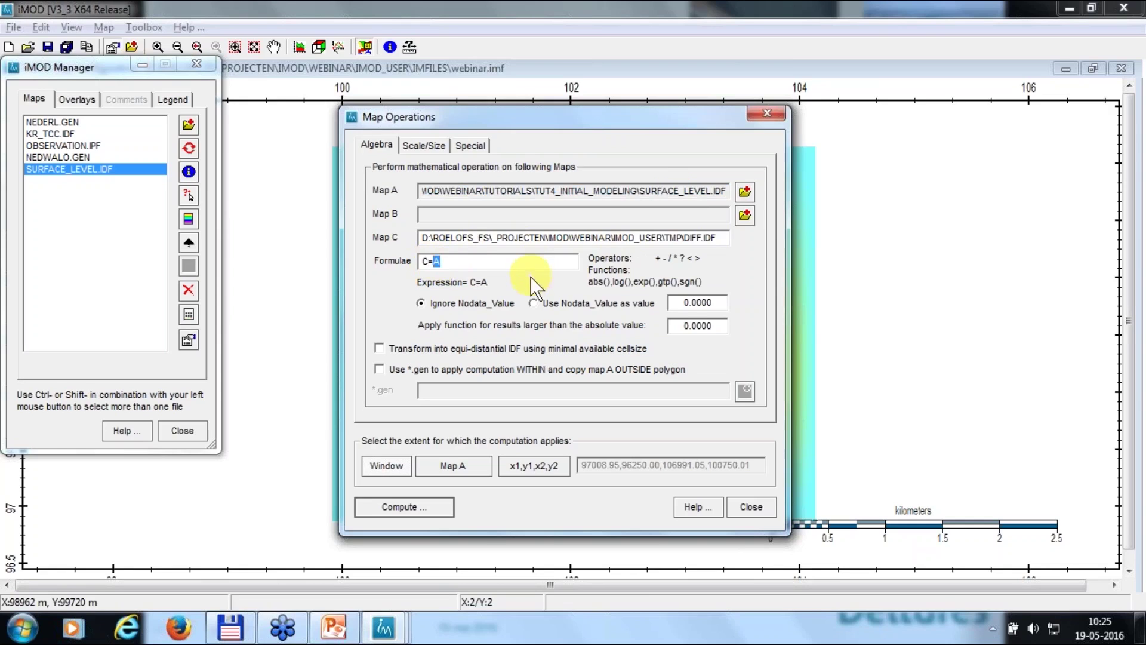
# Set Map C to boundary.IDF in the same TUT4_INITIAL_MODELING folder as Map A and compute C=A, overwriting the existing file
pyautogui.click(507, 190)
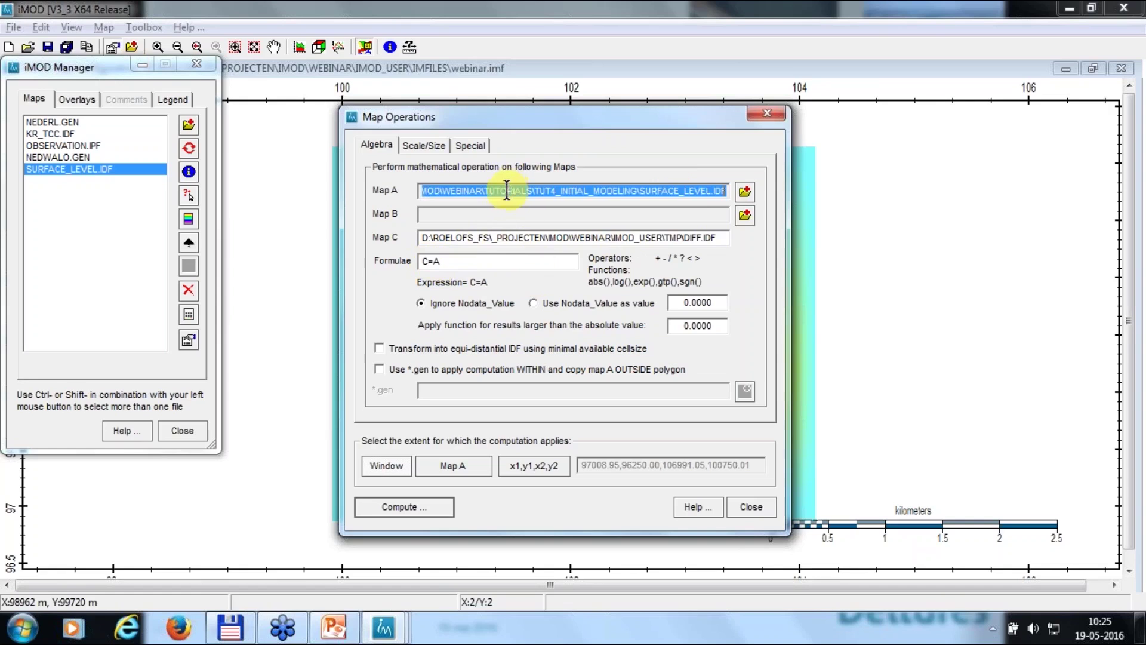
pyautogui.click(489, 237)
pyautogui.hotkey('ctrl', 'a')
pyautogui.write('D:\\ROELOFS_FS_PROJECTEN\\IMOD\\WEBINAR\\TUTORIALS\\TUT4_INITIAL_MODELING\\SURFACE_LEVEL.IDF')
pyautogui.press('BackSpace')
pyautogui.press('BackSpace')
pyautogui.press('BackSpace')
pyautogui.press('BackSpace')
pyautogui.press('BackSpace')
pyautogui.press('BackSpace')
pyautogui.press('BackSpace')
pyautogui.press('BackSpace')
pyautogui.press('BackSpace')
pyautogui.press('BackSpace')
pyautogui.press('BackSpace')
pyautogui.press('BackSpace')
pyautogui.press('BackSpace')
pyautogui.write('boundary')
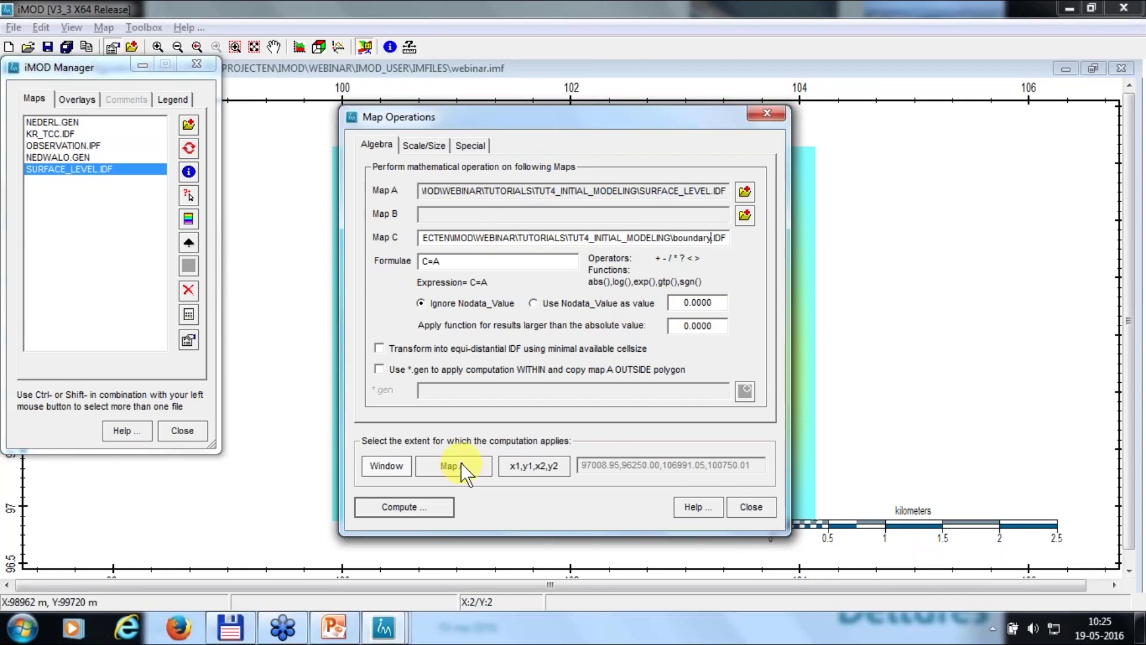
pyautogui.click(410, 506)
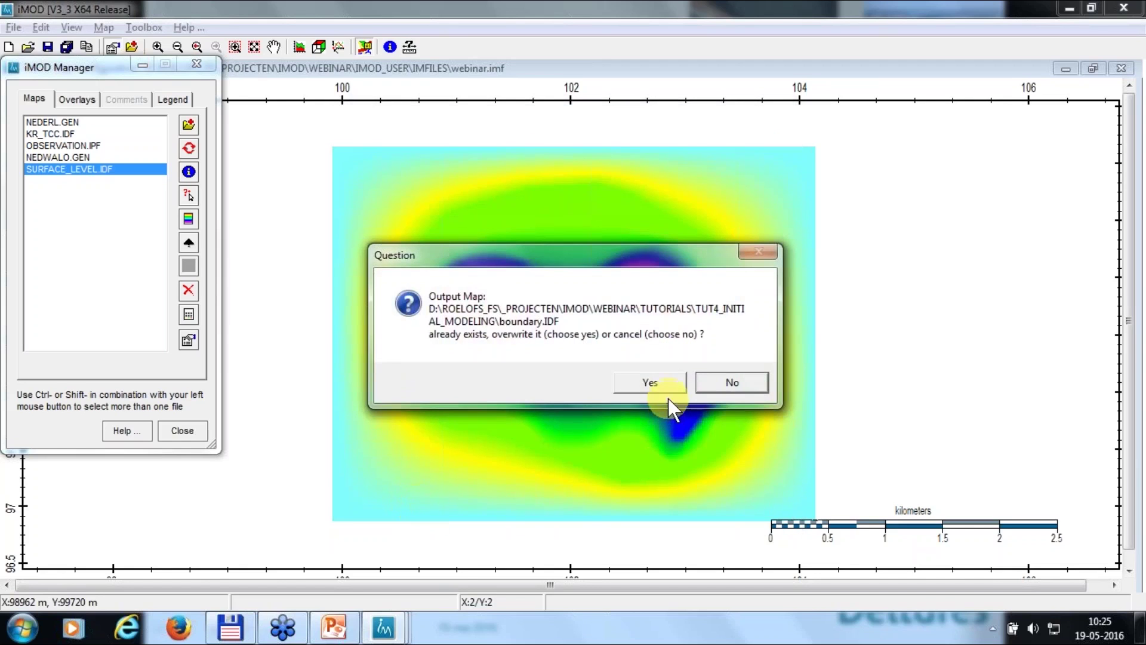
pyautogui.click(663, 375)
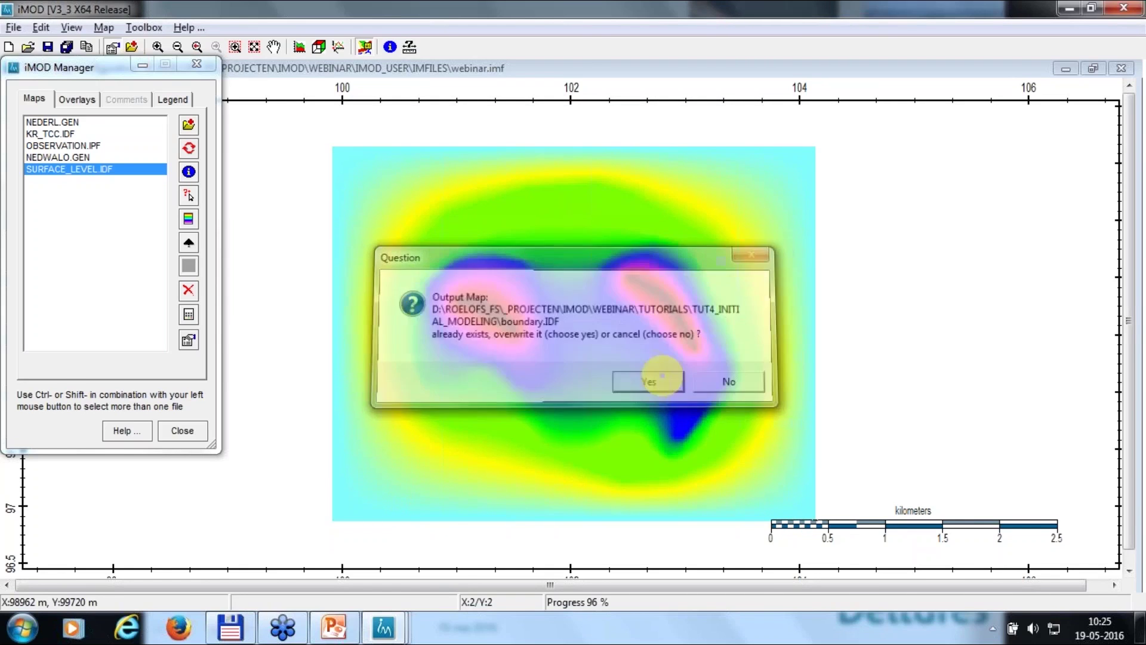
# Inspect the cell values of SURFACE_LEVEL.IDF and BOUNDARY.IDF together at locations across the island
pyautogui.keyDown('ctrl'); pyautogui.click(76, 169); pyautogui.keyUp('ctrl')
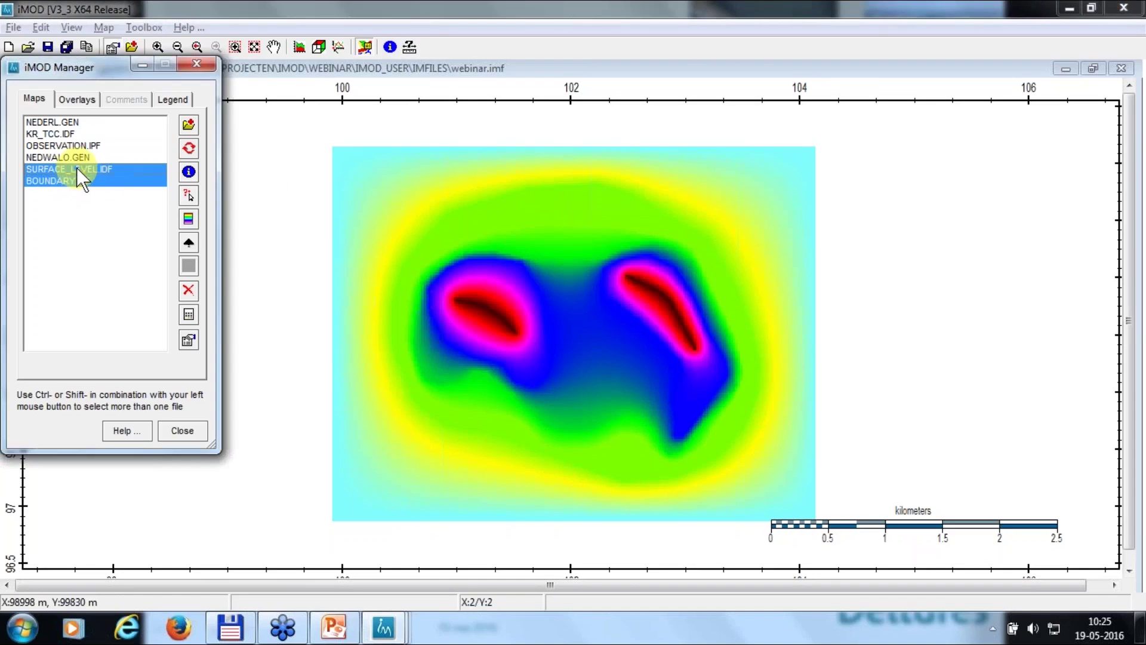
pyautogui.click(188, 192)
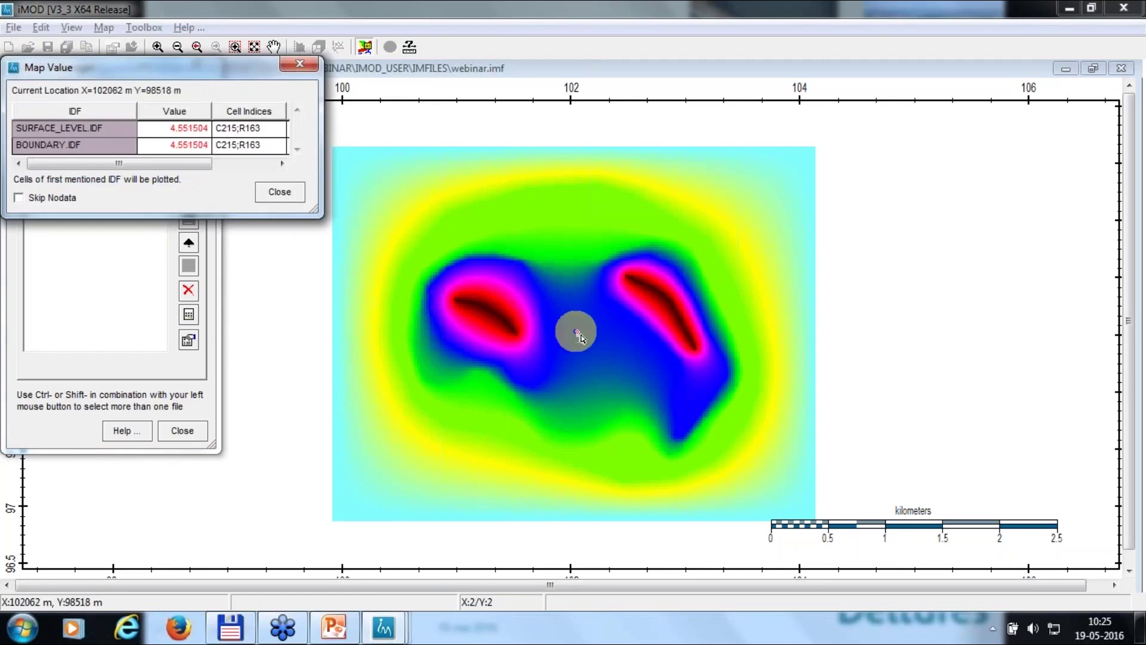
pyautogui.rightClick(713, 281)
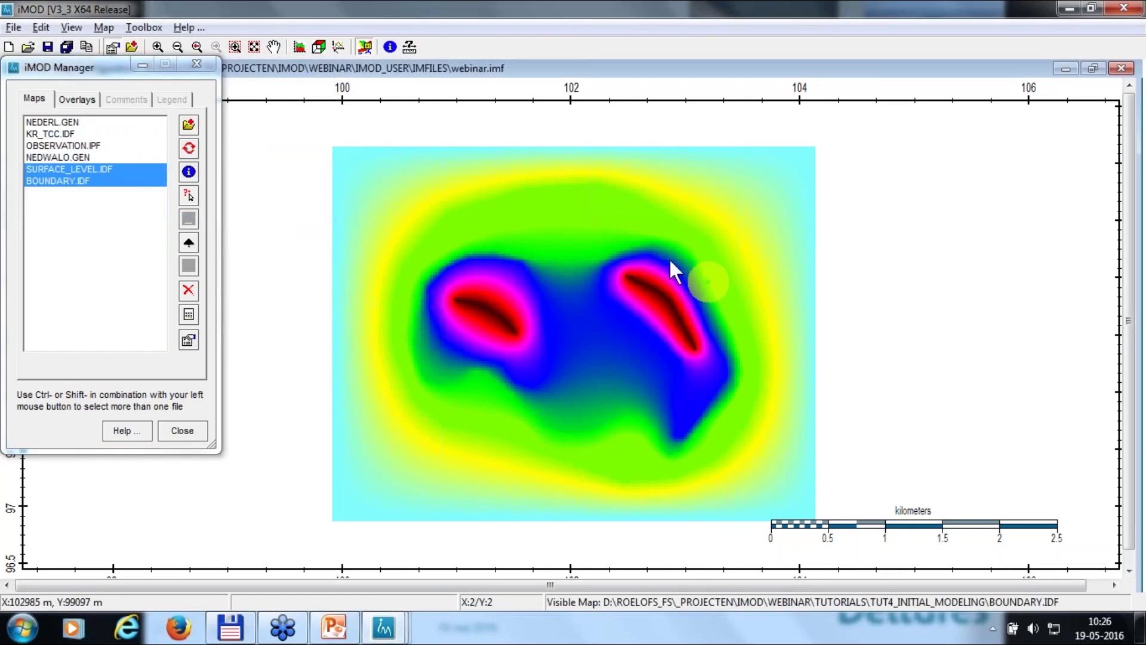
# Select only BOUNDARY.IDF in the iMOD Manager and open IDF Edit for it
pyautogui.click(122, 178)
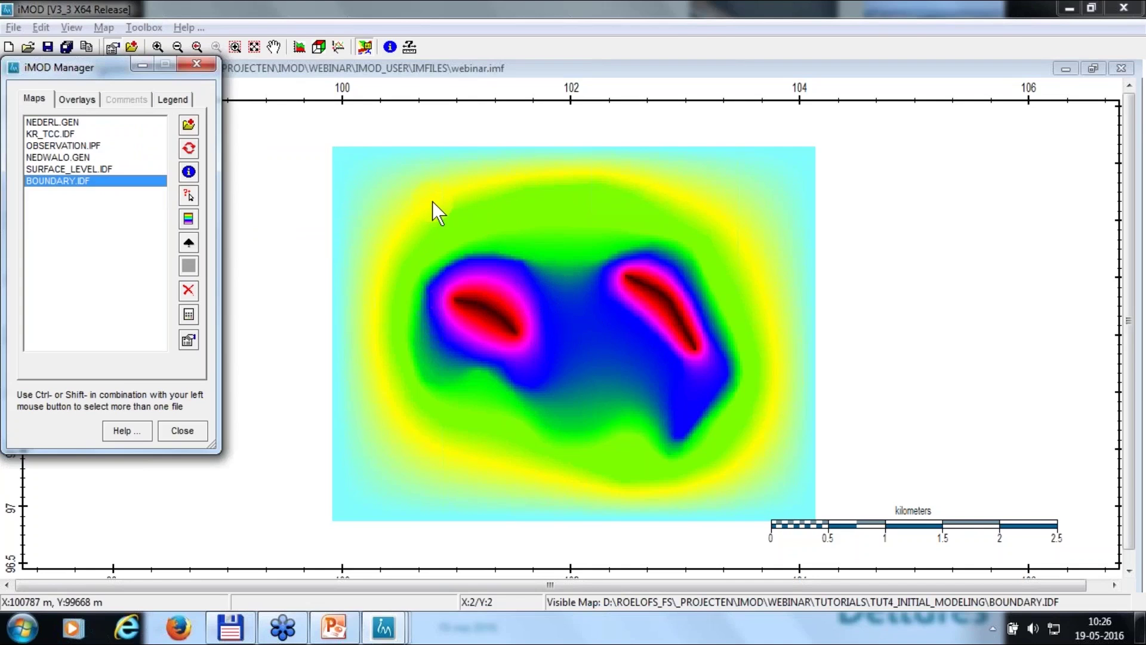
pyautogui.click(368, 223)
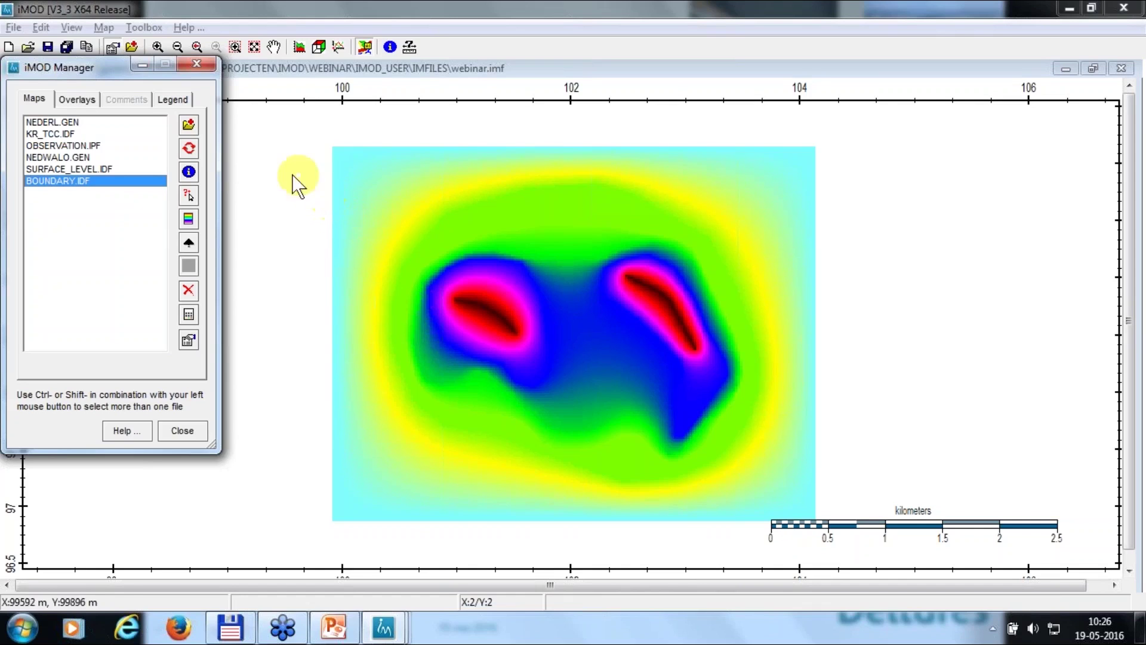
pyautogui.click(103, 28)
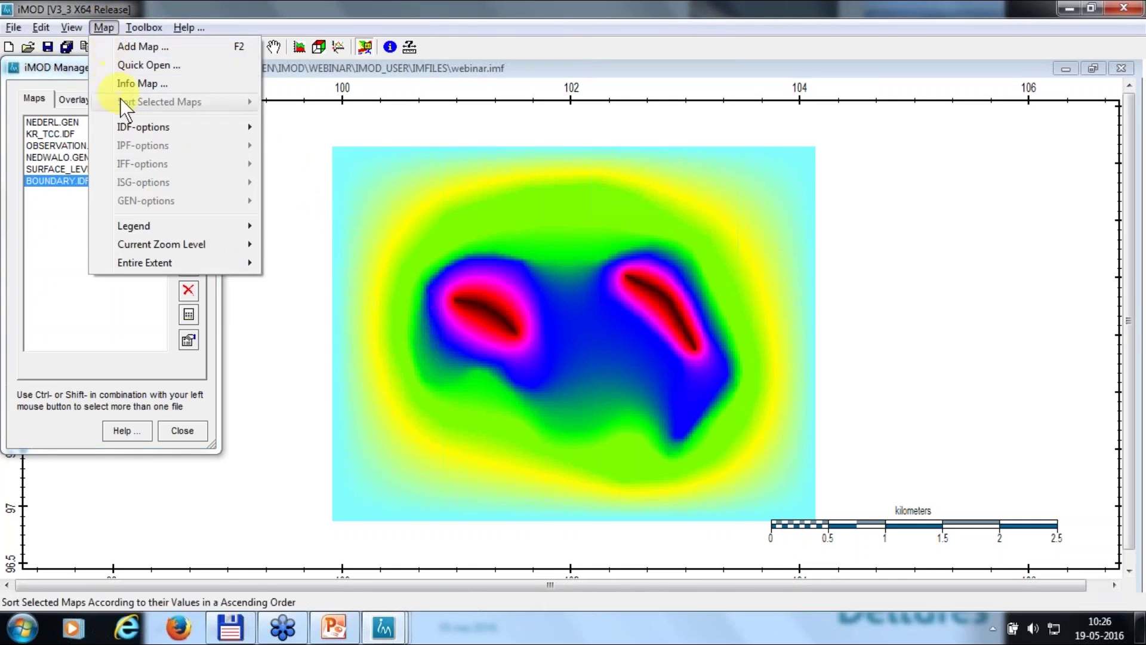
pyautogui.moveTo(127, 125)
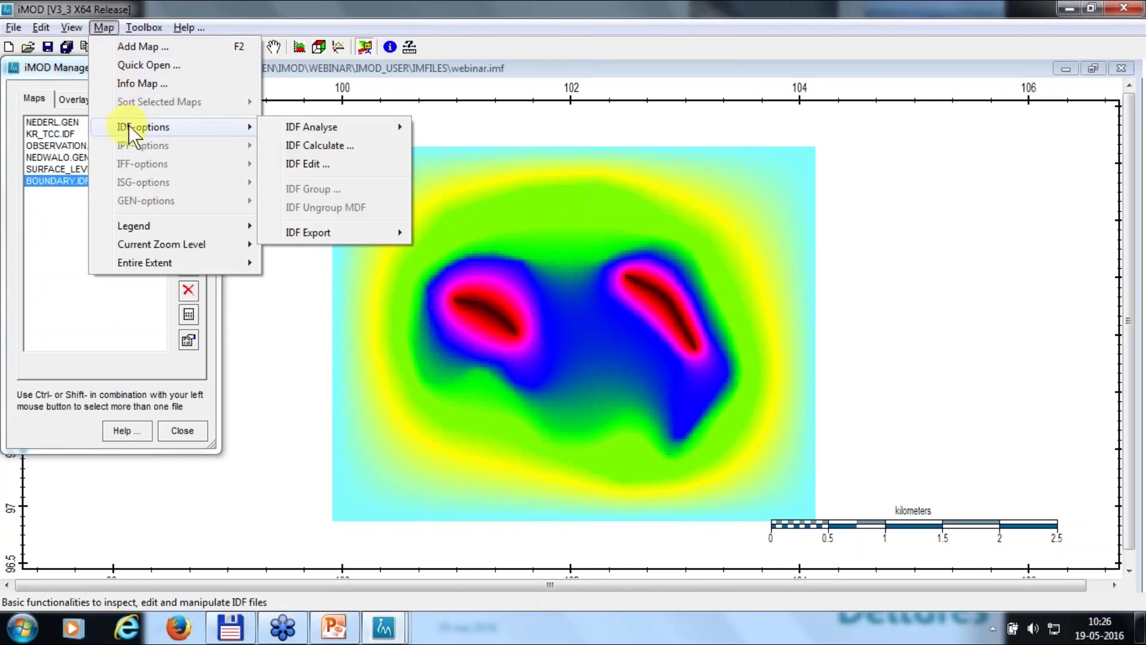
pyautogui.click(328, 162)
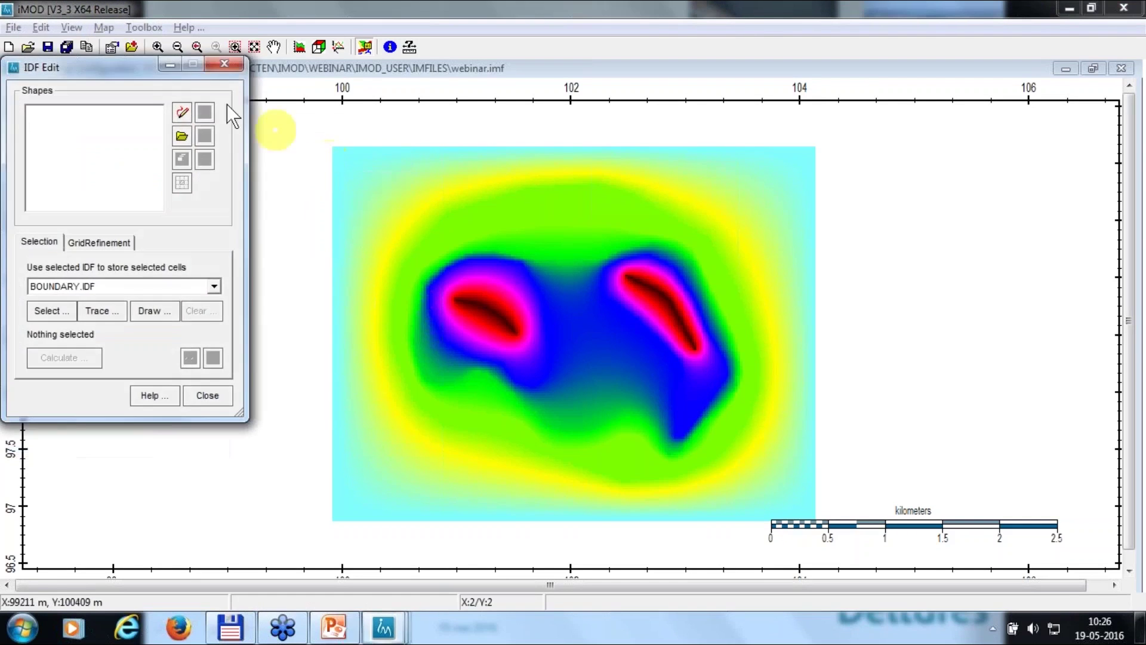
pyautogui.moveTo(142, 72); pyautogui.dragTo(169, 128)
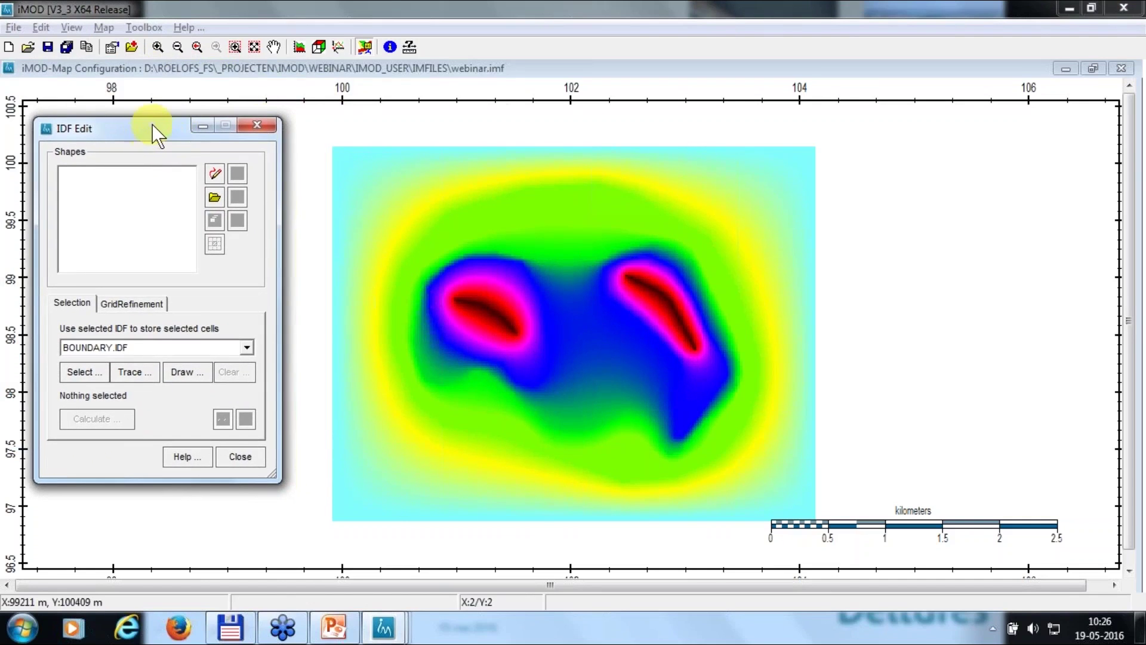
# Select all BOUNDARY.IDF cells with a value > 0.1, skipping NoData cells, and close the selection window
pyautogui.click(89, 373)
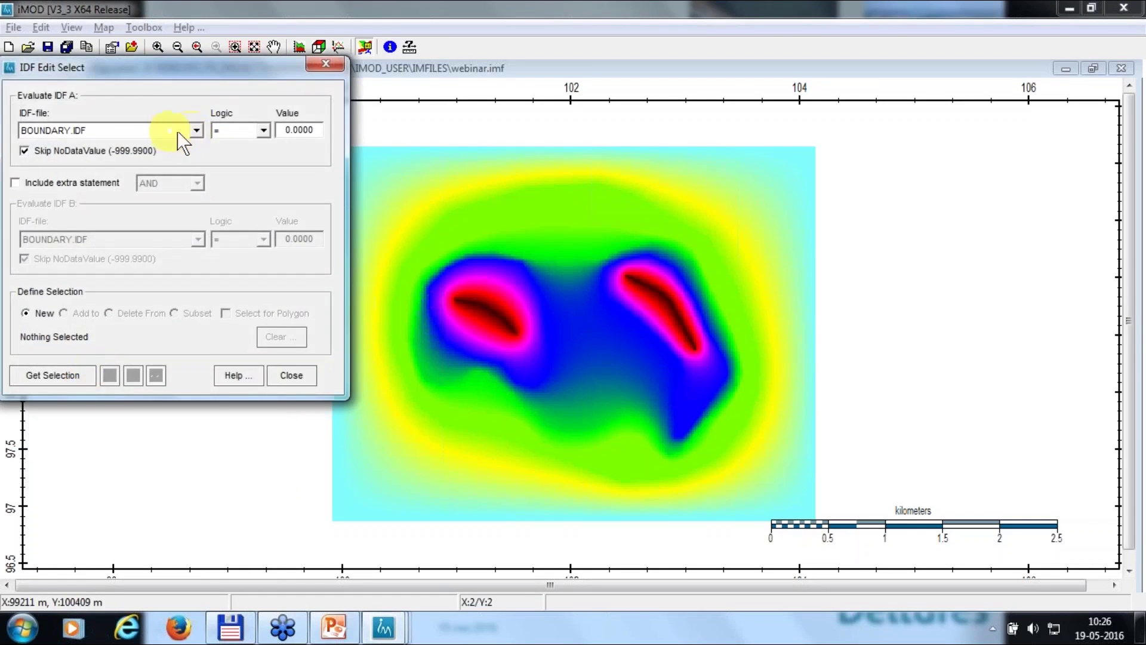
pyautogui.click(279, 130)
pyautogui.write('0.1')
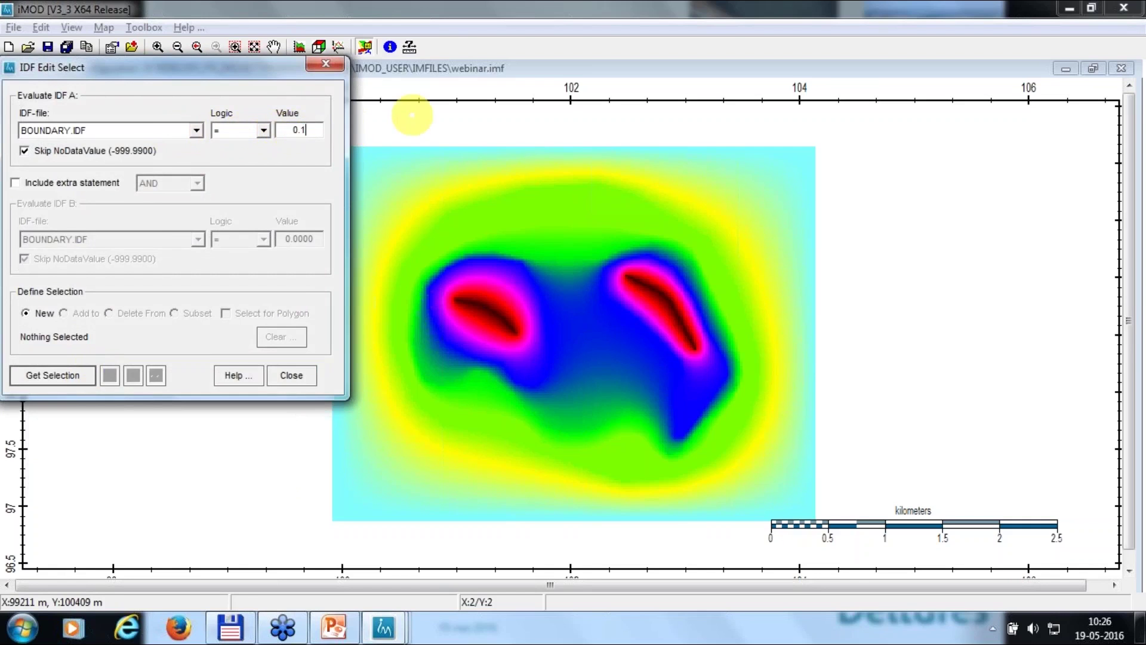
pyautogui.click(58, 374)
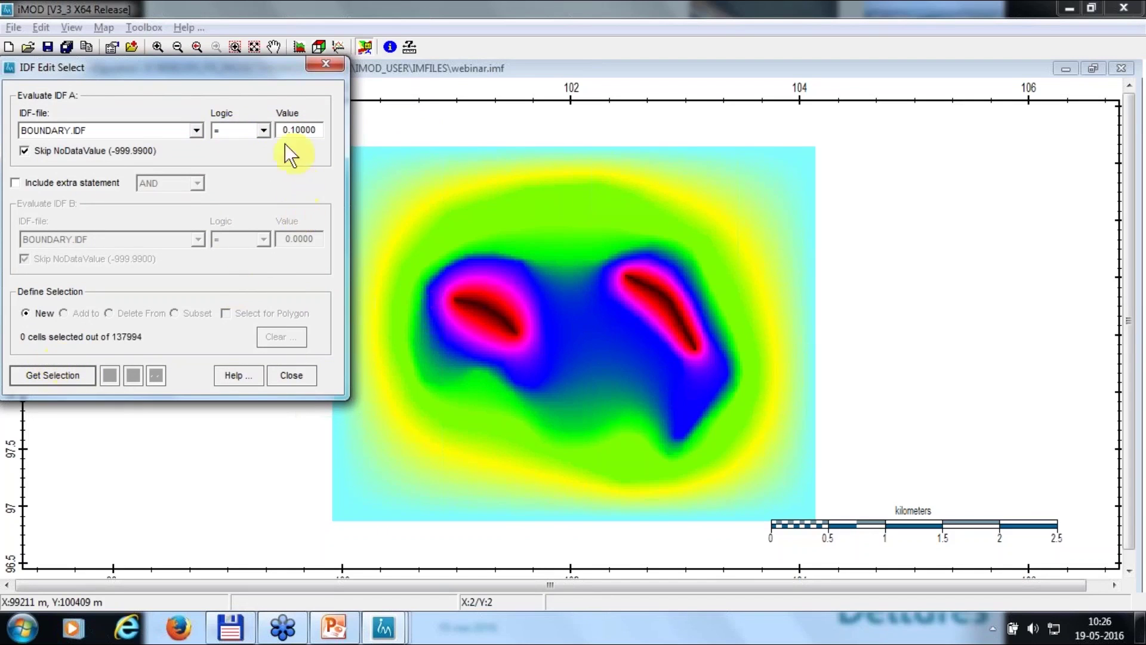
pyautogui.click(263, 130)
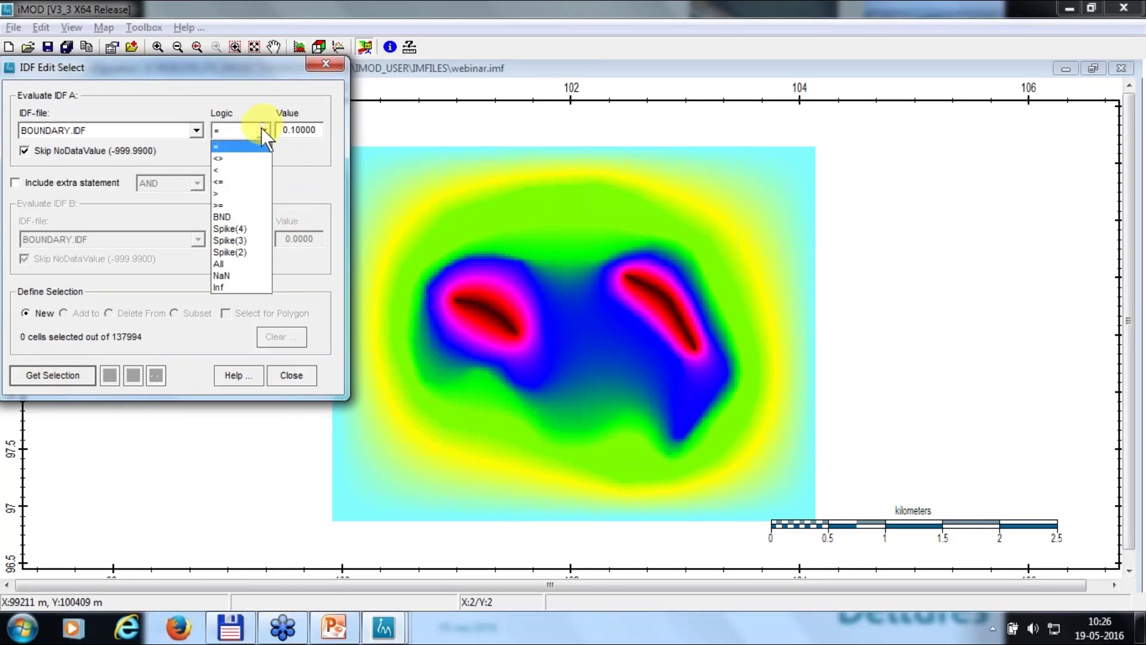
pyautogui.click(232, 192)
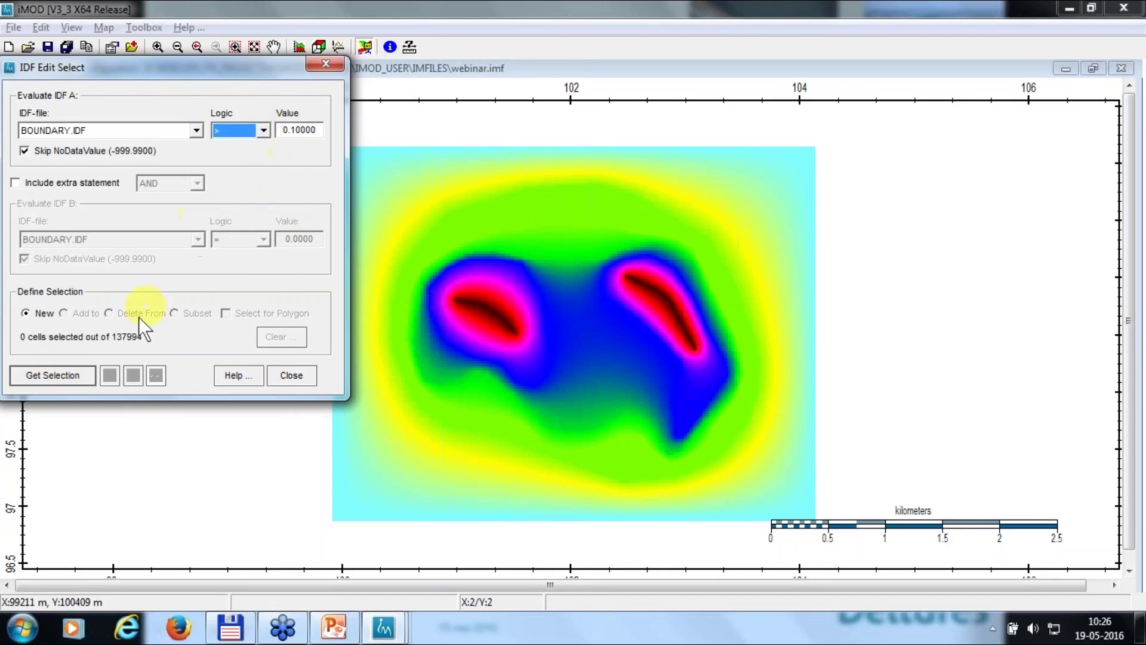
pyautogui.click(67, 375)
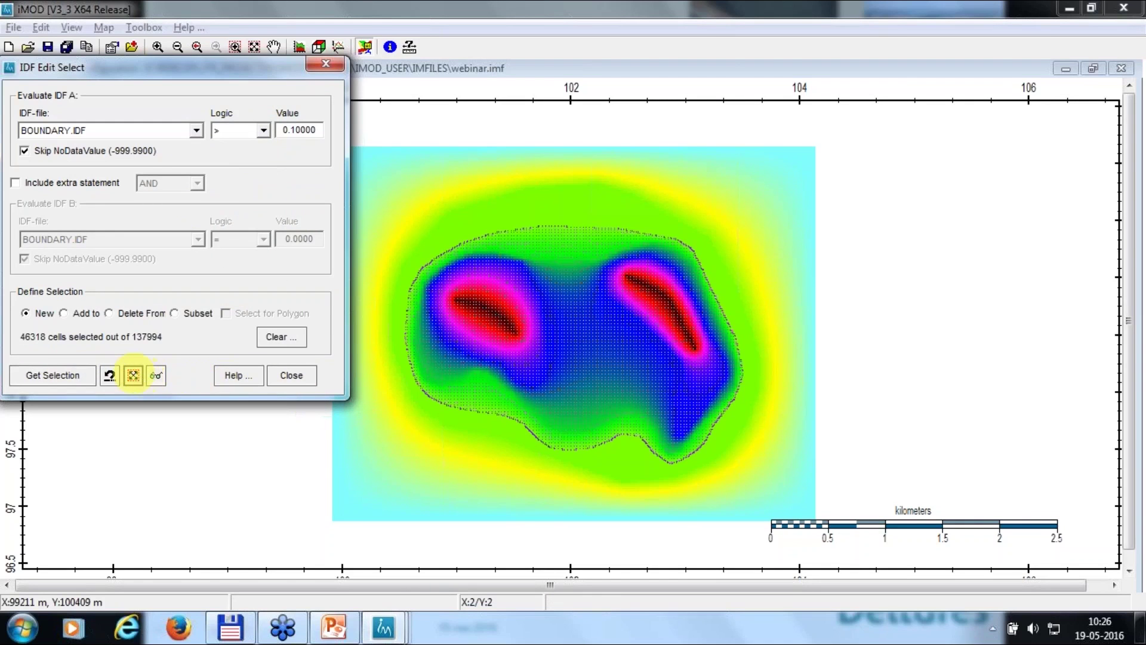
pyautogui.click(132, 375)
pyautogui.moveTo(269, 62); pyautogui.dragTo(332, 75)
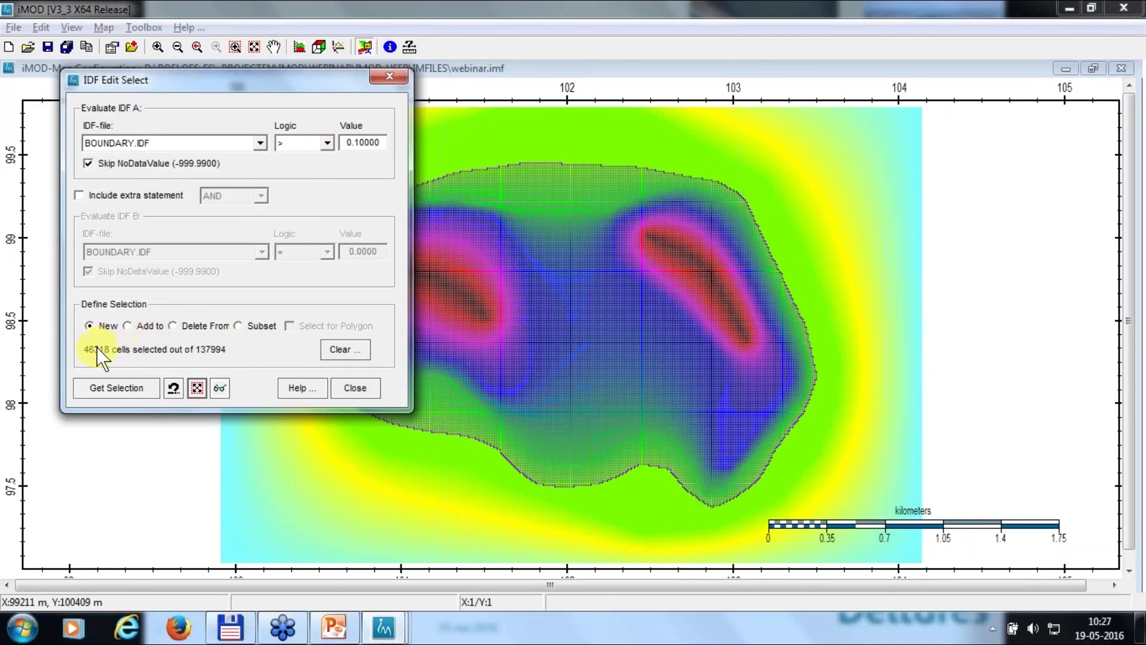
pyautogui.click(357, 389)
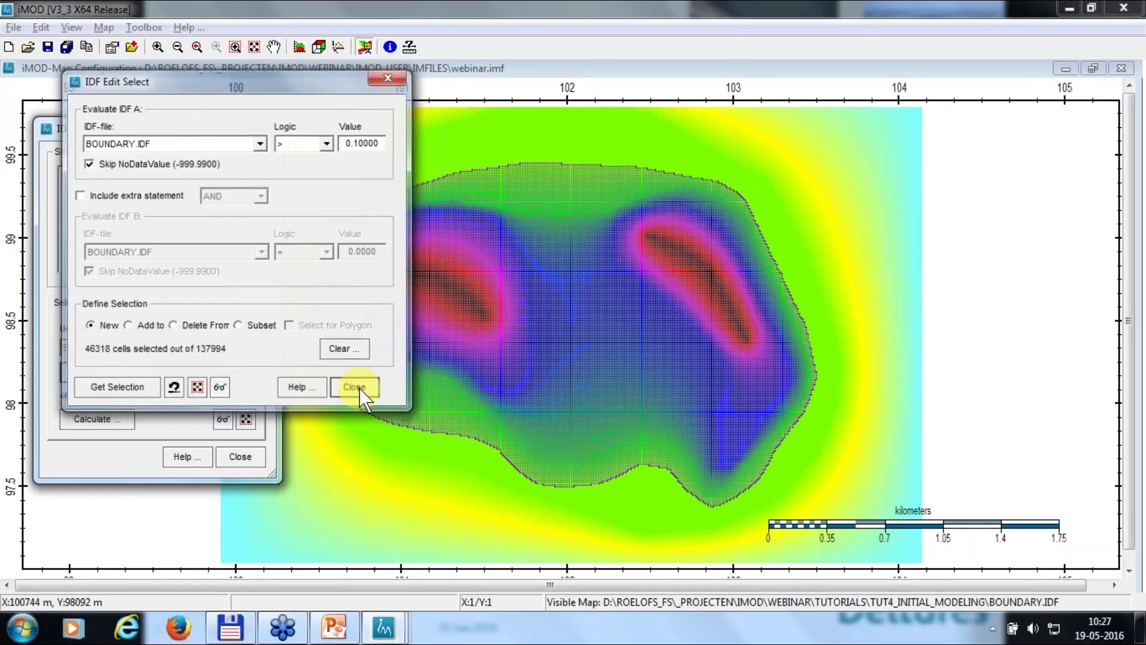
# Calculate a new value of 1 for the selected island cells and assign it to BOUNDARY.IDF
pyautogui.click(99, 417)
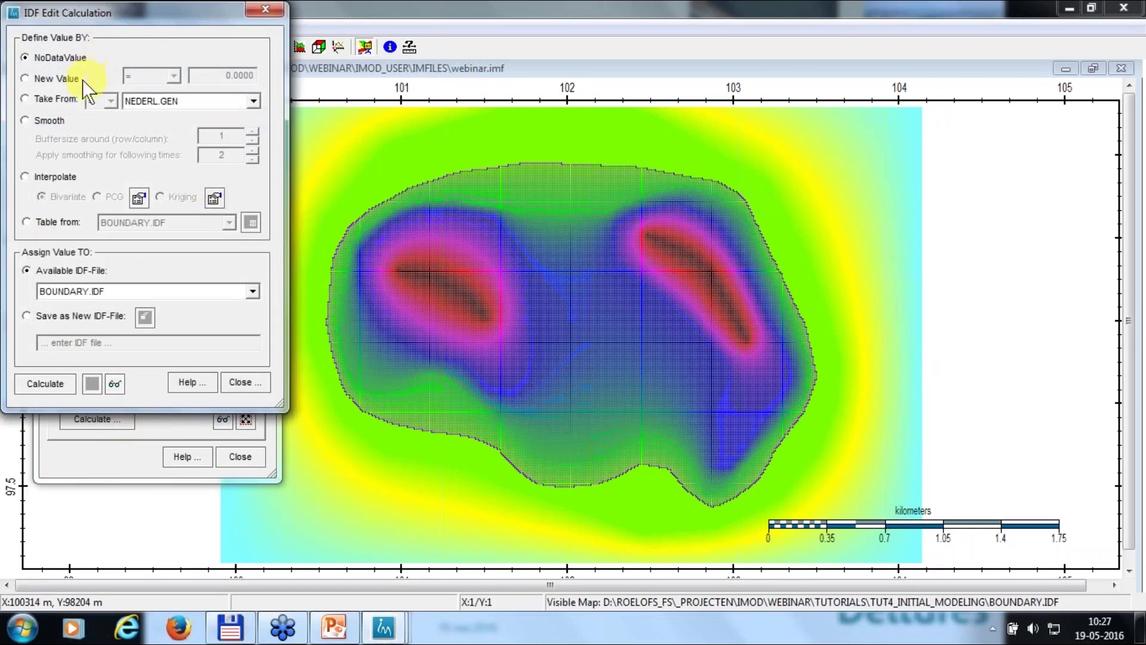
pyautogui.click(62, 78)
pyautogui.moveTo(209, 76); pyautogui.dragTo(256, 76)
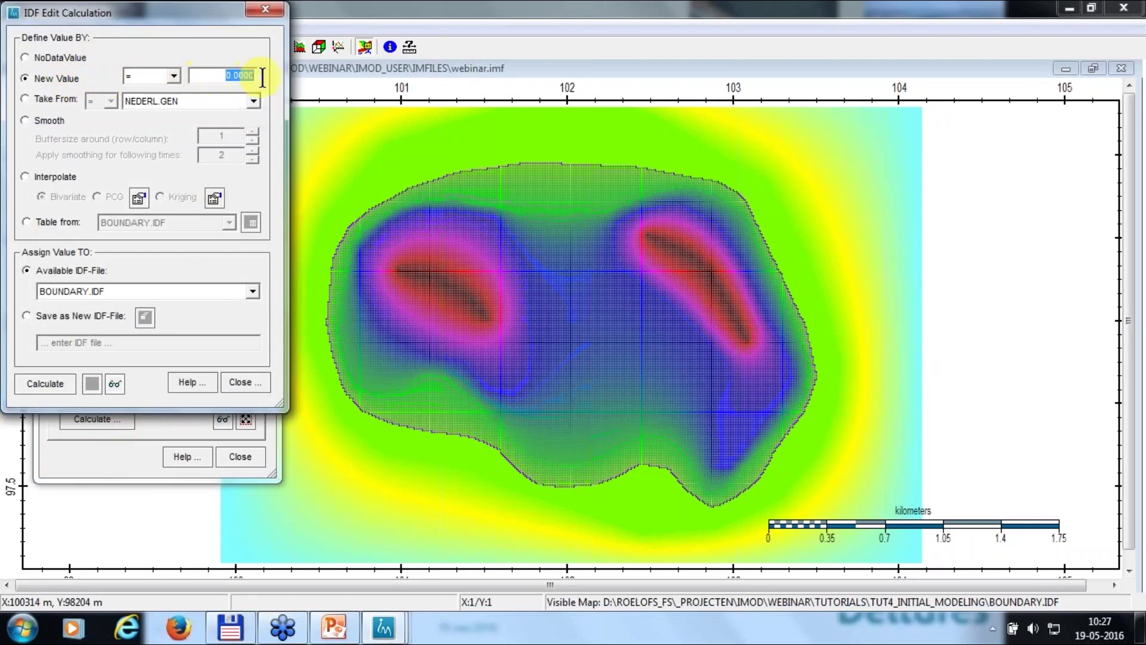
pyautogui.write('1')
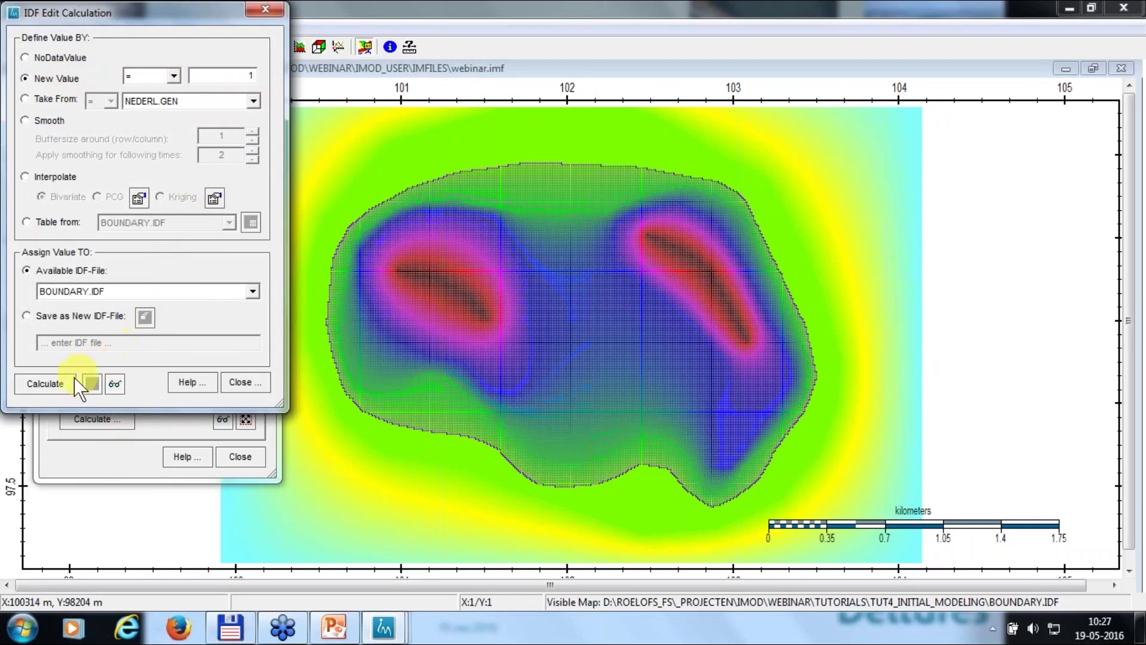
pyautogui.click(44, 383)
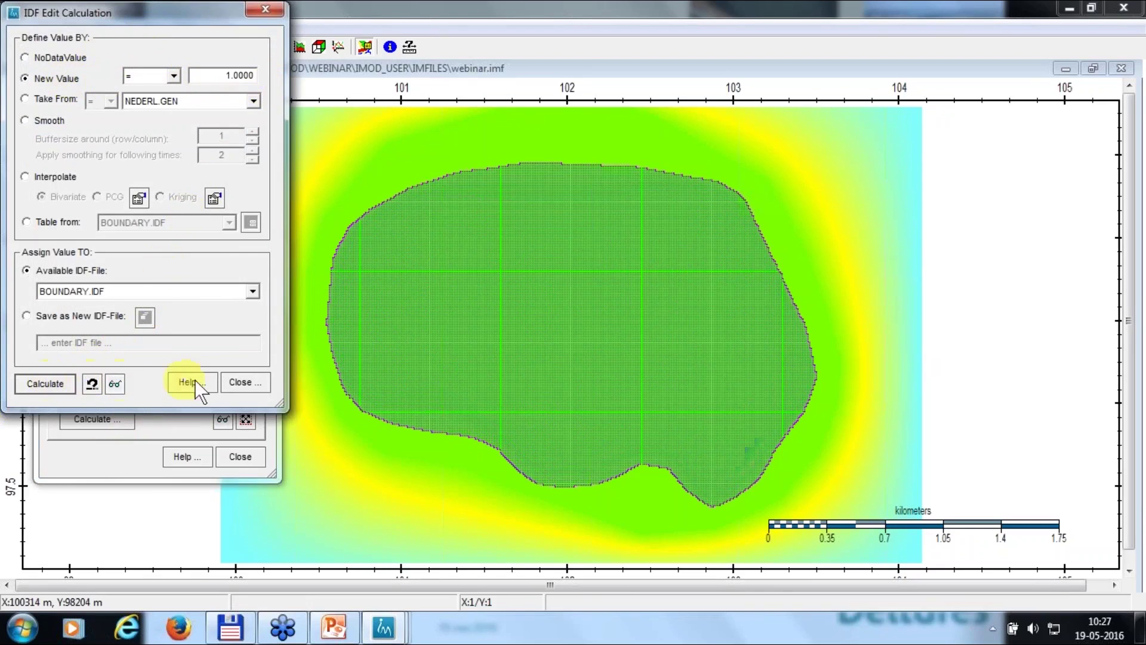
# Leave the IDF calculation and IDF Edit, confirming the exit, and inspect the BOUNDARY.IDF values inside the island
pyautogui.click(242, 383)
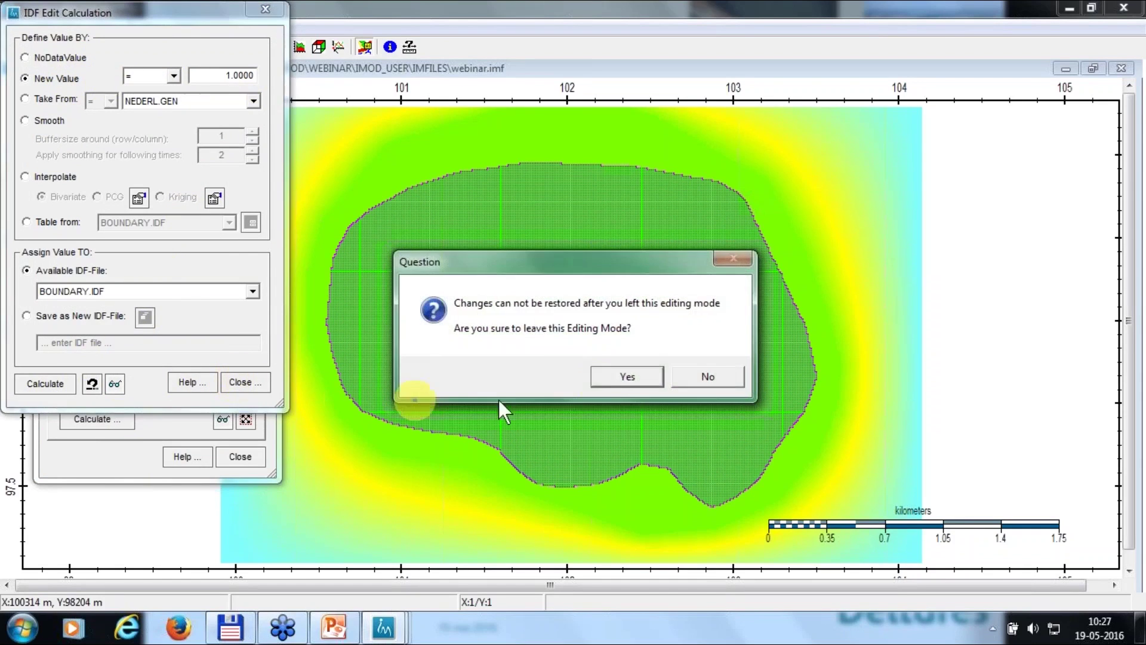
pyautogui.click(621, 376)
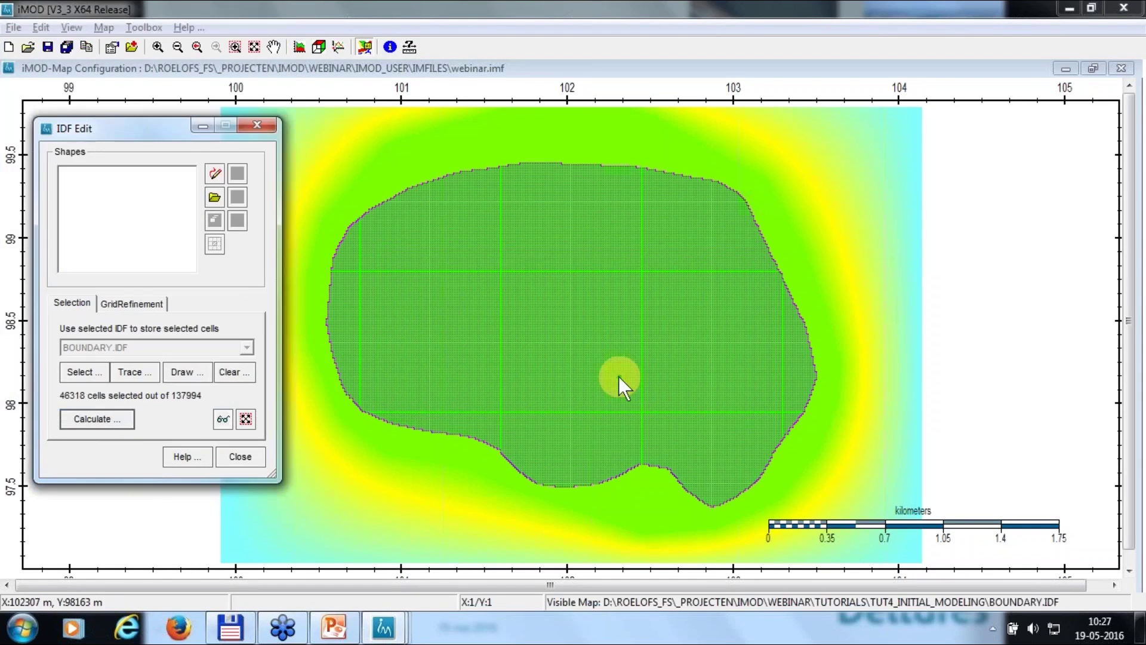
pyautogui.click(245, 455)
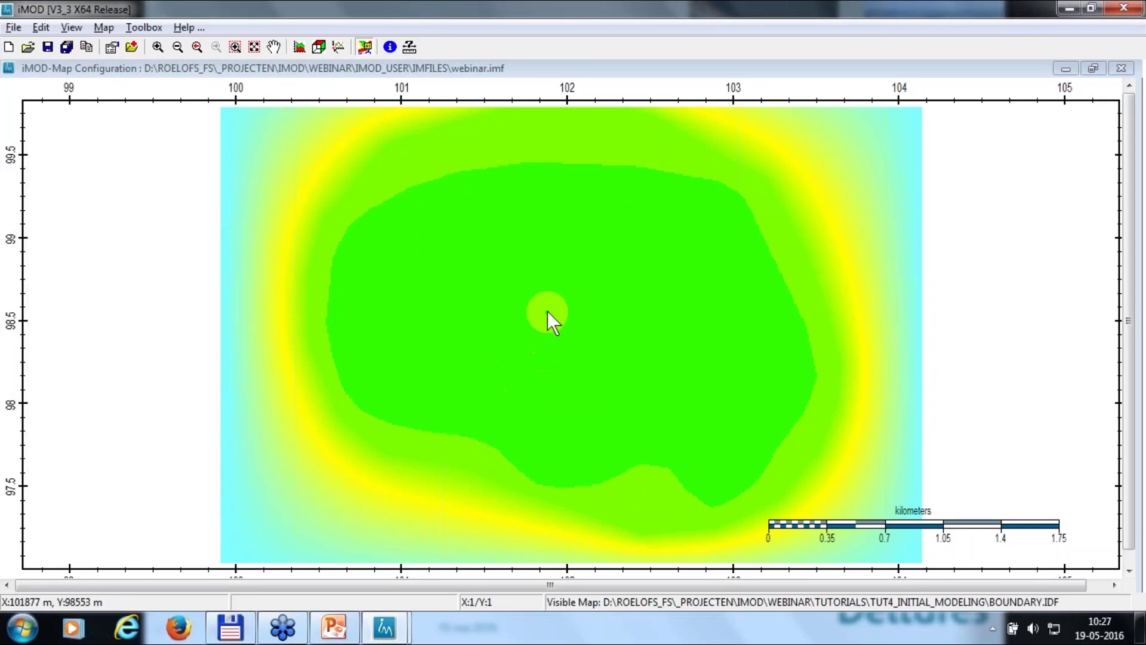
pyautogui.click(521, 295)
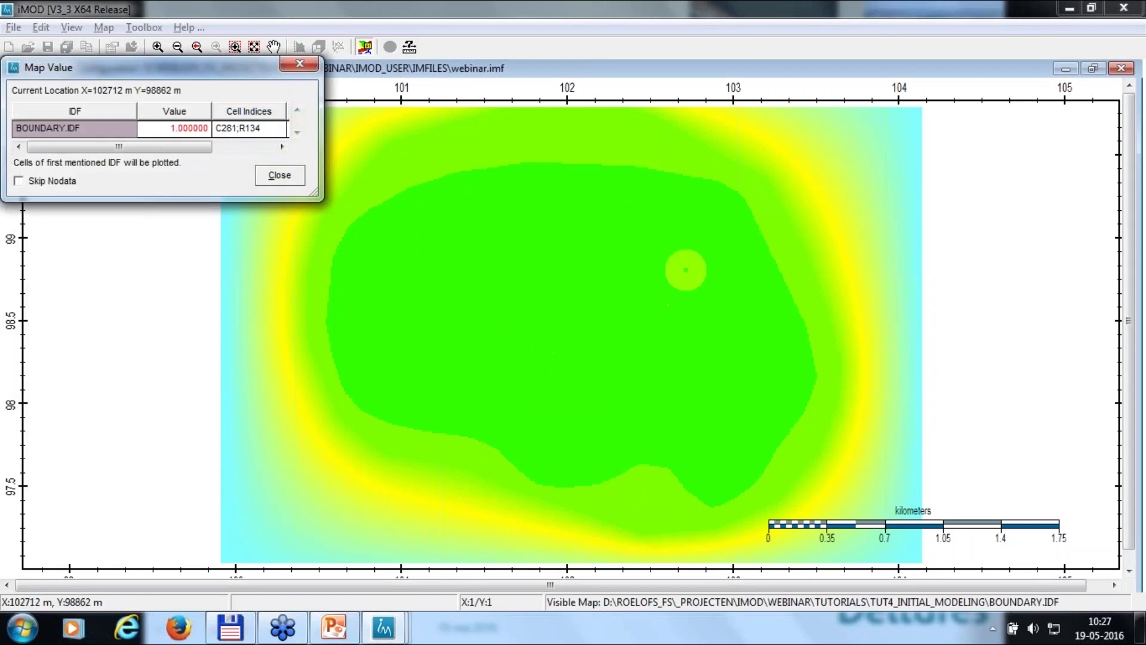
pyautogui.click(630, 304)
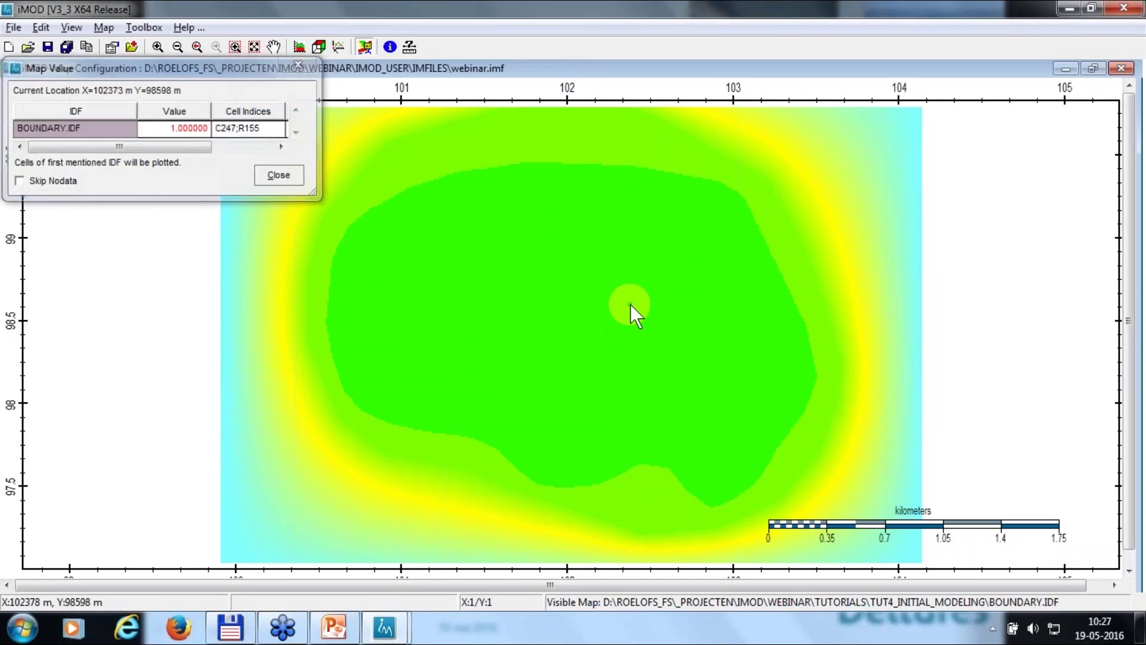
# In a new IDF Edit session, select all BOUNDARY.IDF cells whose value is not equal (<>) to 1
pyautogui.click(81, 26)
pyautogui.moveTo(95, 25)
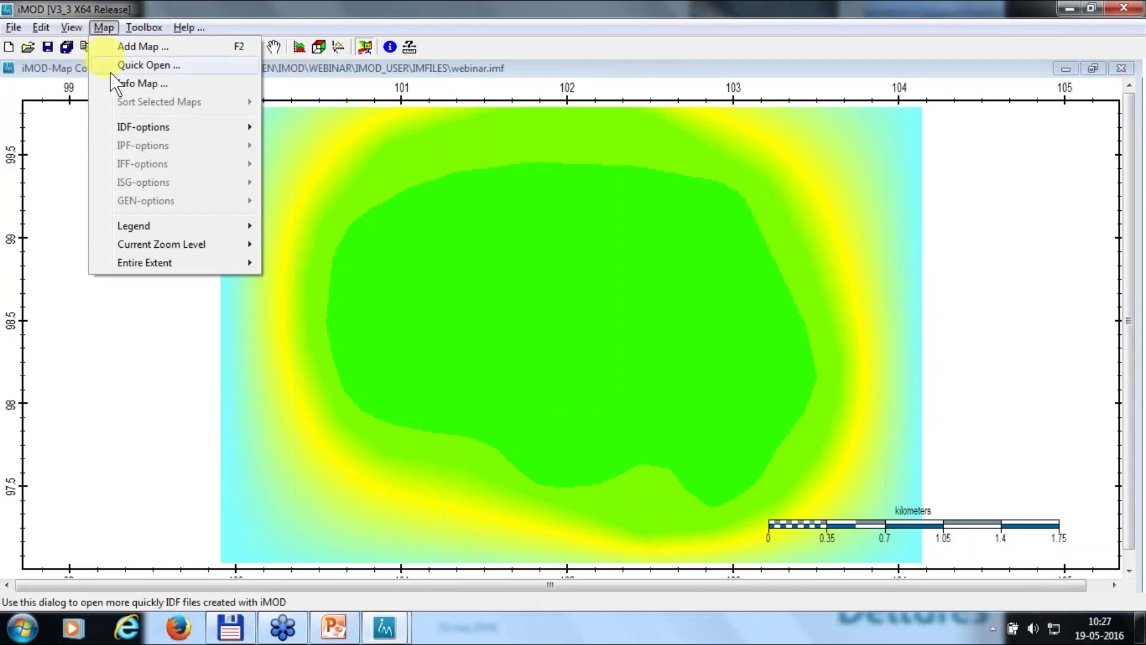
pyautogui.moveTo(127, 126)
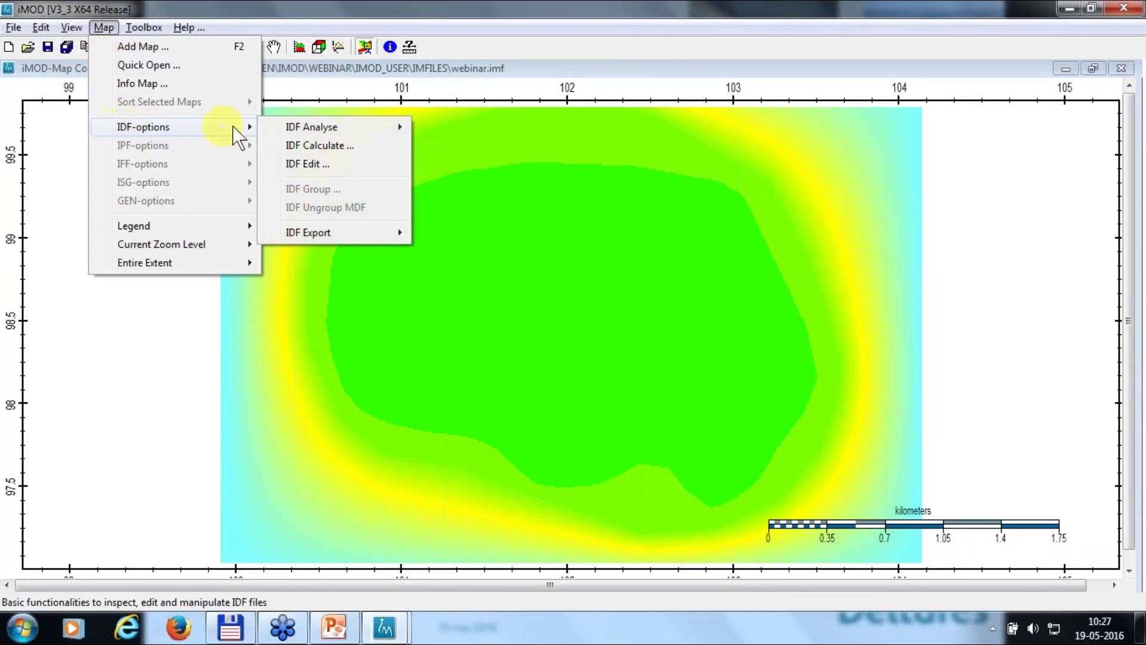
pyautogui.click(318, 163)
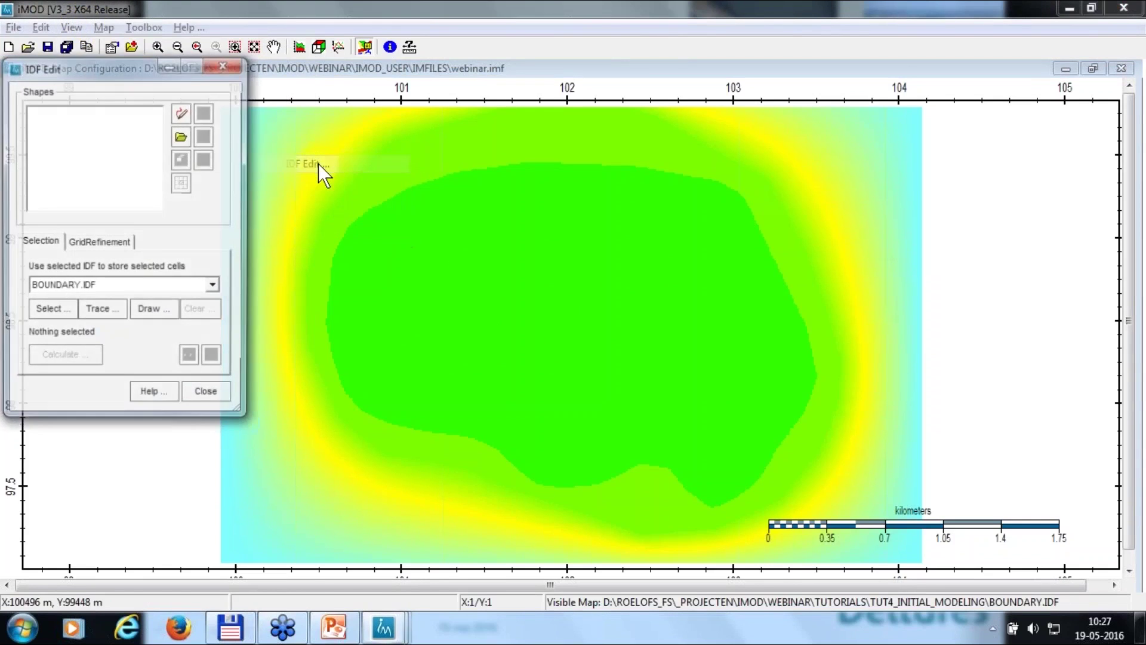
pyautogui.click(59, 309)
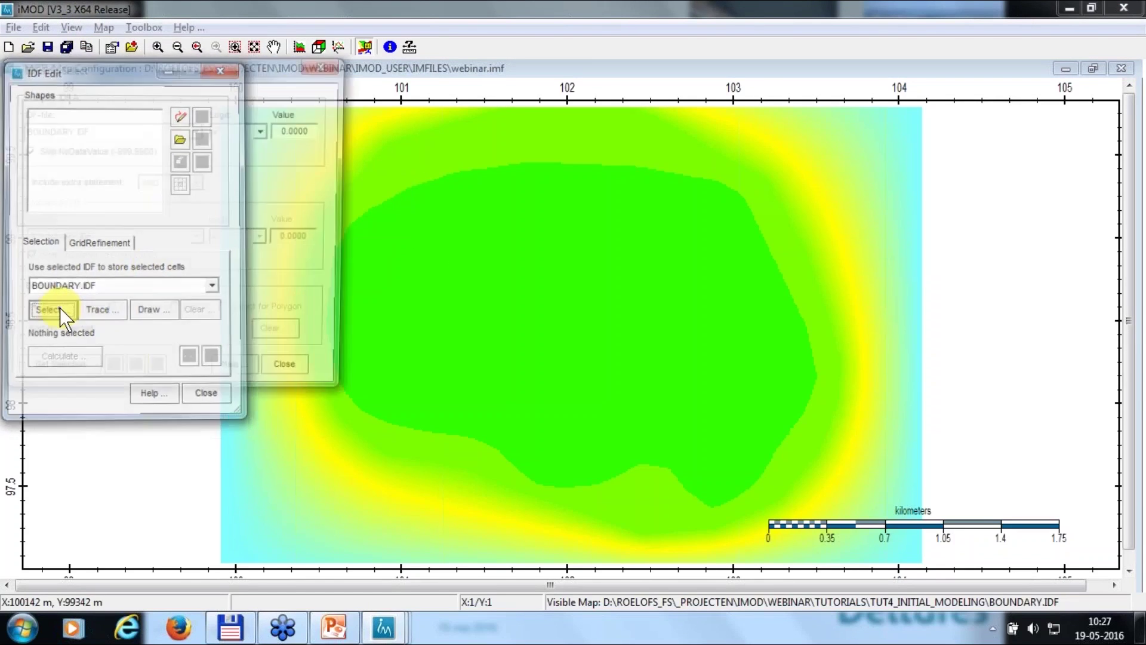
pyautogui.click(263, 131)
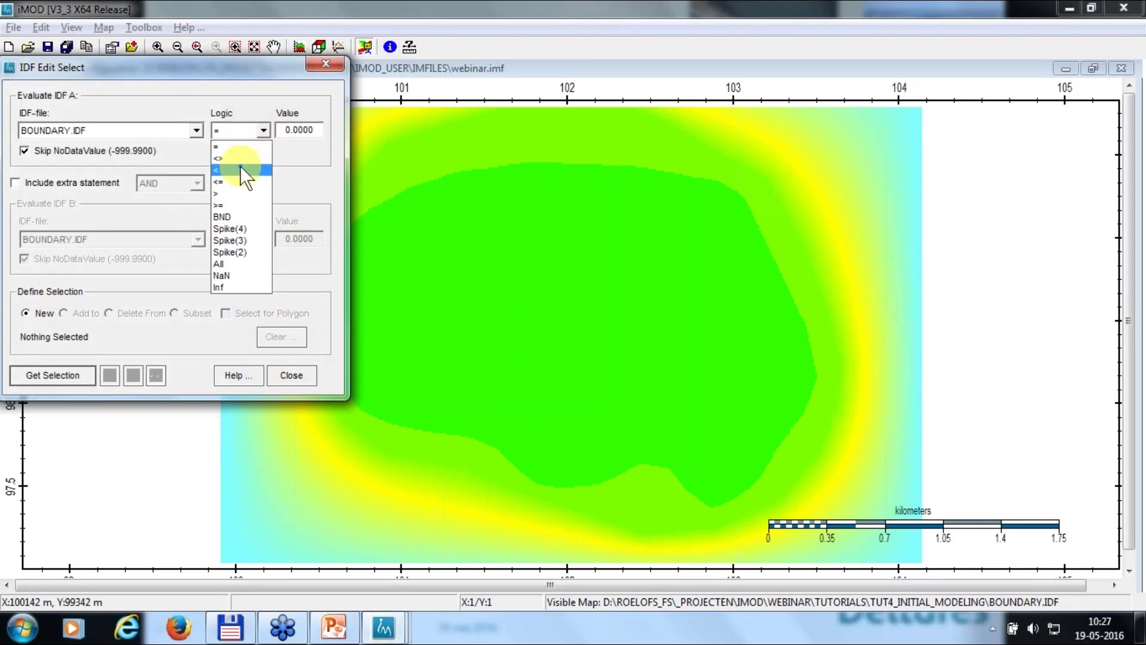
pyautogui.click(239, 159)
pyautogui.doubleClick(309, 130)
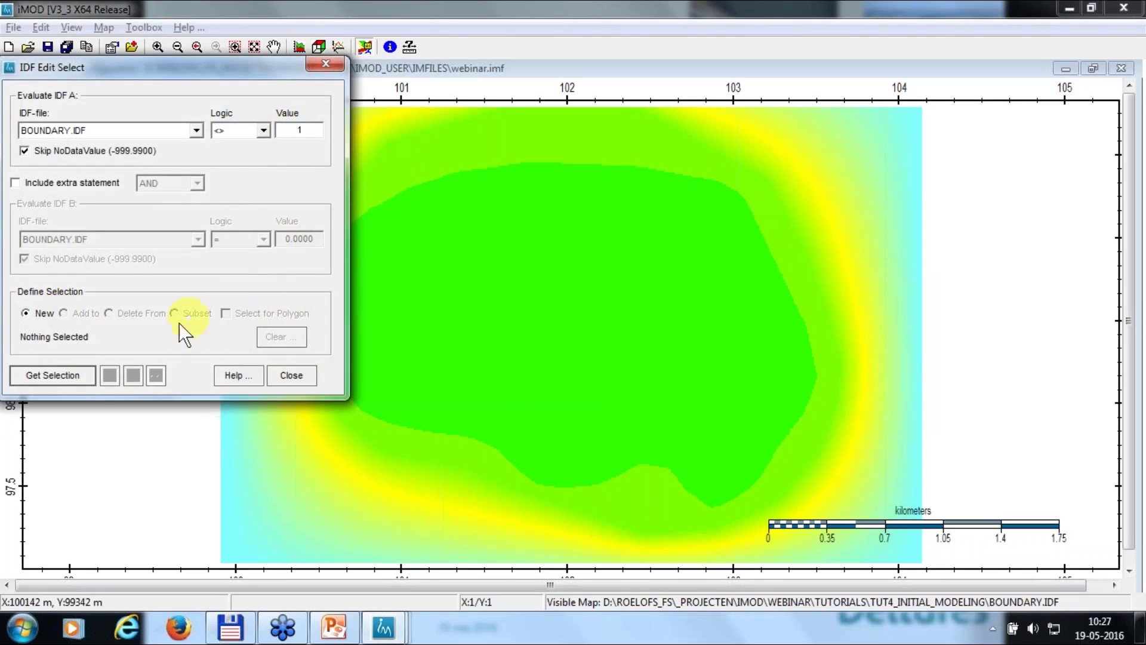
pyautogui.click(80, 371)
pyautogui.click(134, 374)
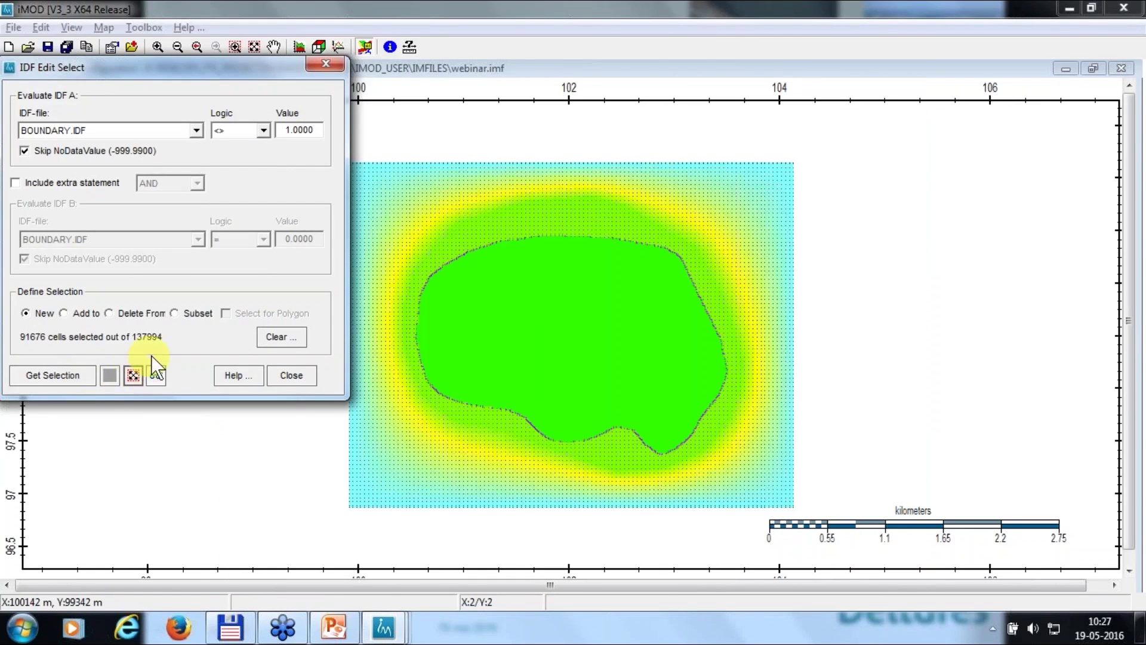
pyautogui.click(287, 375)
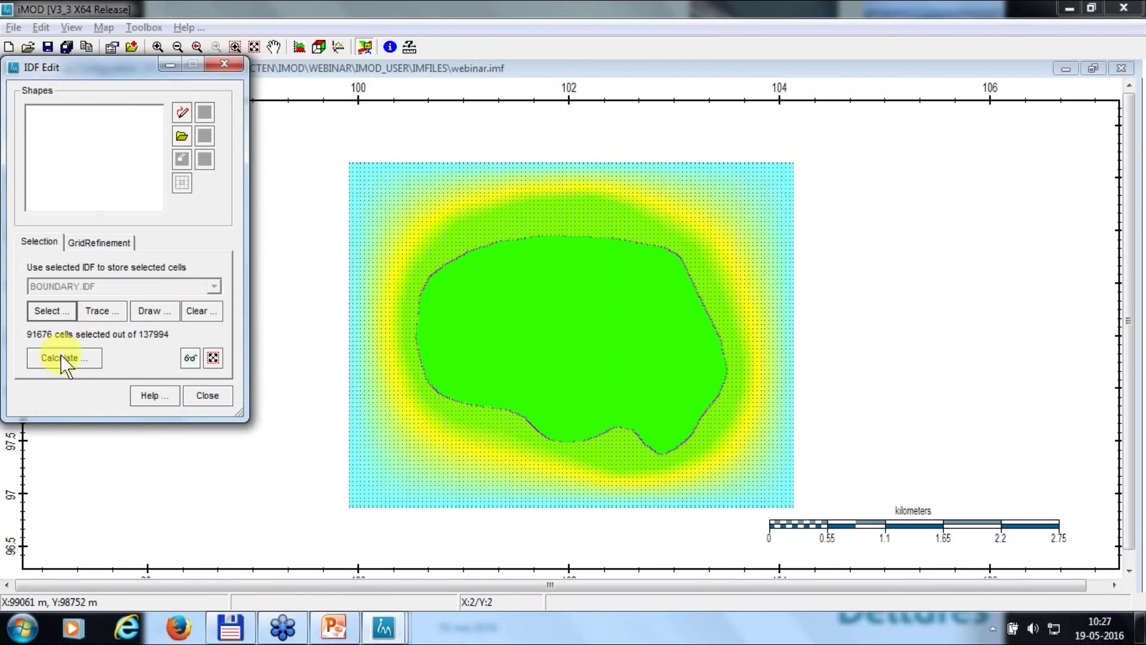
# Assign the new value -1 to the selected BOUNDARY.IDF cells, leave IDF Edit, and inspect the map values outside and inside the island
pyautogui.click(60, 356)
pyautogui.click(67, 79)
pyautogui.moveTo(199, 75); pyautogui.dragTo(269, 73)
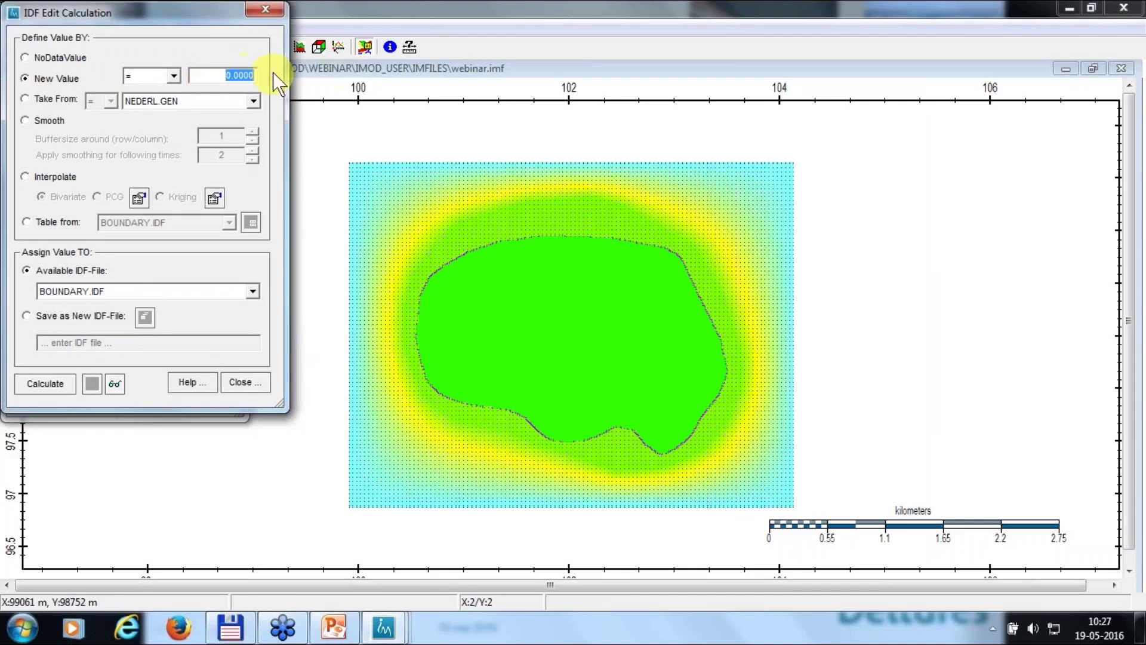
pyautogui.write('-1')
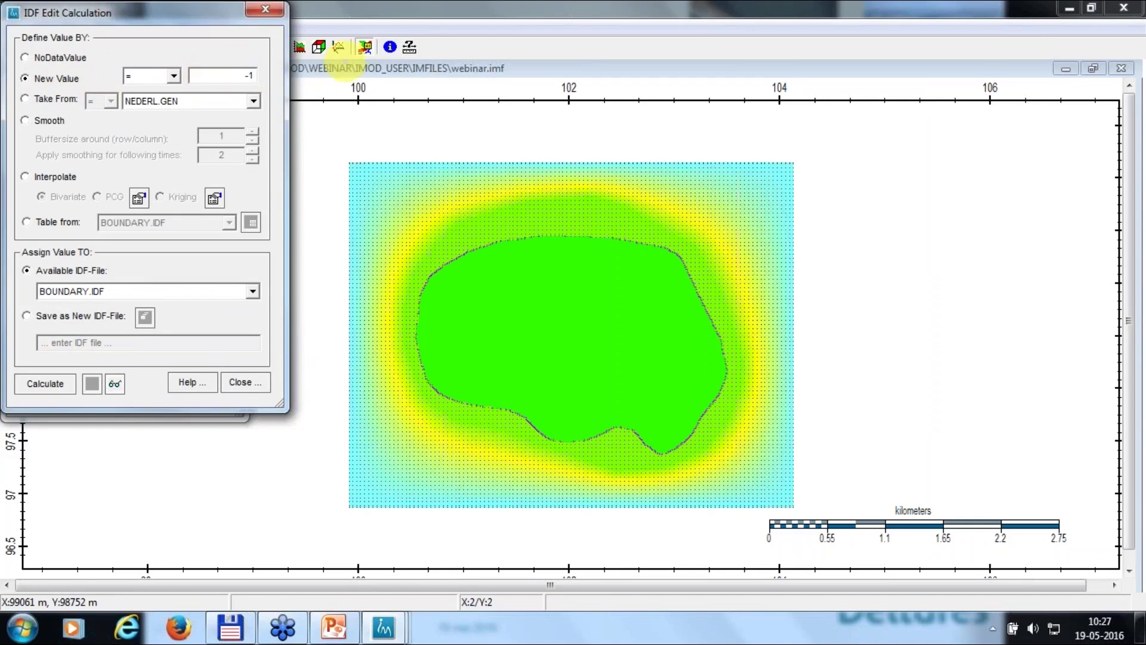
pyautogui.click(51, 380)
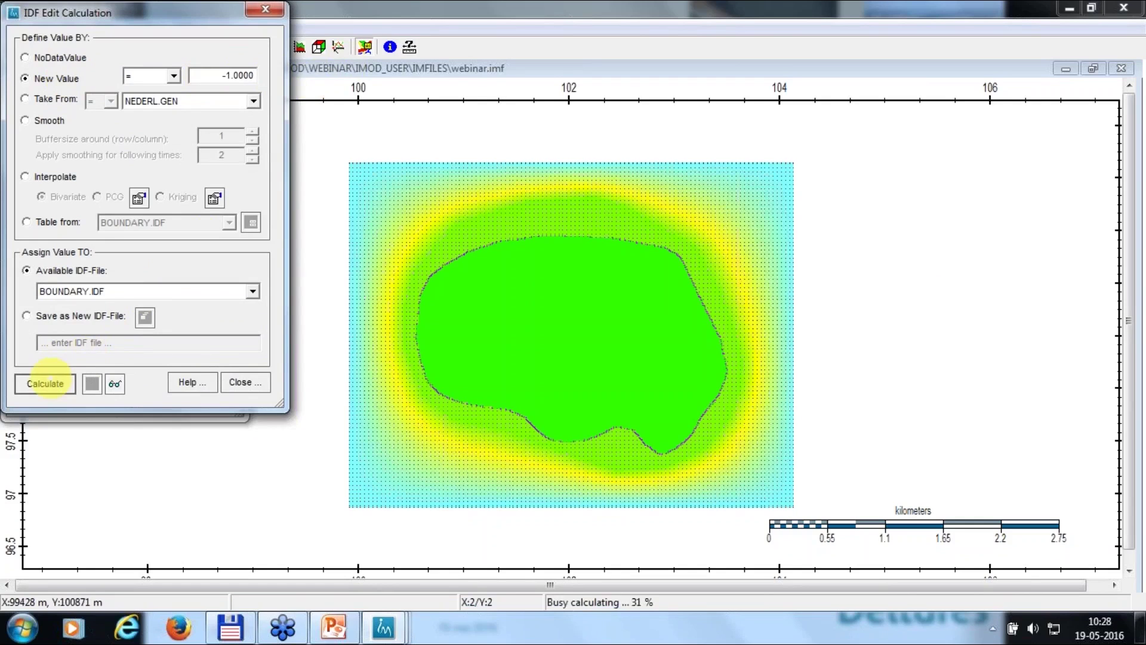
pyautogui.click(255, 380)
pyautogui.click(627, 375)
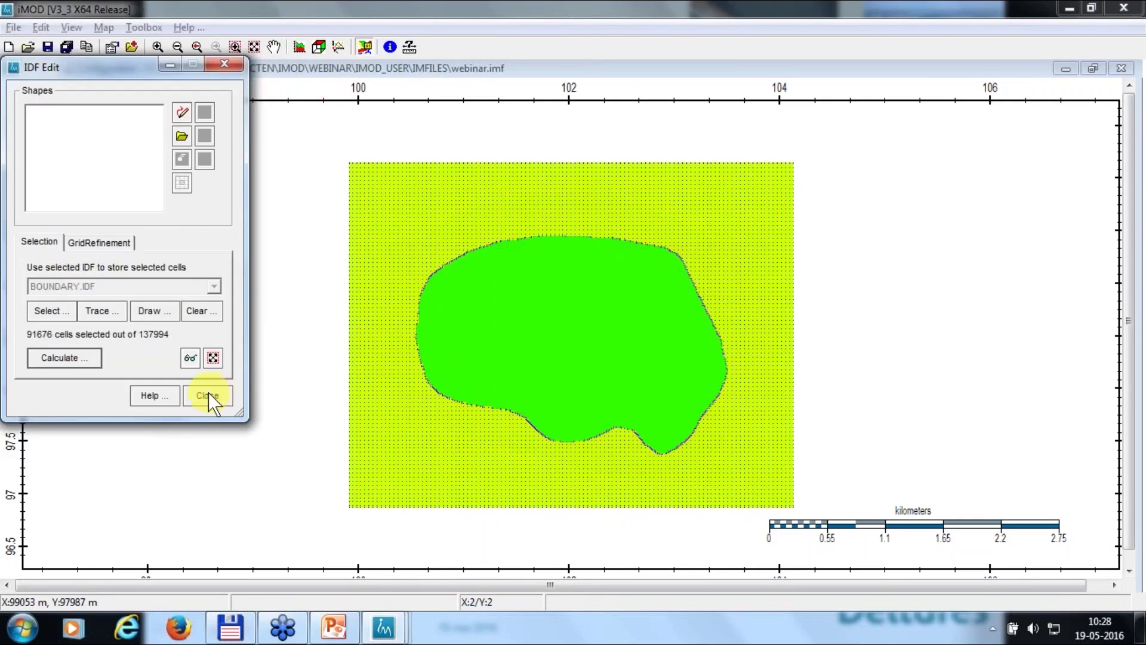
pyautogui.click(209, 393)
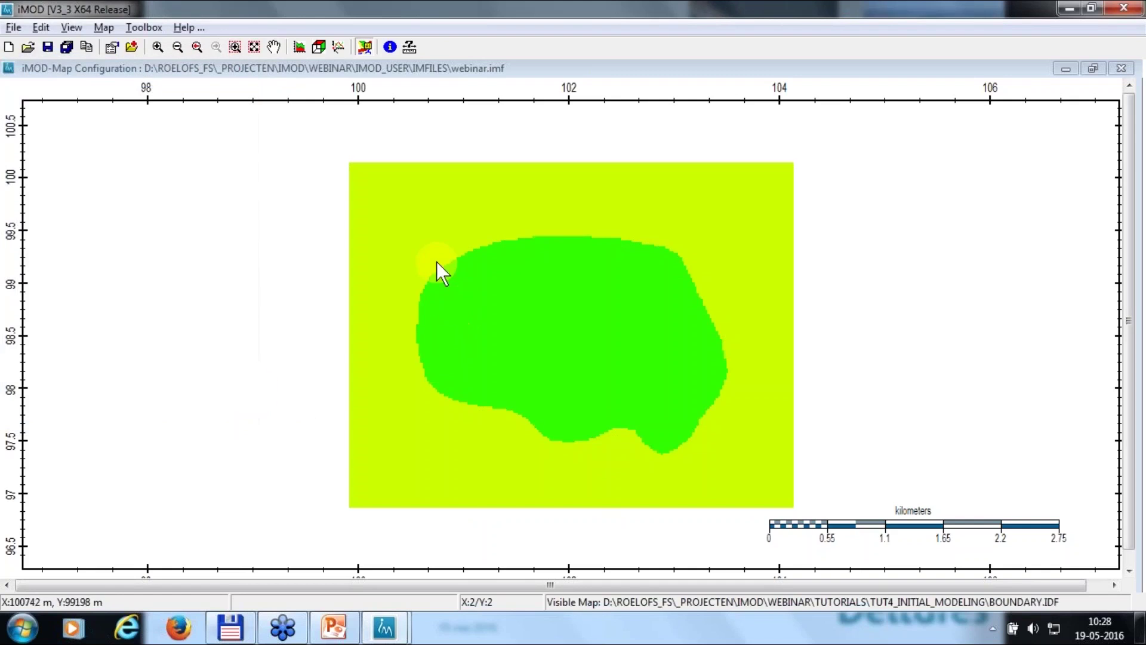
pyautogui.click(428, 206)
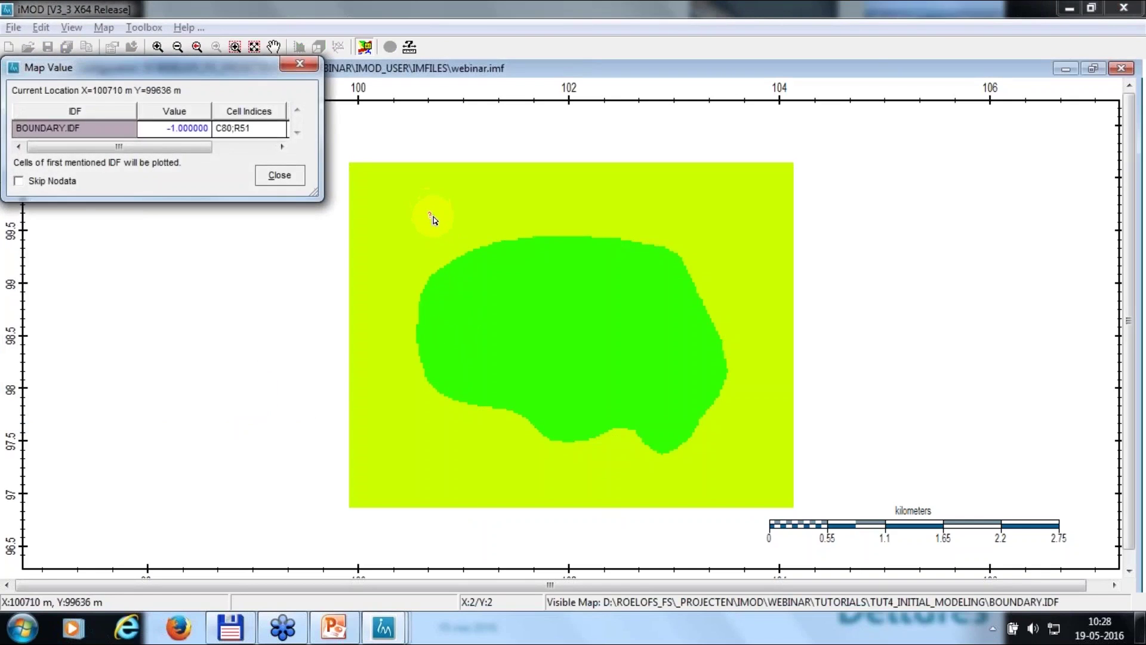
pyautogui.rightClick(583, 341)
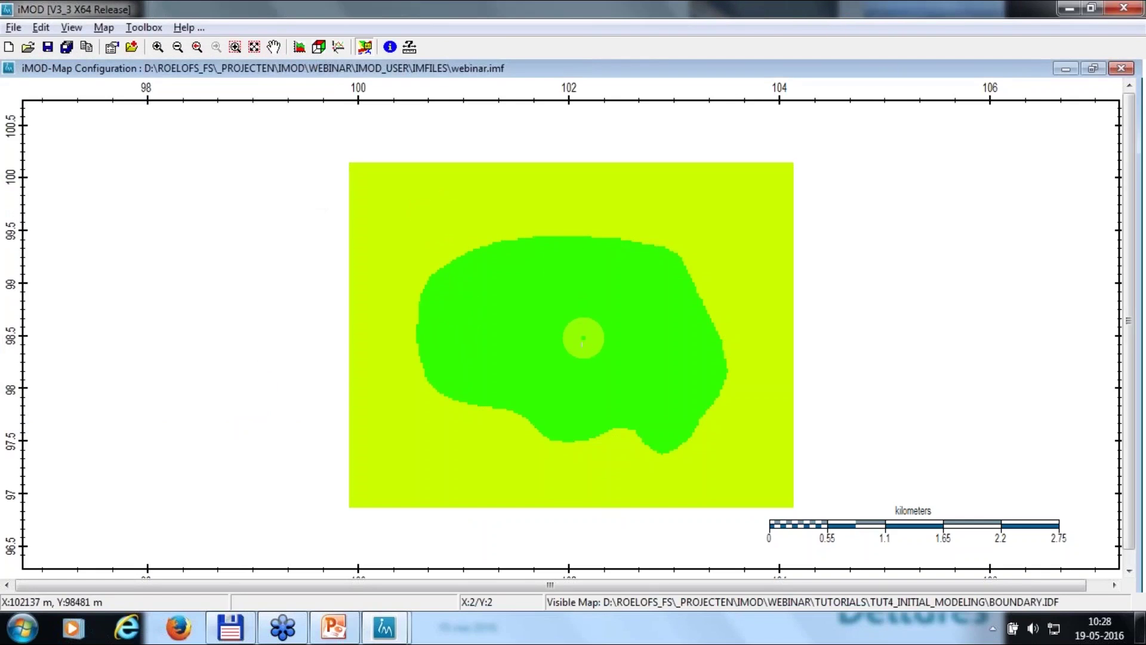
# Deselect BOUNDARY.IDF in the iMOD Manager and redraw the map to show only the island sketch
pyautogui.click(113, 47)
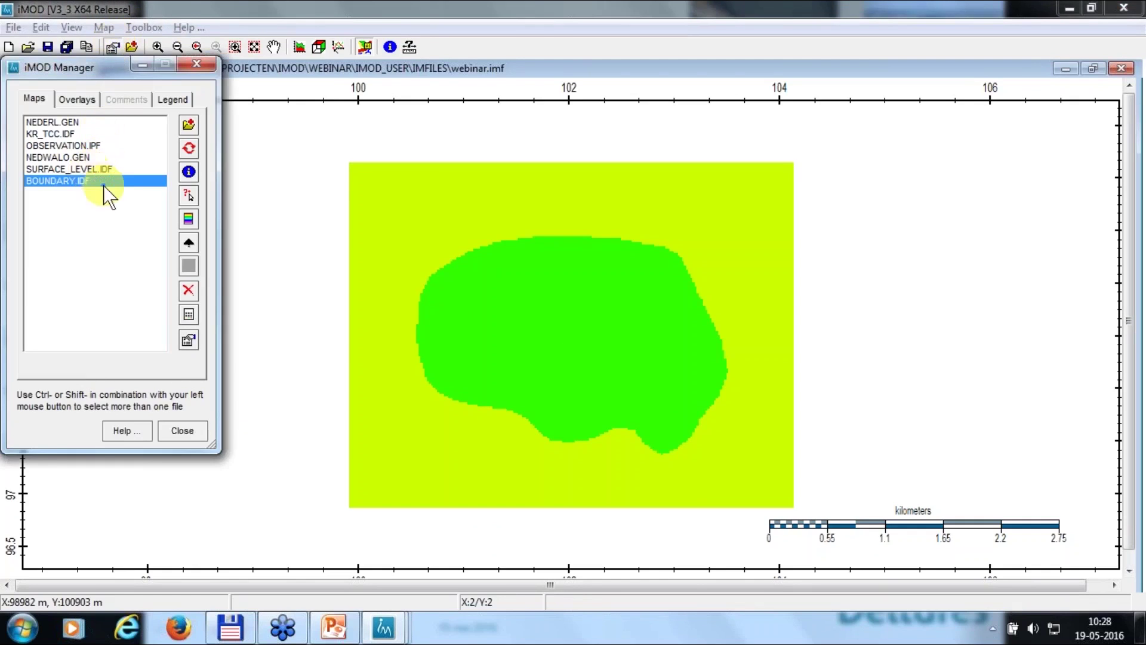
pyautogui.click(337, 630)
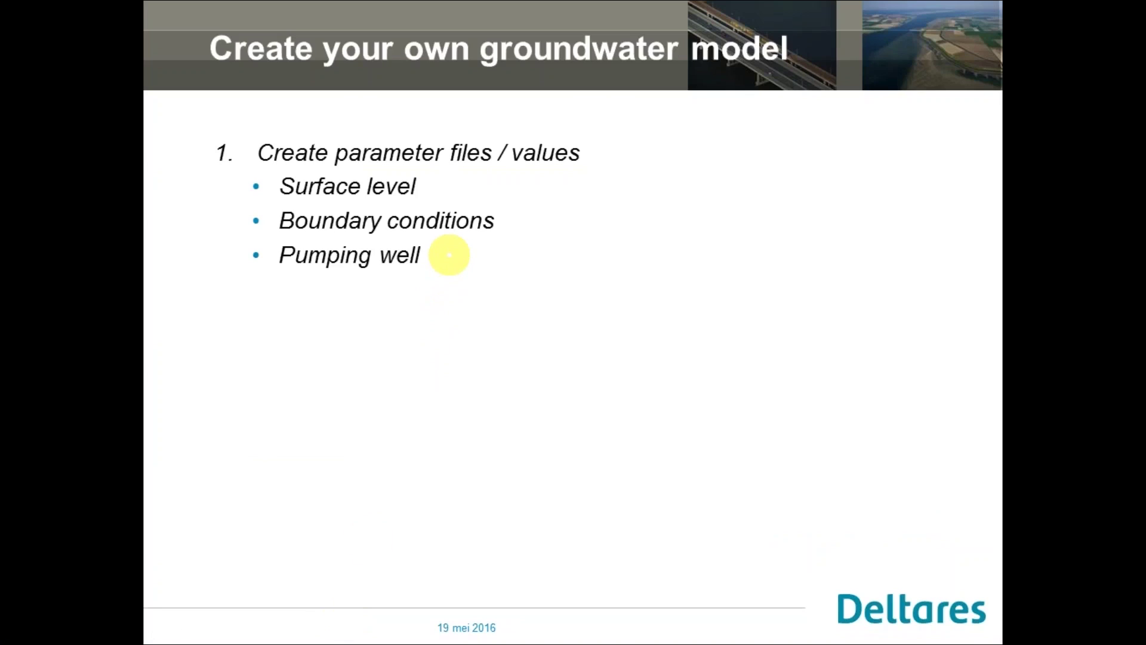
pyautogui.hotkey('alt', 'Tab')
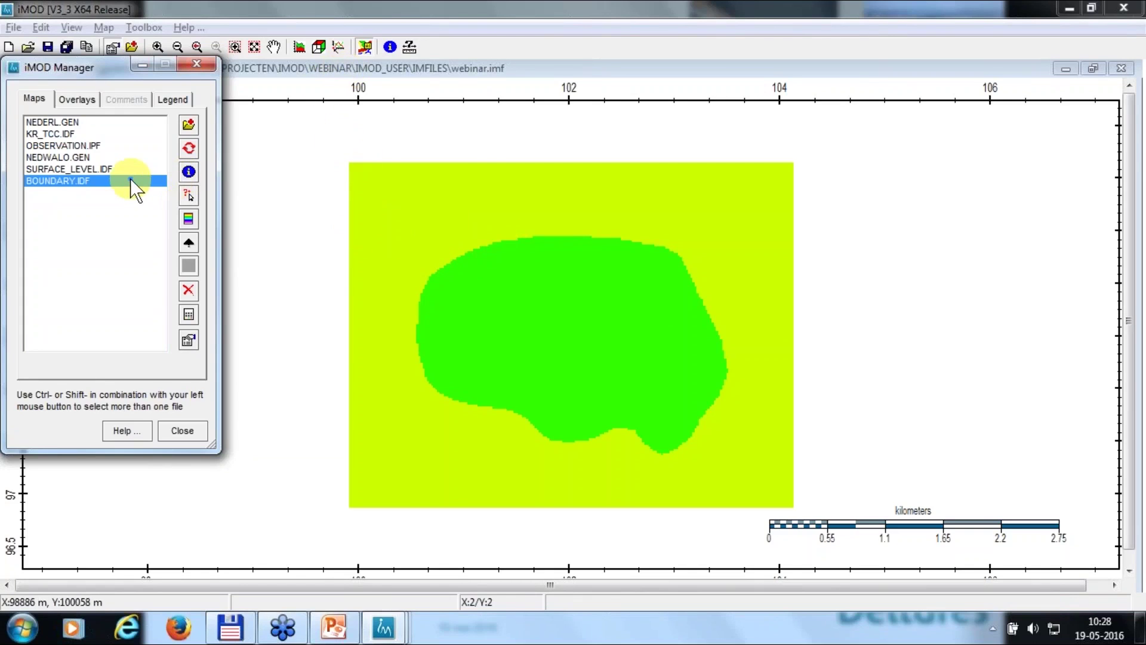
pyautogui.click(189, 148)
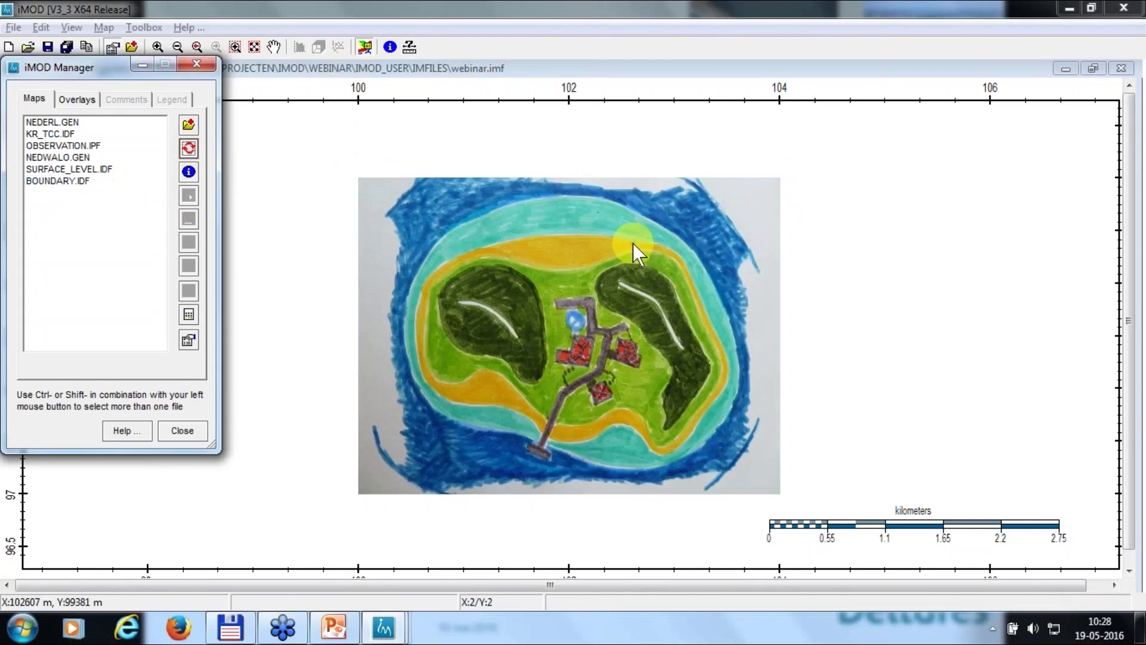
pyautogui.click(576, 322)
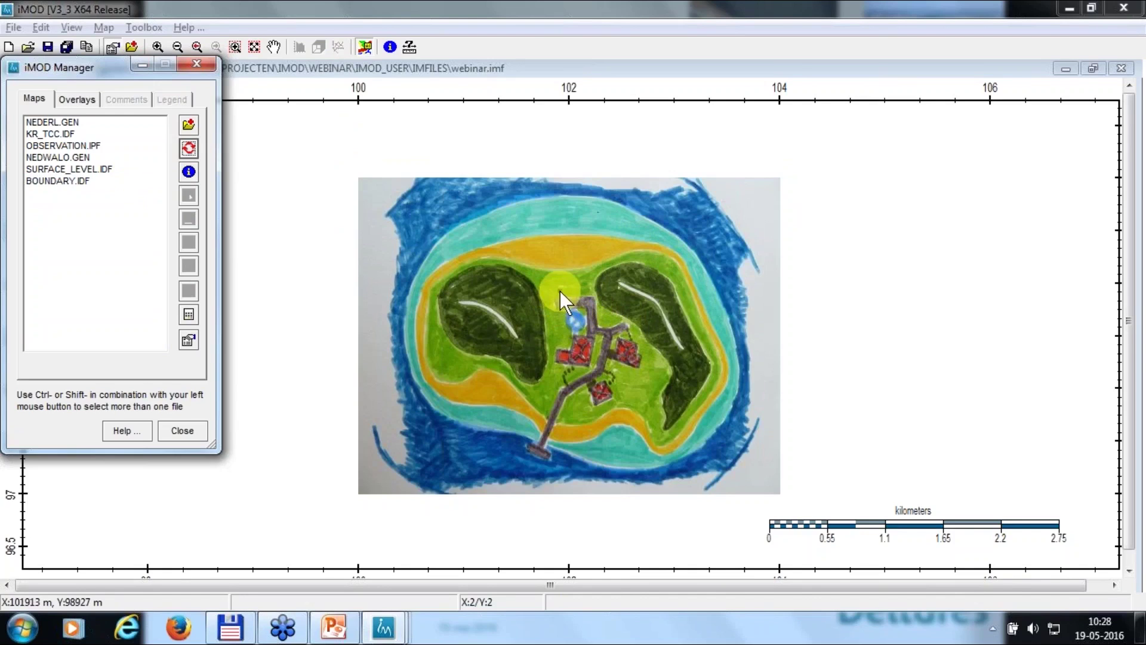
# Create a new IPF point feature on the blue well symbol in the middle of the island sketch
pyautogui.click(48, 45)
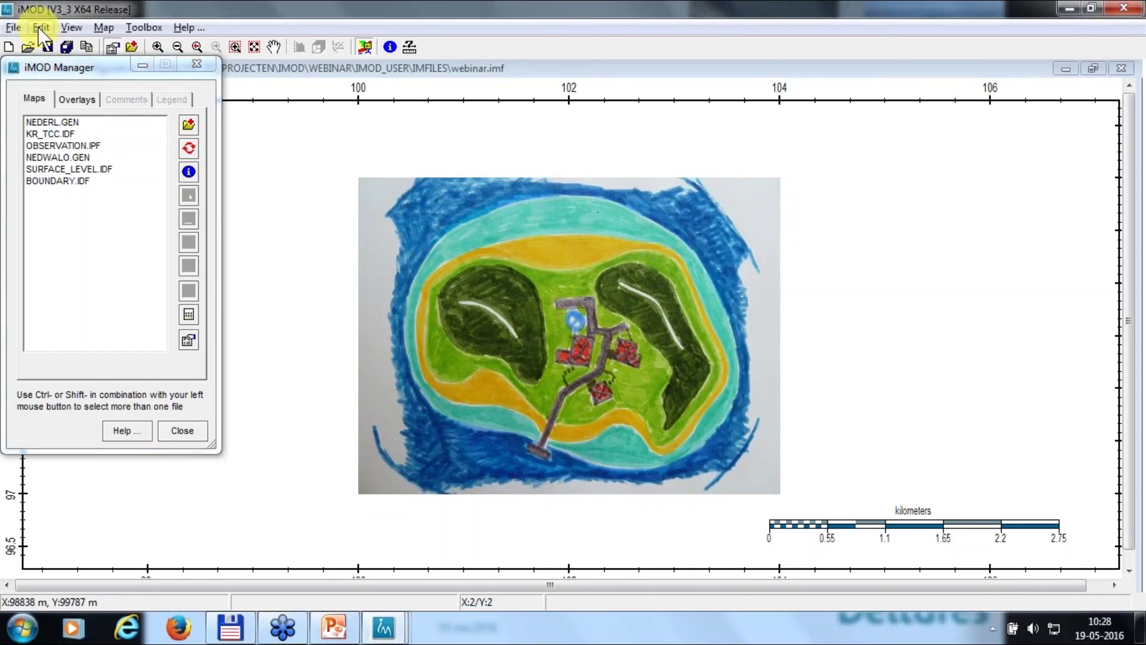
pyautogui.click(40, 28)
pyautogui.moveTo(74, 47)
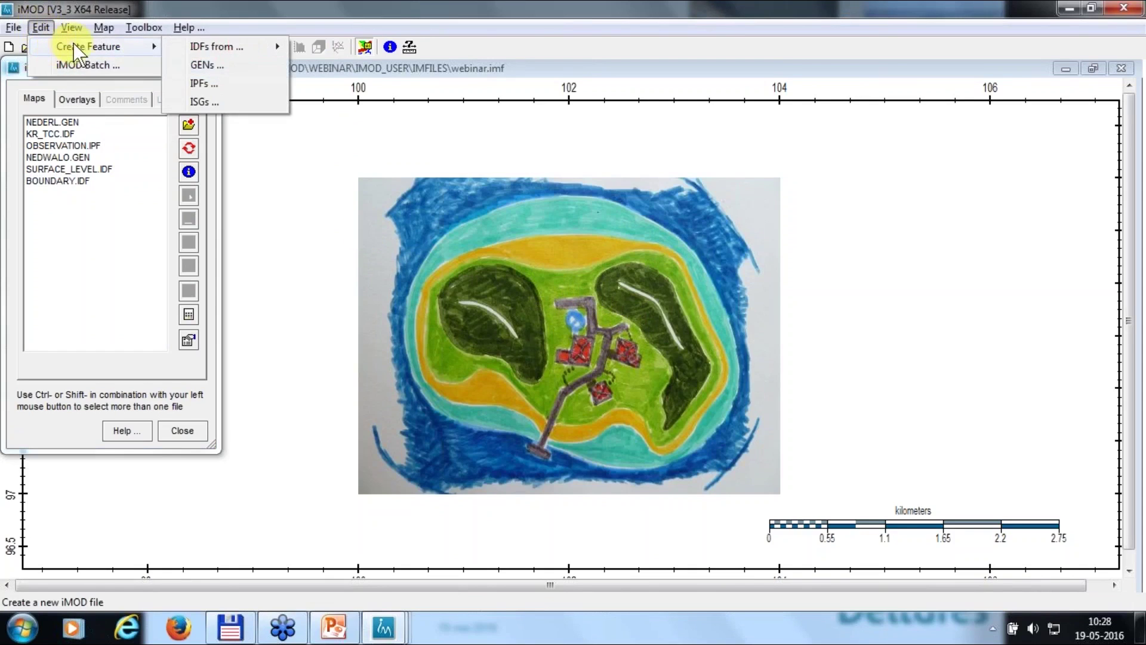
pyautogui.click(209, 81)
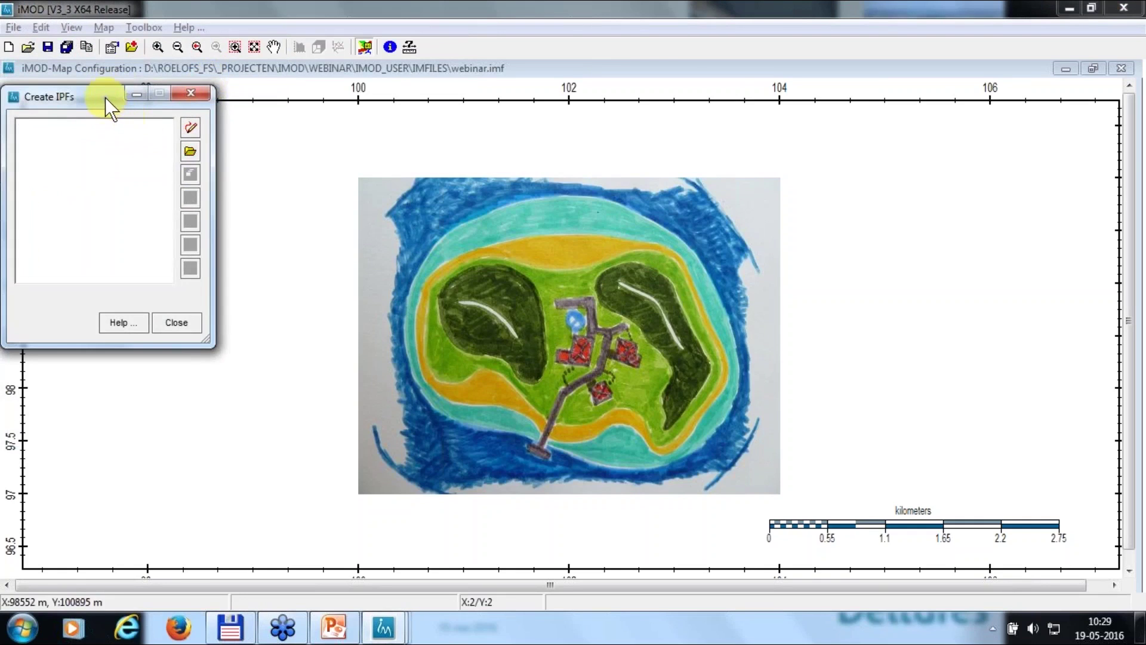
pyautogui.moveTo(105, 98); pyautogui.dragTo(250, 234)
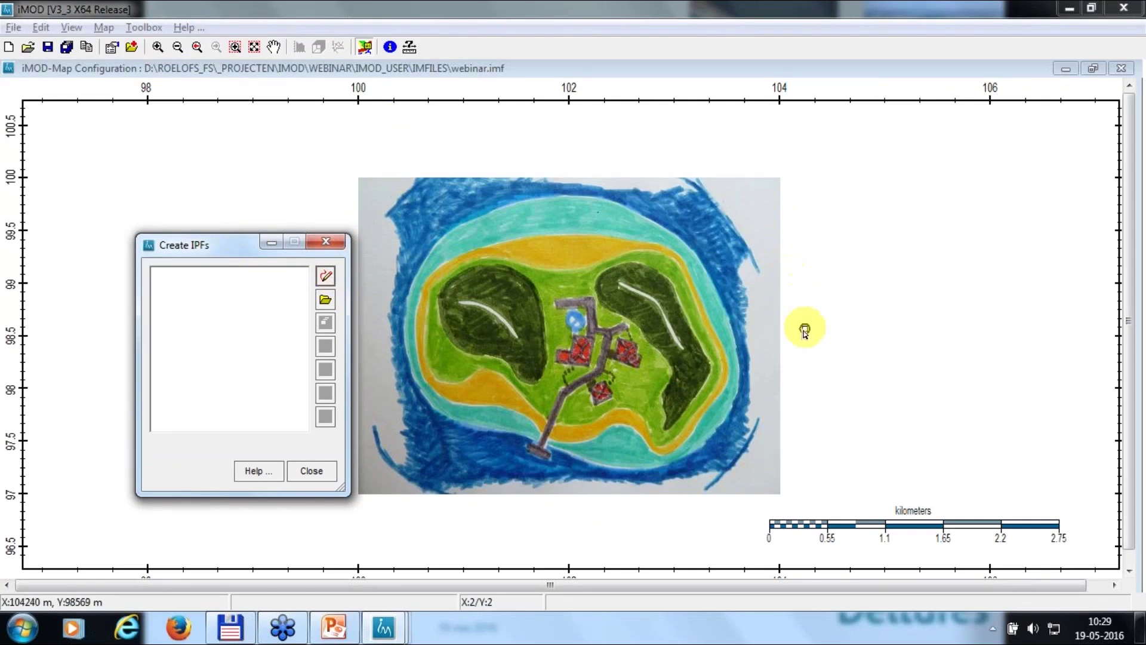
pyautogui.click(575, 322)
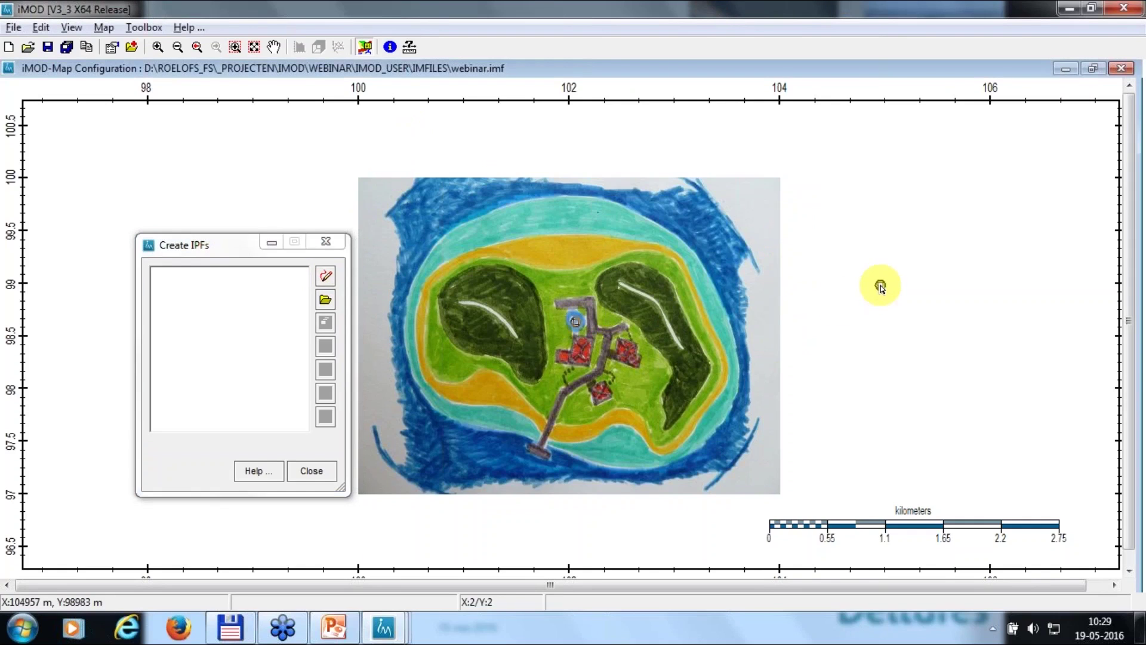
pyautogui.rightClick(881, 287)
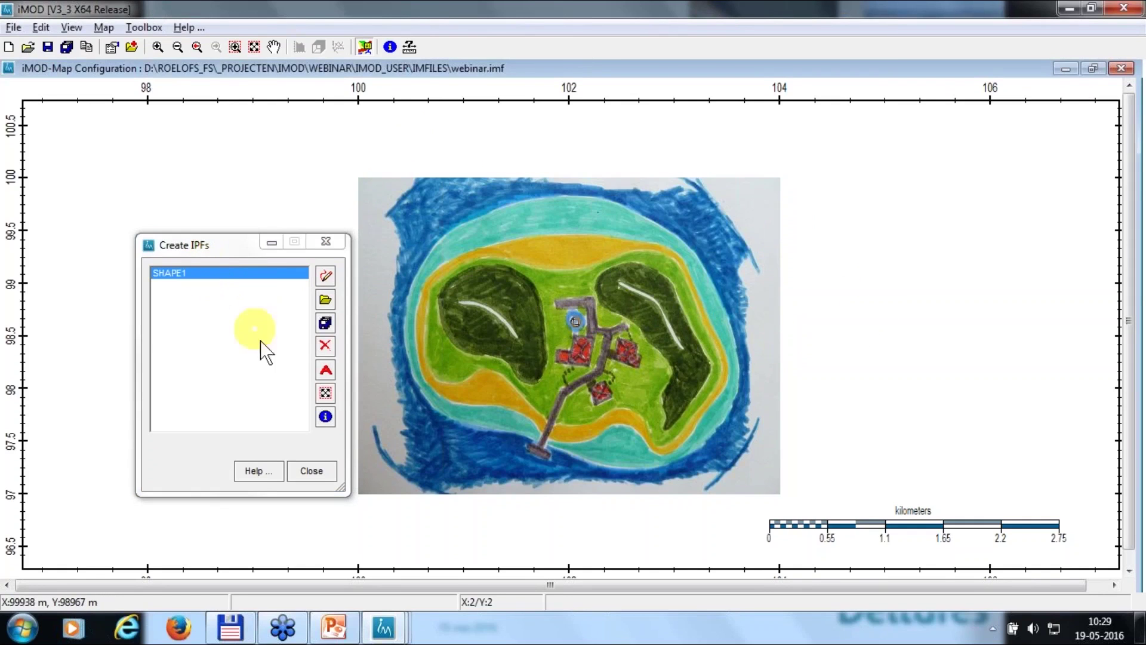
# Rename the new point shape as "well"
pyautogui.click(326, 371)
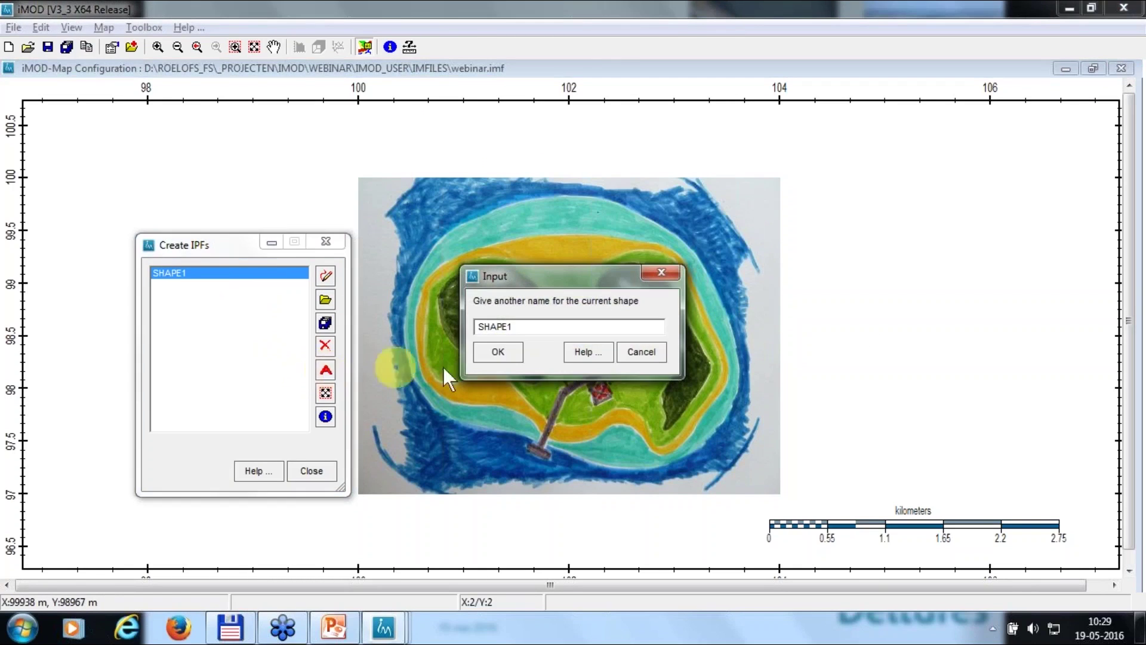
pyautogui.doubleClick(555, 326)
pyautogui.write('well')
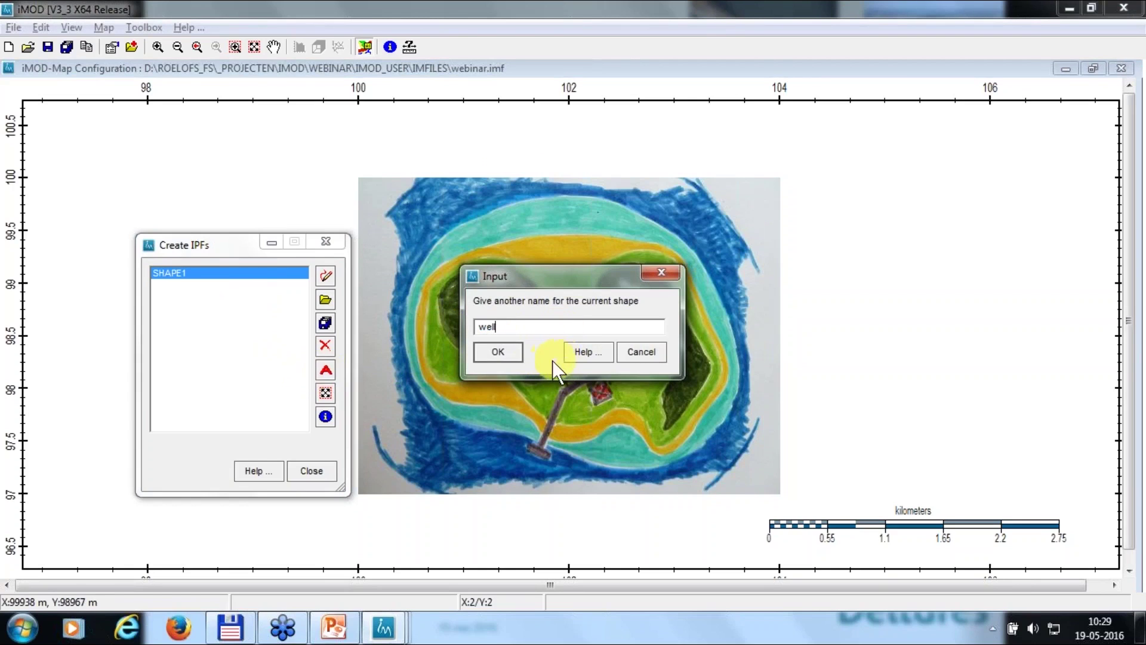
pyautogui.click(498, 353)
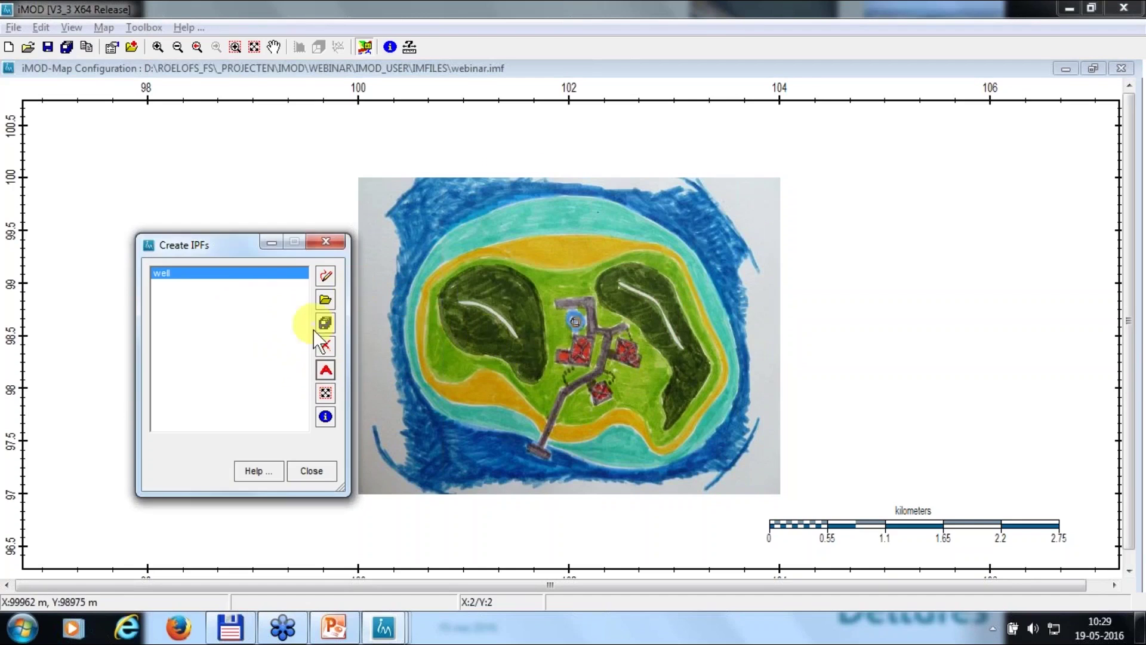
# Add attribute data to the well shape, renaming the Variable column to Q and setting its value to -500
pyautogui.click(327, 415)
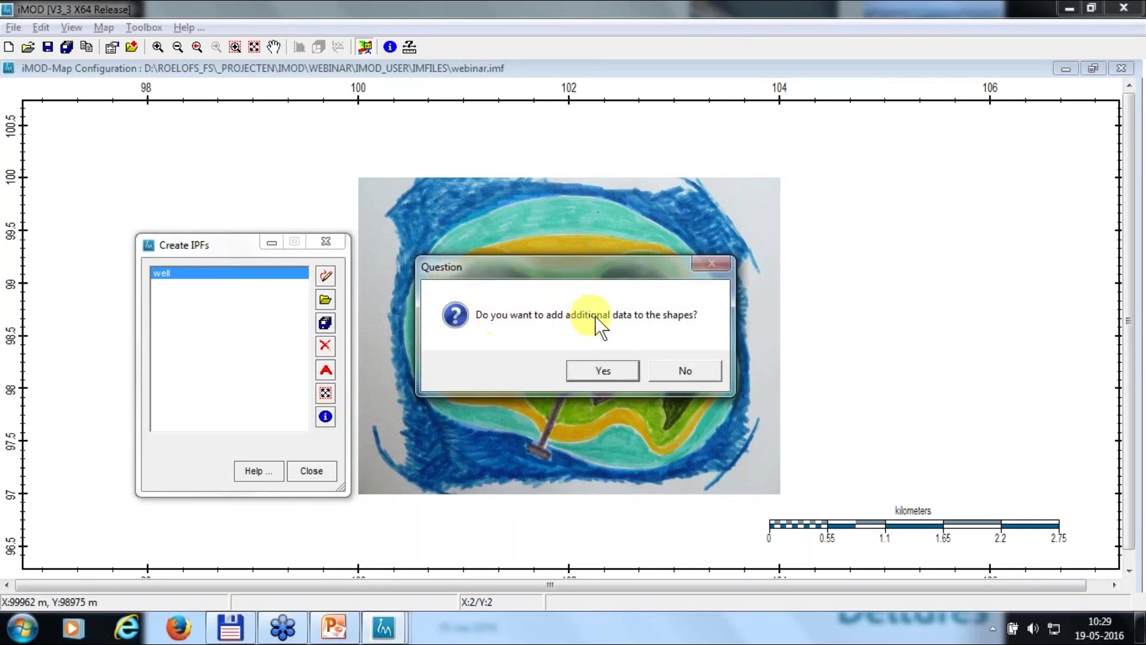
pyautogui.click(602, 366)
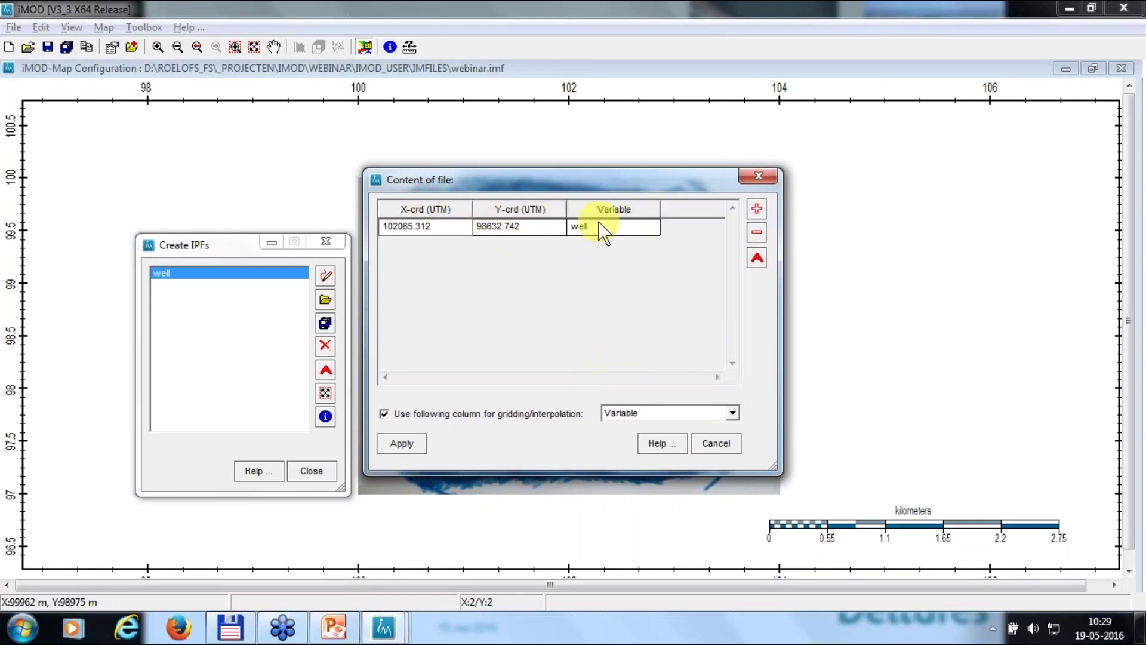
pyautogui.click(614, 205)
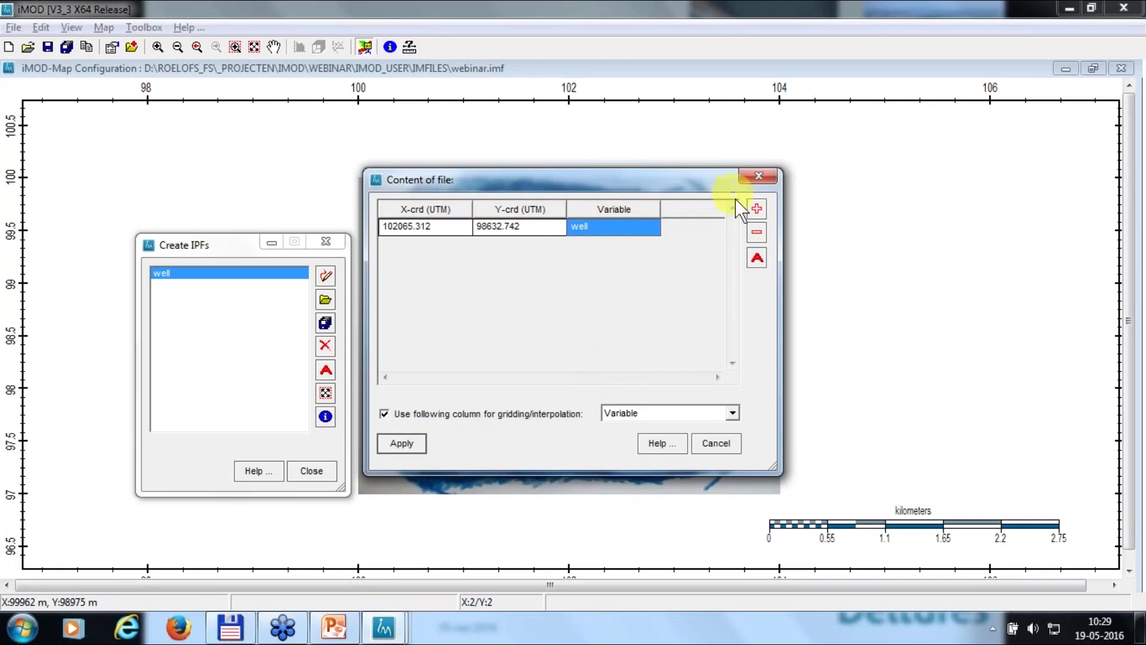
pyautogui.click(755, 260)
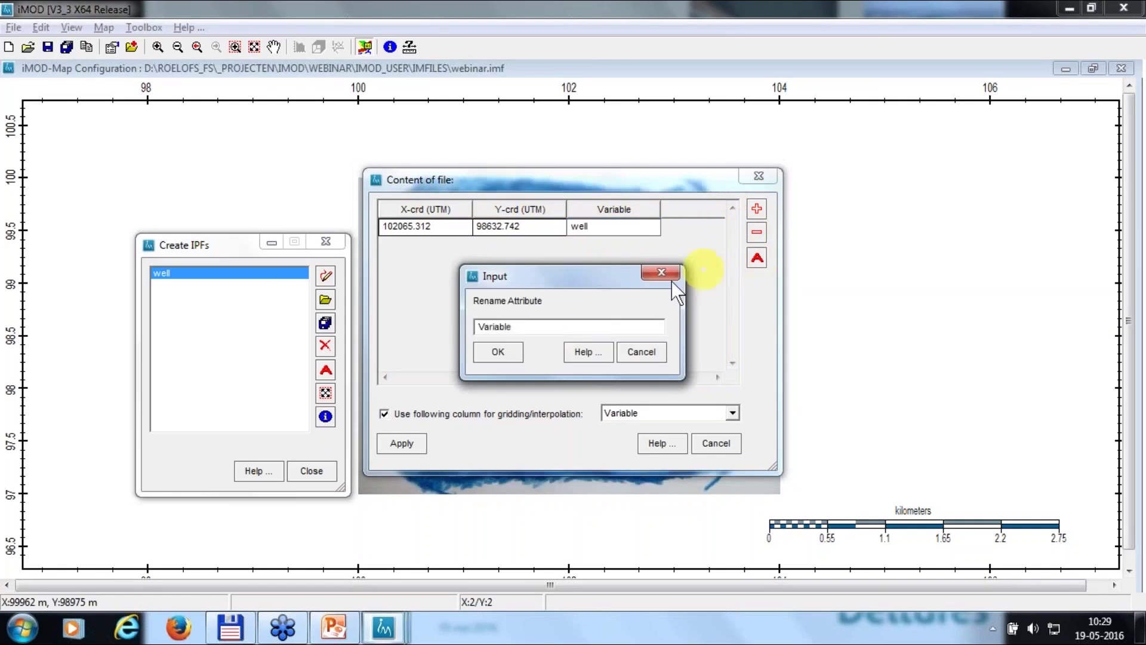
pyautogui.moveTo(545, 333); pyautogui.dragTo(443, 325)
pyautogui.press('BackSpace')
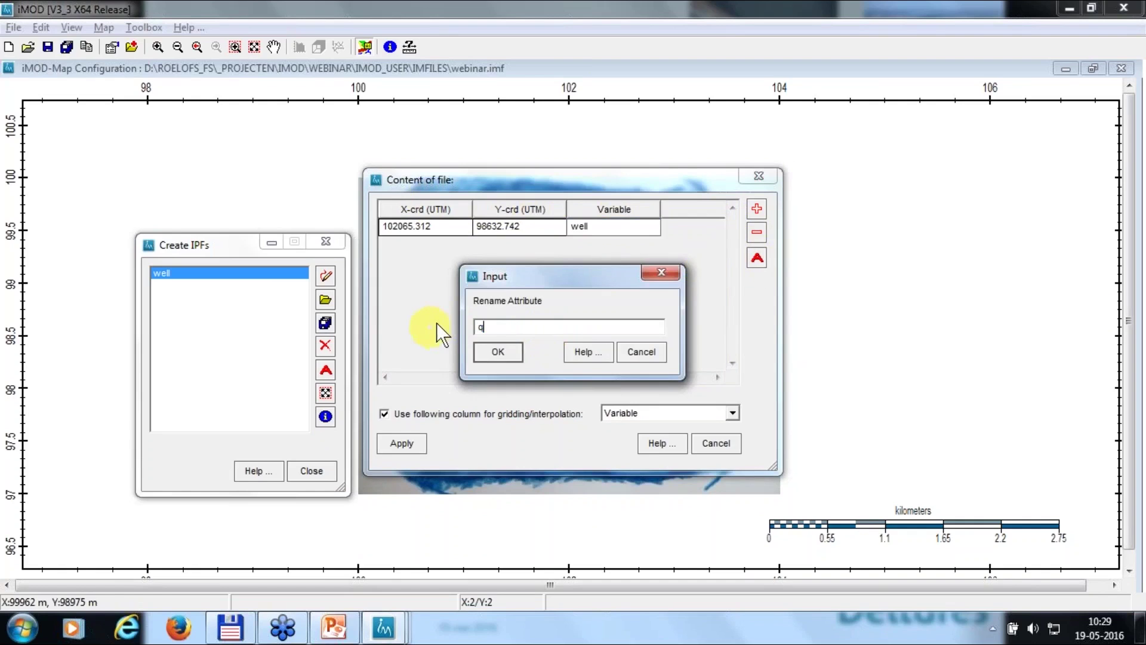
pyautogui.write('Q')
pyautogui.click(497, 352)
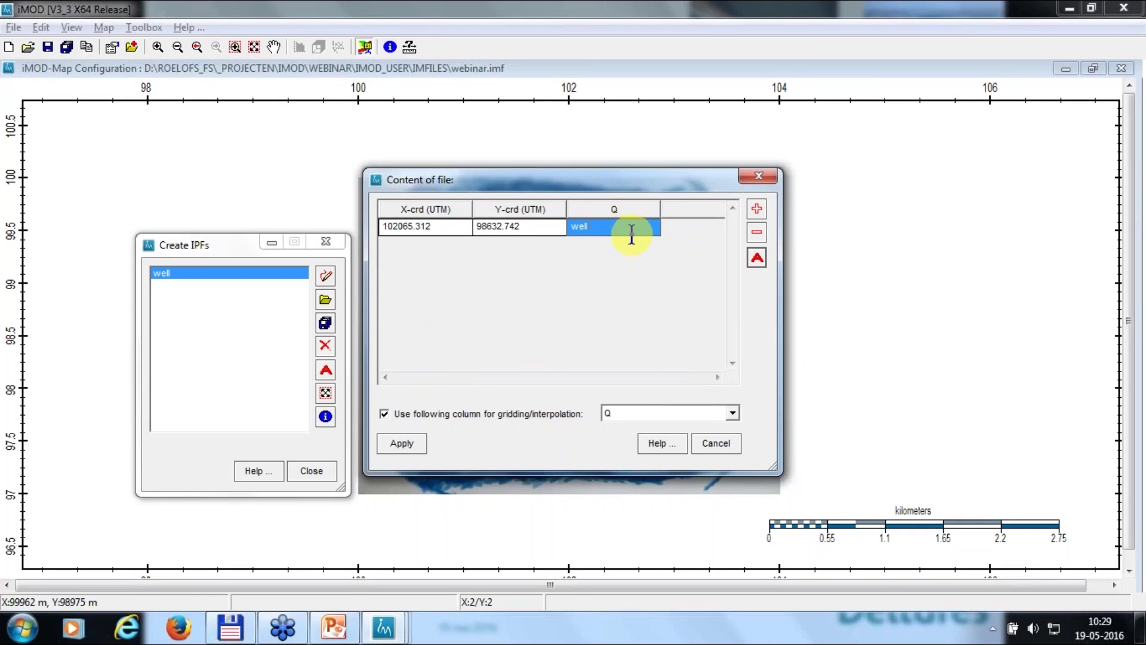
pyautogui.write('we')
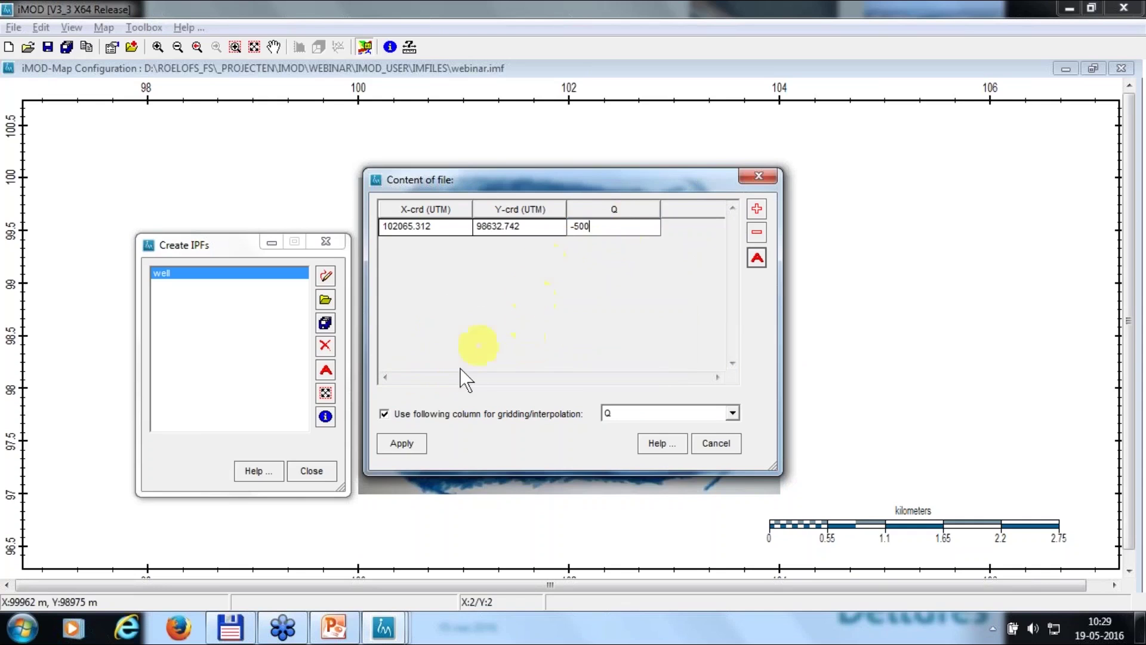
pyautogui.click(414, 441)
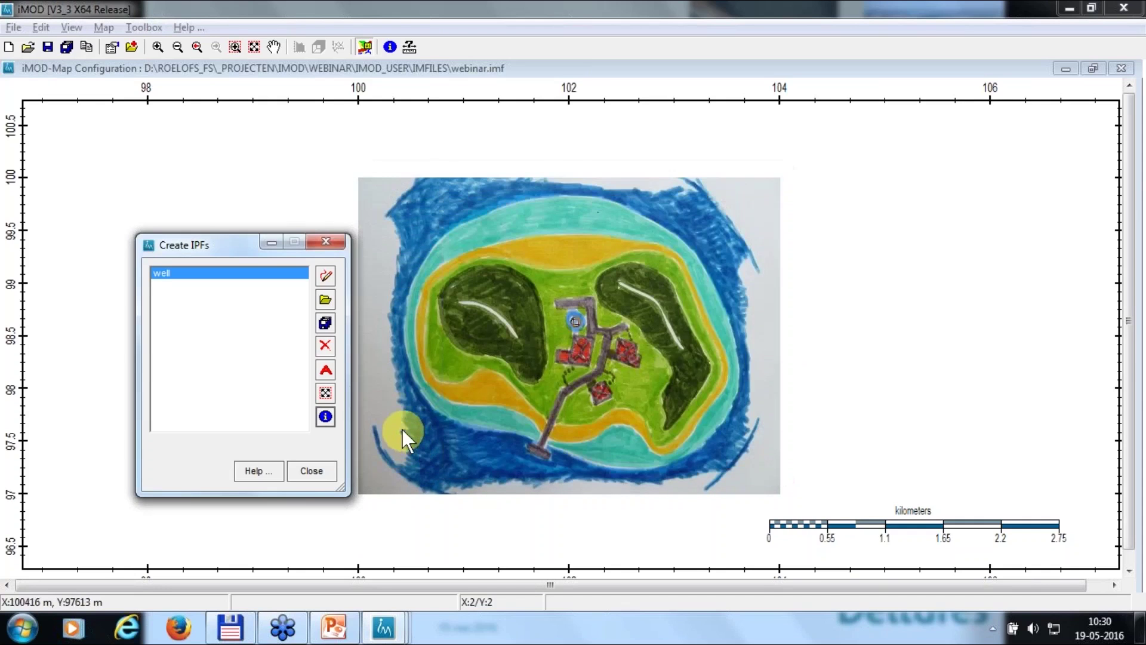
# Save the well shape as point file WELL2.IPF in TUT4_Initial_Modeling, replacing the existing file, and close Create IPFs
pyautogui.click(327, 321)
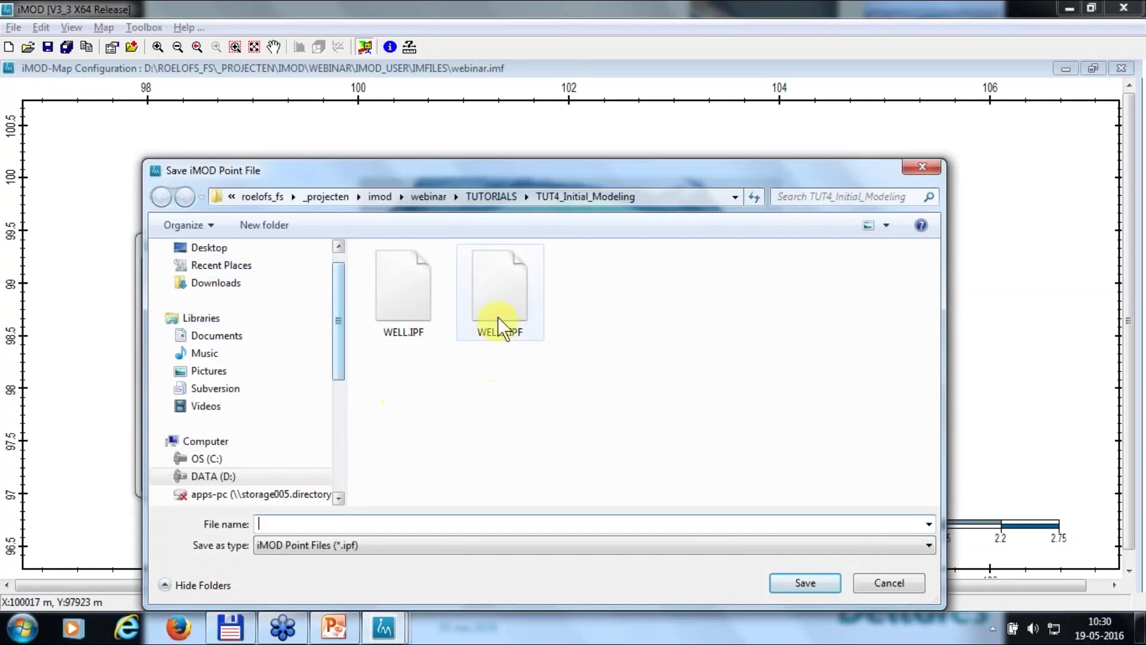
pyautogui.click(490, 296)
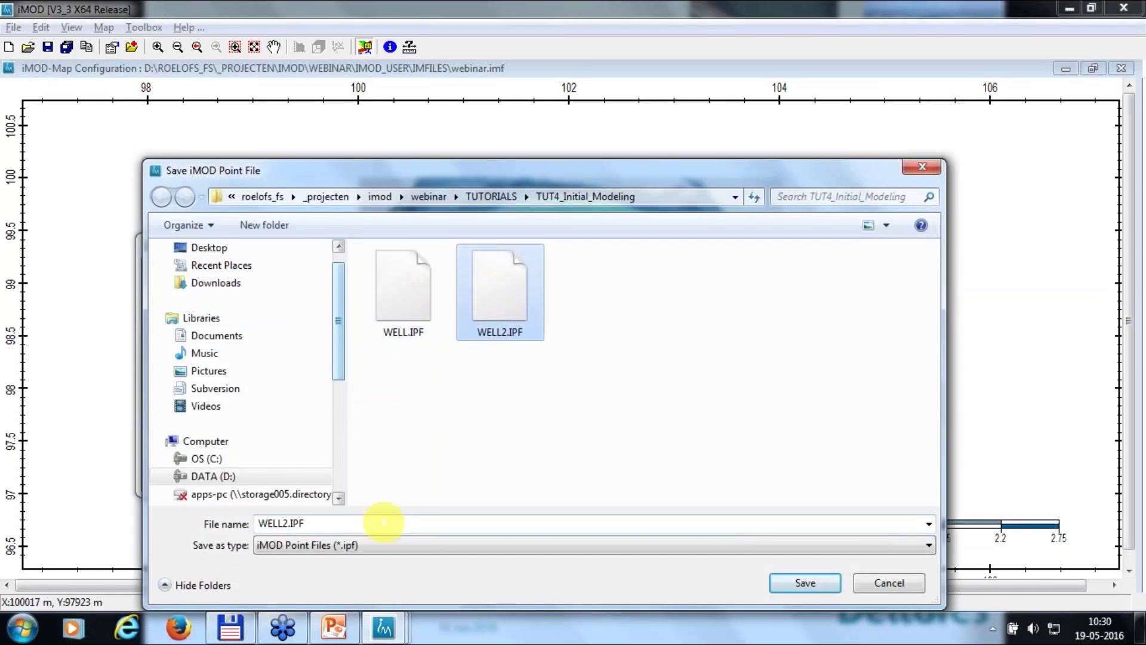
pyautogui.doubleClick(371, 525)
pyautogui.press('Left')
pyautogui.press('Left')
pyautogui.press('Left')
pyautogui.press('Left')
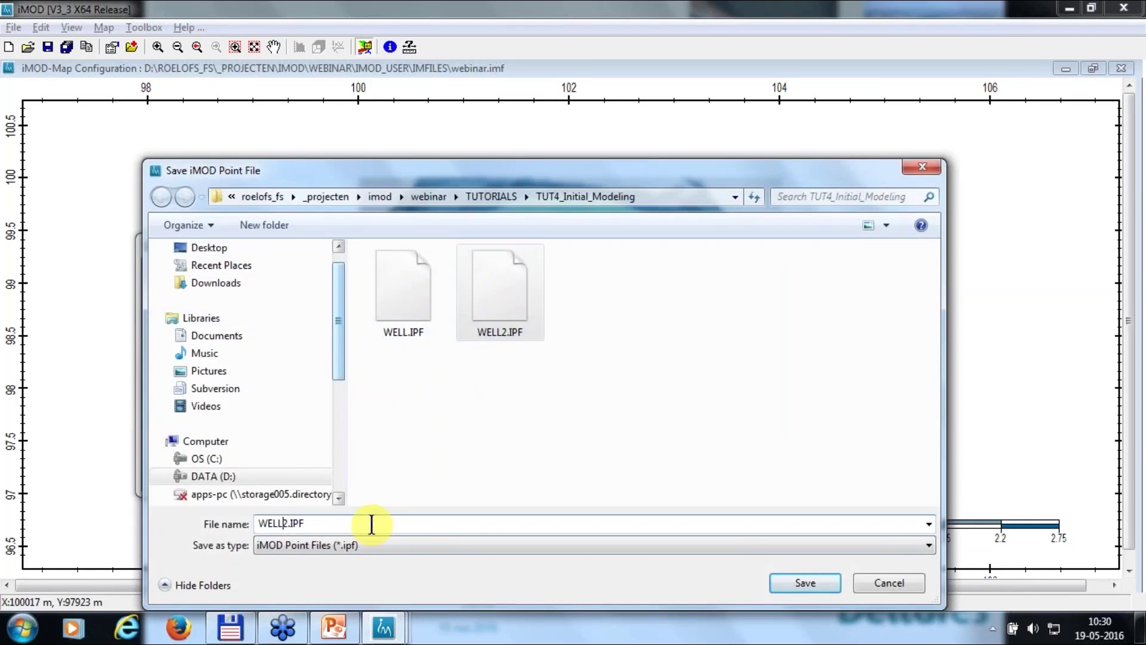
pyautogui.click(831, 583)
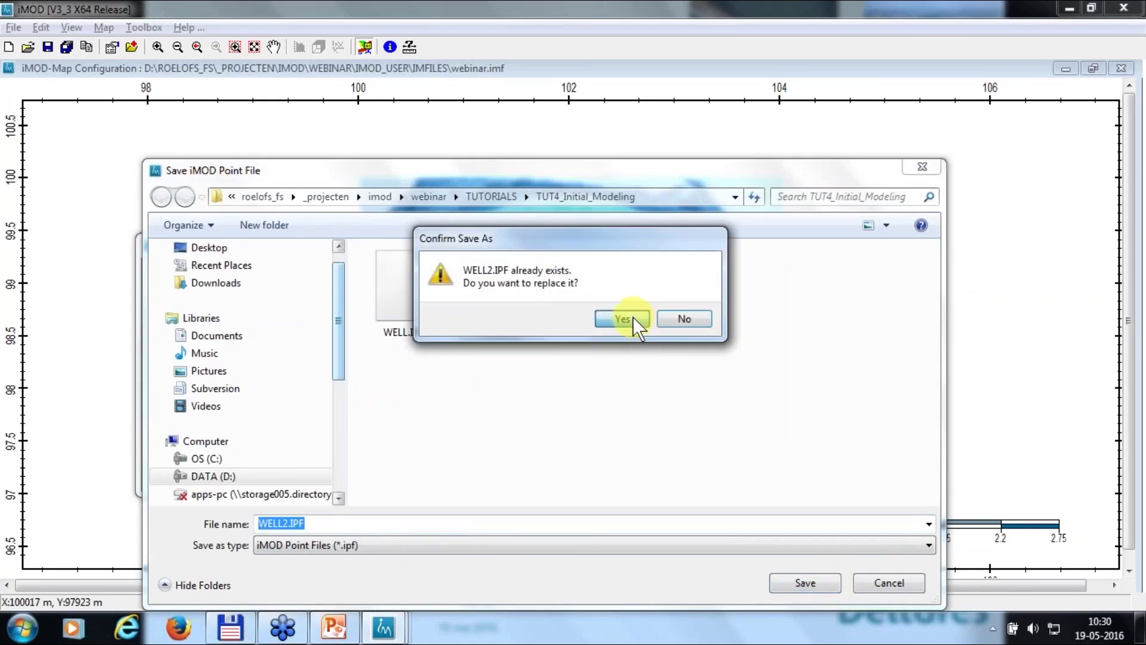
pyautogui.click(633, 317)
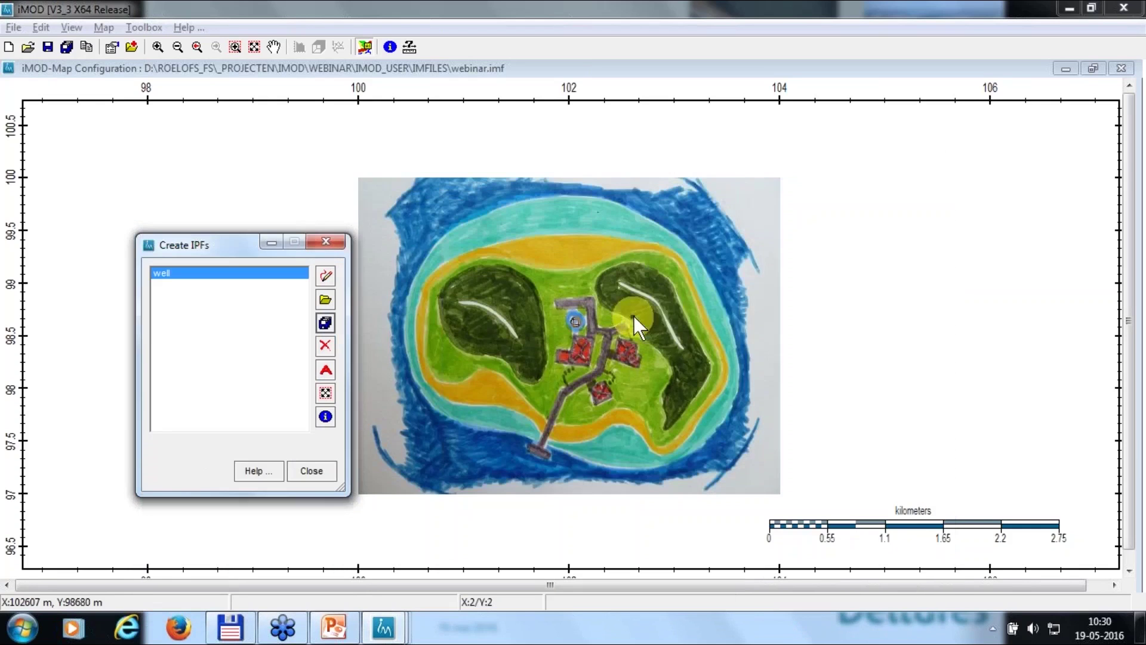
pyautogui.click(313, 470)
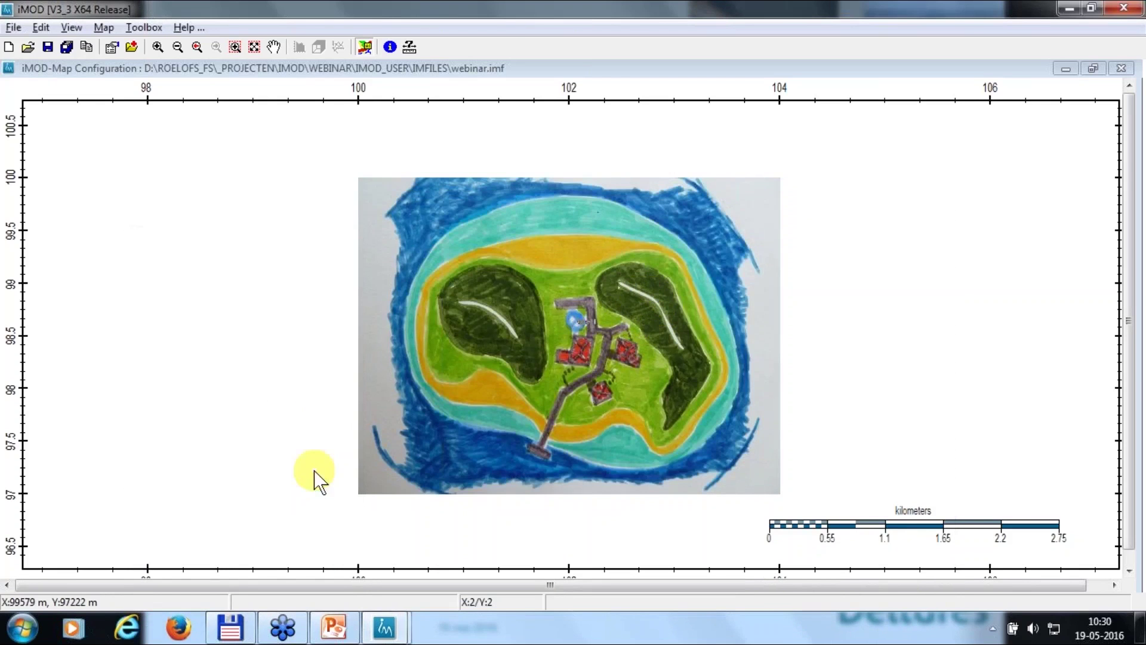
pyautogui.click(335, 634)
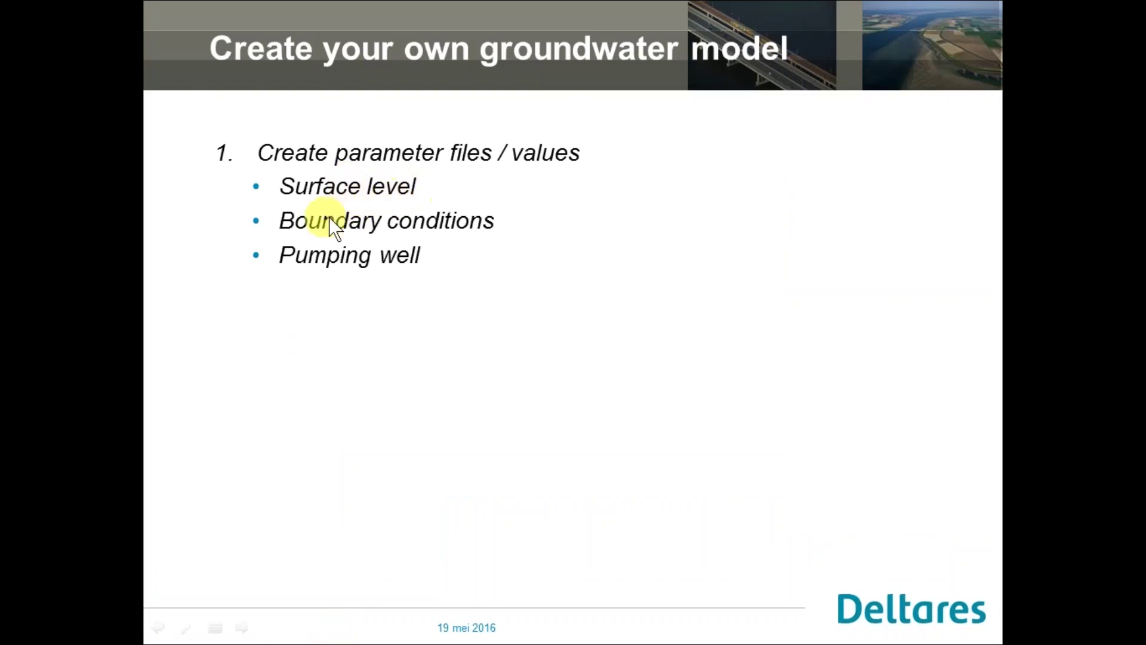
pyautogui.click(355, 266)
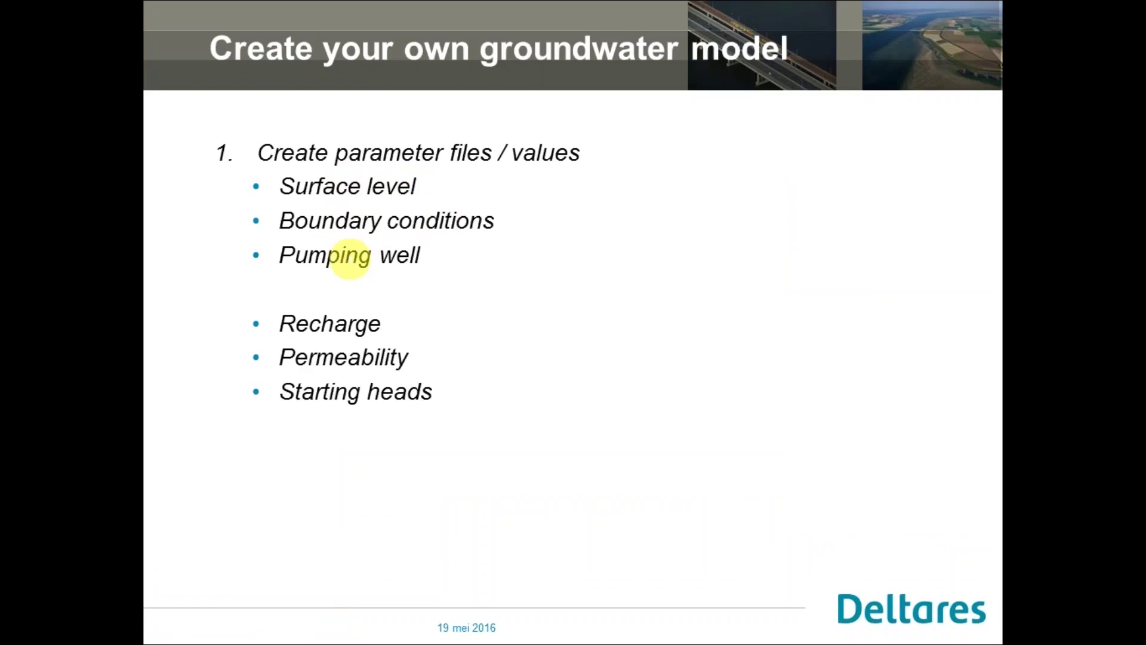
pyautogui.click(350, 259)
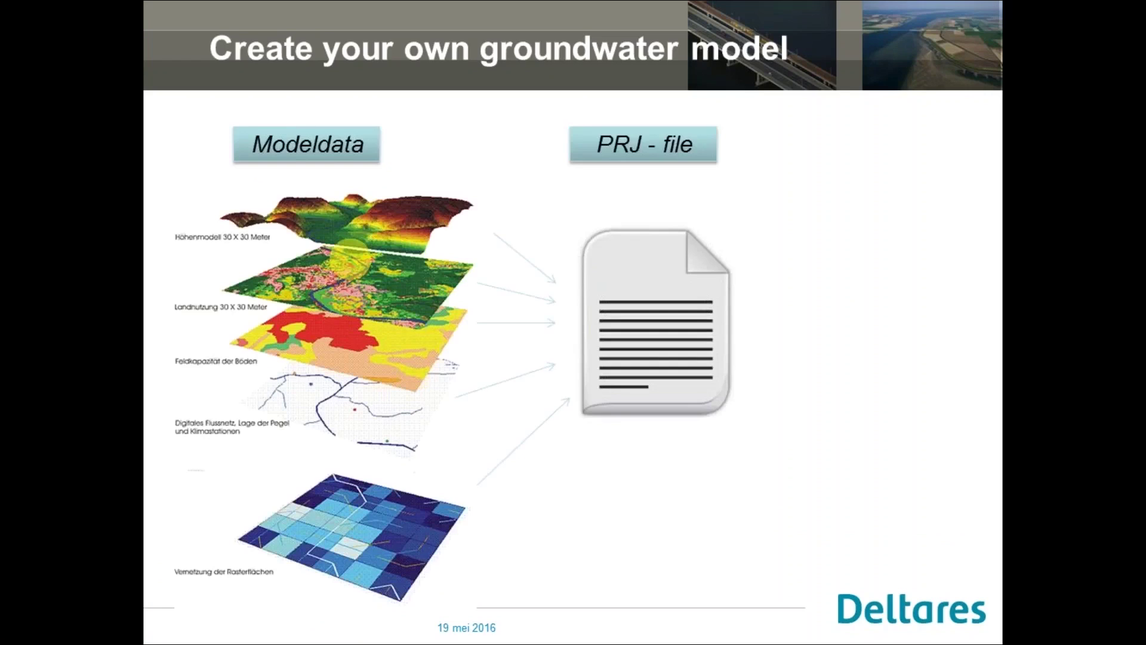
pyautogui.click(660, 145)
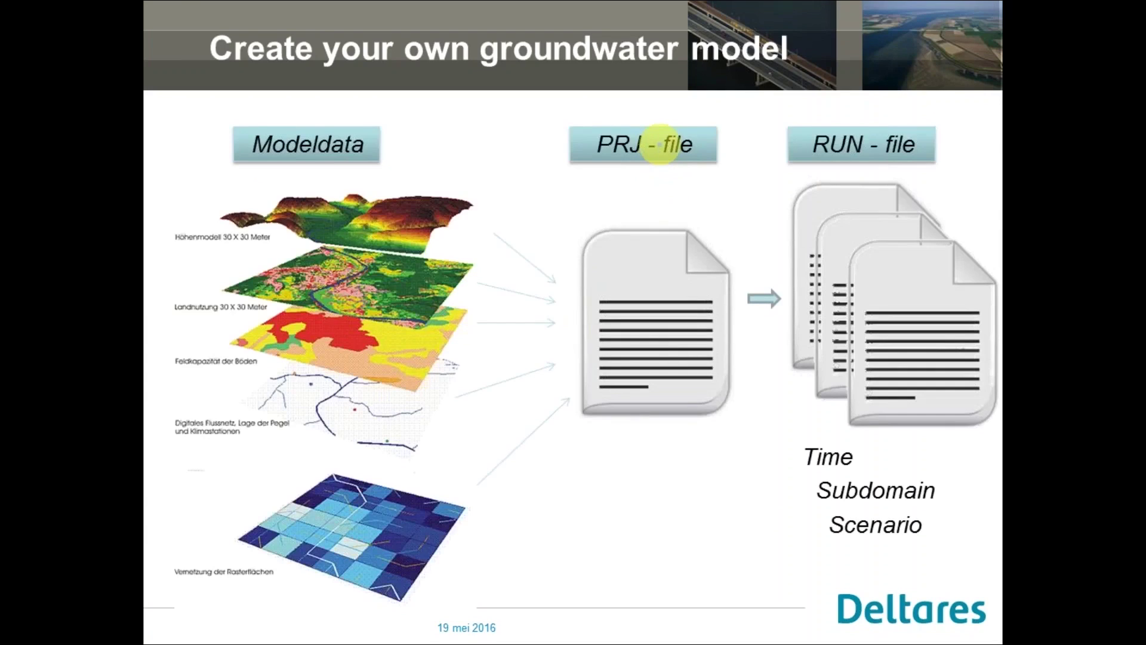
pyautogui.click(661, 144)
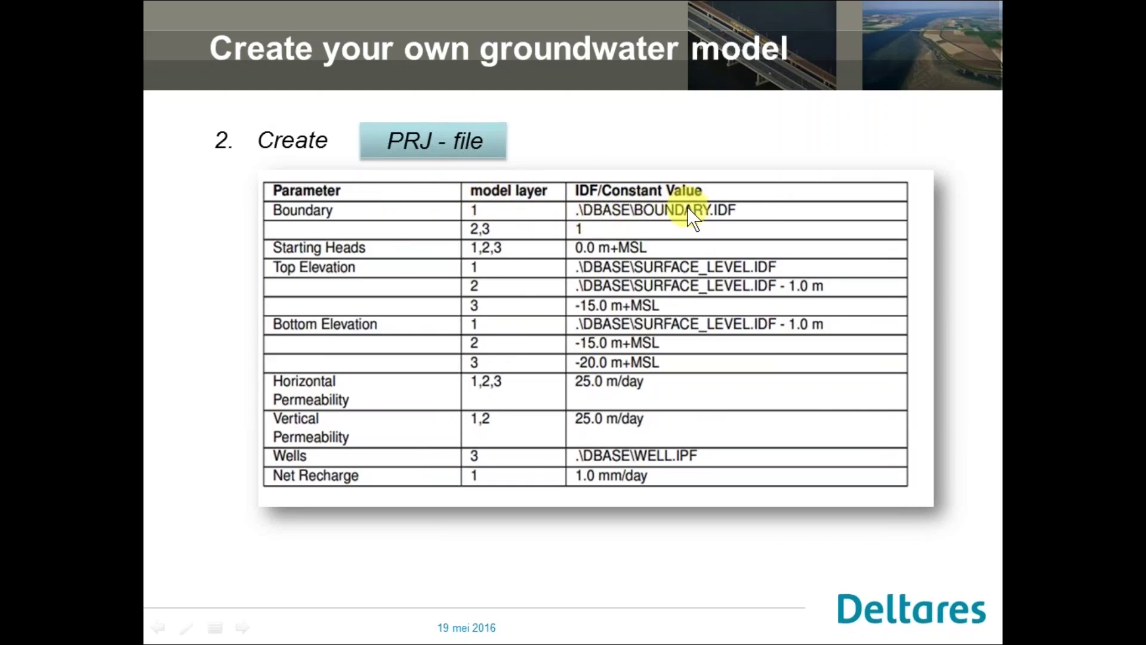
pyautogui.hotkey('alt', 'Tab')
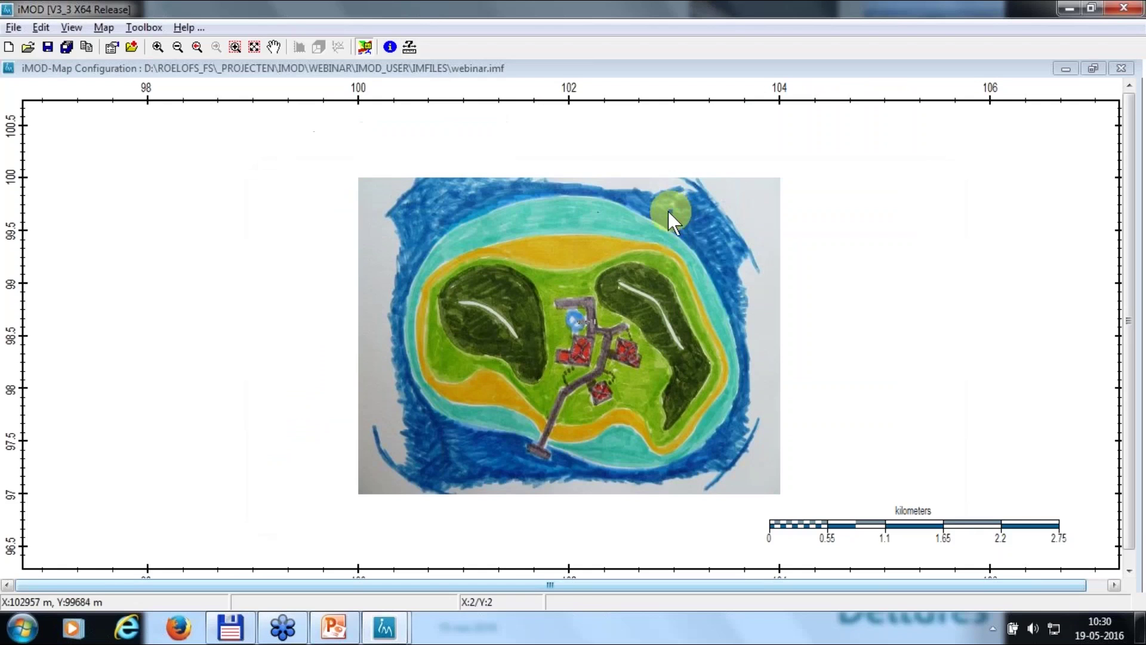
# Open the Project Manager and enlarge its window to fit the full list of model parameters
pyautogui.click(76, 28)
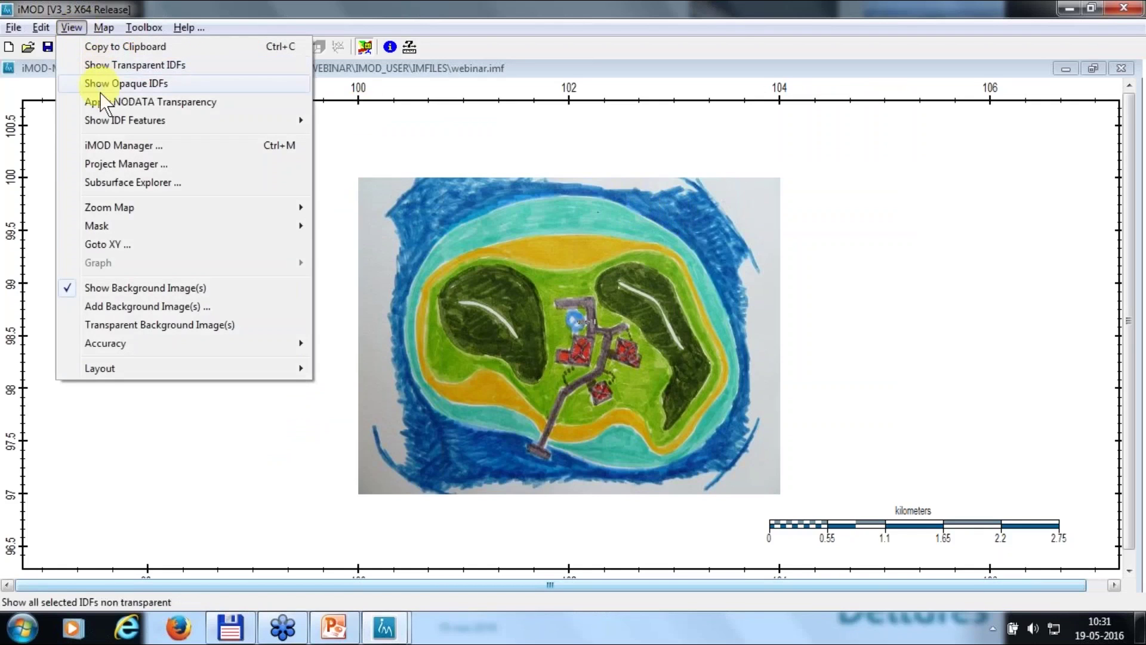
pyautogui.click(109, 164)
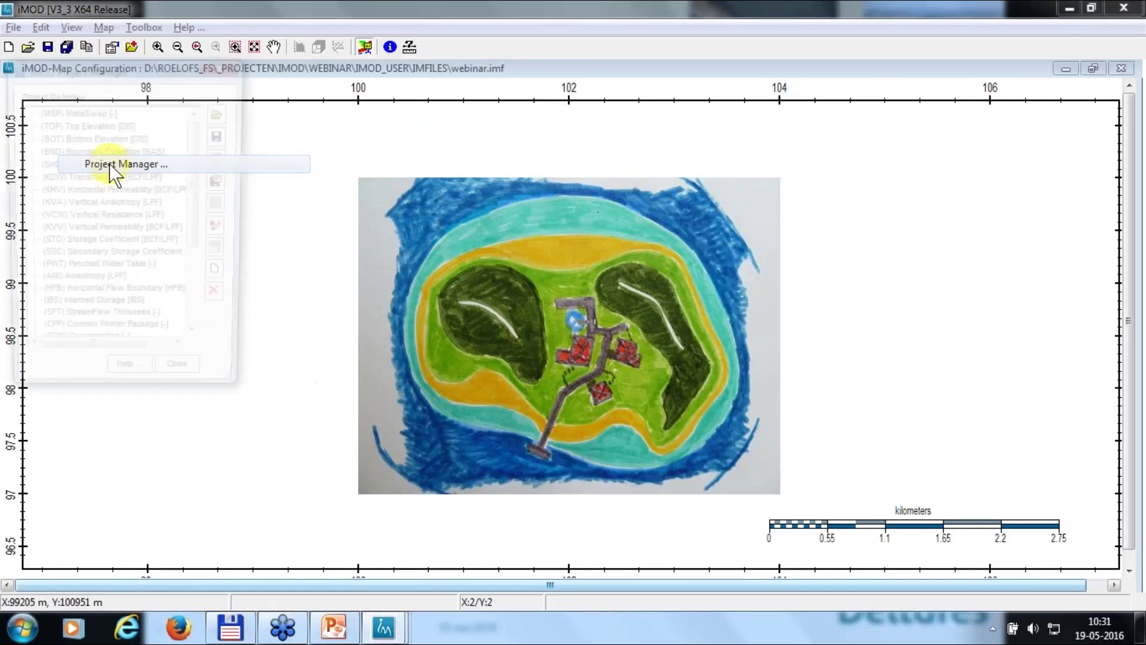
pyautogui.moveTo(239, 401); pyautogui.dragTo(357, 598)
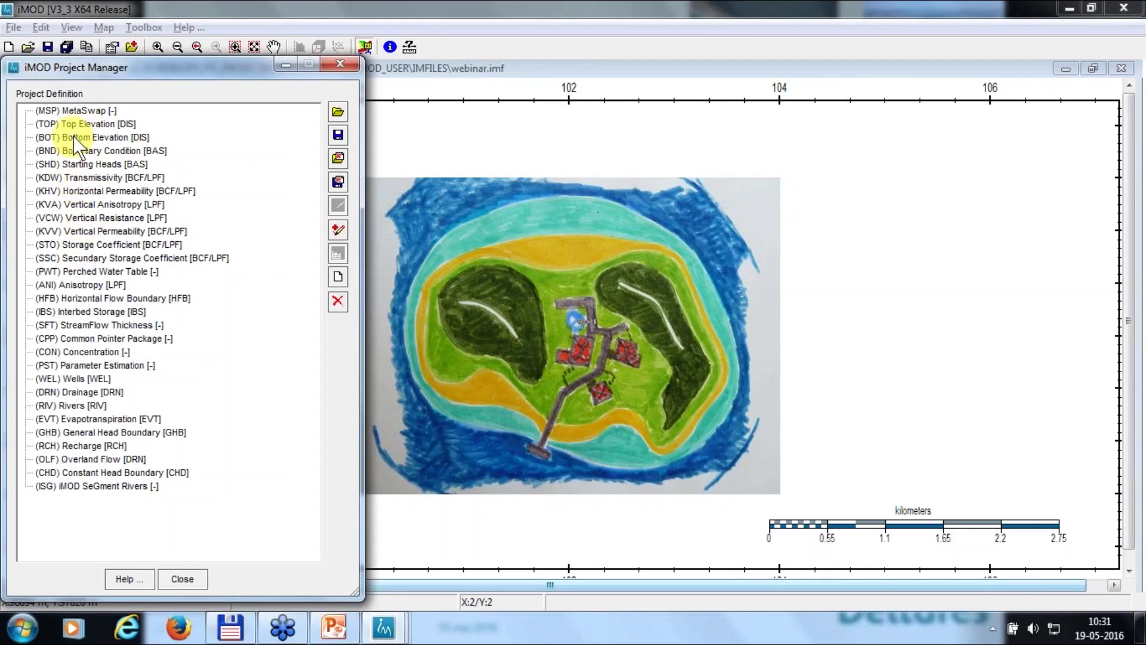
pyautogui.click(74, 284)
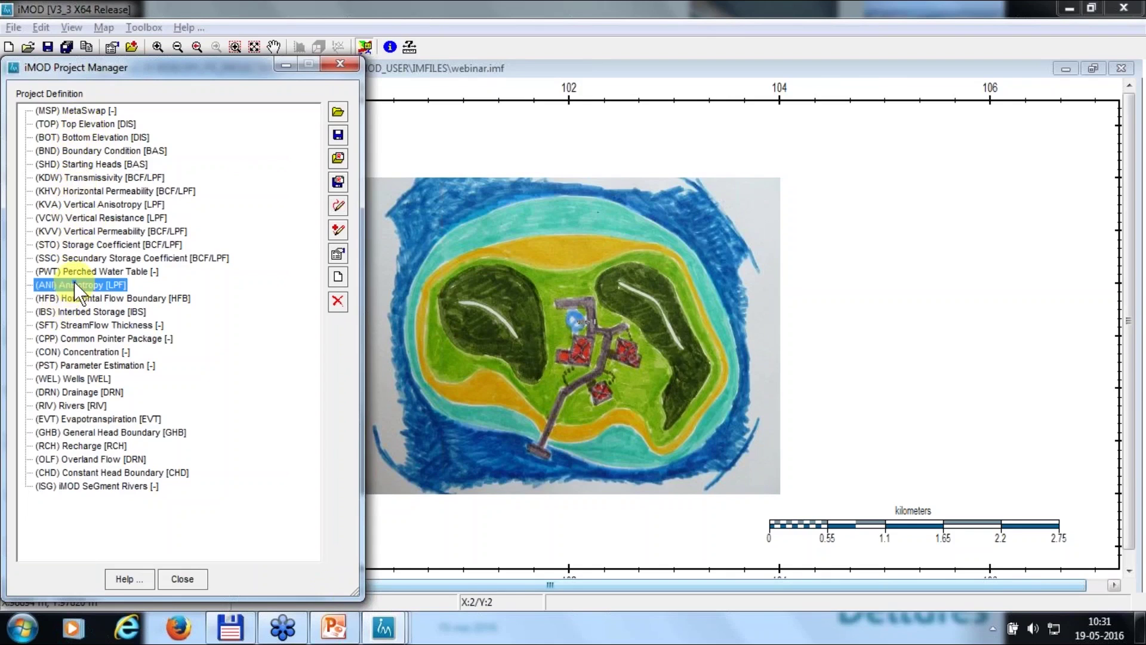
pyautogui.click(77, 164)
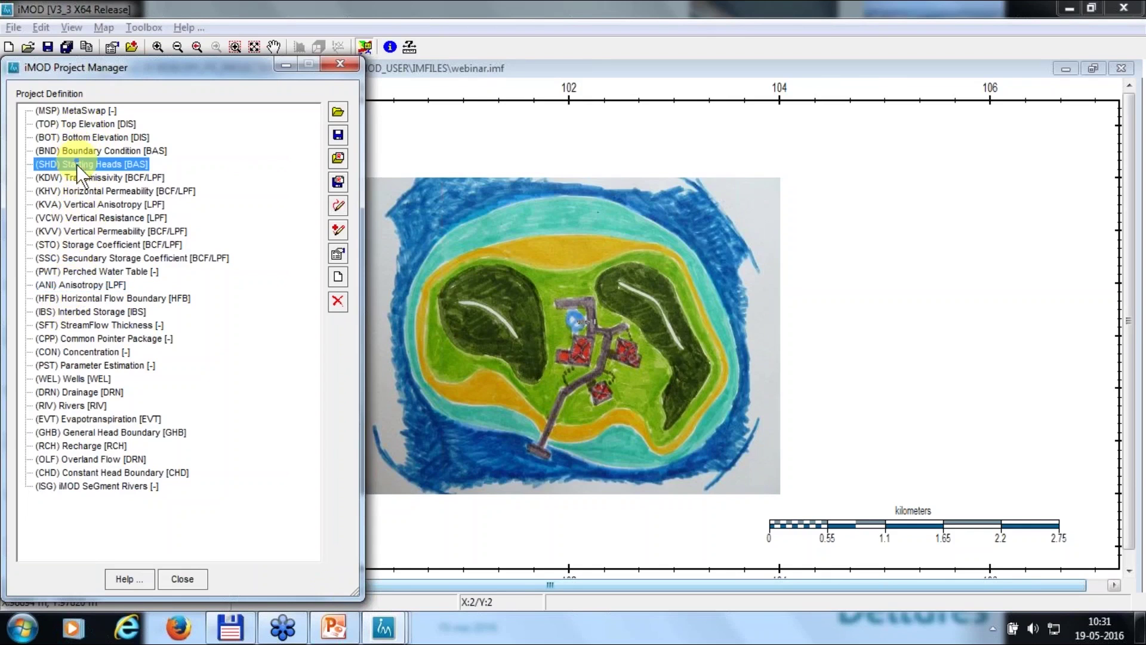
pyautogui.click(71, 406)
pyautogui.click(74, 378)
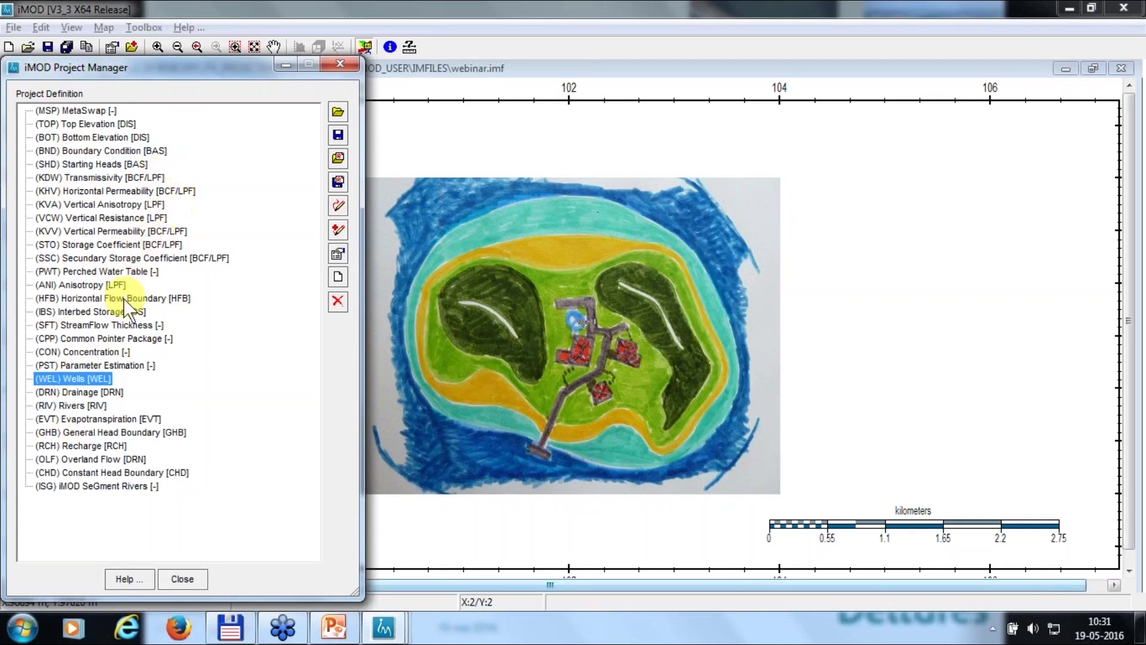
# Define the Top Elevation of model layer 1 with the file surface_level.idf and add it as a new system
pyautogui.click(81, 124)
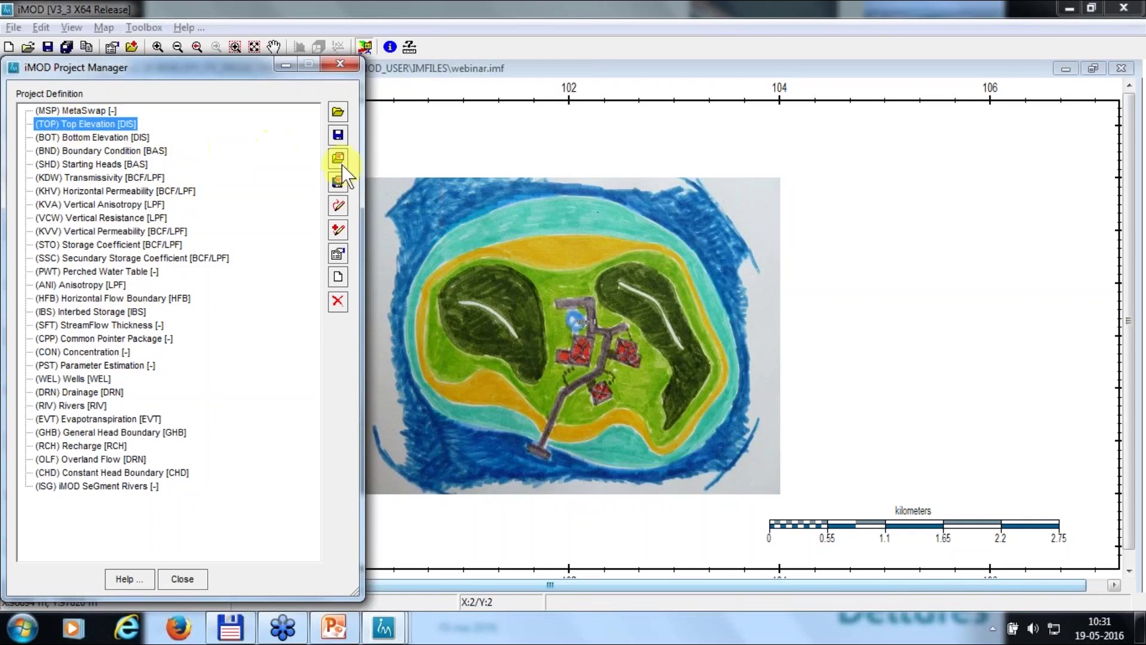
pyautogui.click(336, 252)
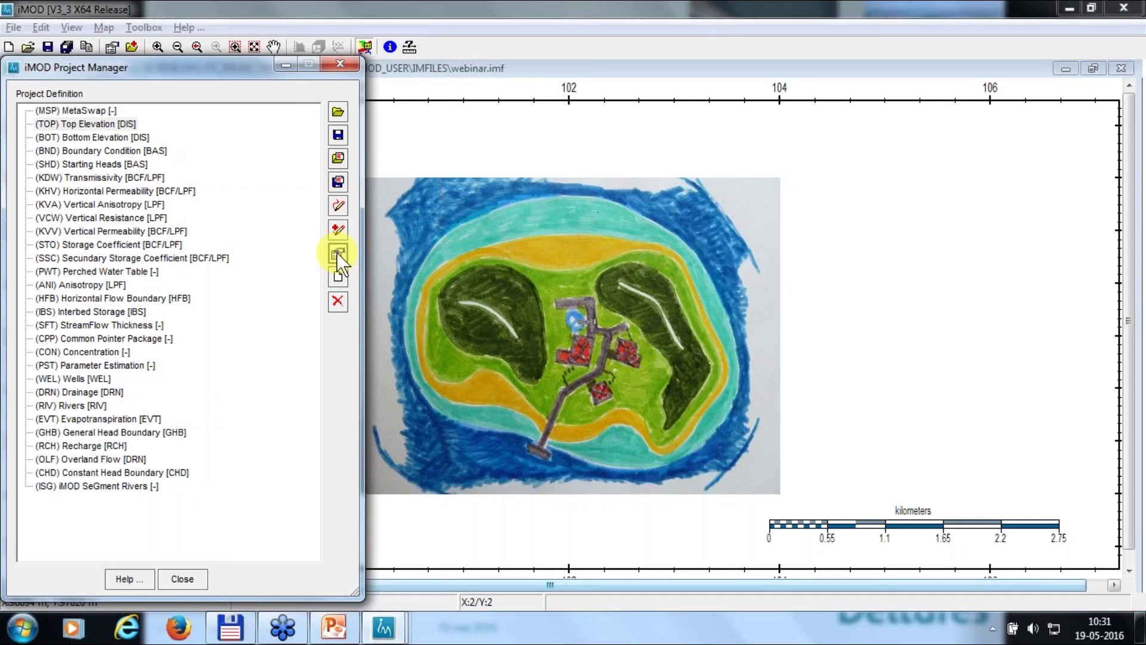
pyautogui.moveTo(442, 130); pyautogui.dragTo(651, 145)
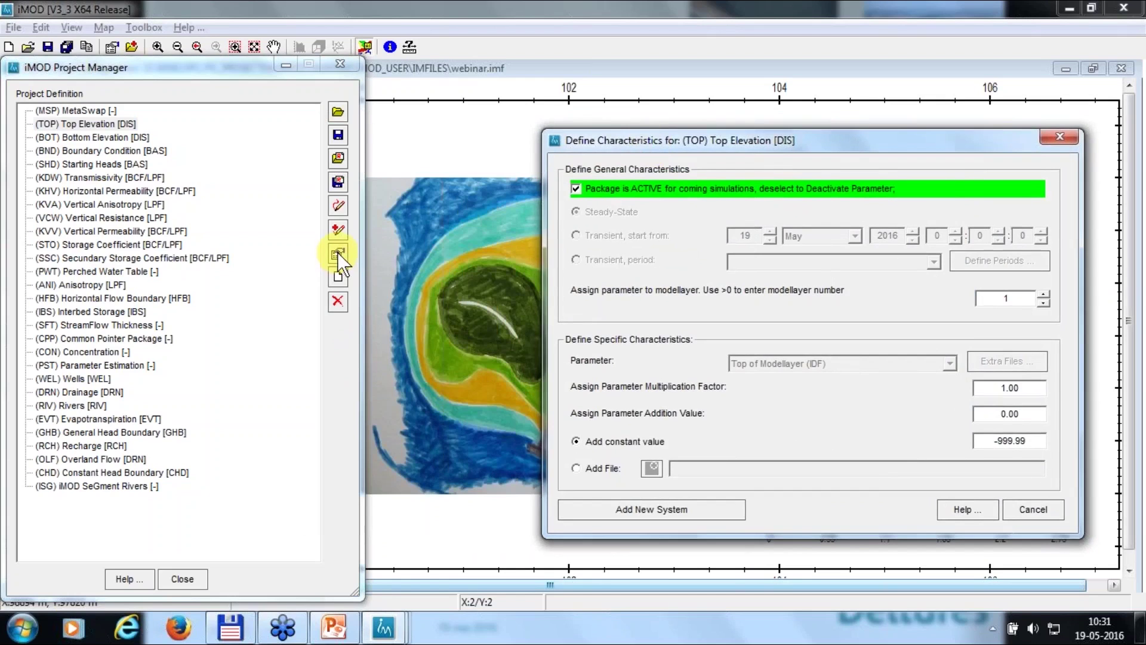
pyautogui.moveTo(733, 137); pyautogui.dragTo(622, 95)
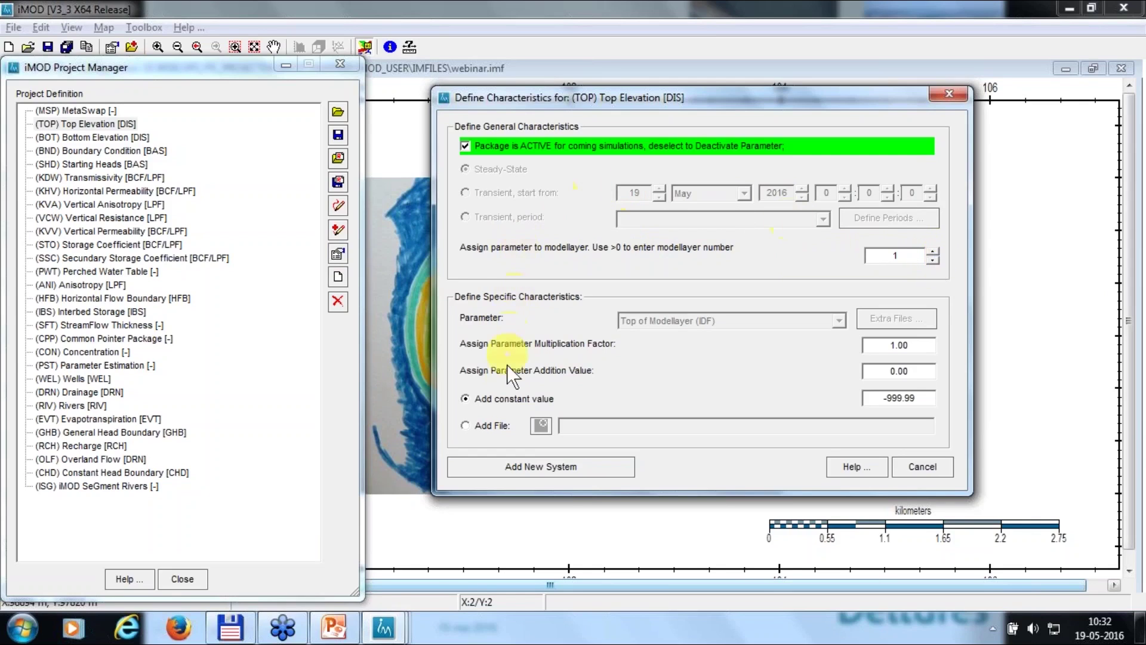
pyautogui.click(482, 424)
pyautogui.click(542, 425)
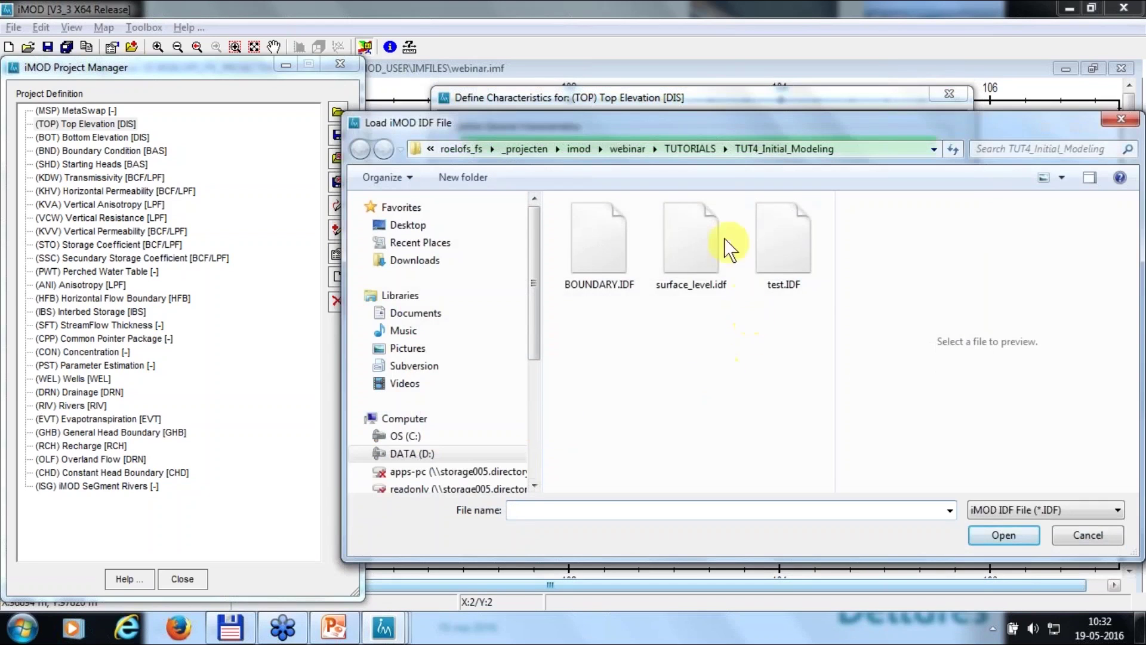
pyautogui.click(689, 249)
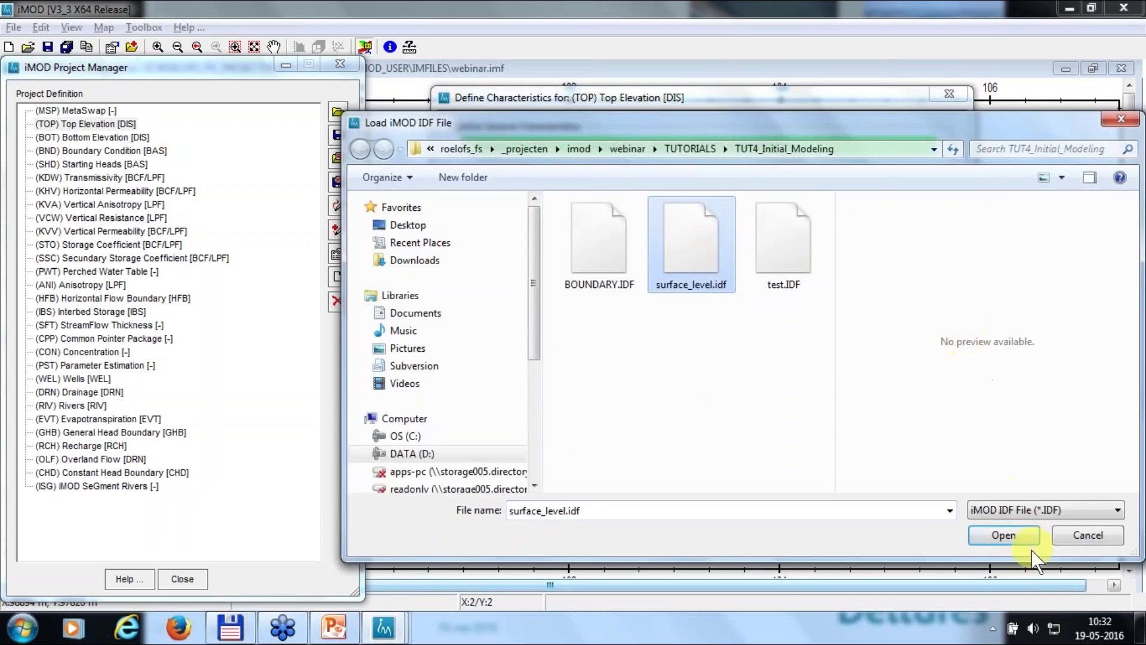
pyautogui.click(1016, 531)
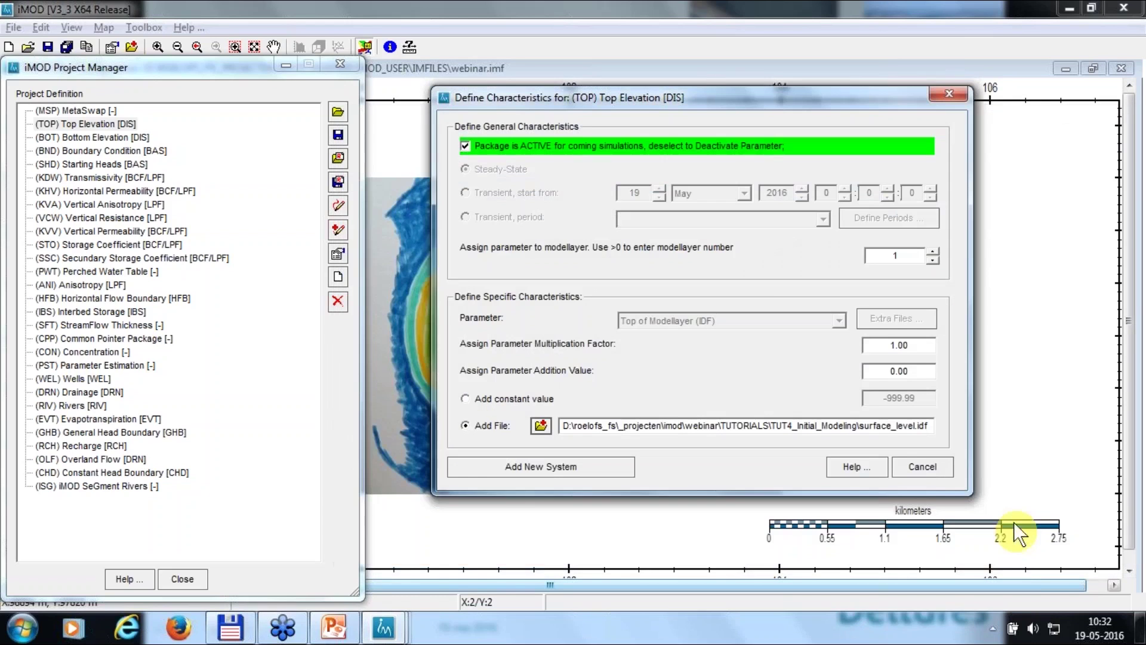
pyautogui.click(550, 464)
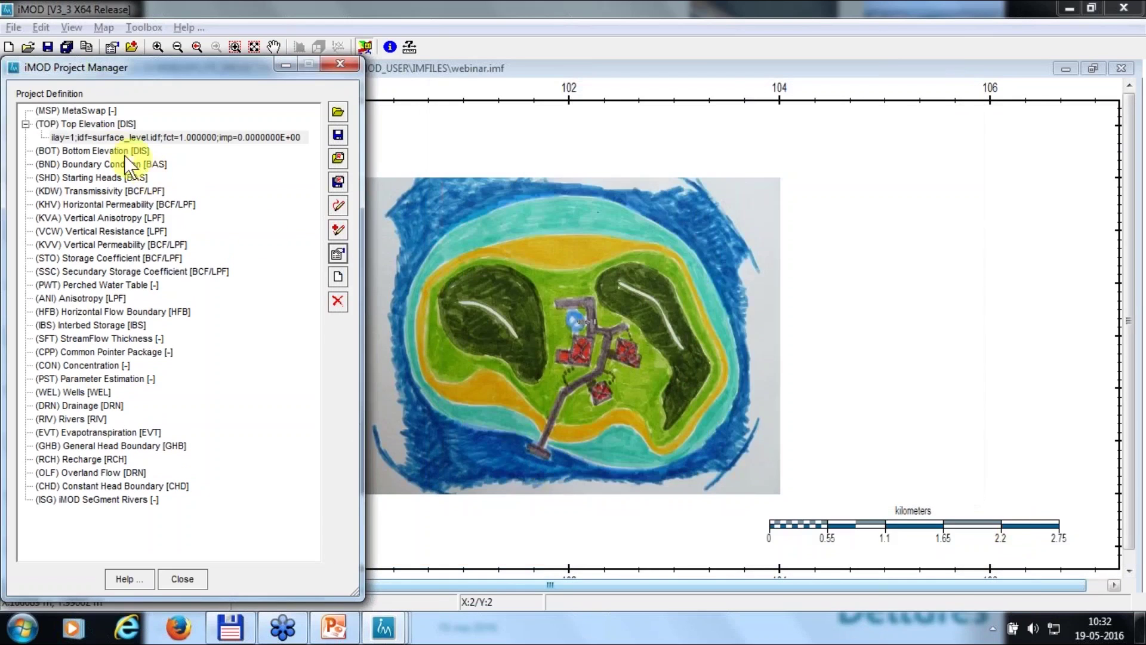
# Define the Top Elevation of model layer 2 with surface_level.idf and an addition value of -1, and add it as a new system
pyautogui.click(93, 122)
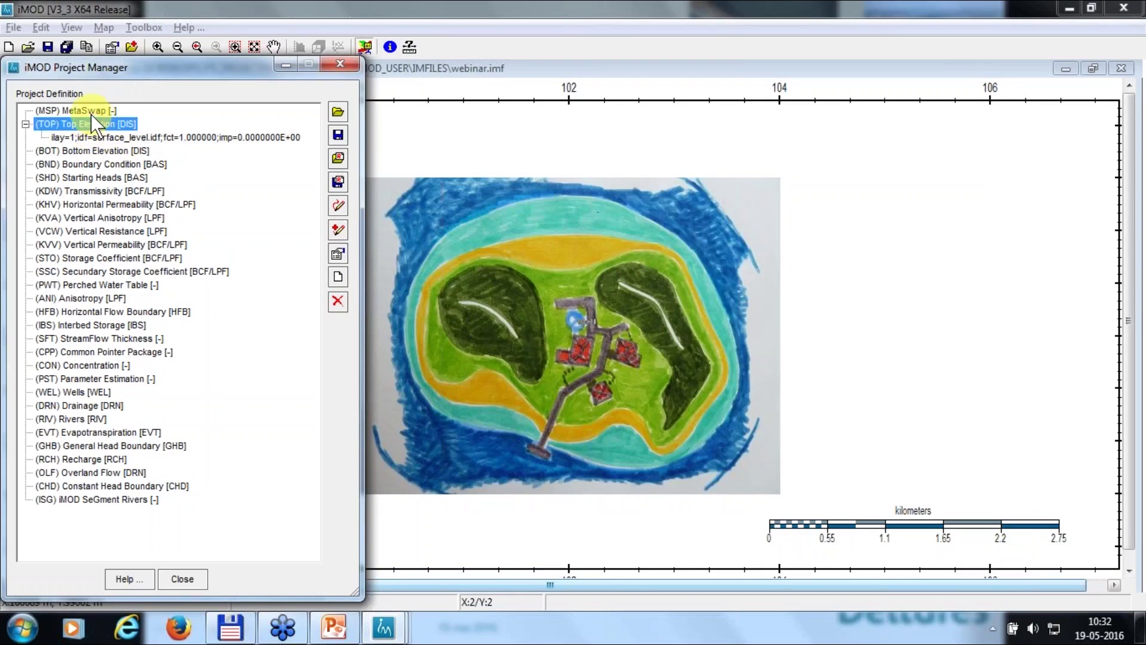
pyautogui.click(338, 254)
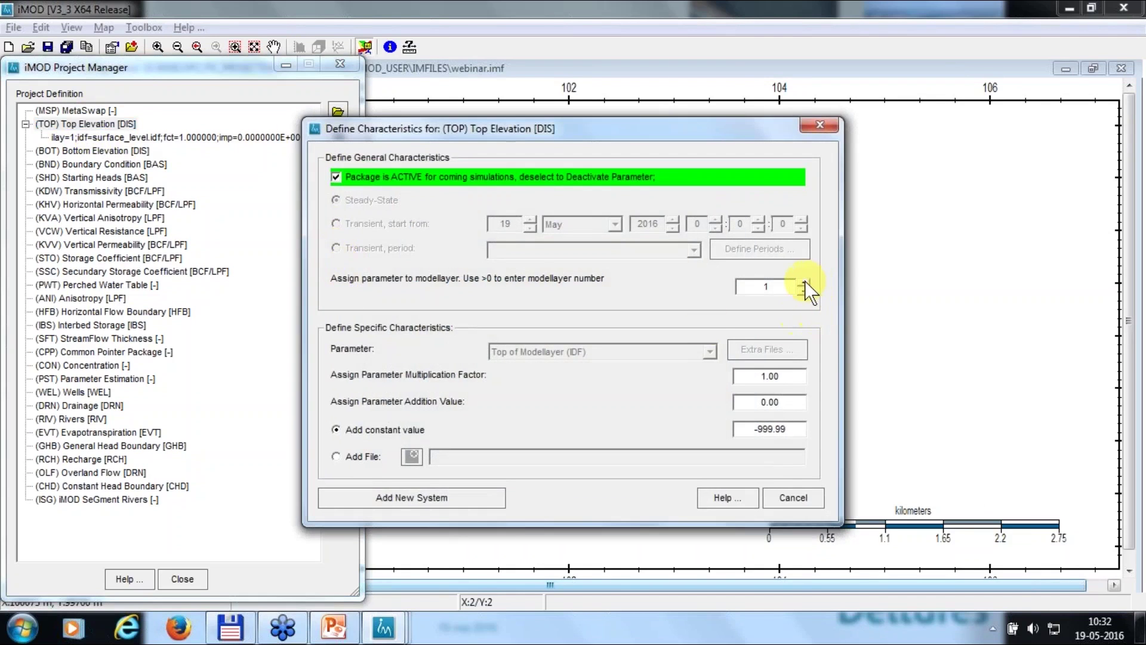
pyautogui.click(805, 281)
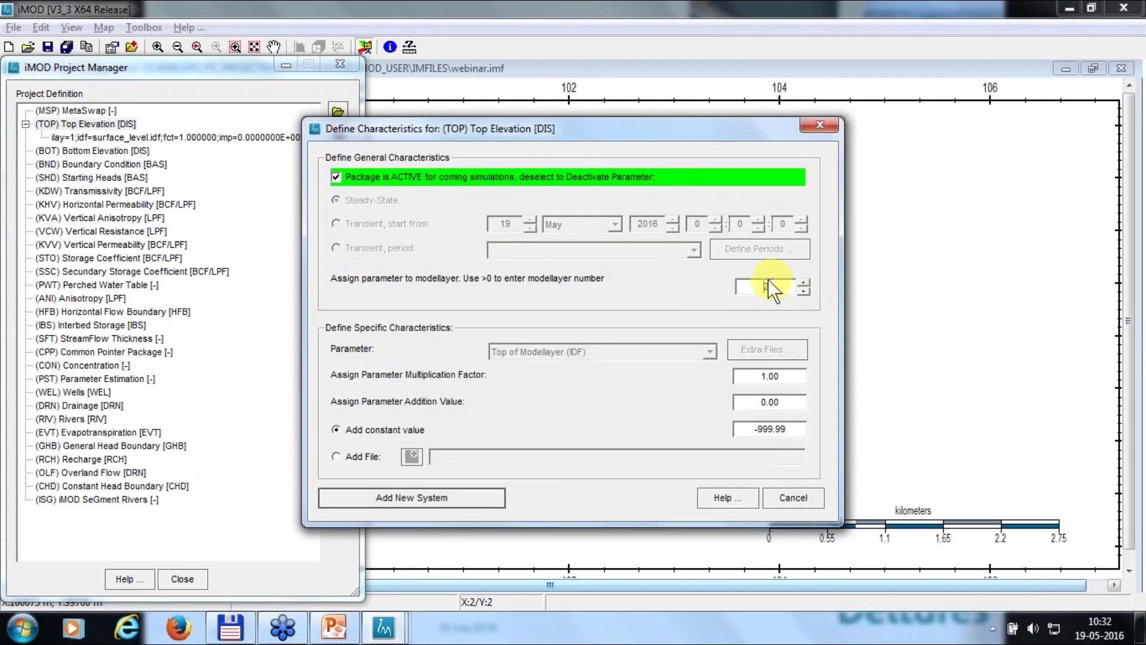
pyautogui.click(363, 457)
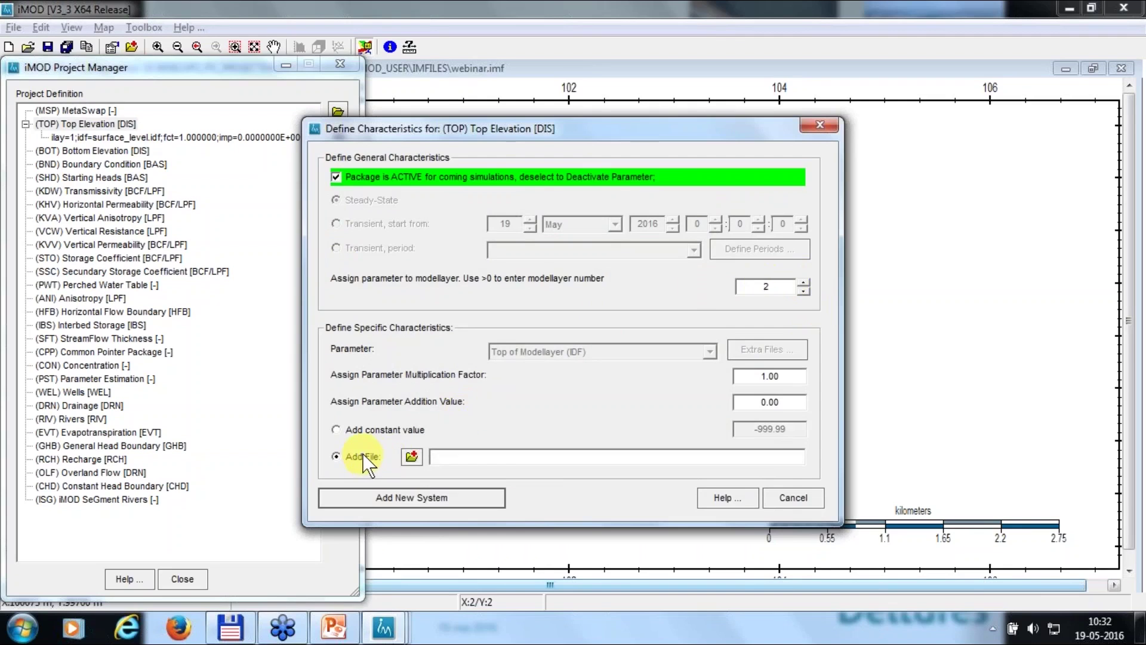
pyautogui.click(411, 457)
pyautogui.click(660, 274)
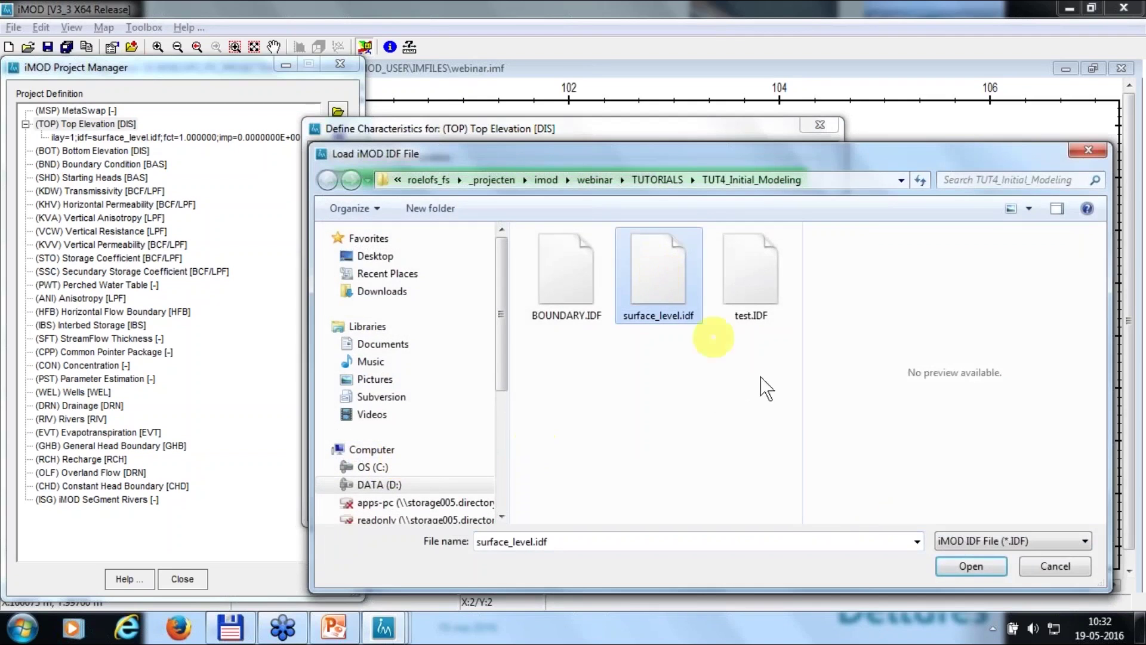
pyautogui.click(967, 568)
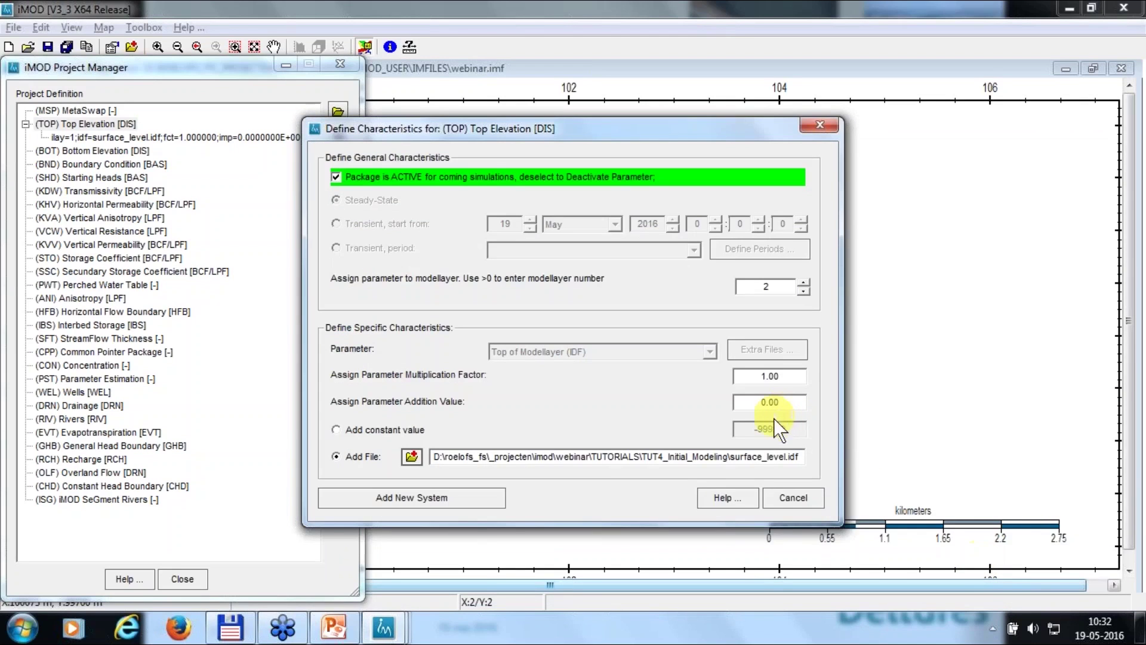
pyautogui.doubleClick(754, 402)
pyautogui.write('-1')
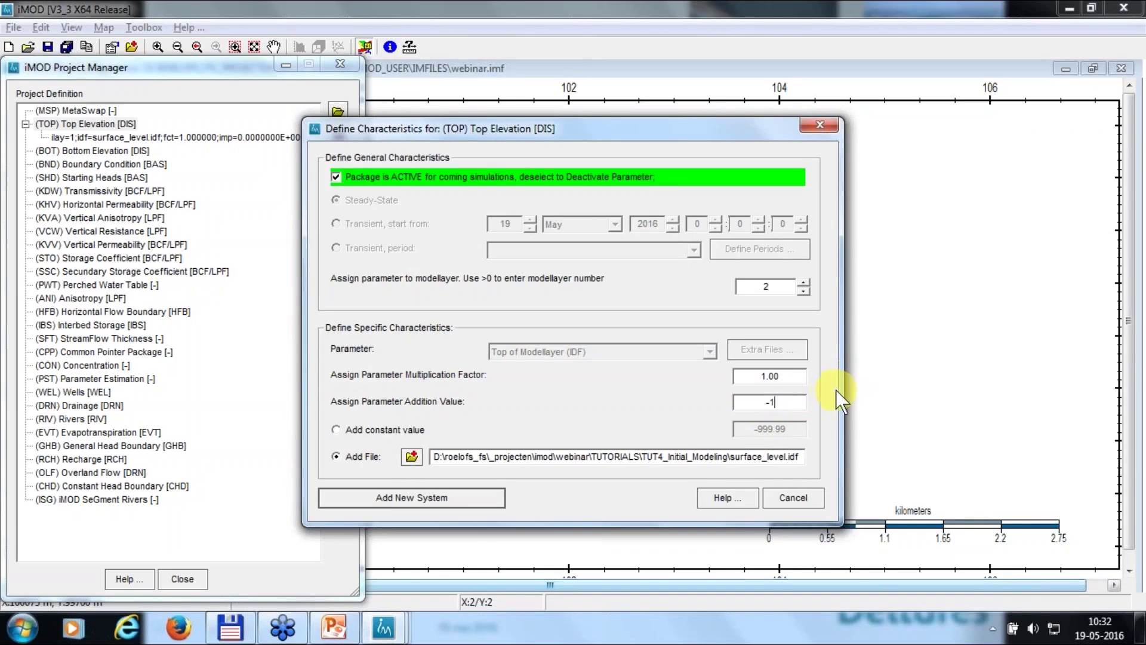
pyautogui.click(447, 493)
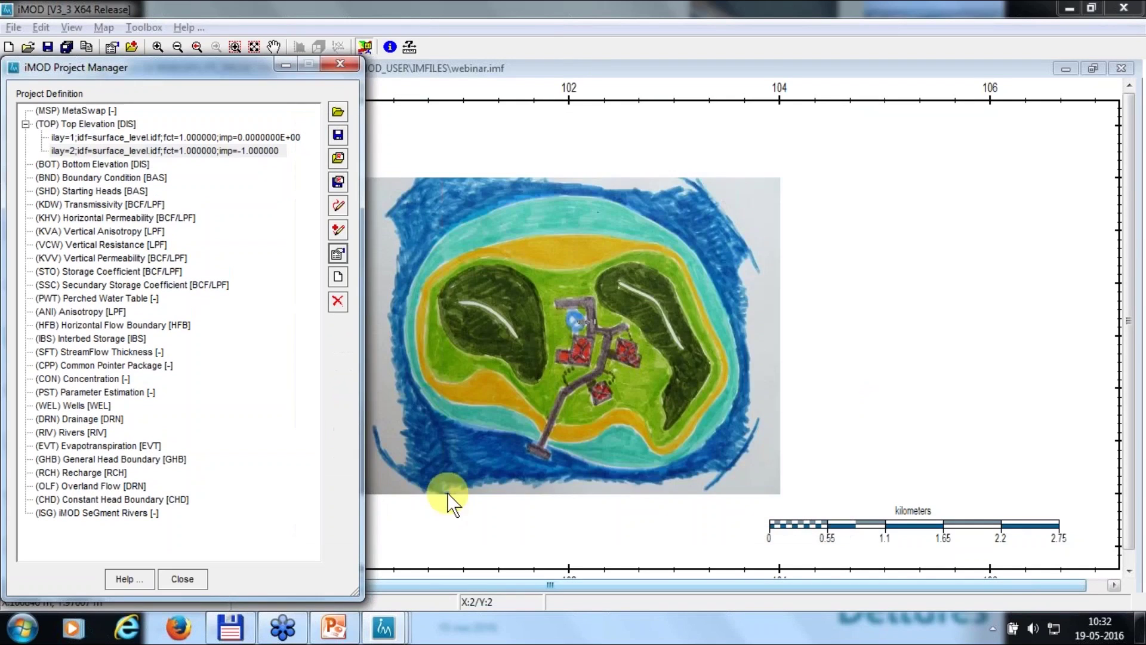
# Consult the parameter table in the PowerPoint slide show, return to iMOD and load the existing project file island.prj
pyautogui.click(342, 632)
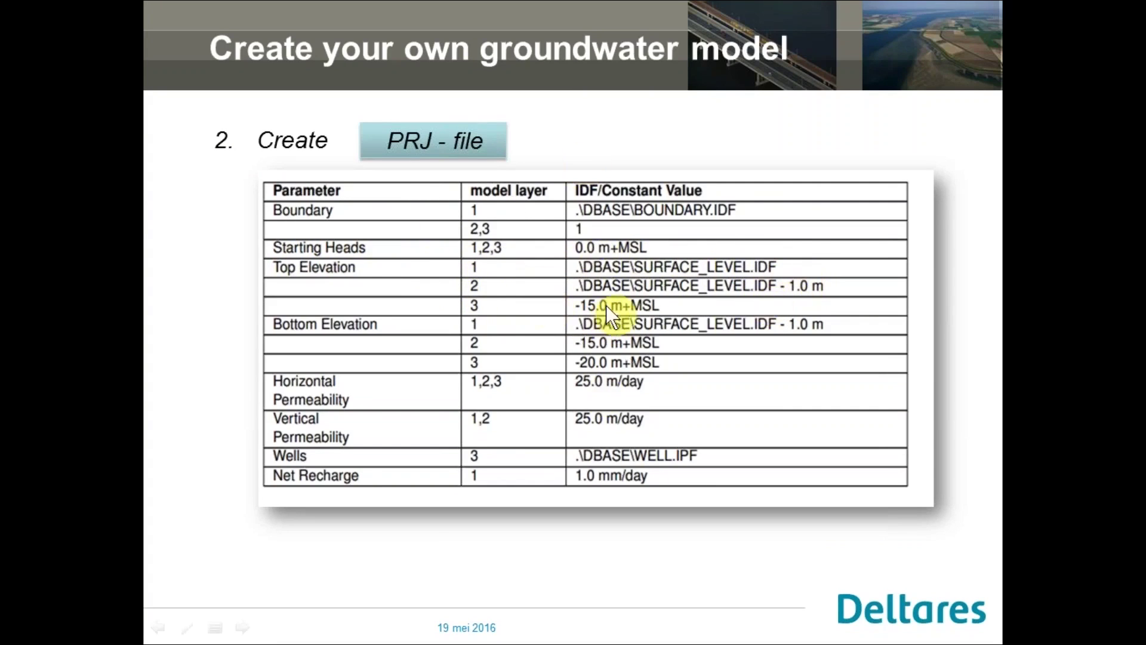
pyautogui.hotkey('alt', 'Tab')
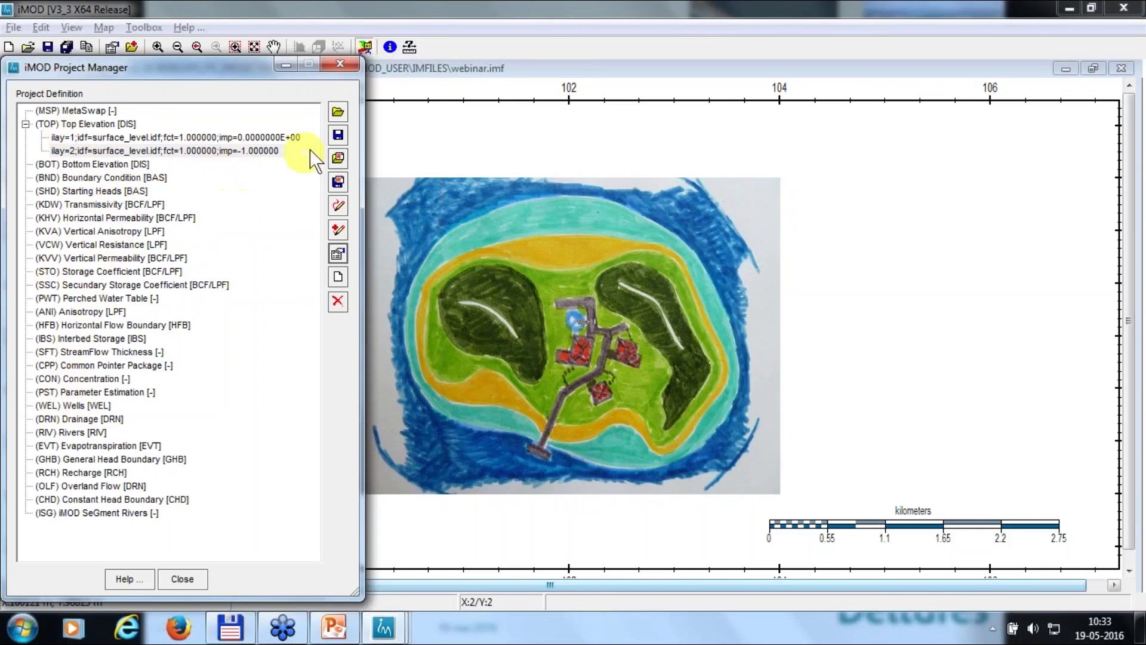
pyautogui.click(338, 132)
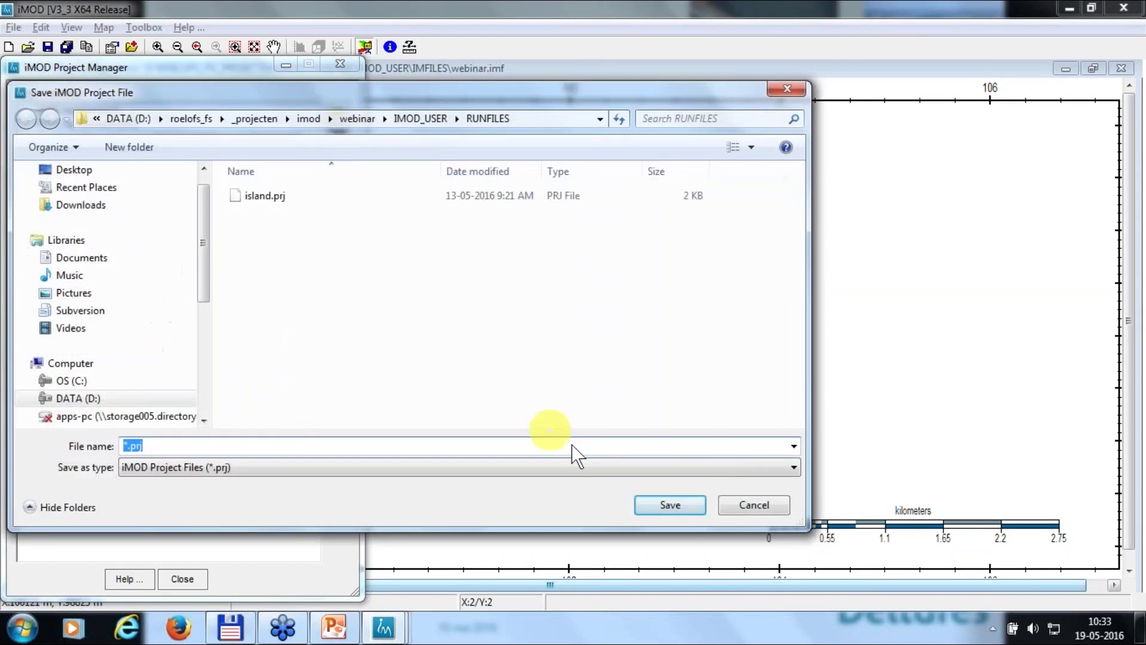
pyautogui.click(757, 504)
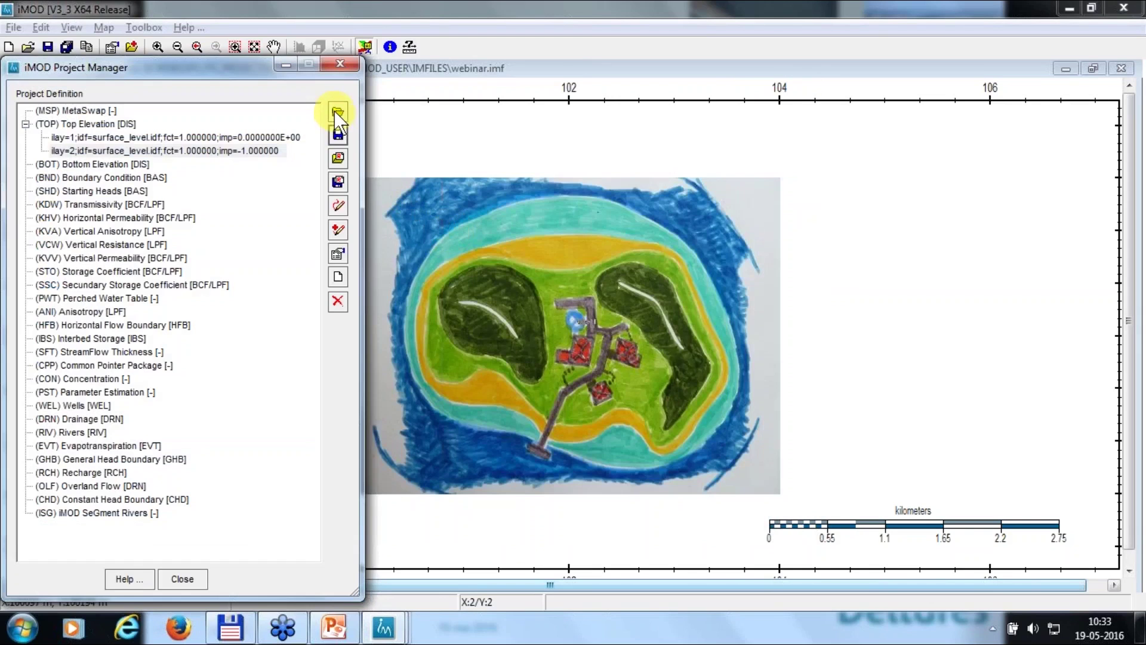
pyautogui.click(336, 111)
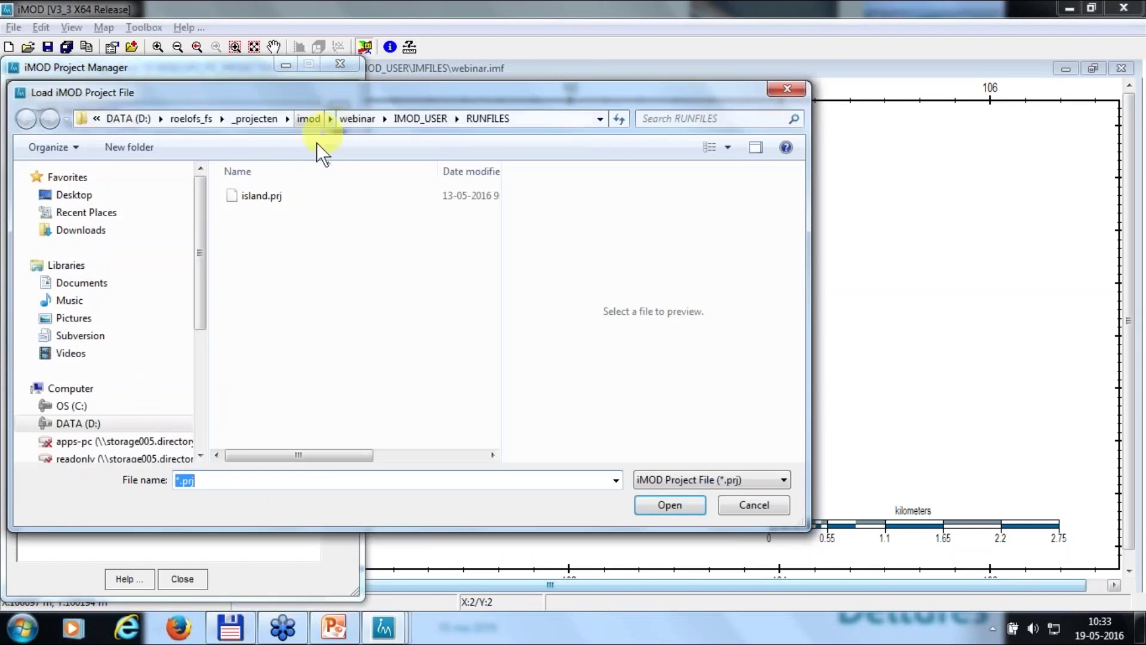
pyautogui.click(669, 503)
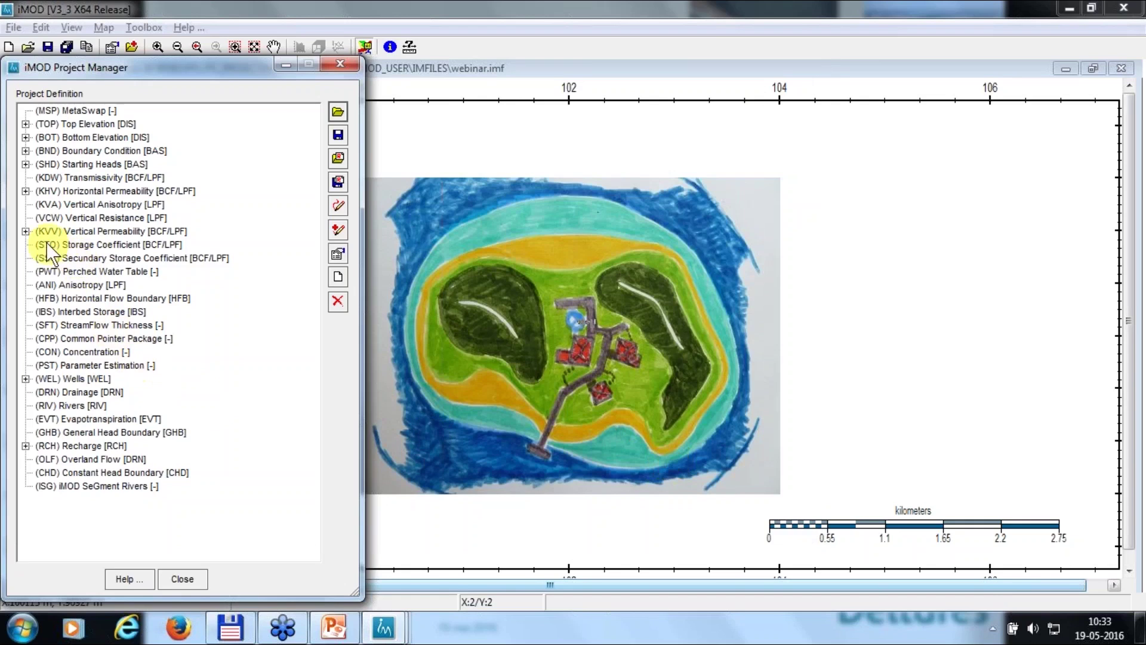
# Inspect the project's entries for Vertical Permeability, Wells and Recharge in the project definition
pyautogui.click(25, 232)
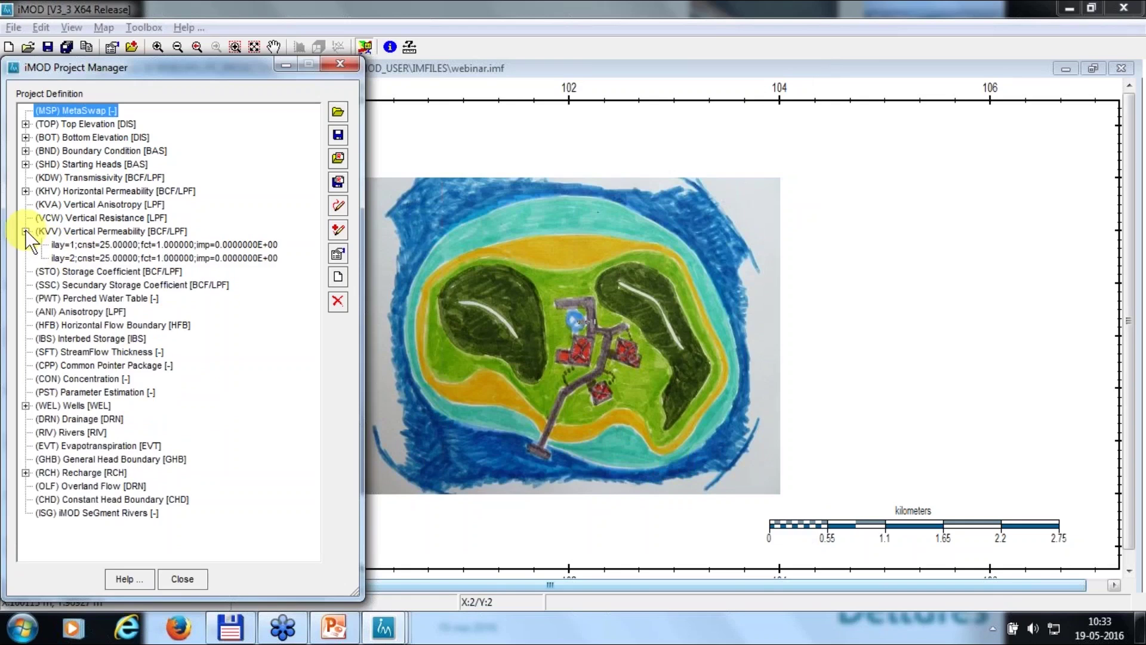
pyautogui.click(25, 231)
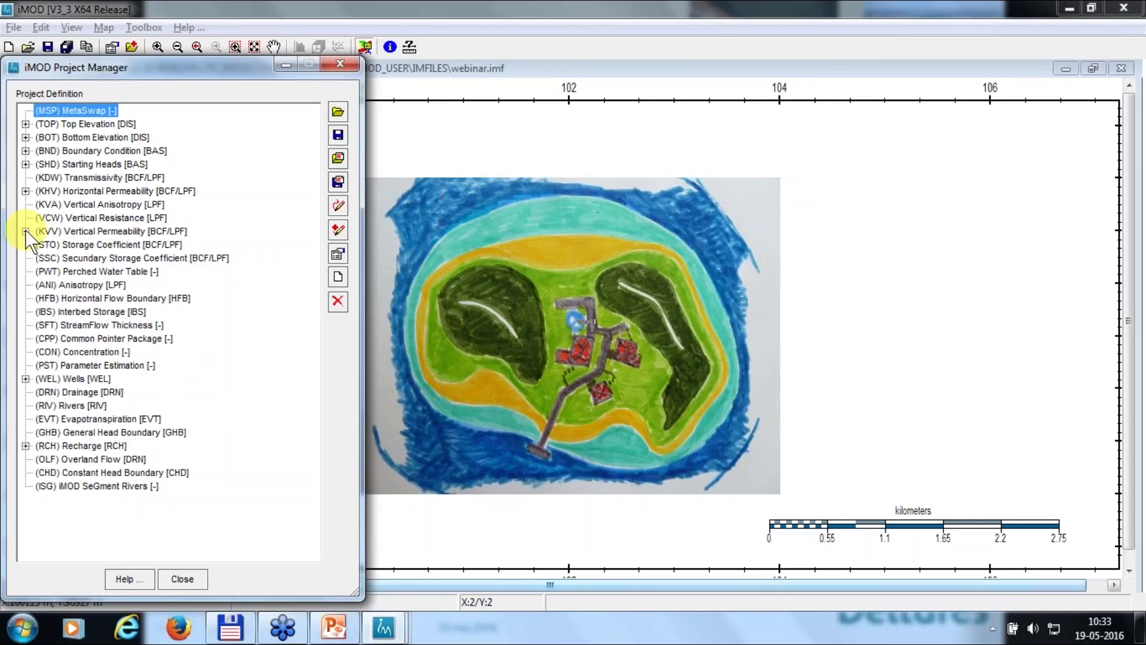
pyautogui.click(25, 377)
pyautogui.click(42, 392)
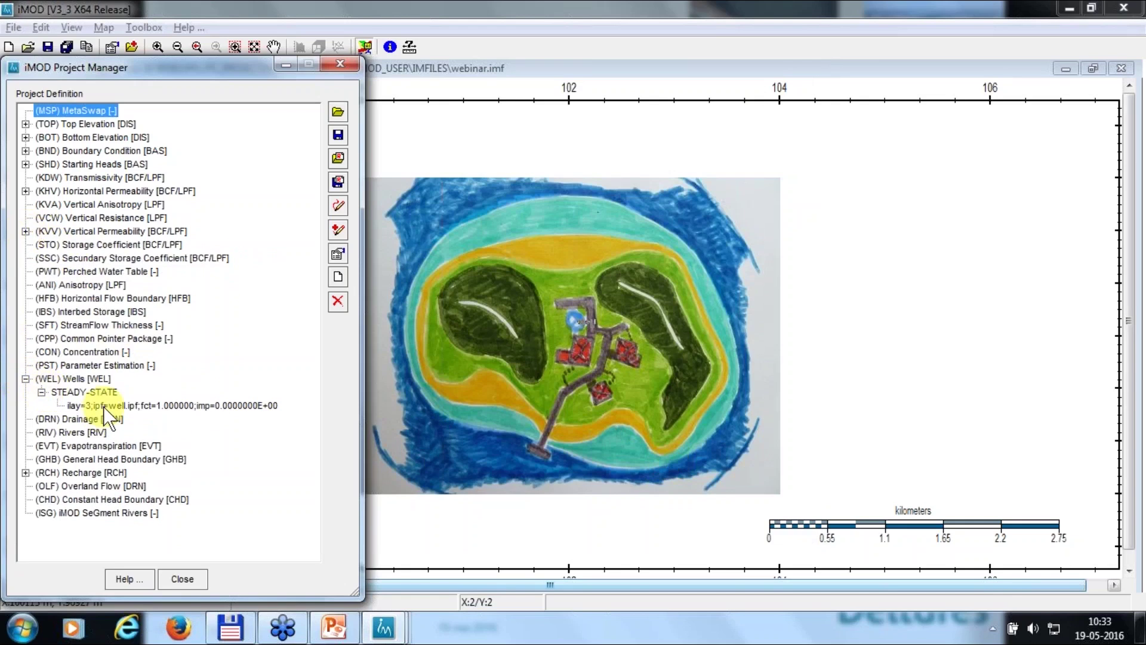
pyautogui.click(26, 472)
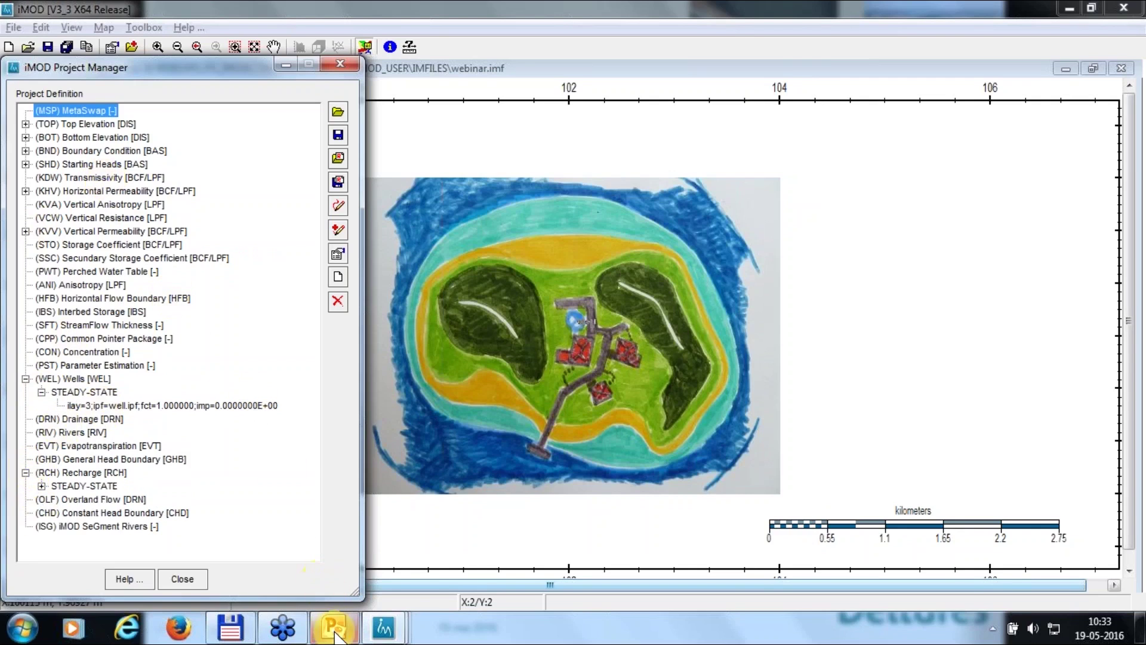
pyautogui.moveTo(336, 634)
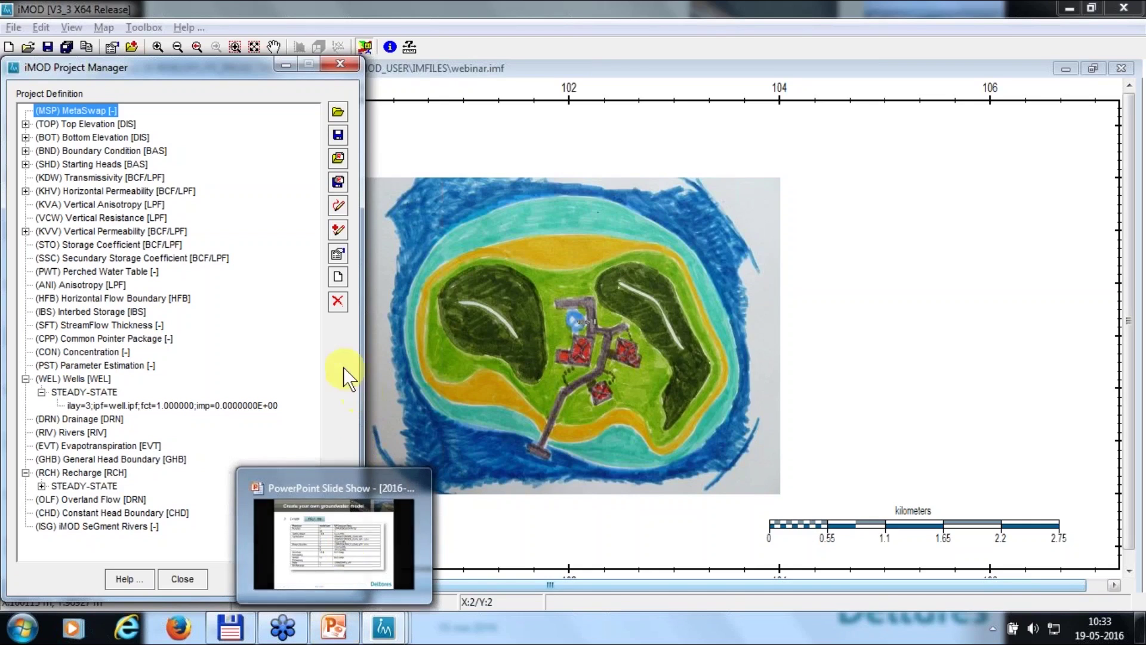
# Open the simulation configuration for exporting a run file, review the active packages and leave the Submodel option off
pyautogui.click(338, 180)
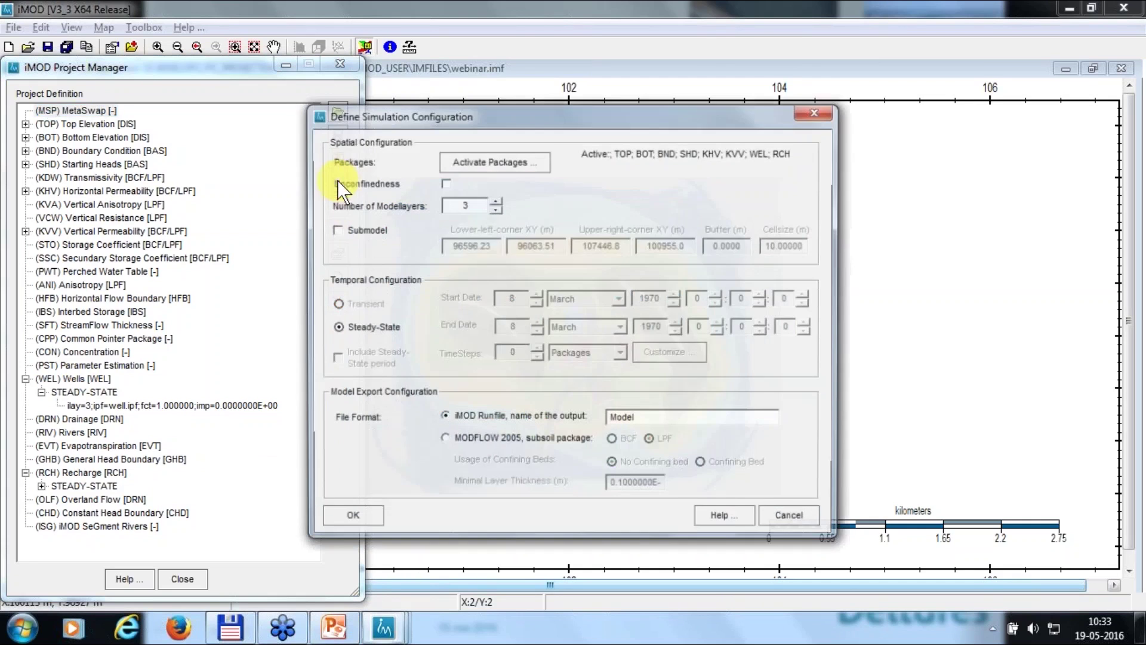
pyautogui.moveTo(395, 112); pyautogui.dragTo(523, 103)
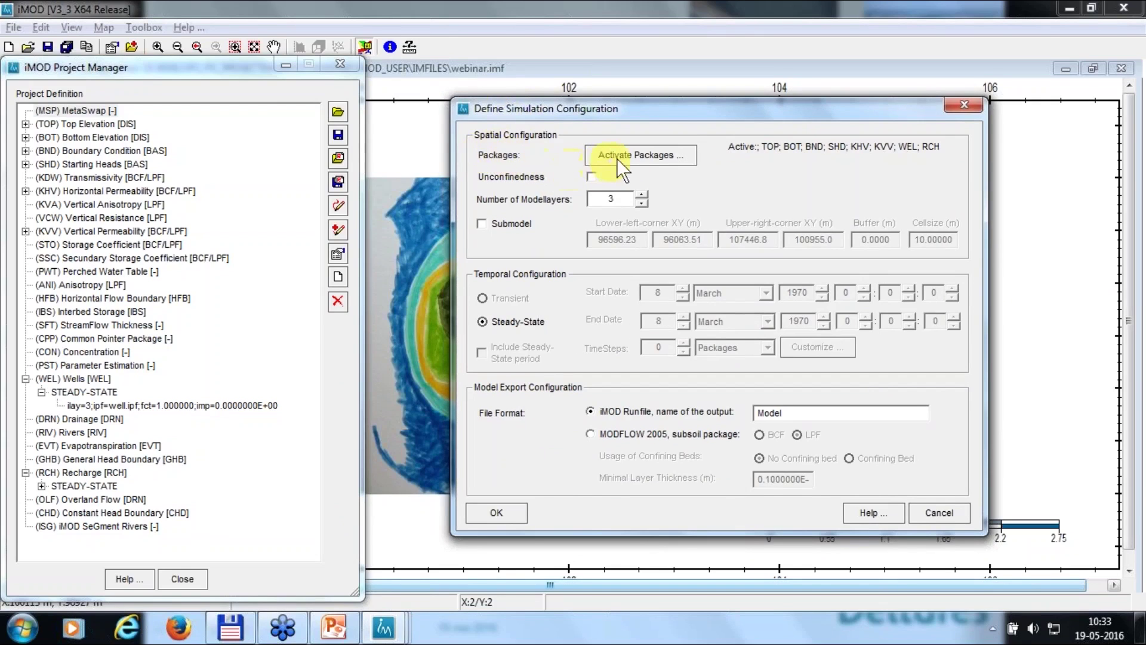
pyautogui.click(636, 153)
pyautogui.moveTo(628, 165); pyautogui.dragTo(730, 224)
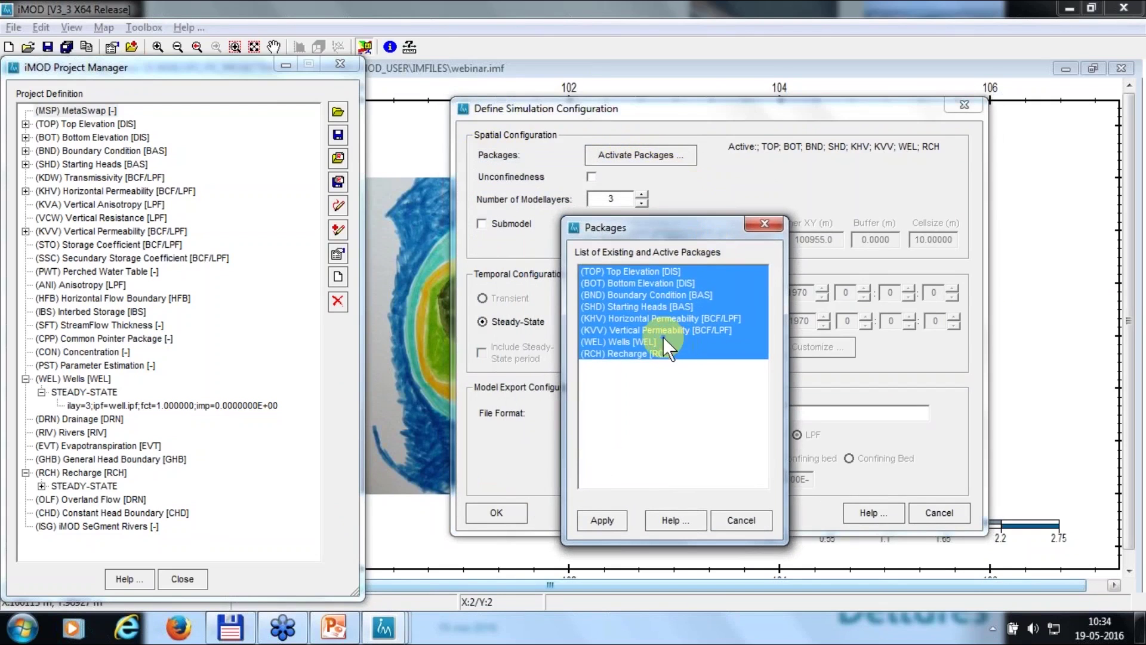
pyautogui.click(740, 519)
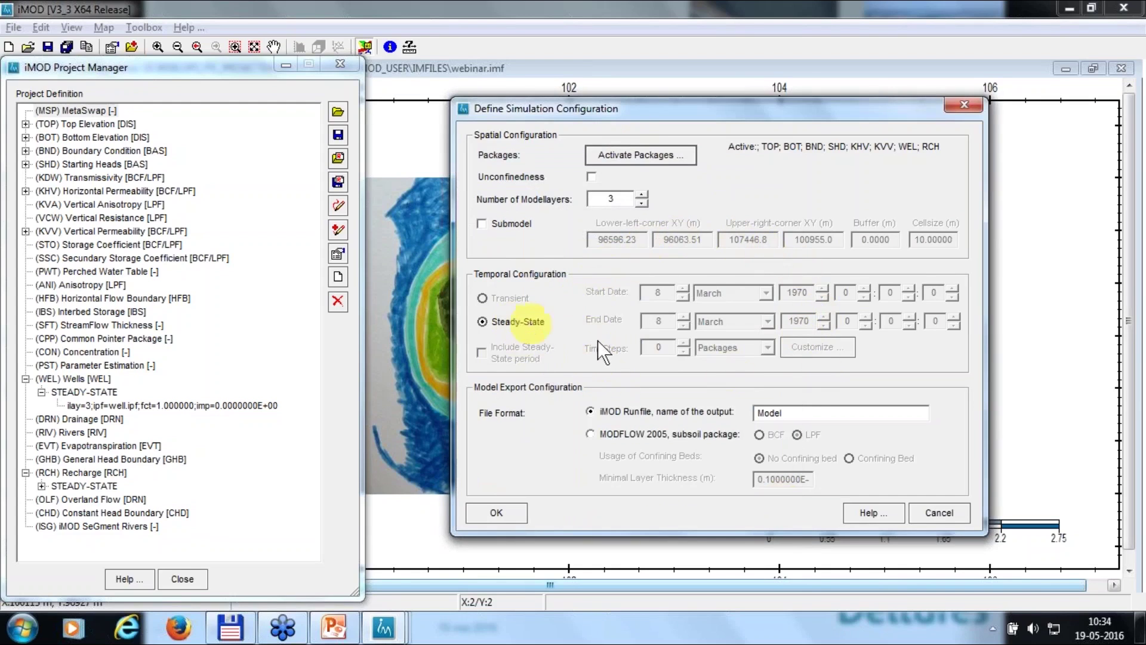
pyautogui.click(480, 222)
pyautogui.click(480, 223)
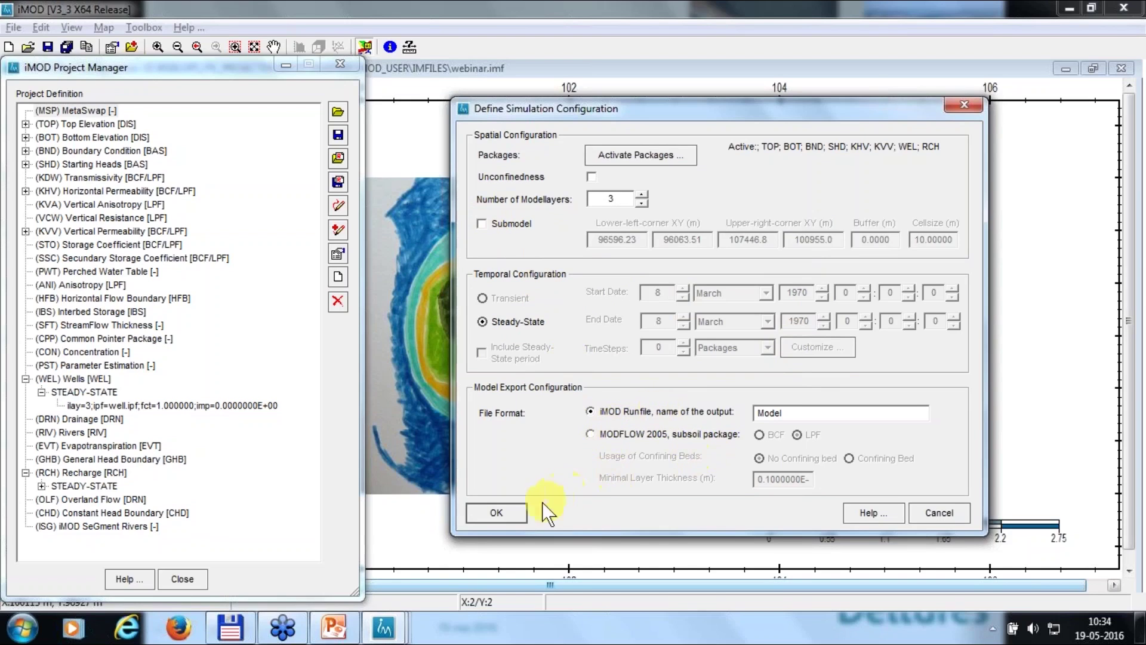
# Save the steady-state model as run file ISLAND2.RUN in the RUNFILES folder, replacing the existing file, and close the Project Manager
pyautogui.click(503, 511)
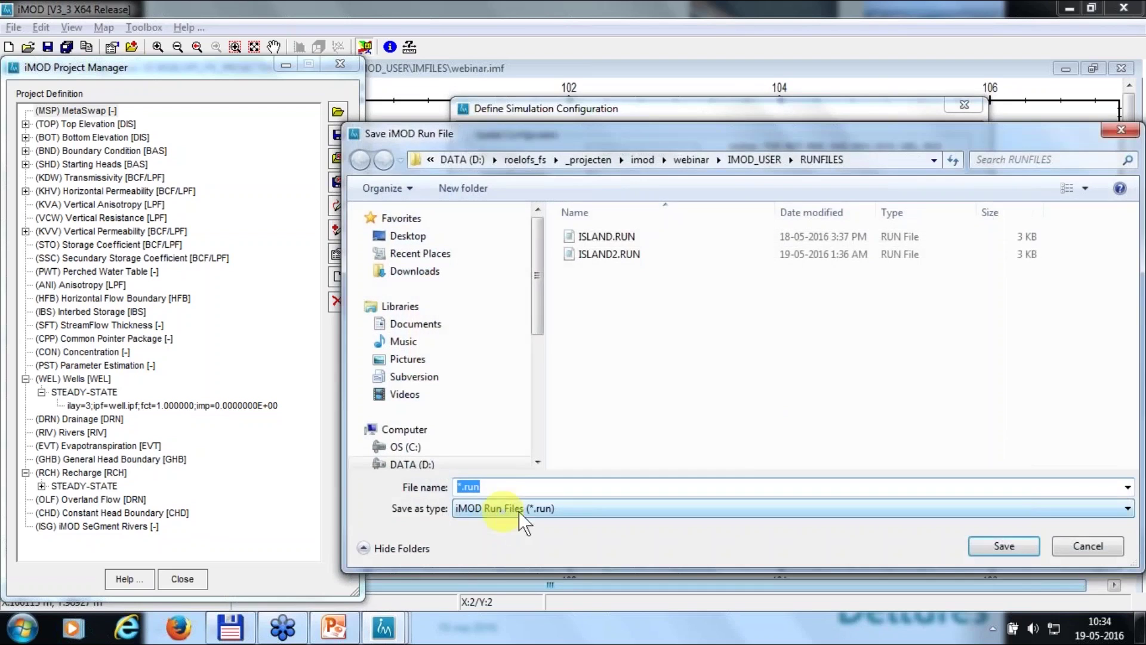
pyautogui.click(625, 257)
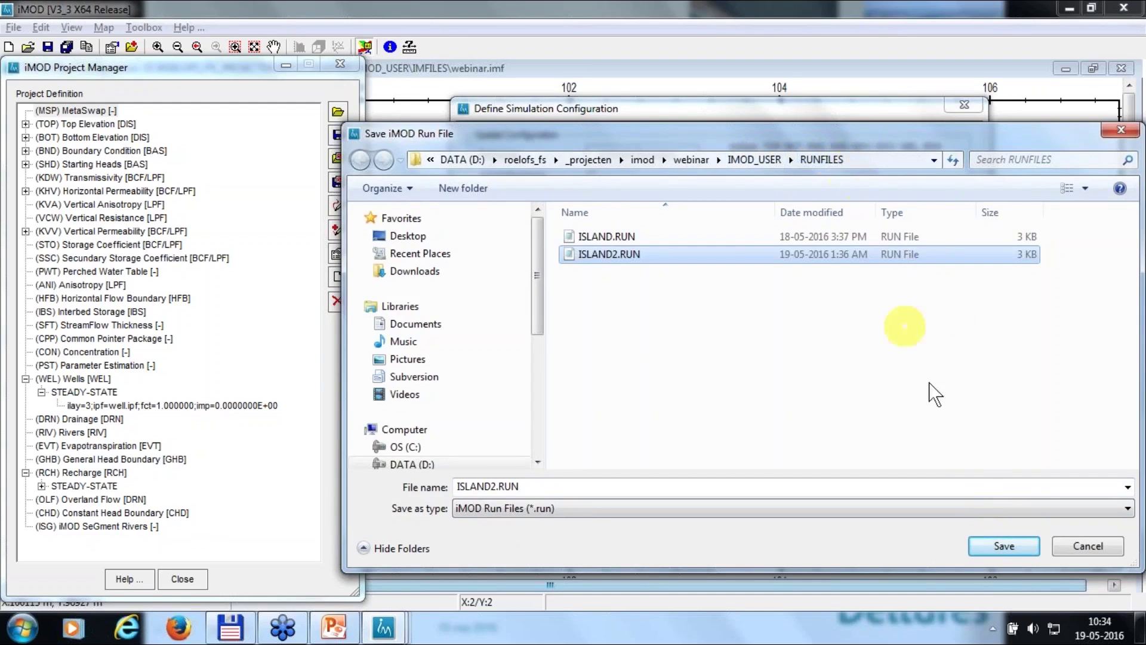
pyautogui.click(1001, 544)
pyautogui.click(631, 317)
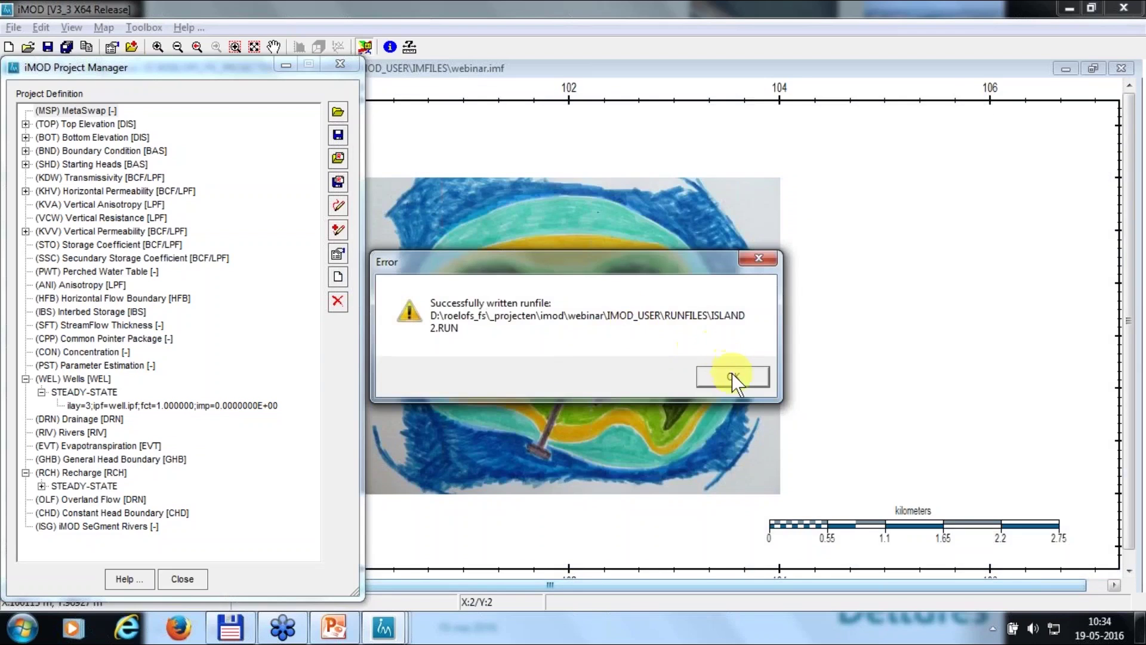
pyautogui.click(732, 376)
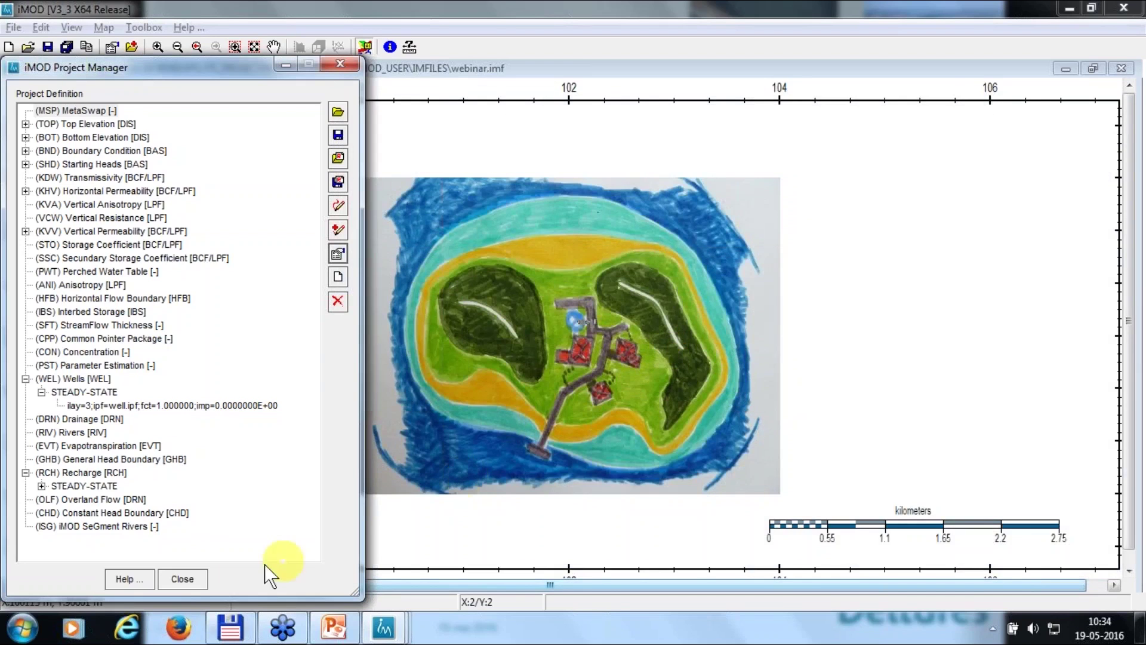
pyautogui.click(182, 578)
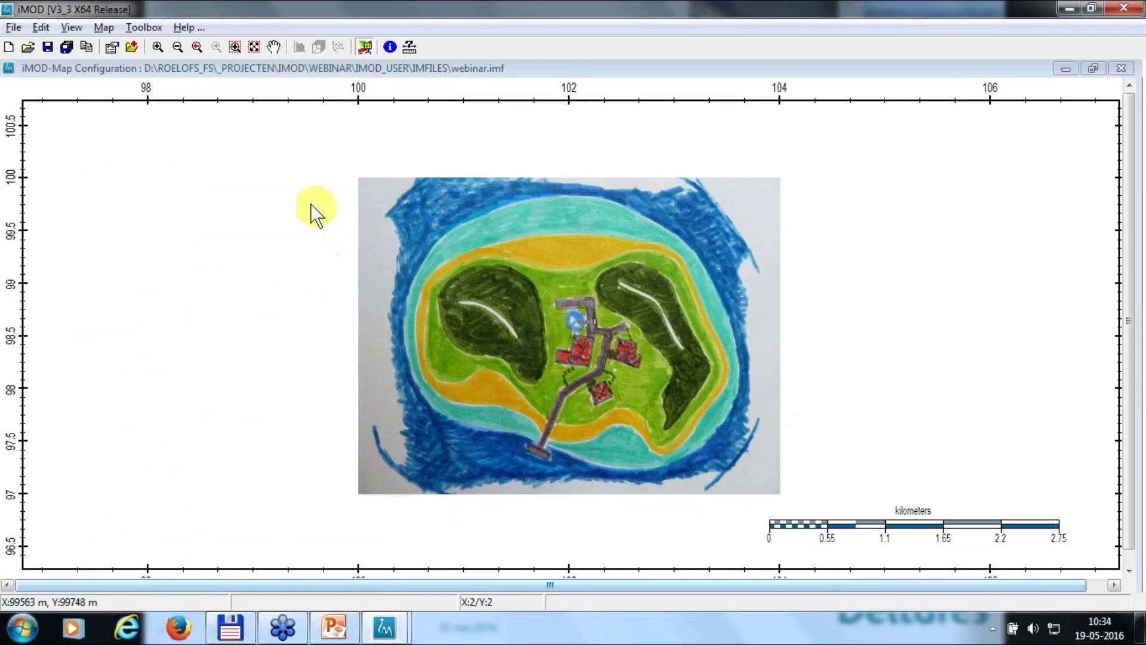
# Open the Start Model Simulation tool and move its window aside to uncover the map
pyautogui.click(143, 28)
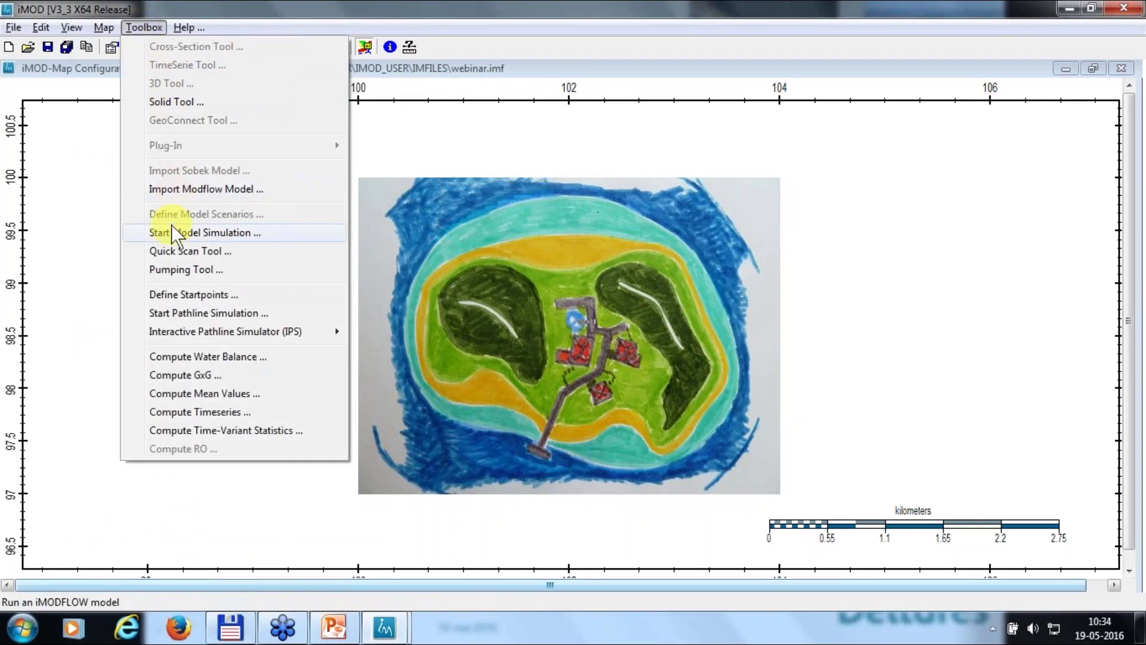
pyautogui.click(232, 234)
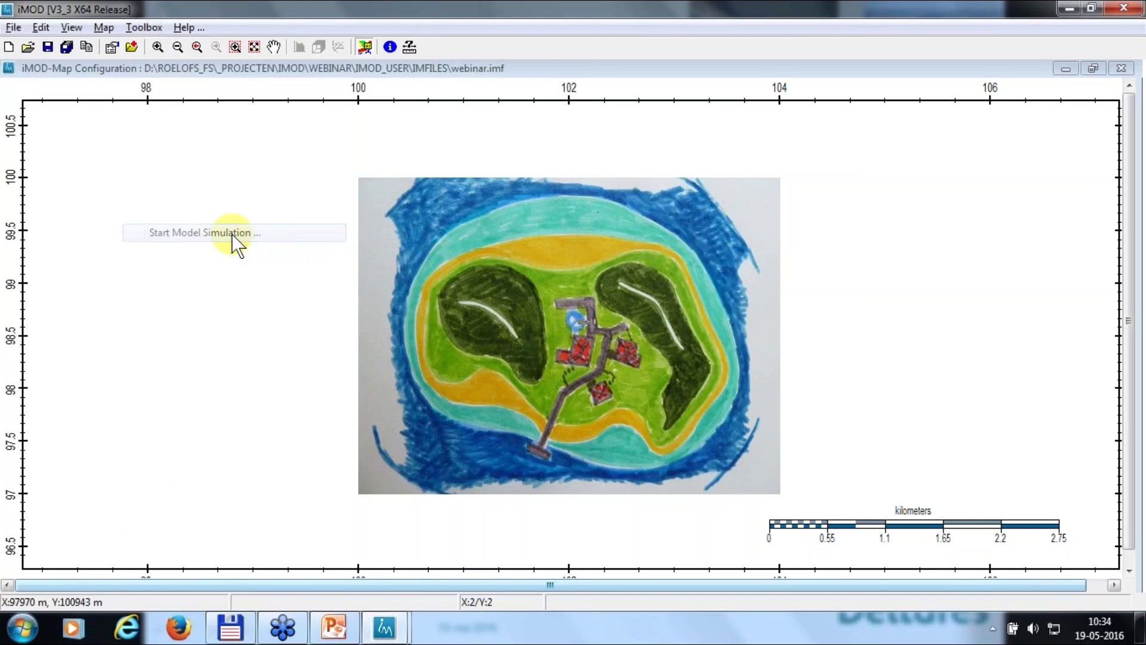
pyautogui.moveTo(514, 138); pyautogui.dragTo(155, 156)
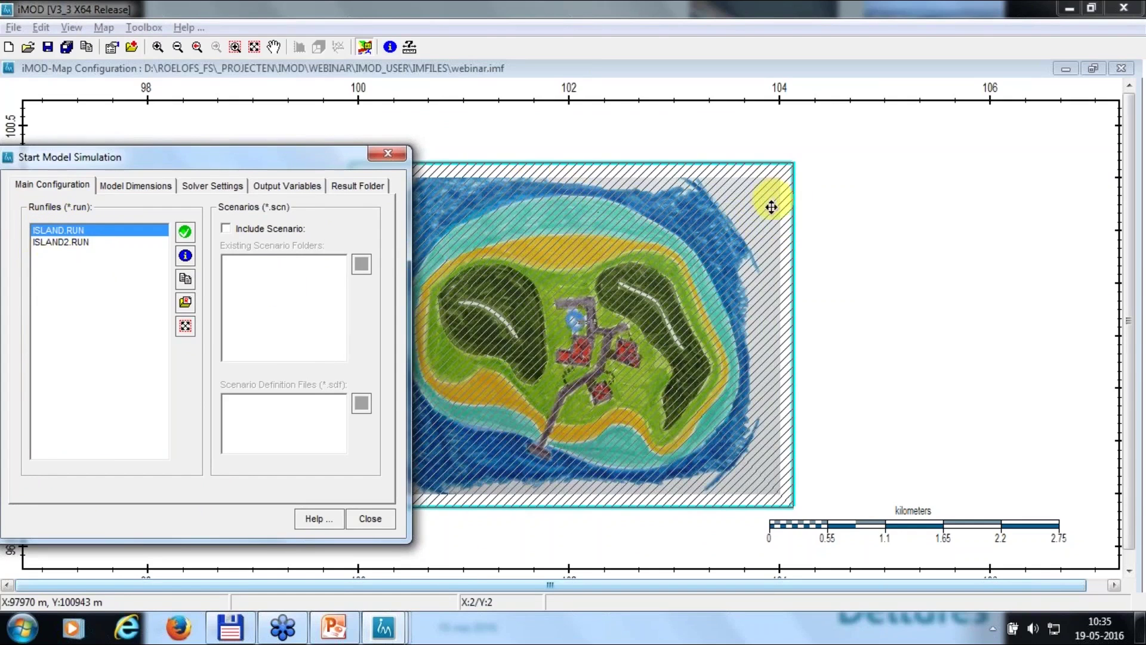
# View the contents of run file ISLAND.RUN, including its active modules and layer definitions, and close the viewer
pyautogui.click(185, 256)
pyautogui.click(302, 263)
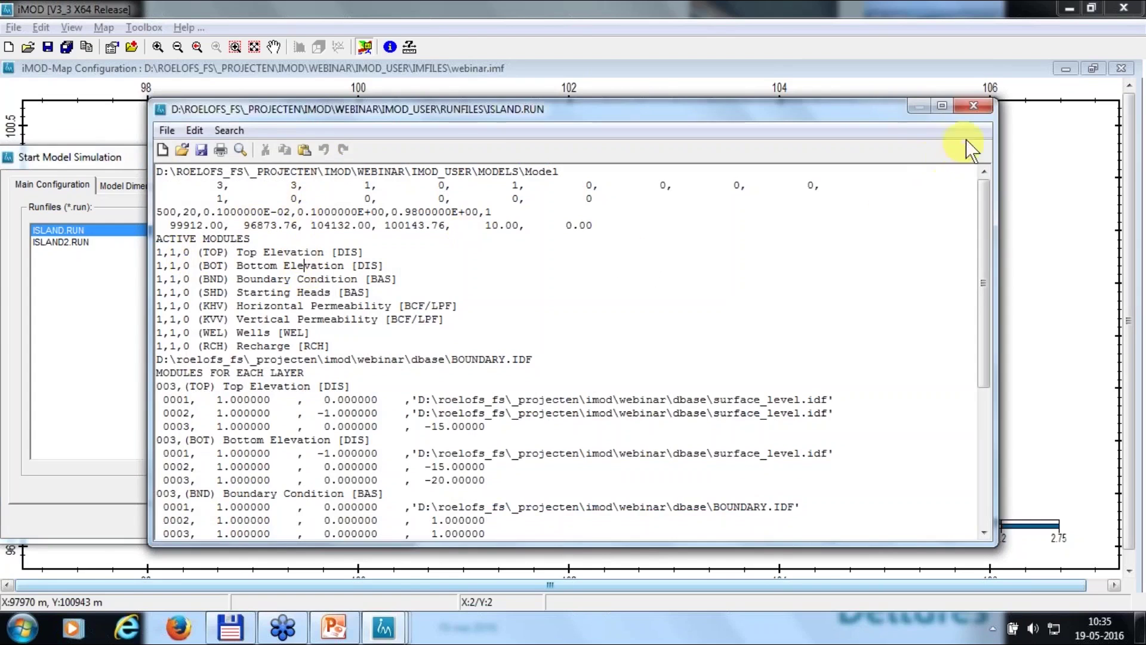
pyautogui.click(974, 105)
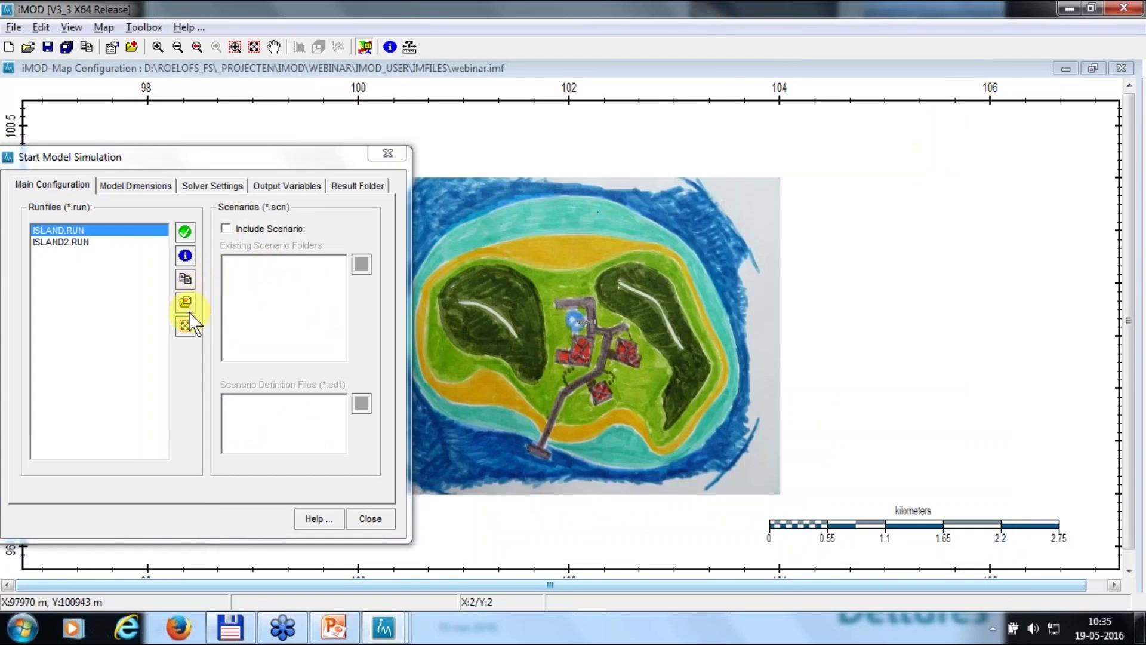
pyautogui.click(188, 354)
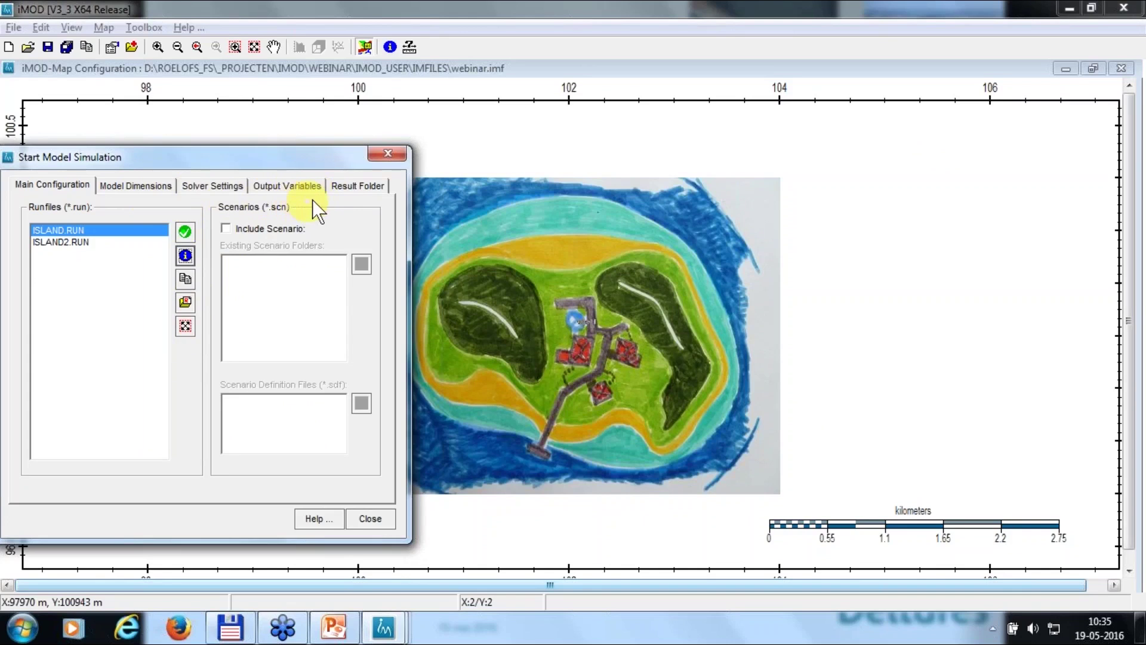
# Run the ISLAND.RUN simulation with output folder ISLAND, overwriting the existing results, and close the Start Model Simulation tool
pyautogui.click(357, 185)
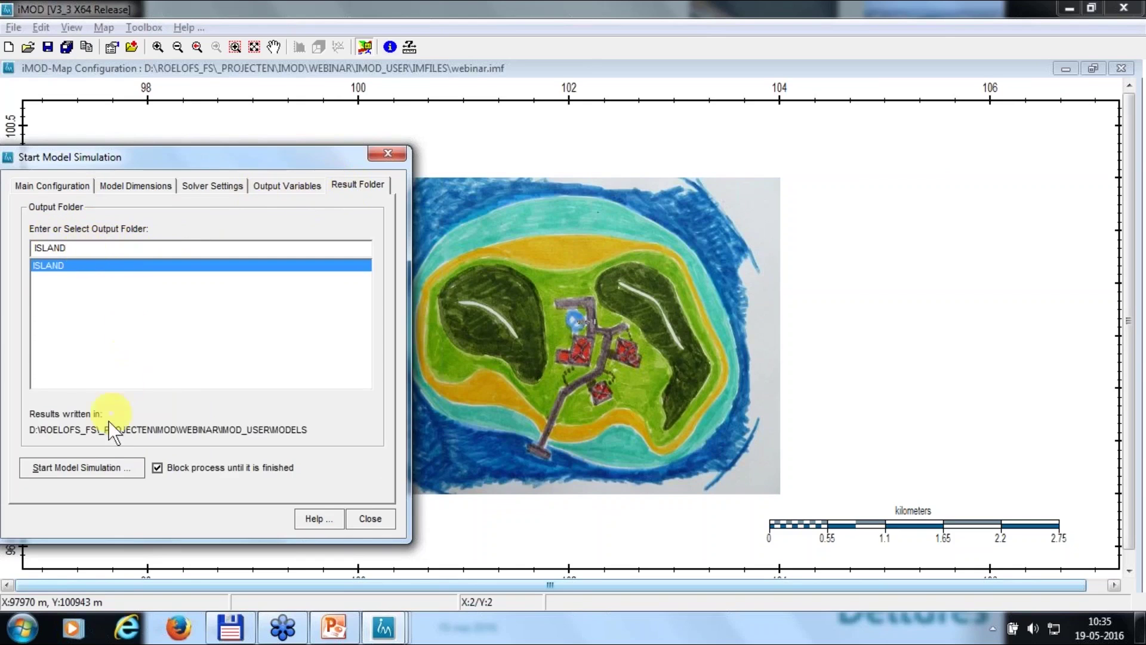
pyautogui.click(93, 469)
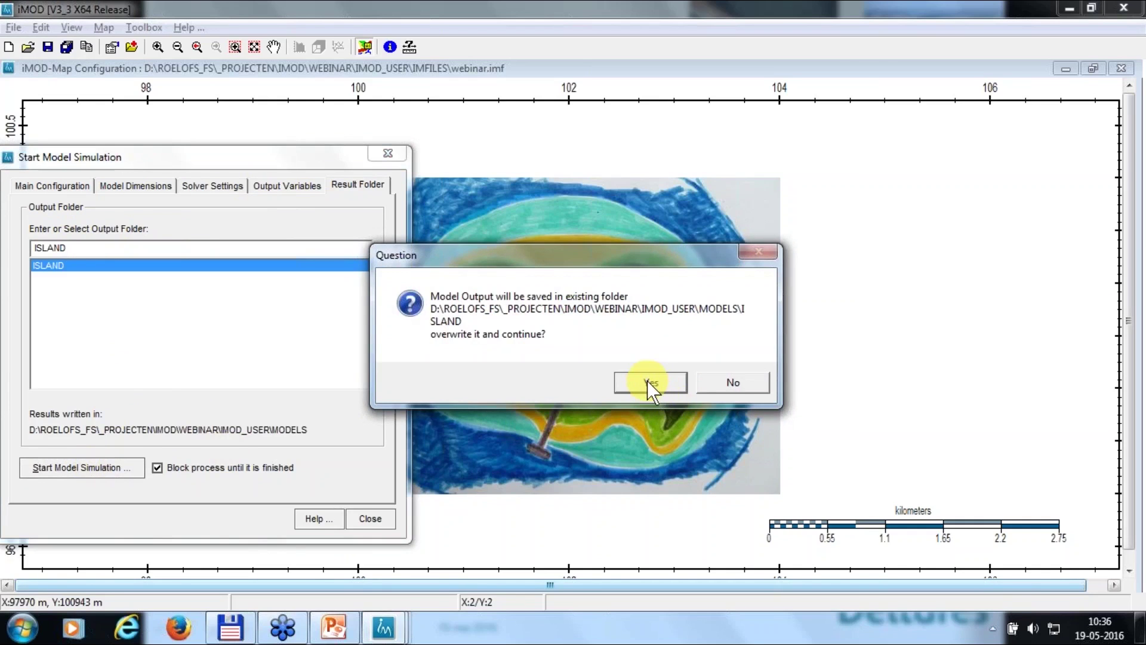
pyautogui.click(647, 381)
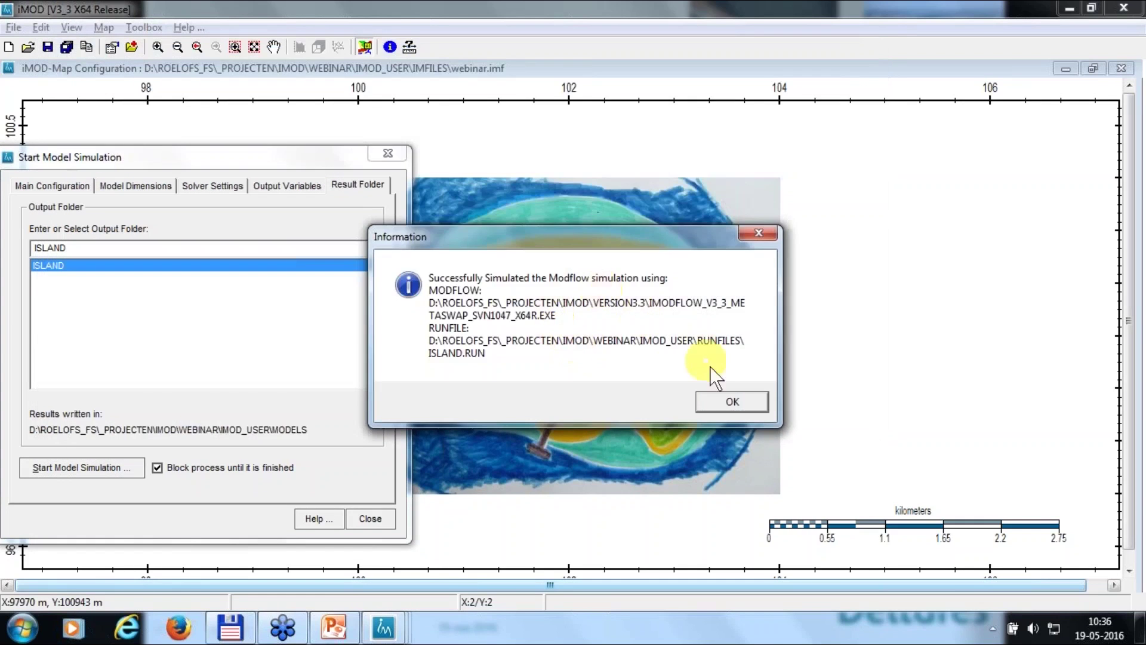
pyautogui.click(724, 400)
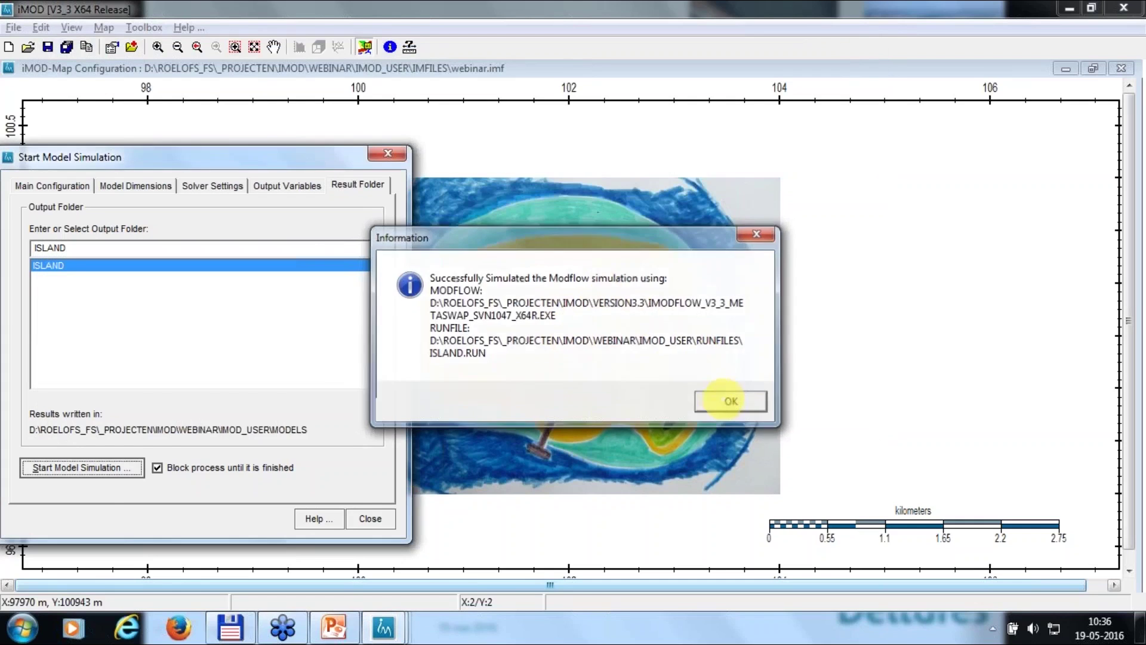
pyautogui.click(375, 519)
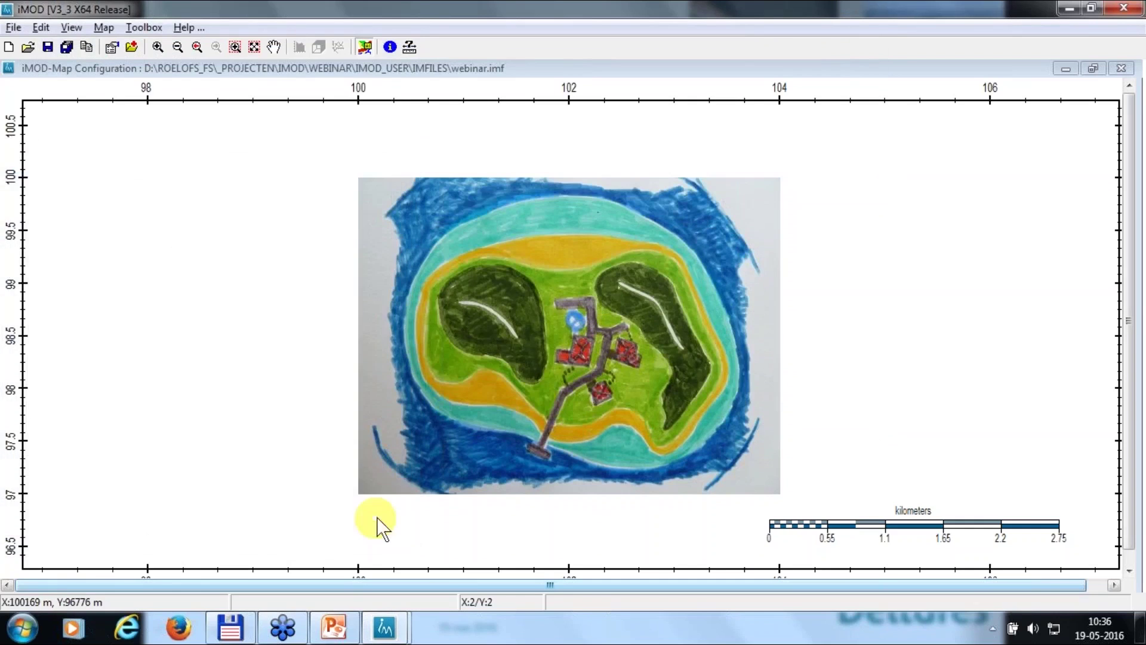
# Switch to Total Commander, open the IMOD_USER\Models\Island results folder and sort its contents by file extension
pyautogui.click(230, 631)
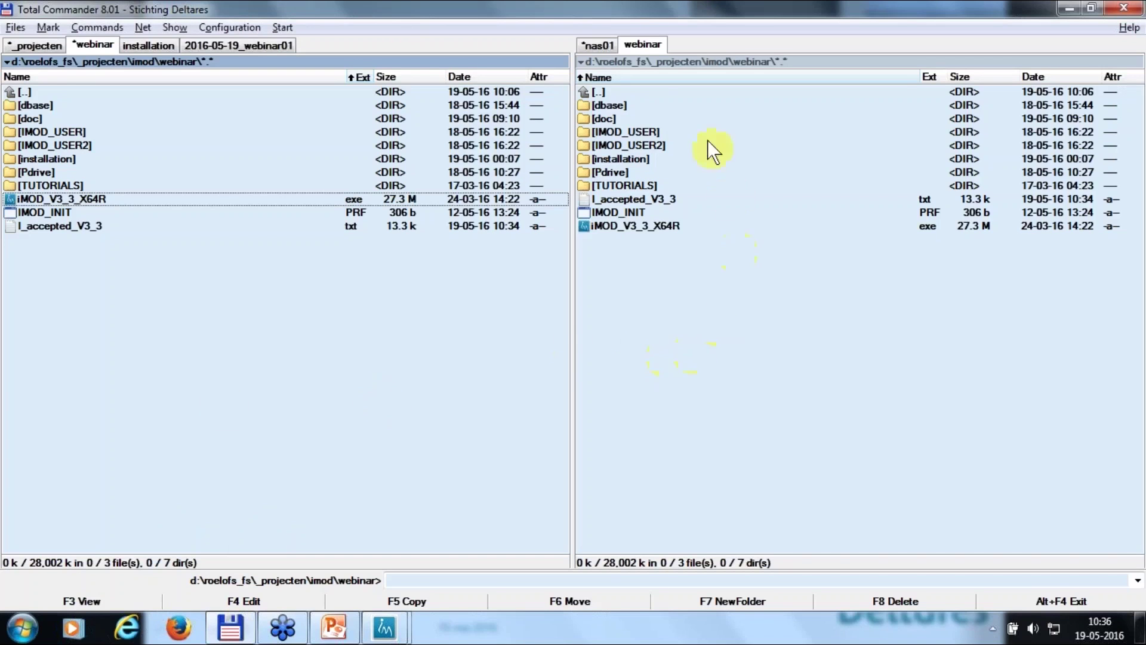
pyautogui.doubleClick(652, 131)
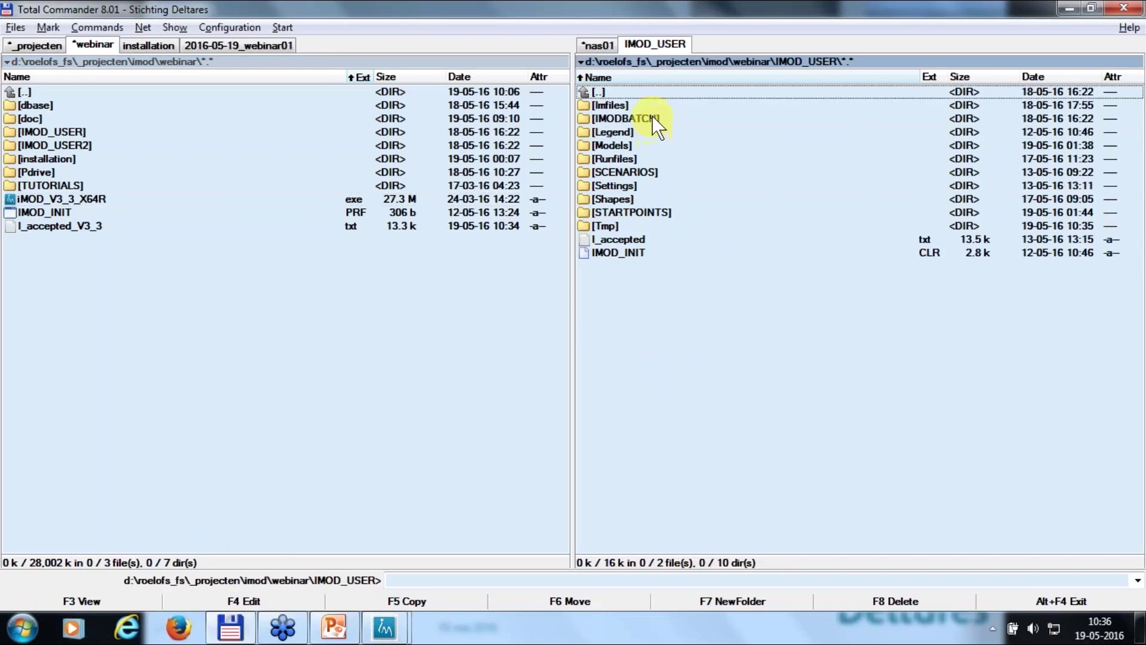
pyautogui.doubleClick(625, 145)
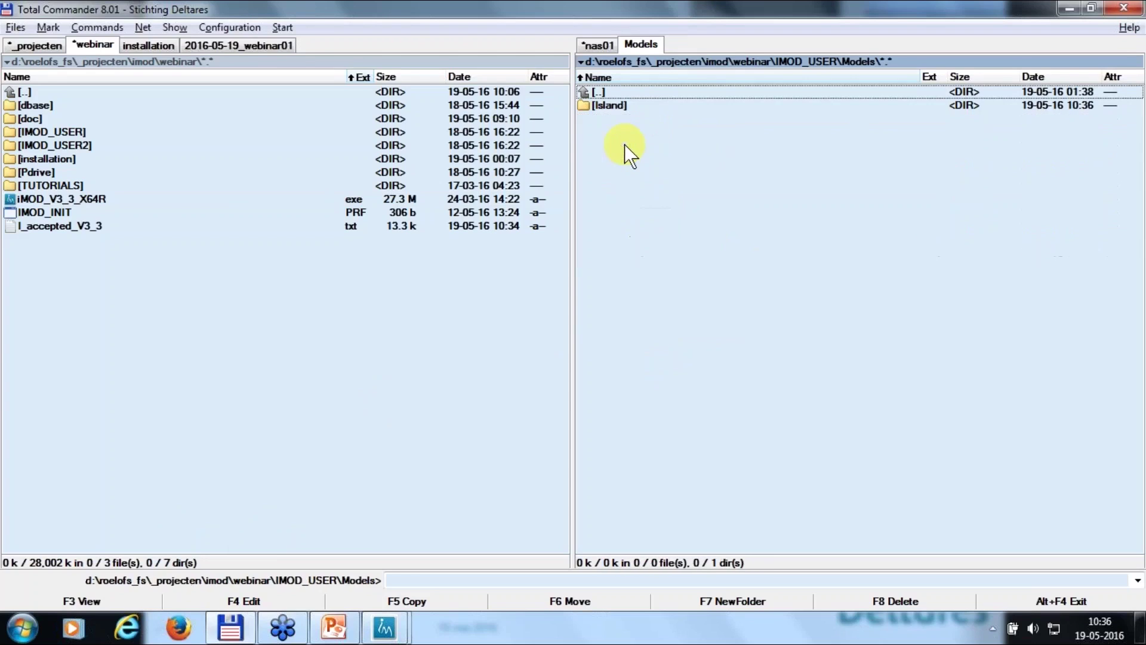
pyautogui.doubleClick(635, 105)
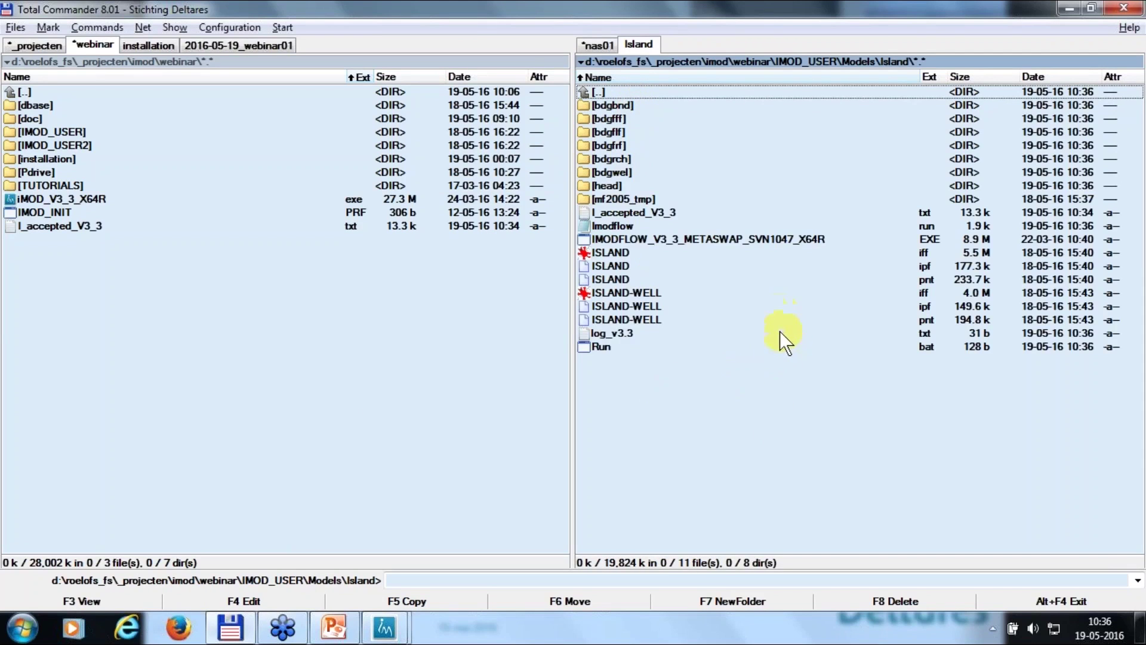
pyautogui.click(933, 71)
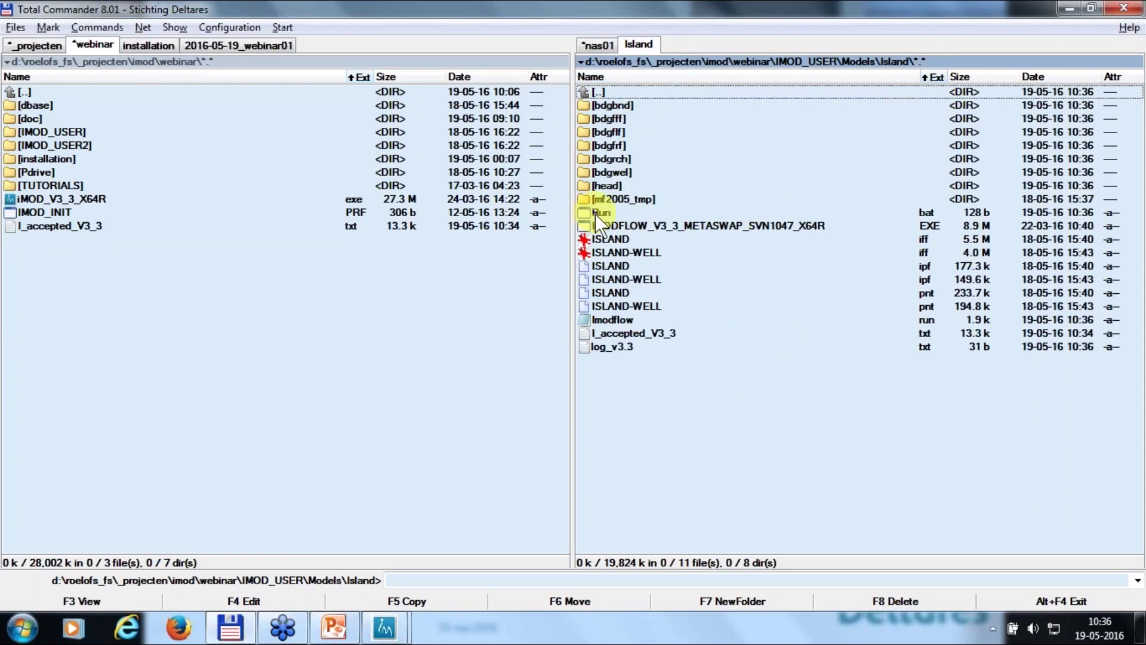
# Point out the Imodflow run file, the iMODFLOW executable and the Run batch file in the Island folder
pyautogui.click(627, 323)
pyautogui.press('space')
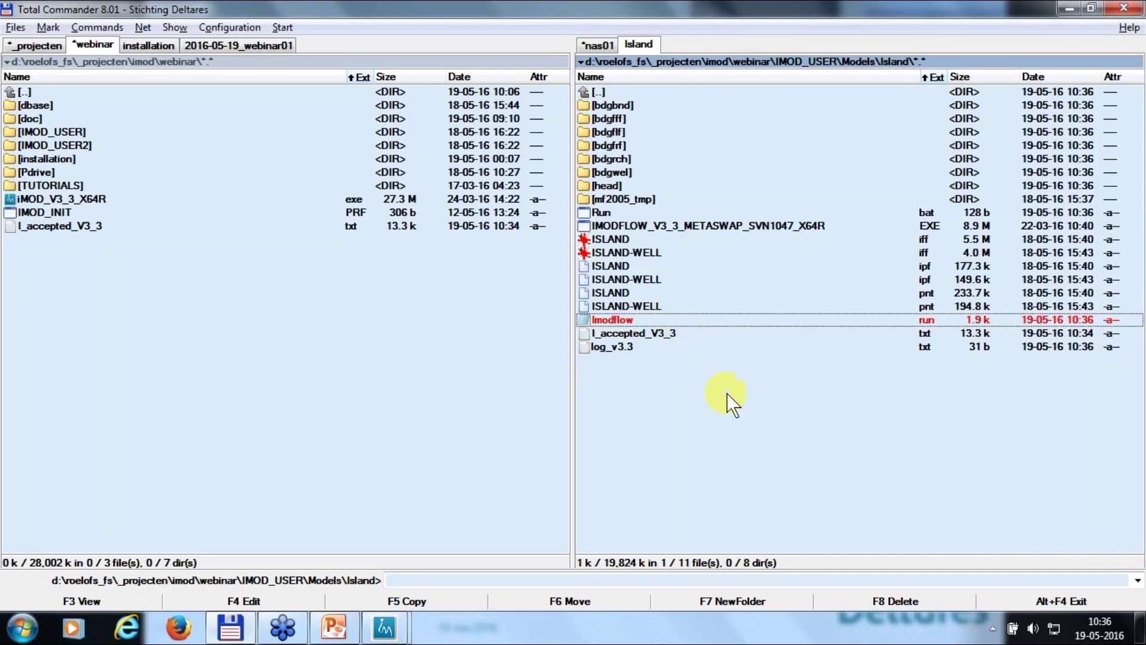
pyautogui.click(683, 226)
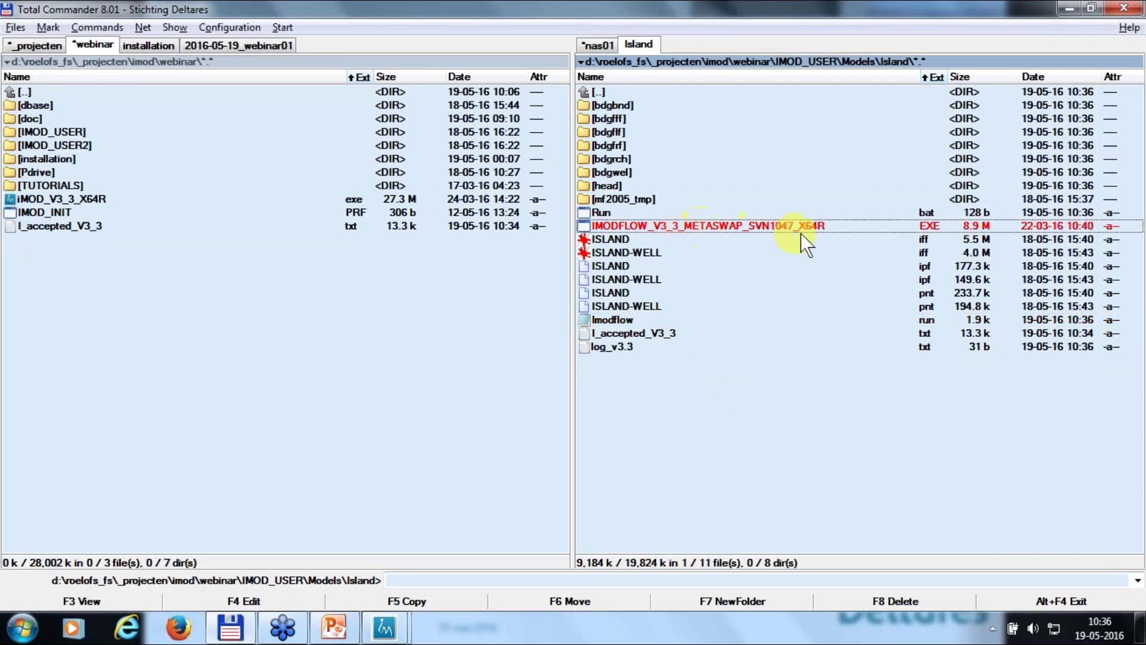
pyautogui.click(623, 214)
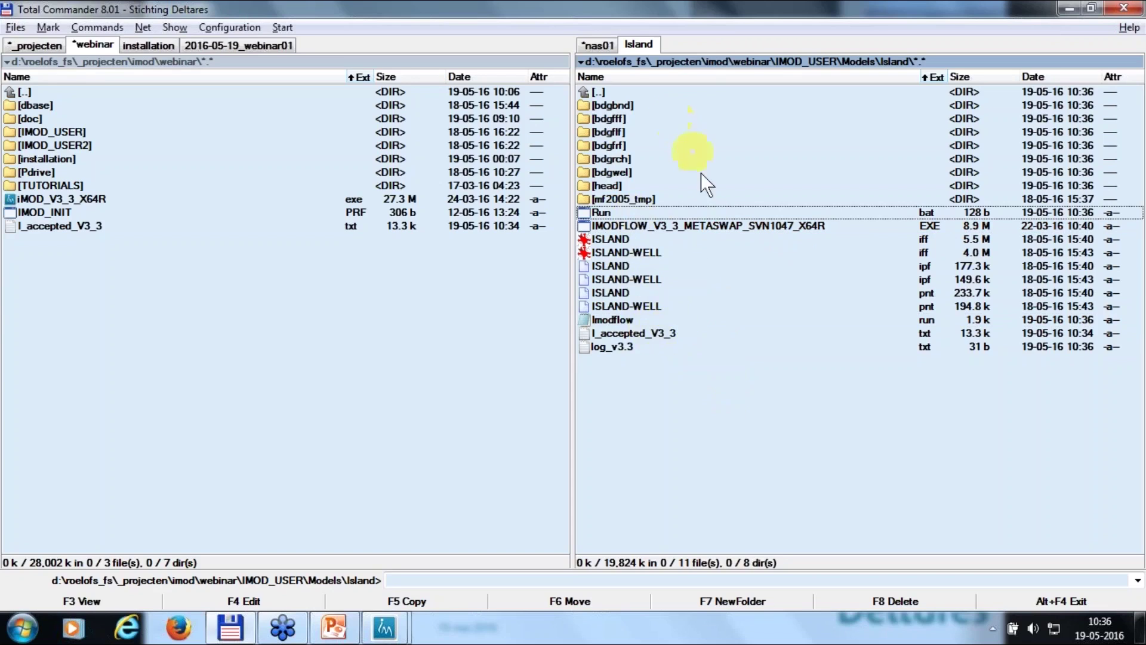
pyautogui.click(636, 318)
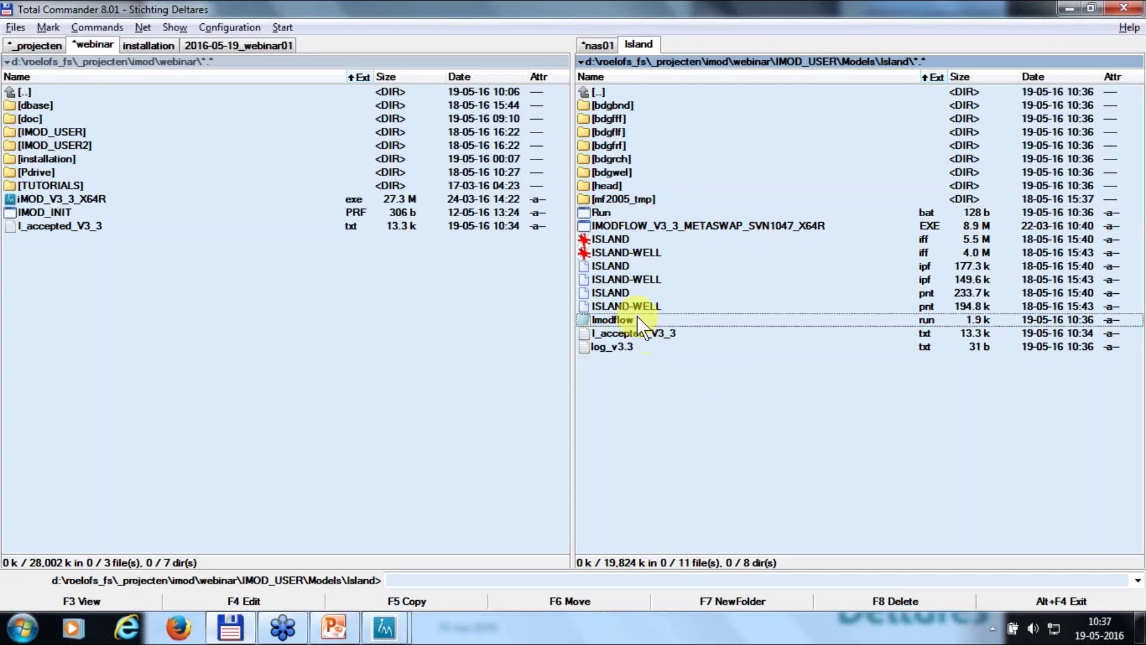
pyautogui.click(611, 211)
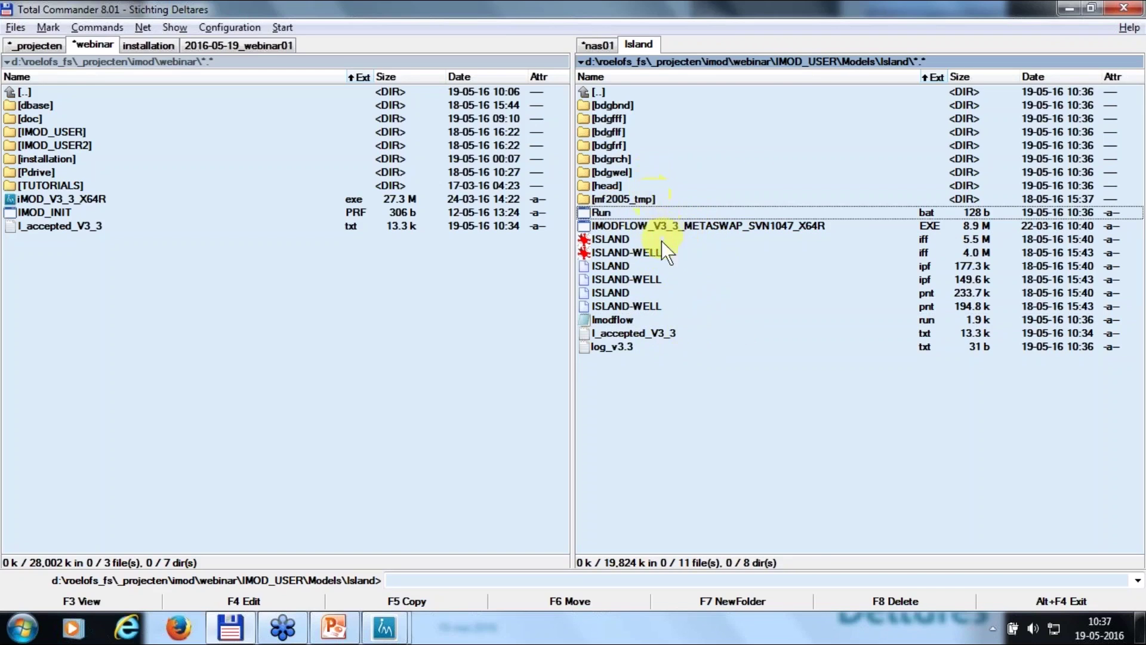
# Open the mf2005_tmp folder and view the contents of IMODFLOW.list
pyautogui.click(627, 200)
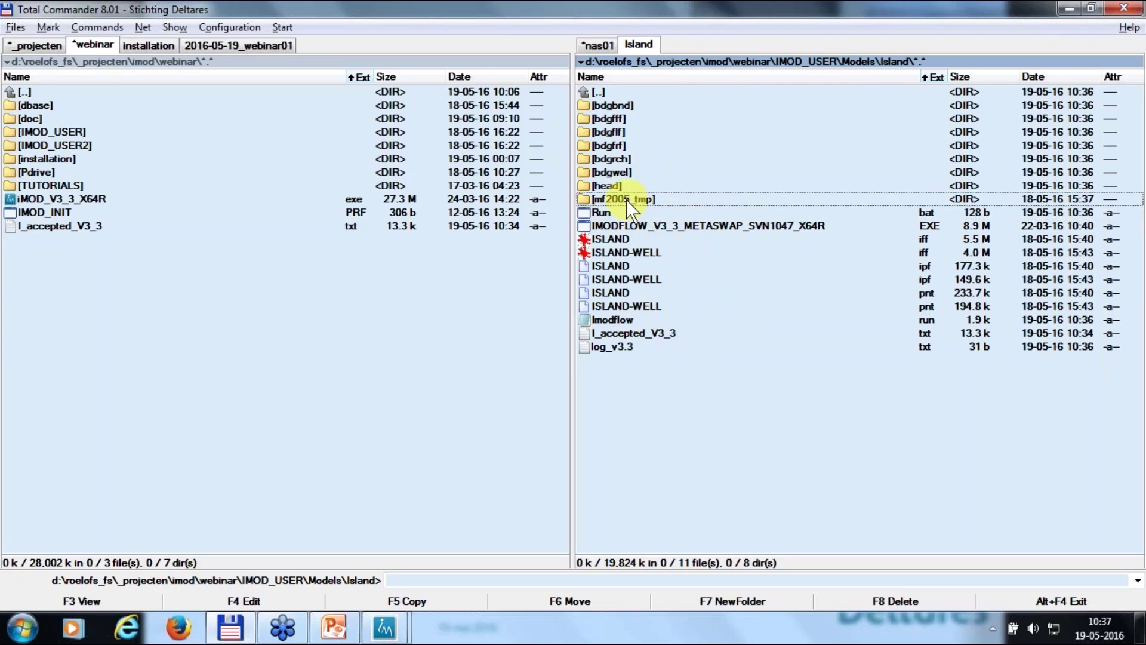
pyautogui.doubleClick(627, 198)
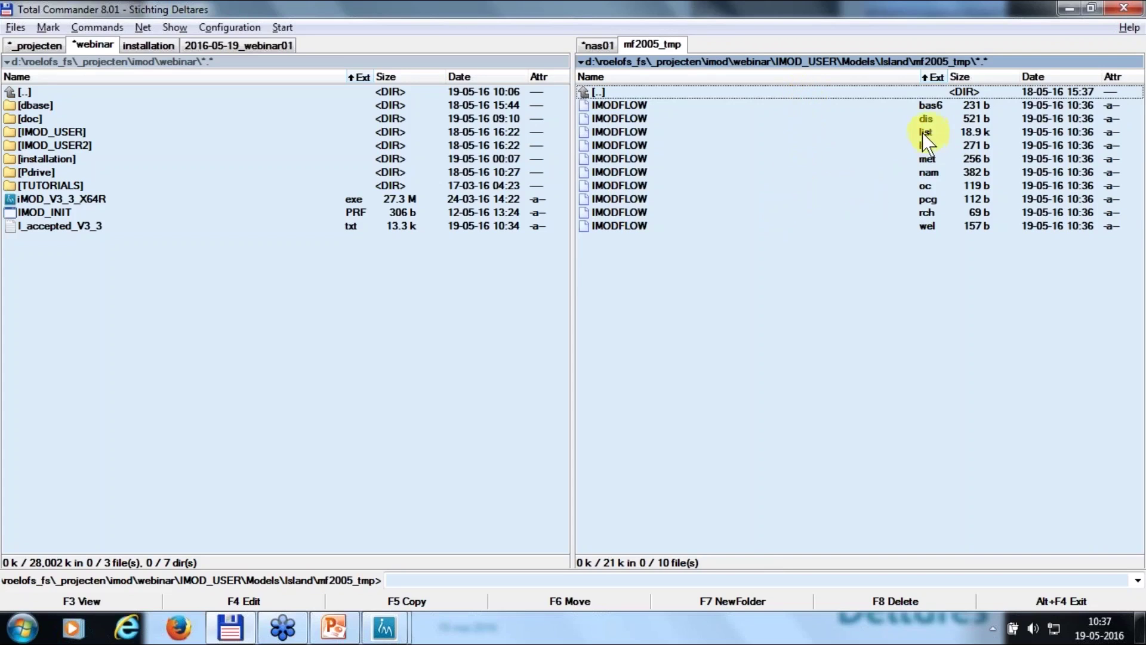
pyautogui.click(791, 132)
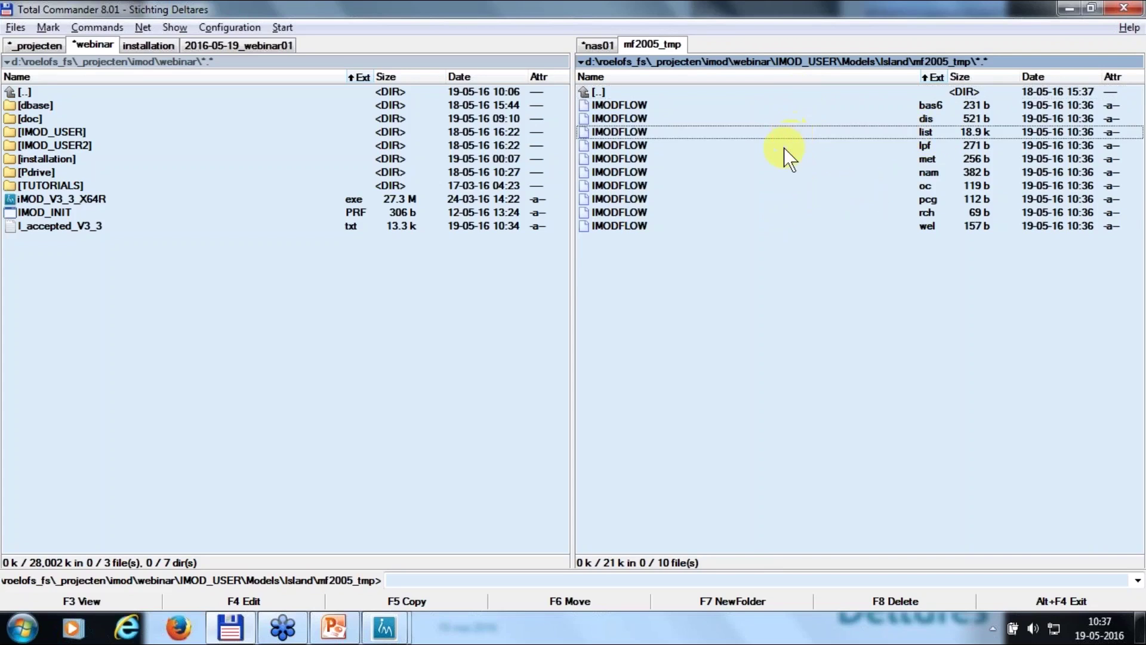
pyautogui.press('space')
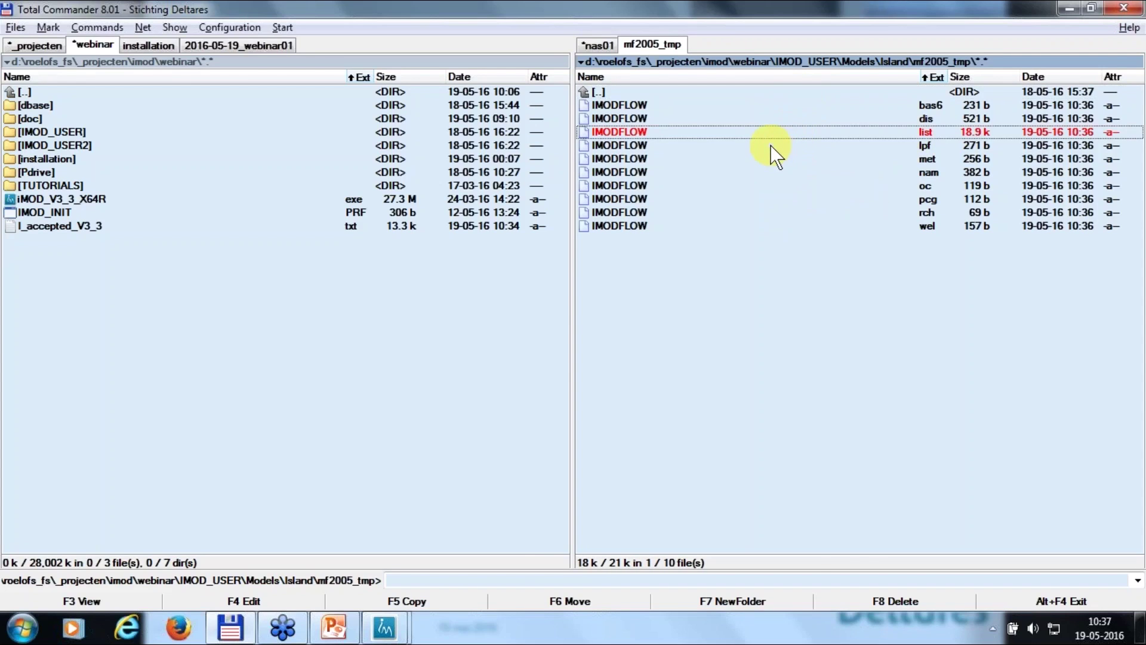
pyautogui.press('F3')
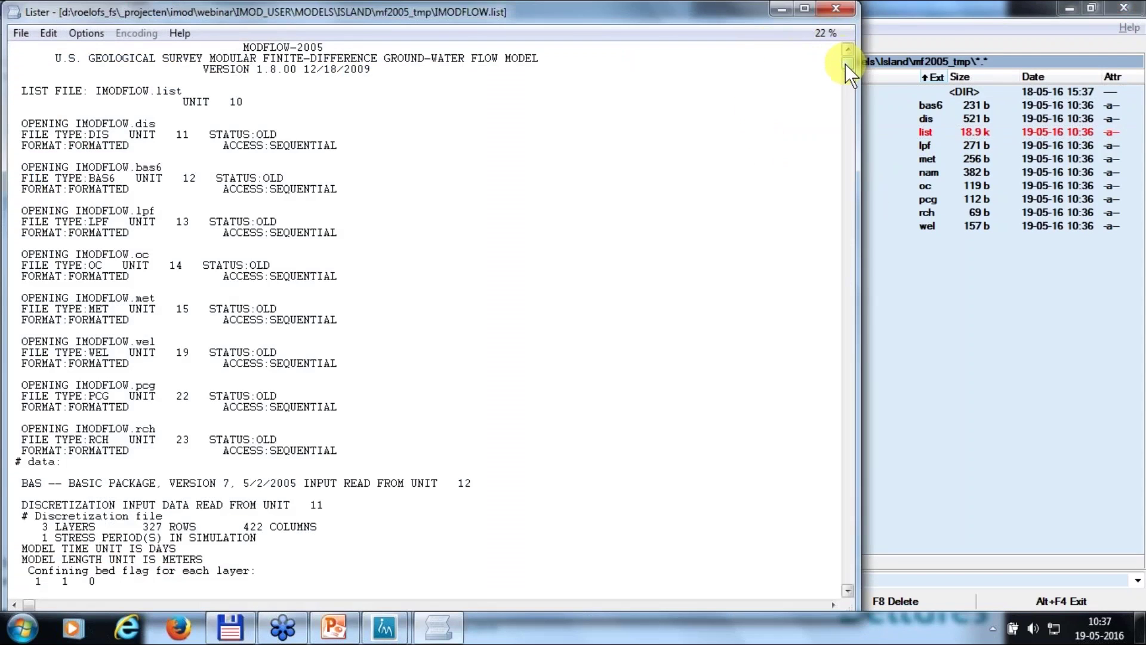
# Examine the volumetric budget at the end of the list file, including the outflow through wells, and close the viewer
pyautogui.moveTo(847, 63); pyautogui.dragTo(857, 583)
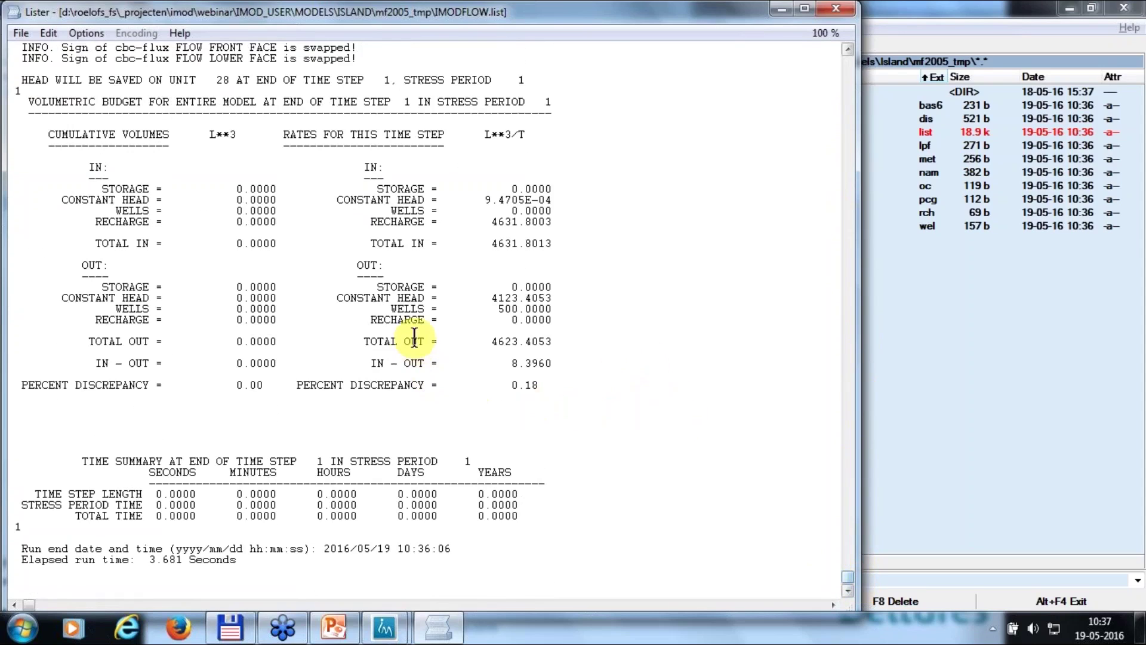
pyautogui.moveTo(357, 264); pyautogui.dragTo(388, 265)
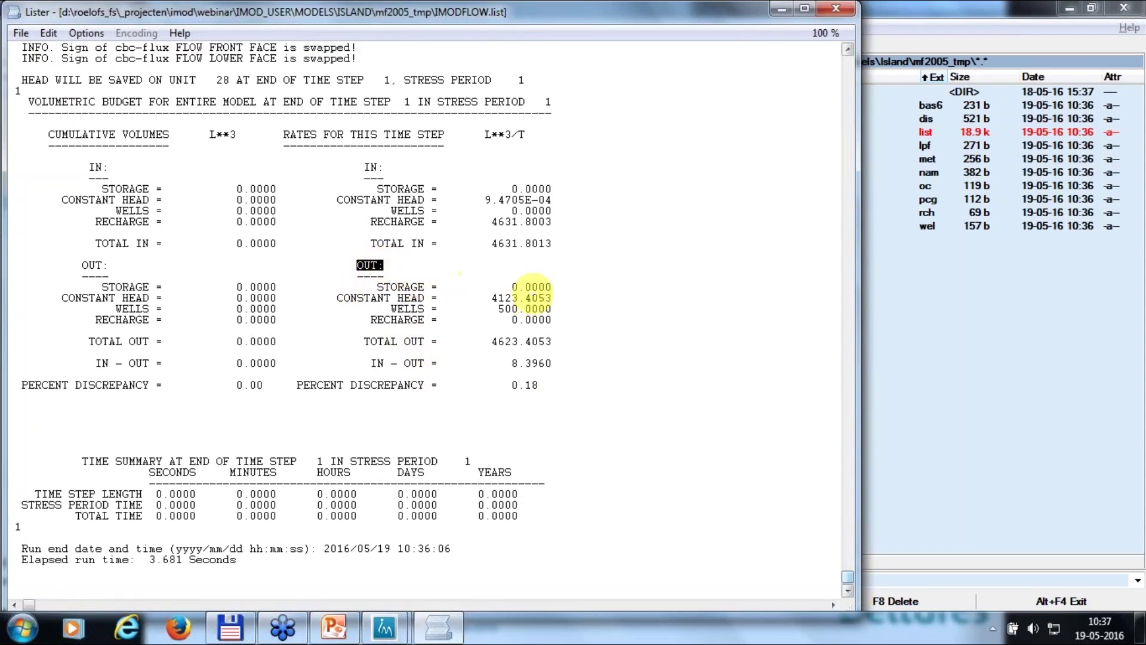
pyautogui.click(380, 263)
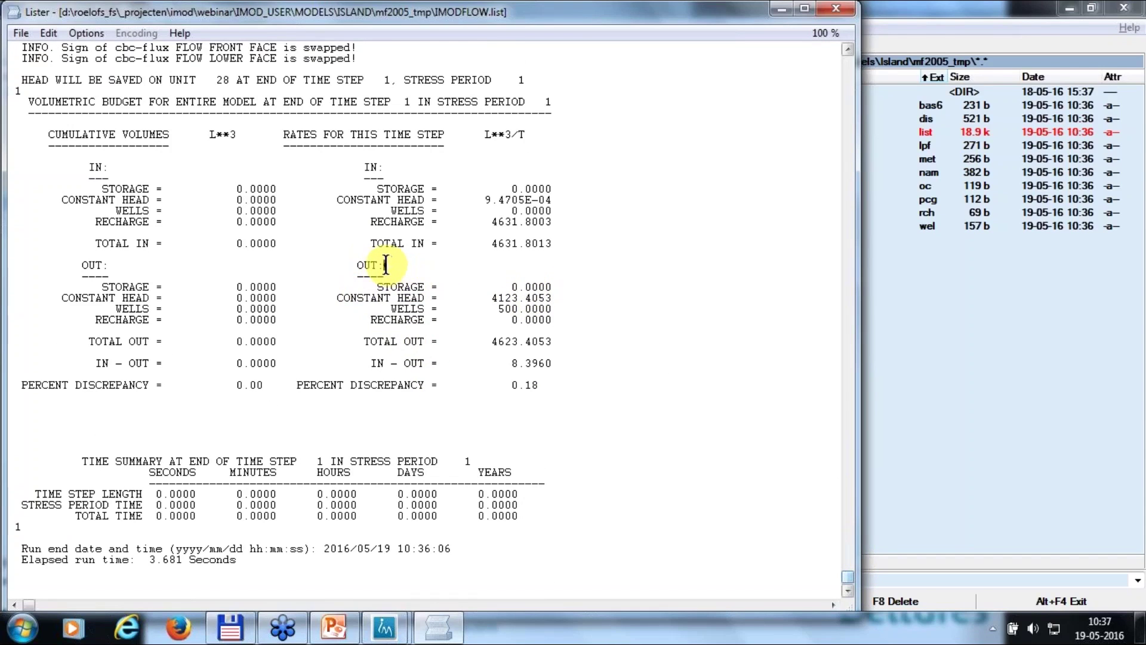
pyautogui.doubleClick(508, 308)
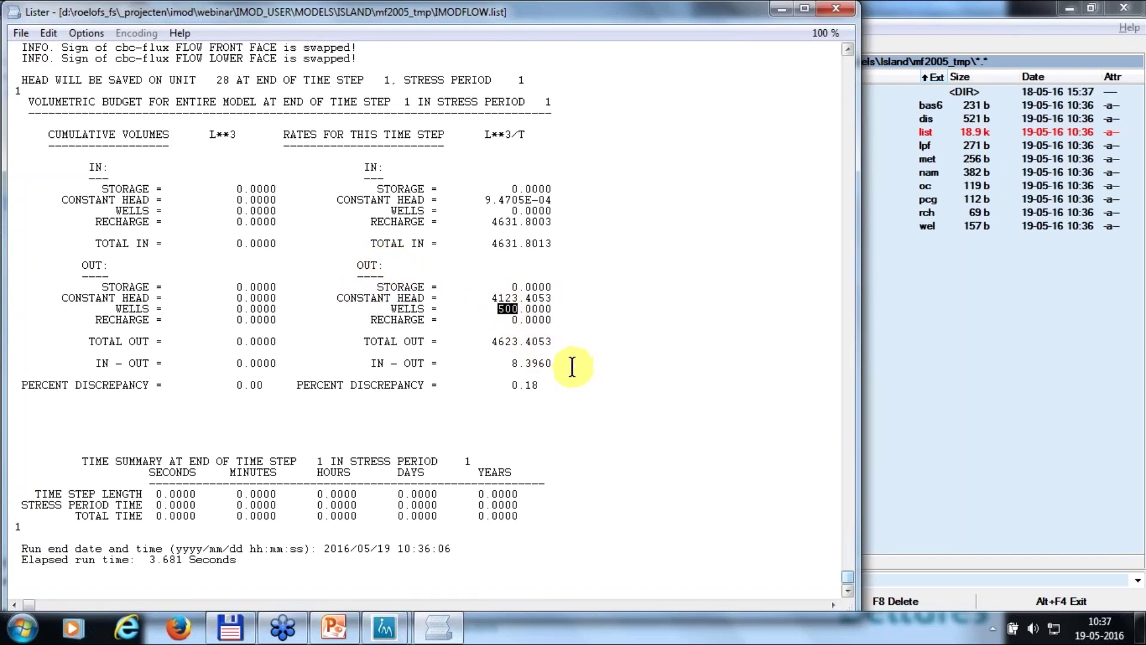
pyautogui.click(836, 9)
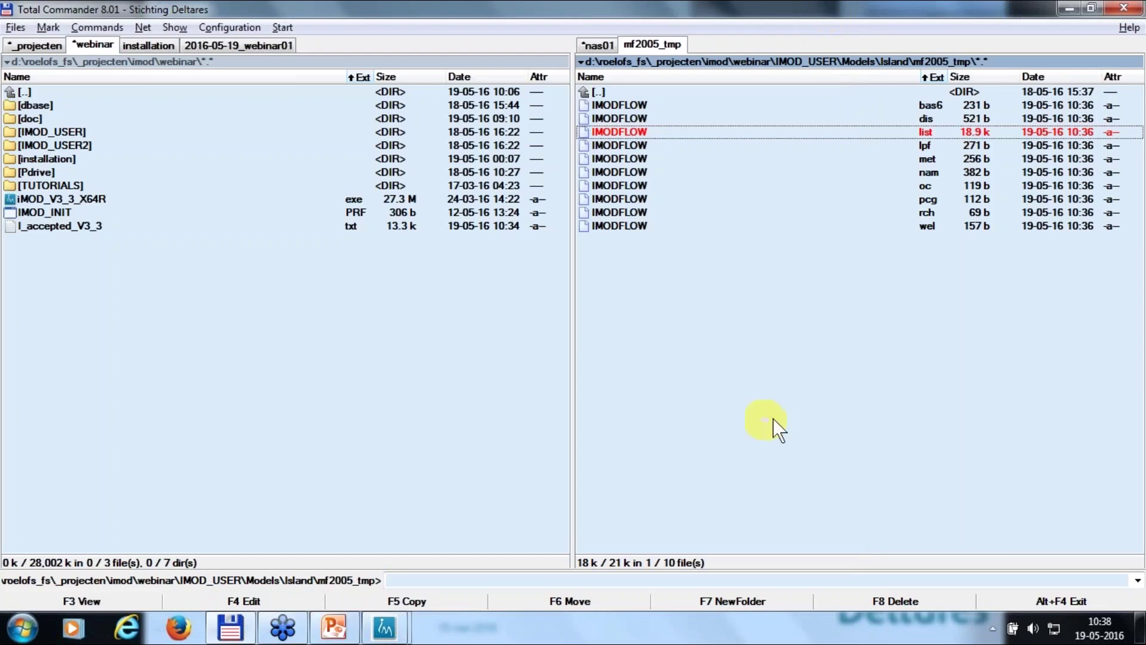
# Return to the Island folder, view the head files in its head subfolder, and switch back to iMOD
pyautogui.press('BackSpace')
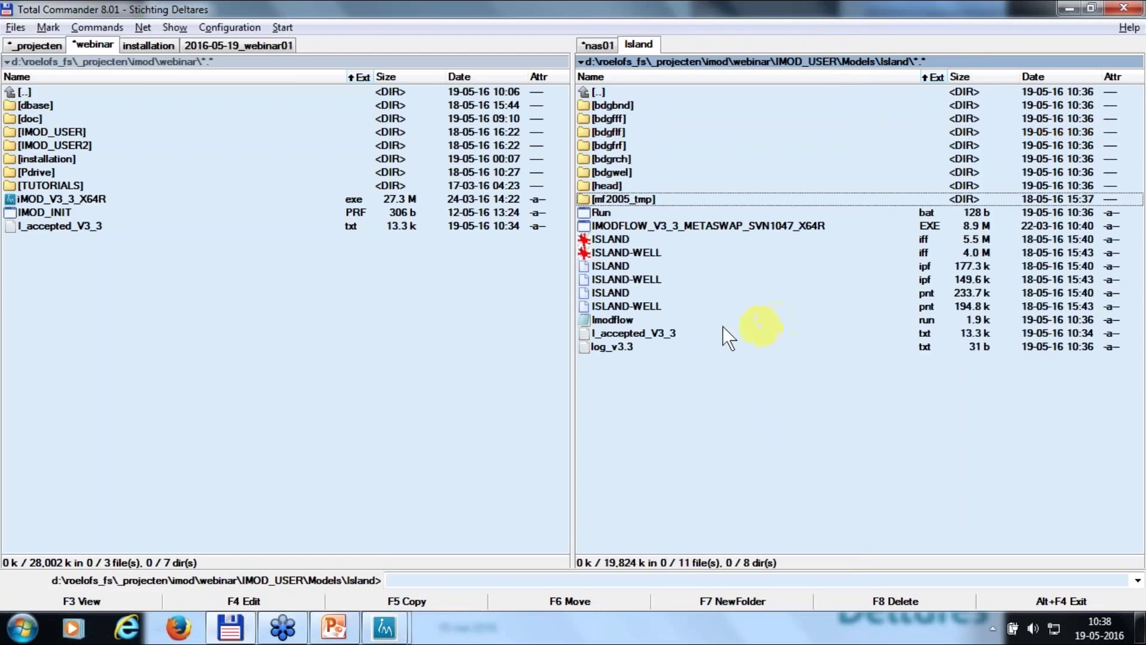
pyautogui.doubleClick(618, 186)
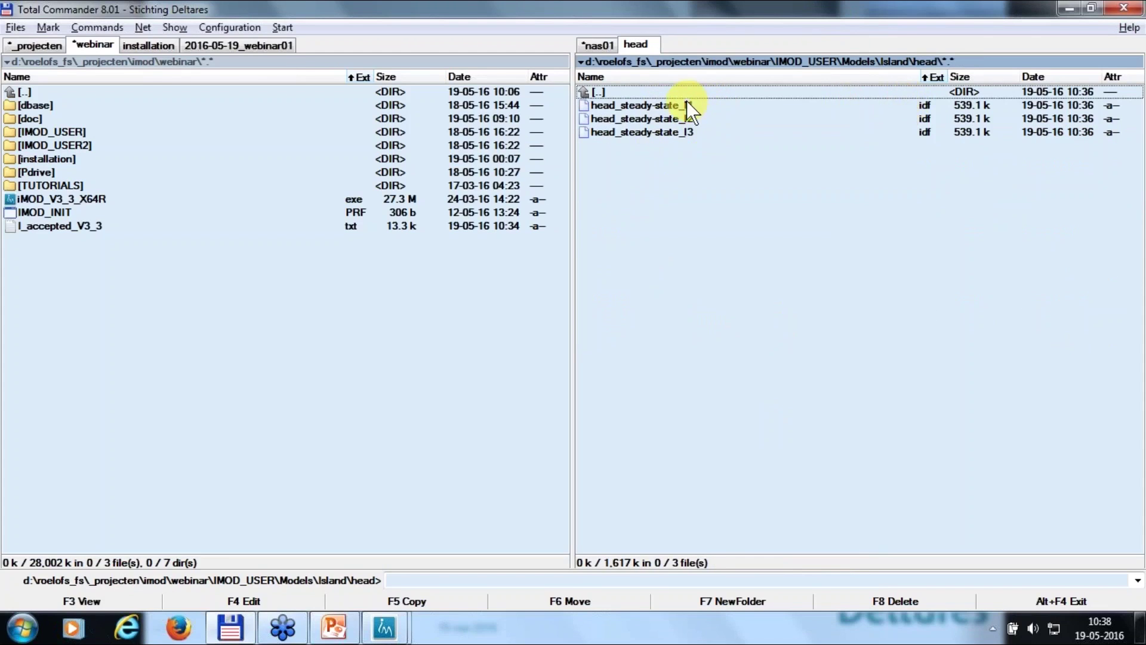
pyautogui.click(384, 627)
pyautogui.click(426, 550)
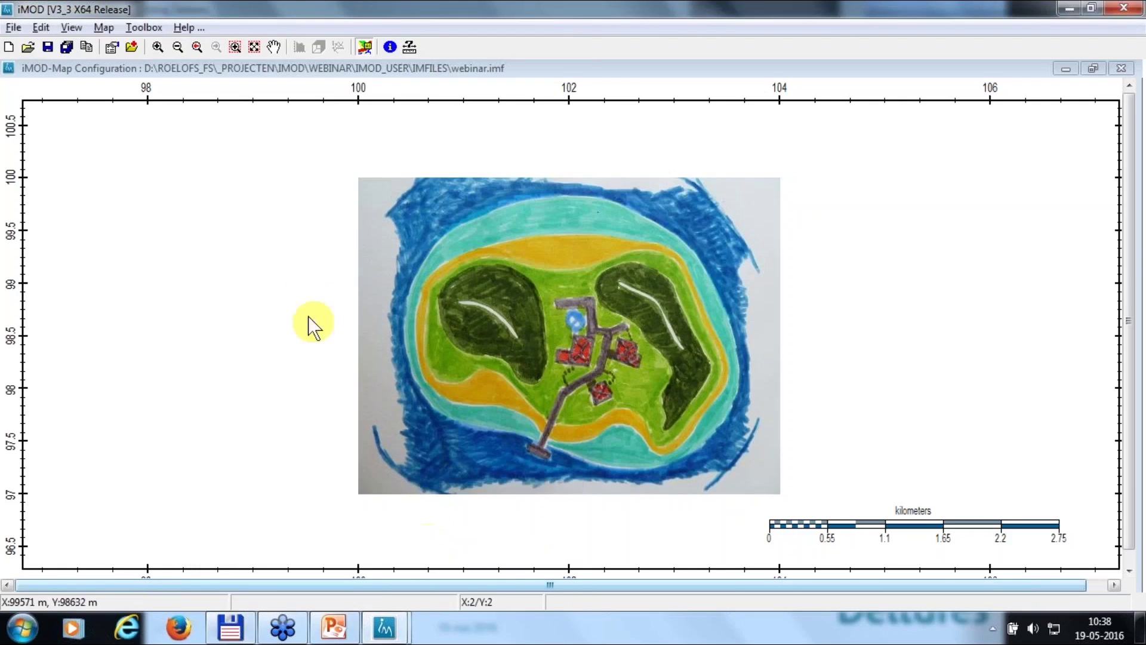
# Load the steady-state HEAD results for layers 1, 2 and 3 of the ISLAND variant from the MODELS folder with Quick Open
pyautogui.click(99, 27)
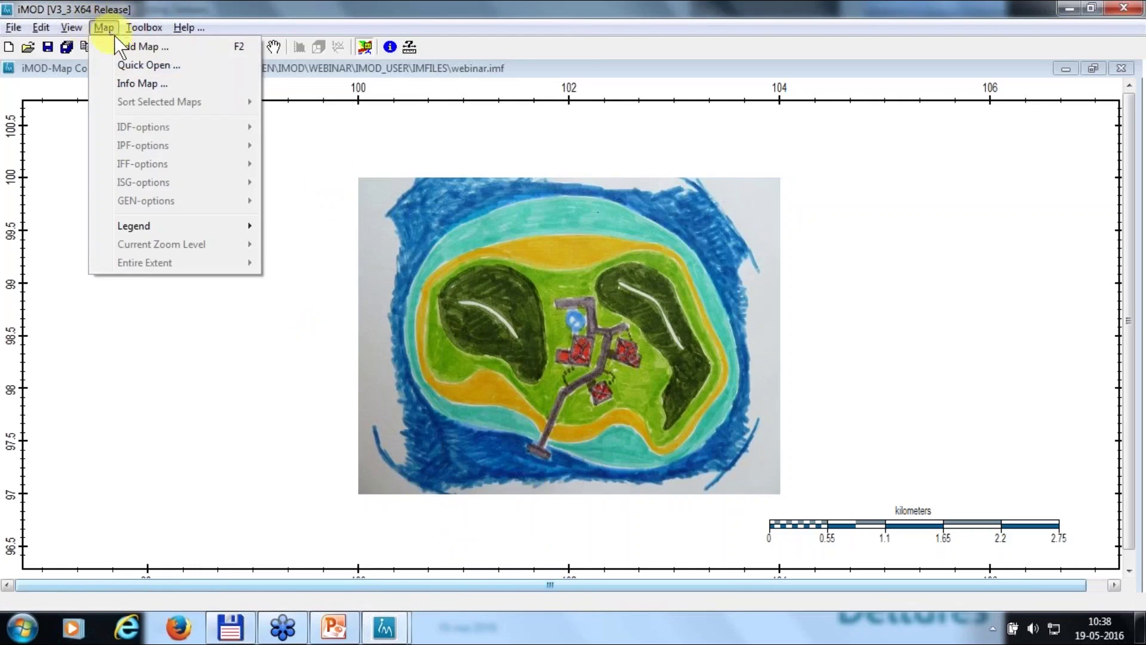
pyautogui.click(130, 64)
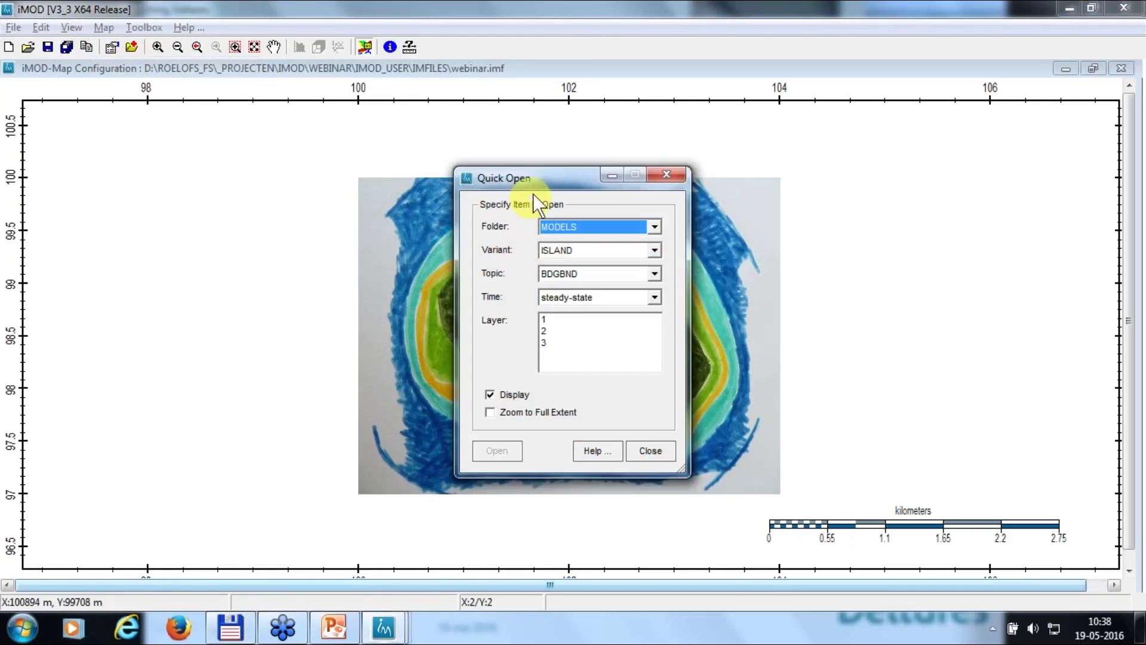
pyautogui.moveTo(542, 177); pyautogui.dragTo(895, 91)
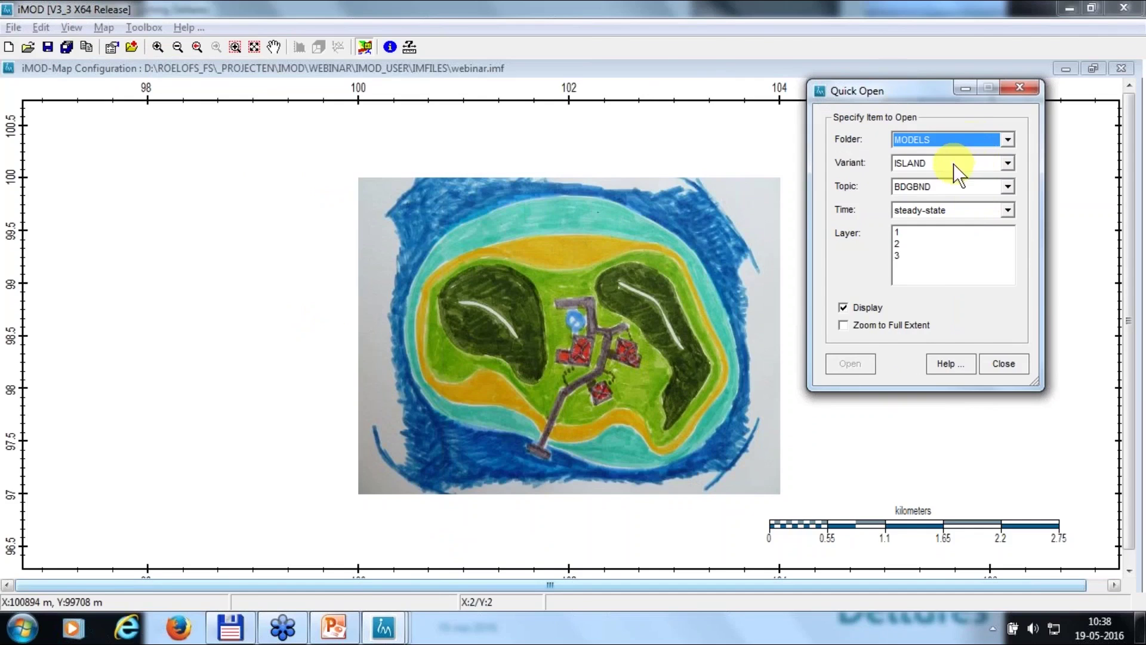
pyautogui.click(923, 185)
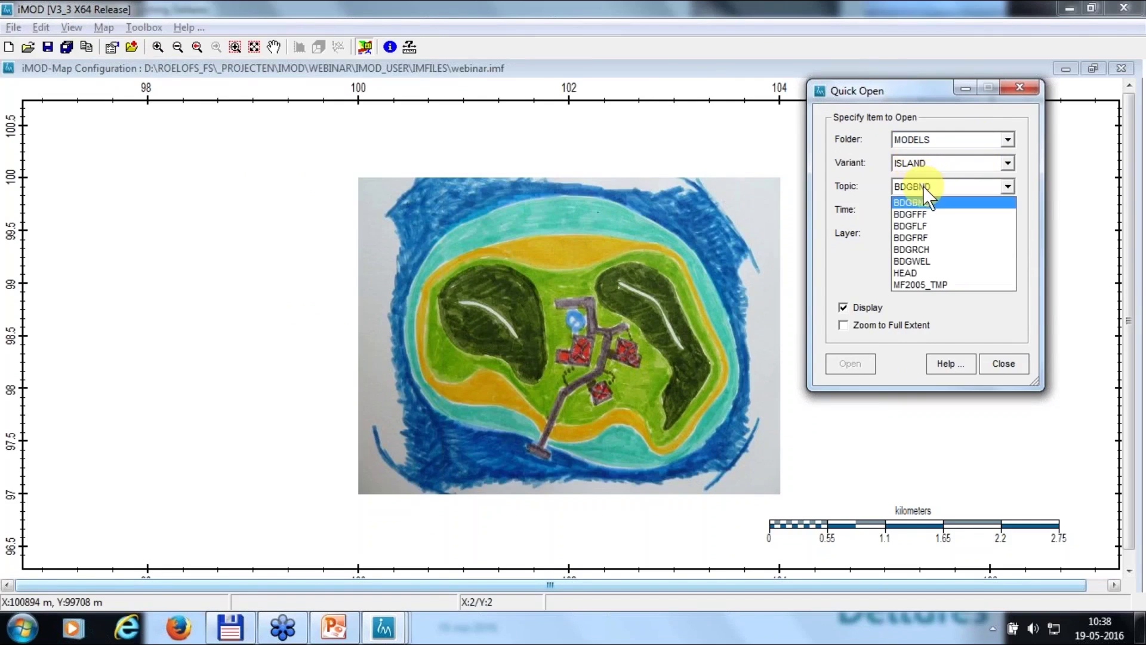
pyautogui.click(920, 272)
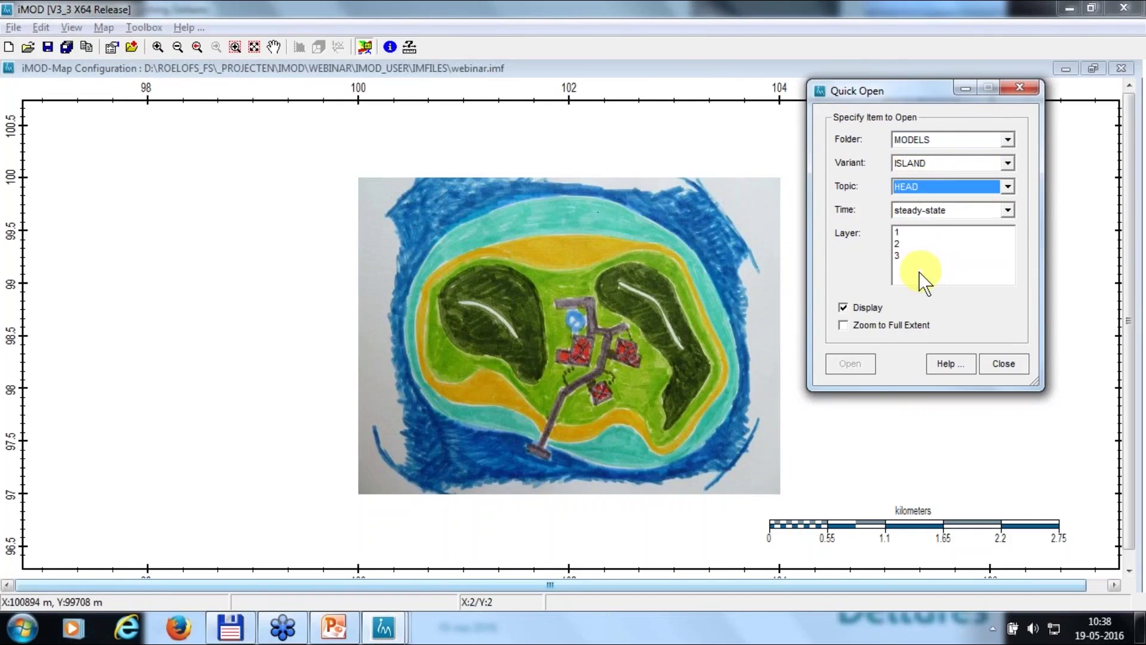
pyautogui.click(913, 233)
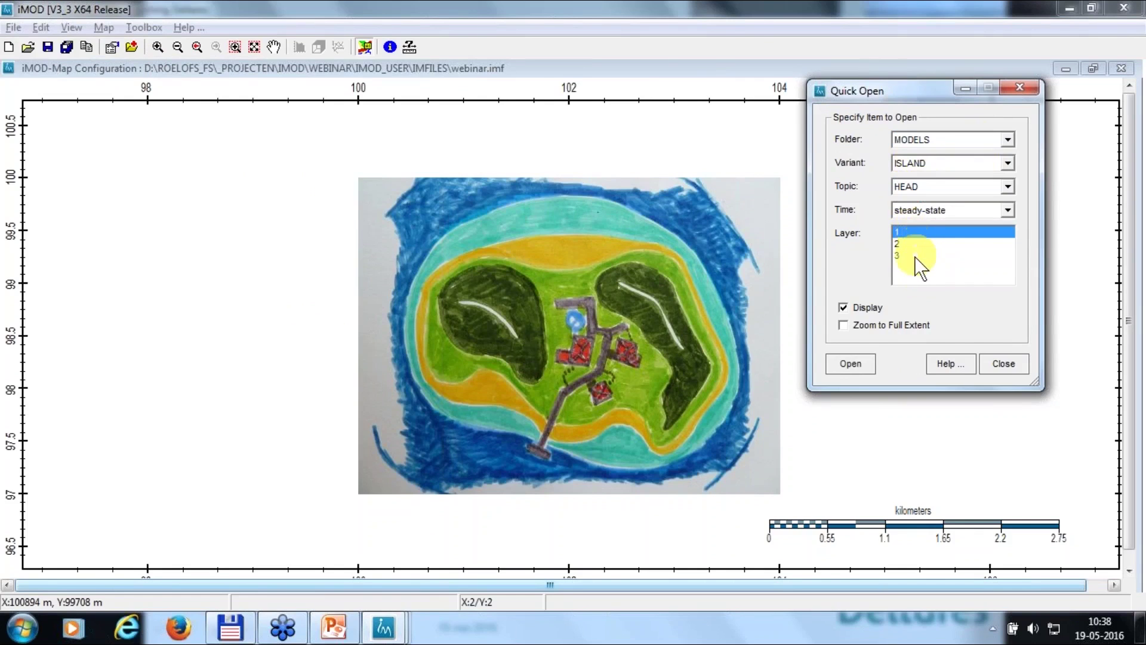
pyautogui.keyDown('shift'); pyautogui.click(915, 255); pyautogui.keyUp('shift')
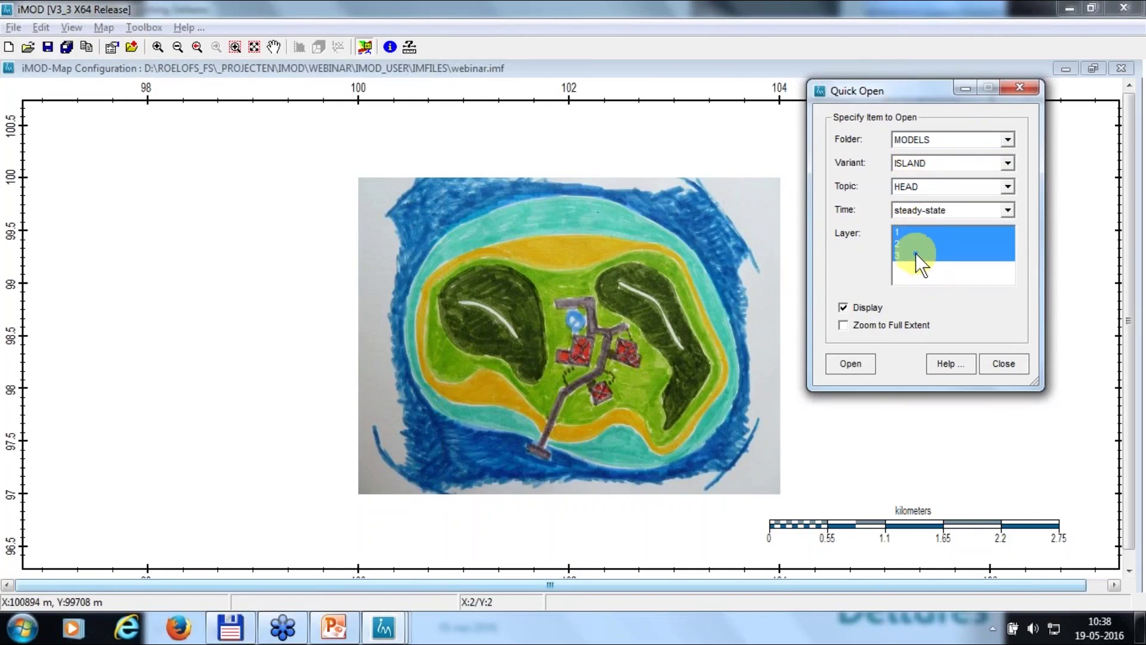
pyautogui.click(858, 363)
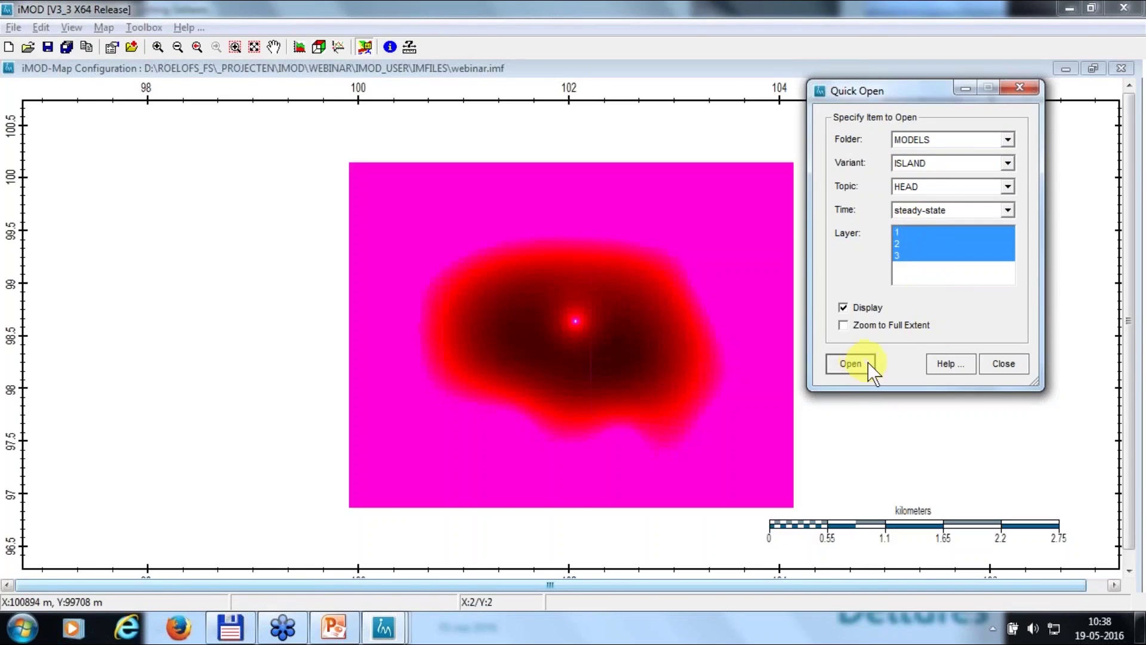
pyautogui.click(1002, 364)
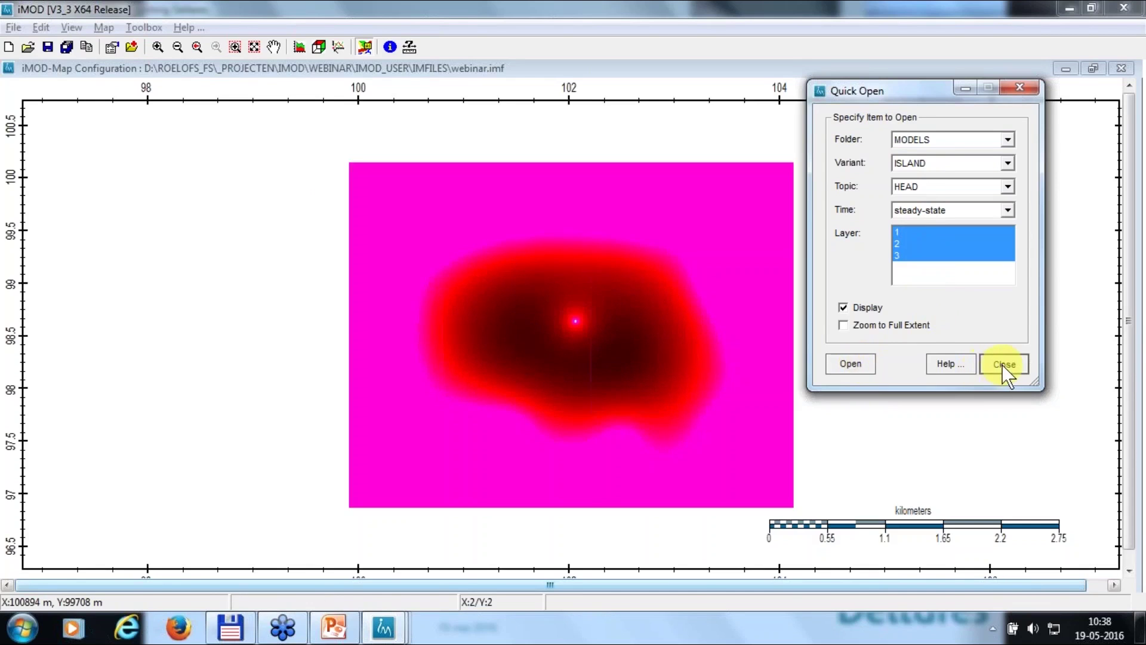
# Display only the HEAD_STEADY-STATE_L1.IDF map from the list of loaded maps
pyautogui.rightClick(414, 342)
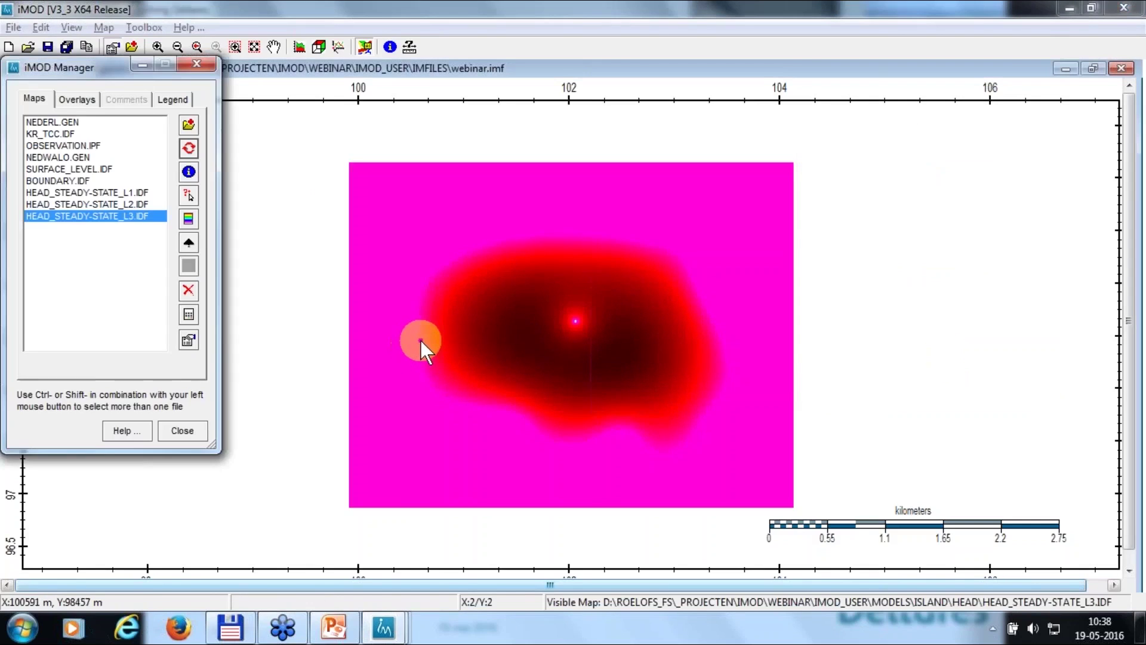
pyautogui.click(138, 191)
pyautogui.click(188, 149)
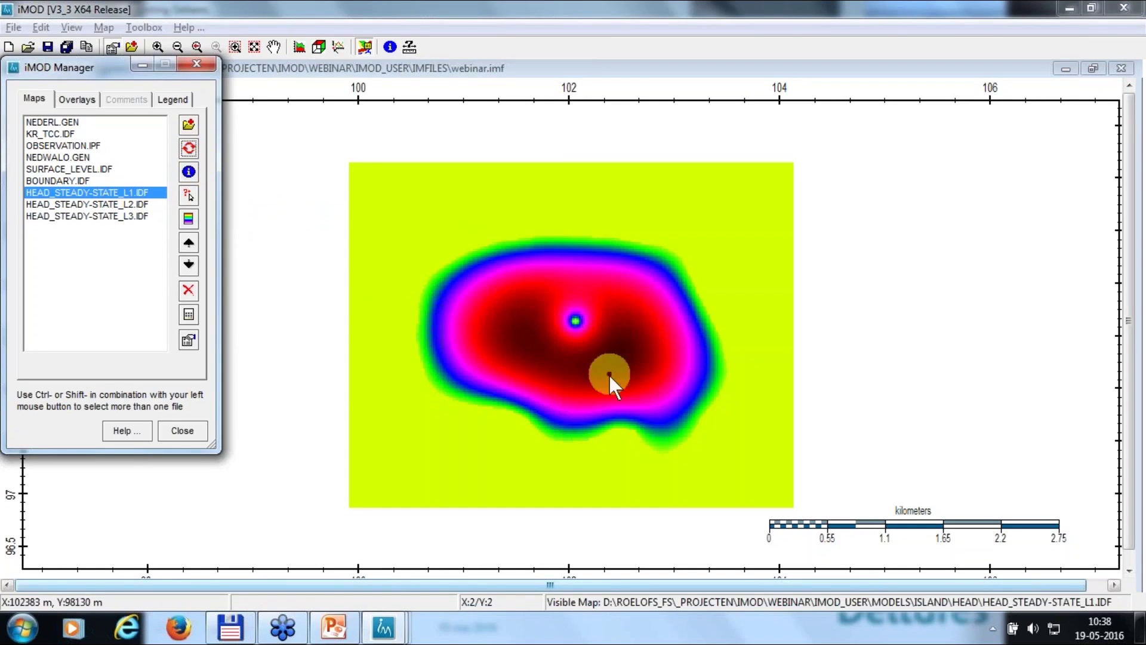
# View the layer 1 head map in the 3D Tool as a plane with Maximal accuracy (ncol 422 x nrow 327)
pyautogui.click(318, 46)
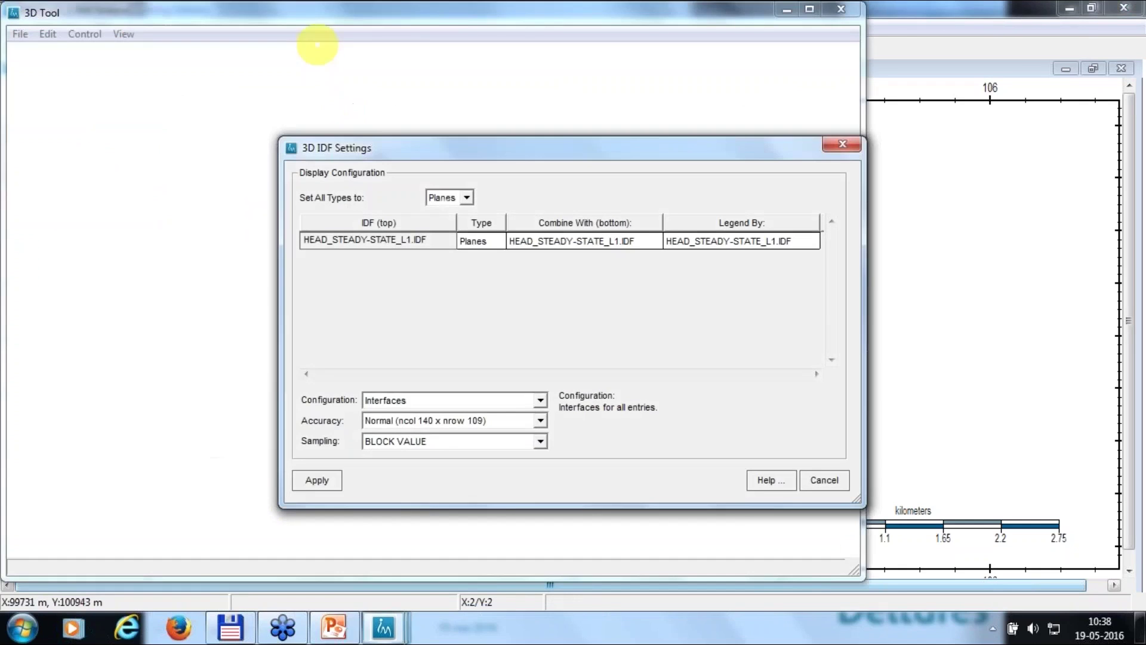
pyautogui.click(389, 420)
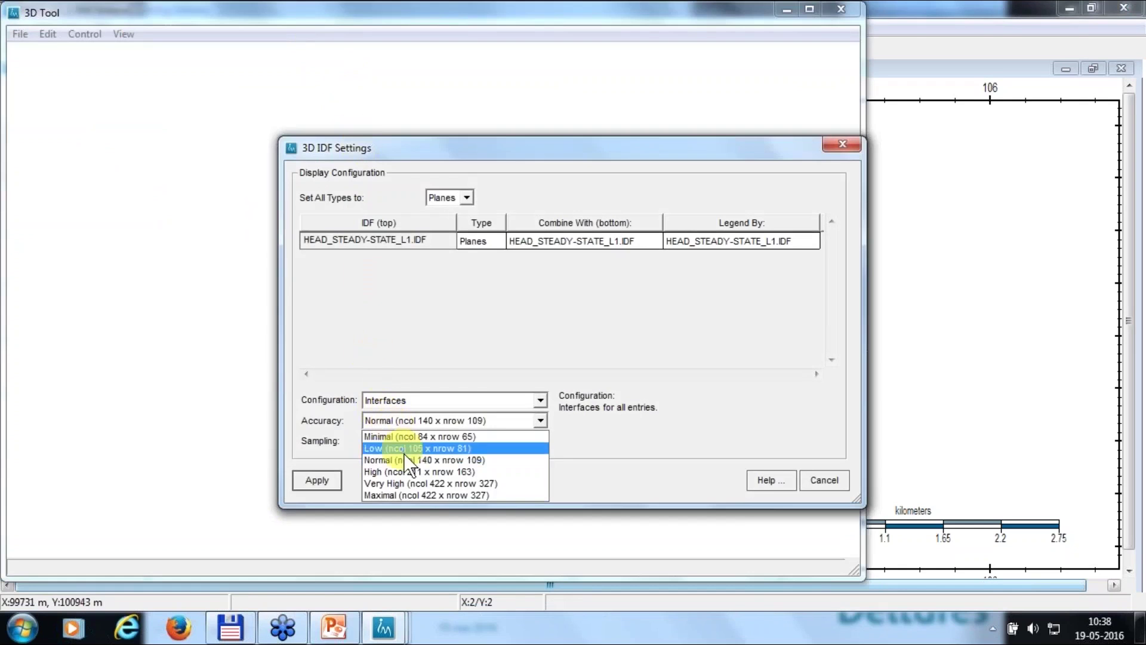
pyautogui.click(423, 494)
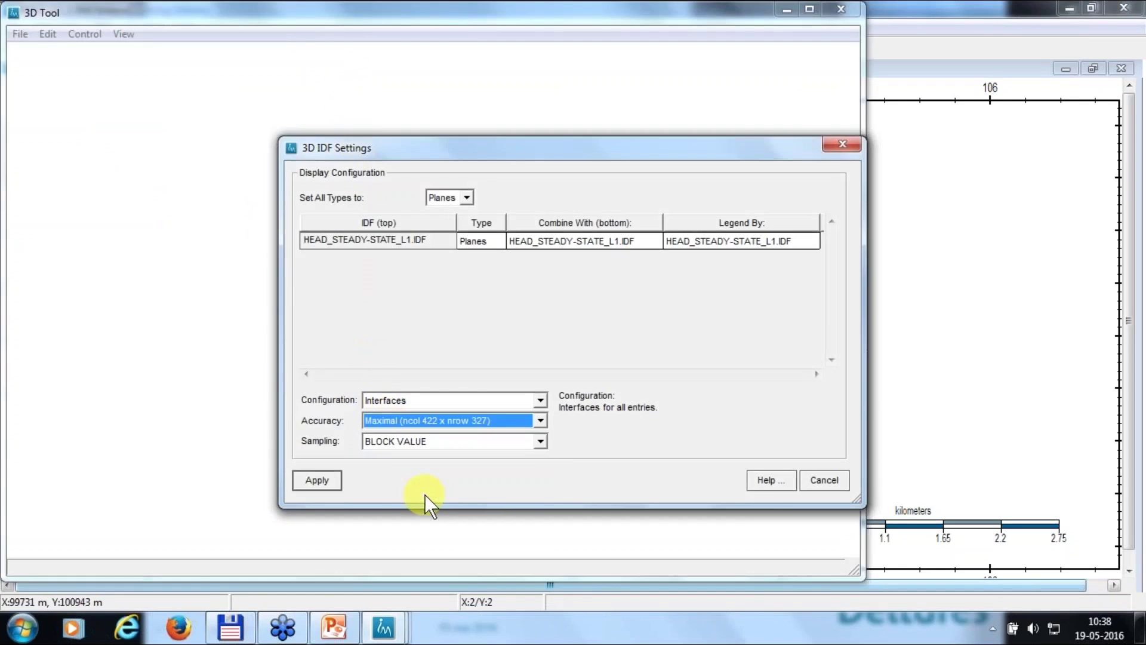
pyautogui.click(323, 479)
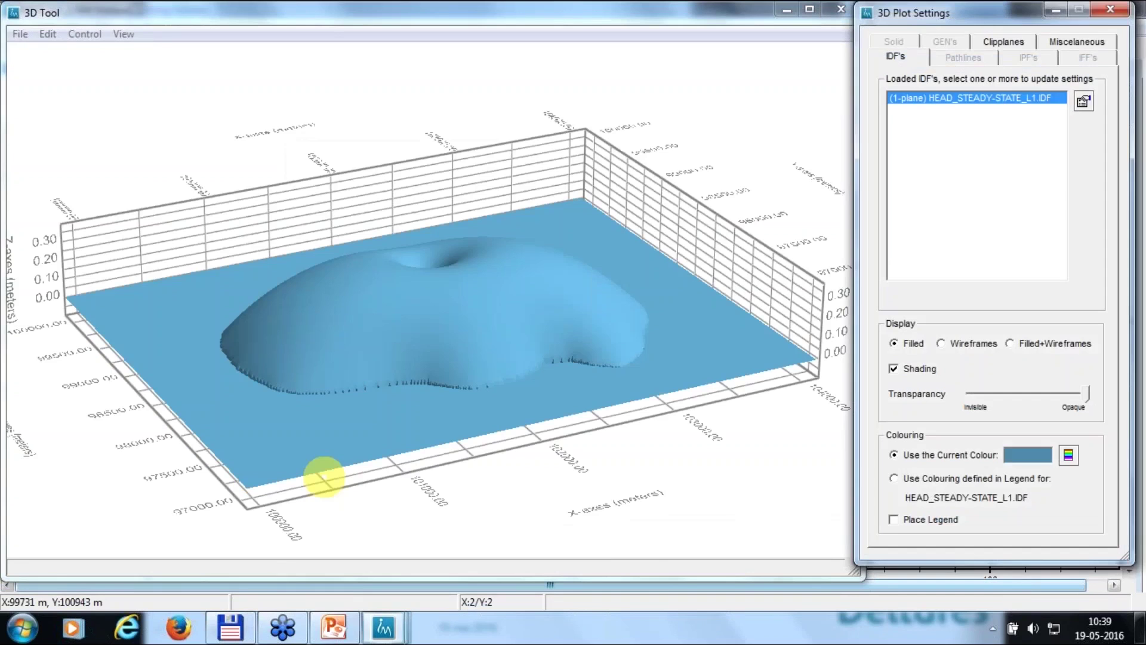
# Colour the 3D head surface by its own legend, inspect the cone around the well from above, and quit the 3D Tool
pyautogui.click(949, 482)
pyautogui.click(549, 319)
pyautogui.moveTo(548, 319); pyautogui.dragTo(541, 356)
pyautogui.click(20, 34)
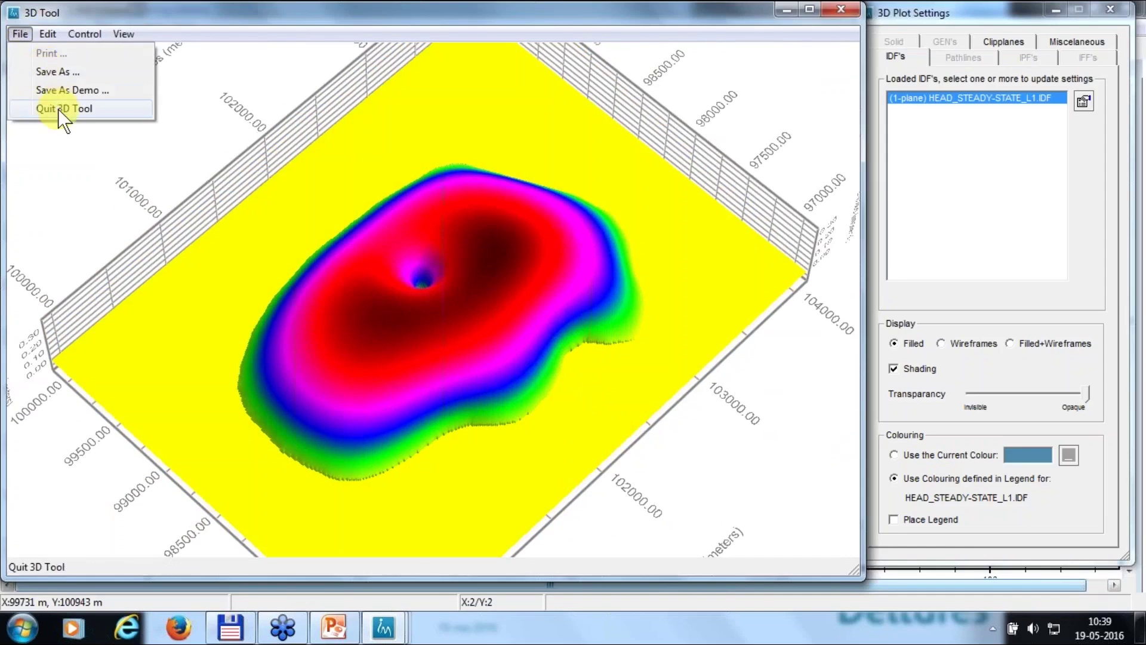
pyautogui.click(58, 109)
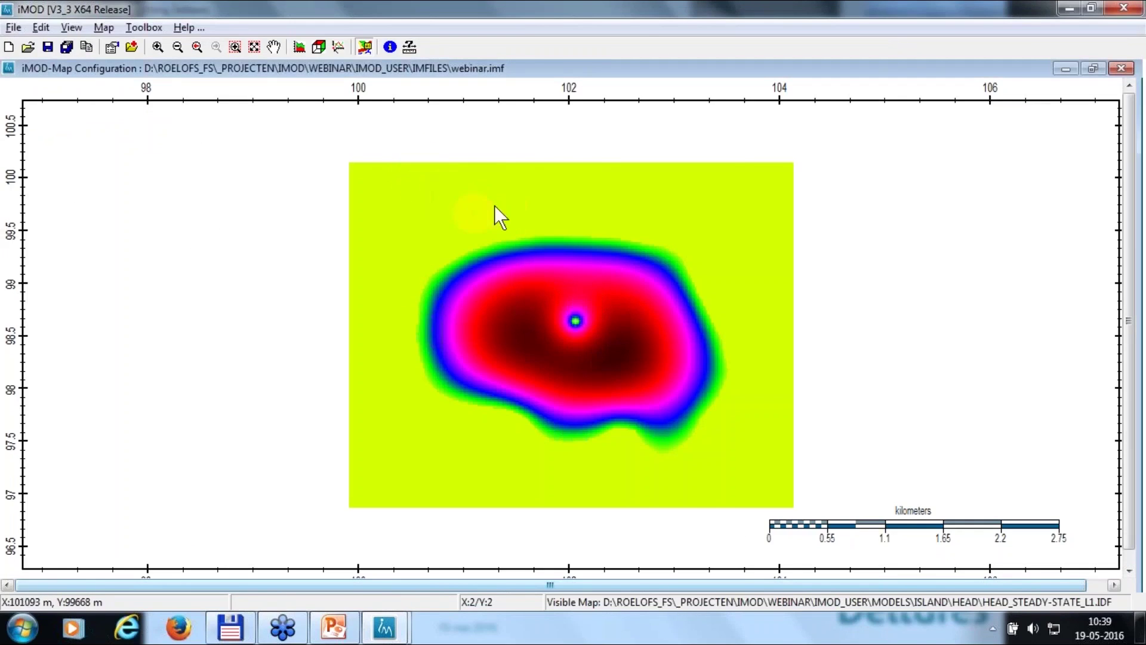
# Change the layer 1 head map's legend to classes with a maximum of 10 classes and apply it
pyautogui.click(595, 328)
pyautogui.rightClick(546, 293)
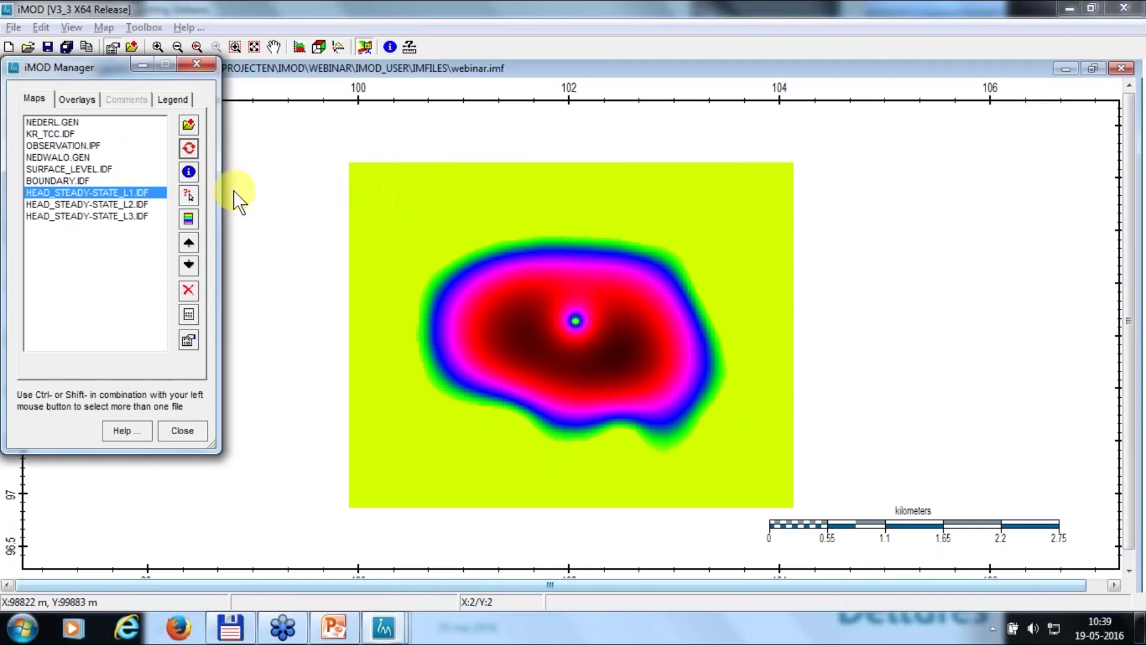
pyautogui.click(188, 217)
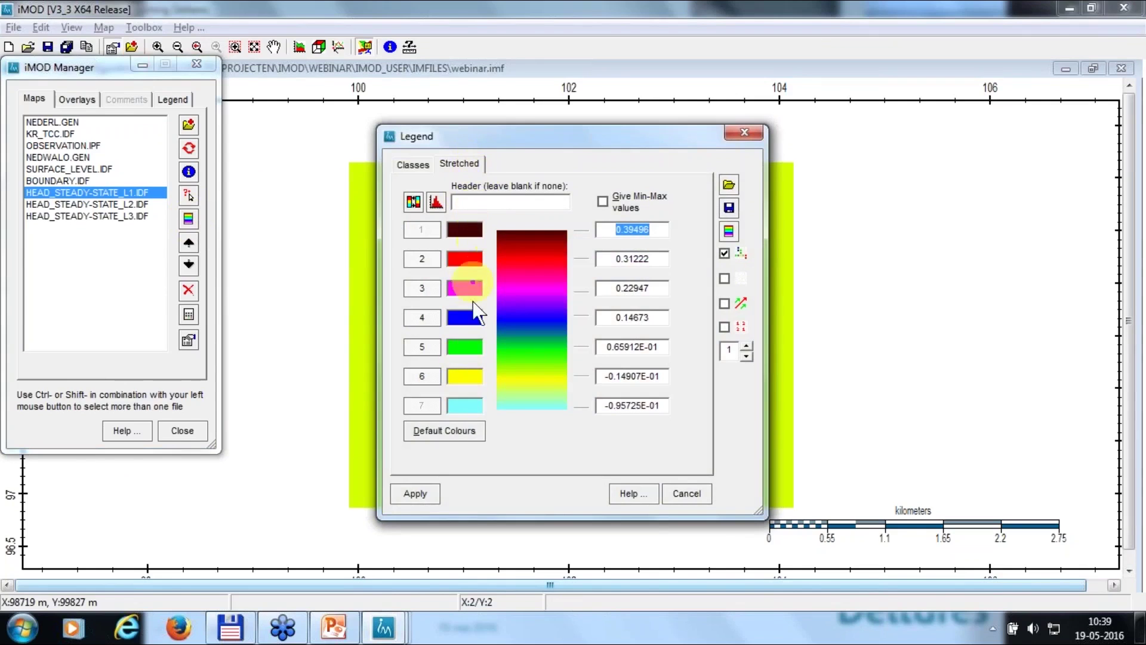
pyautogui.click(414, 163)
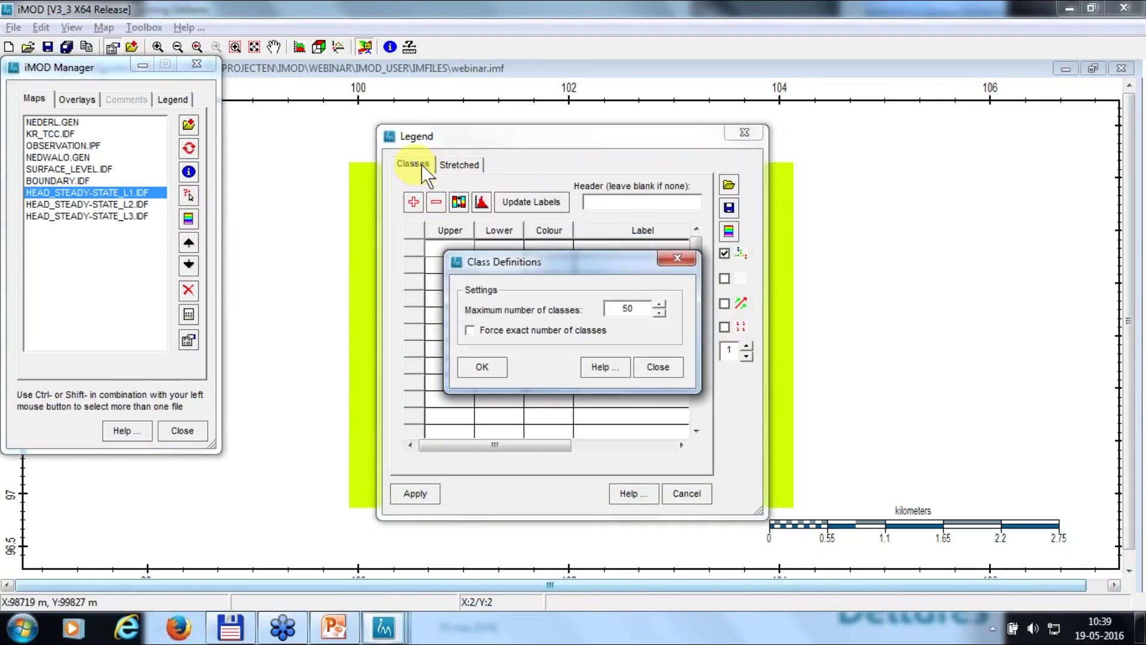
pyautogui.doubleClick(624, 310)
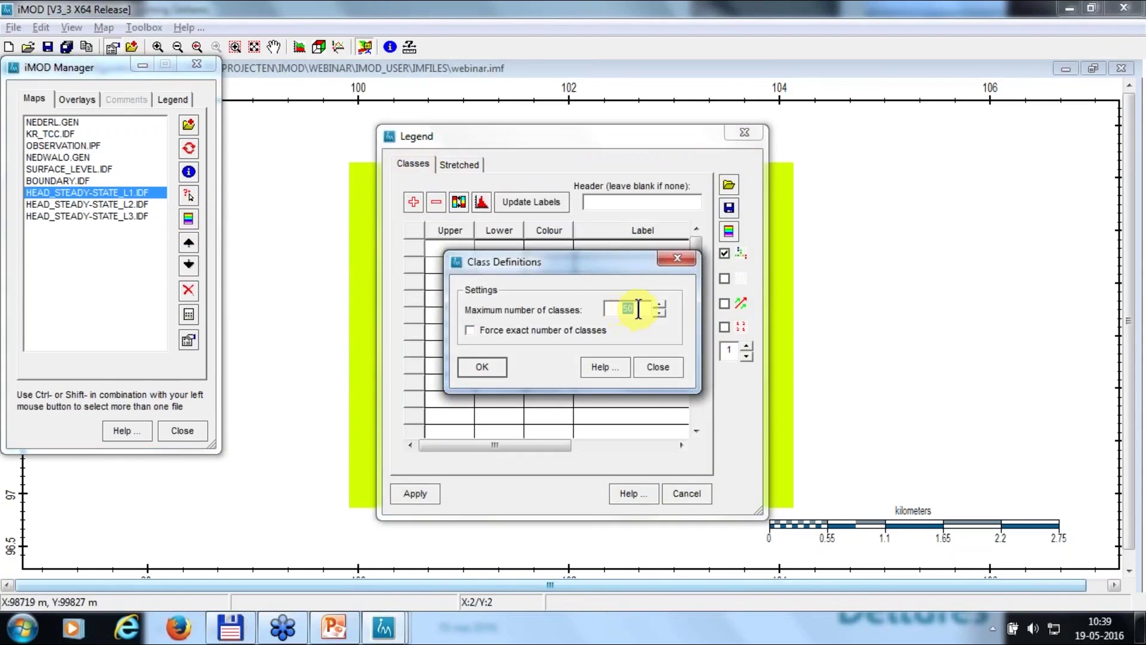
pyautogui.write('10')
pyautogui.click(496, 366)
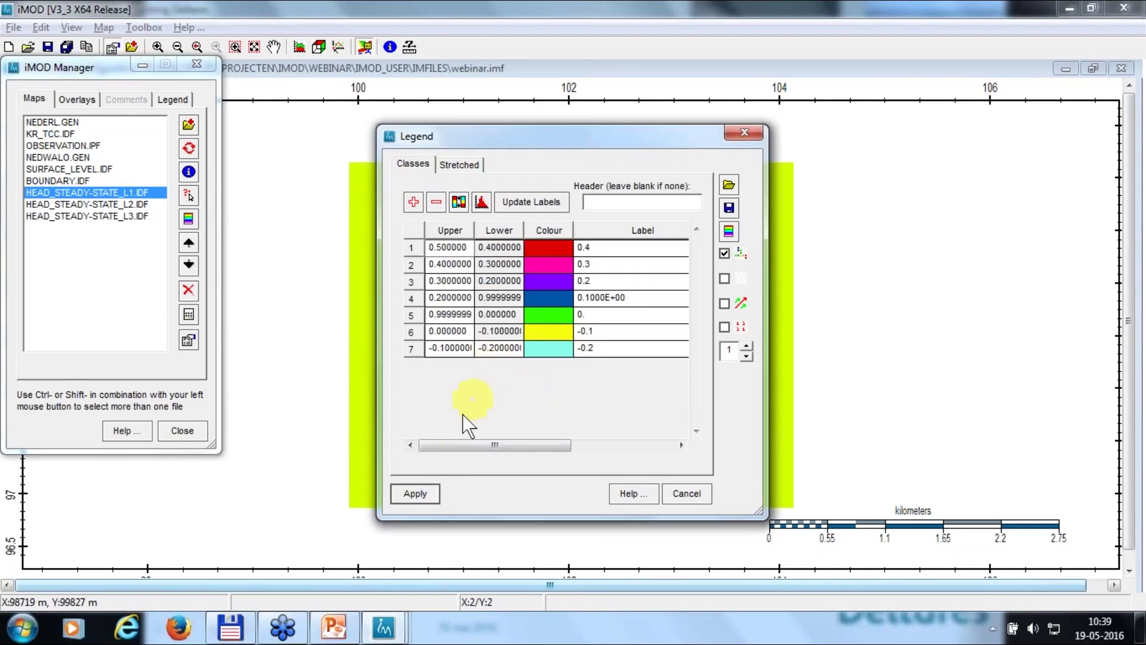
pyautogui.click(414, 494)
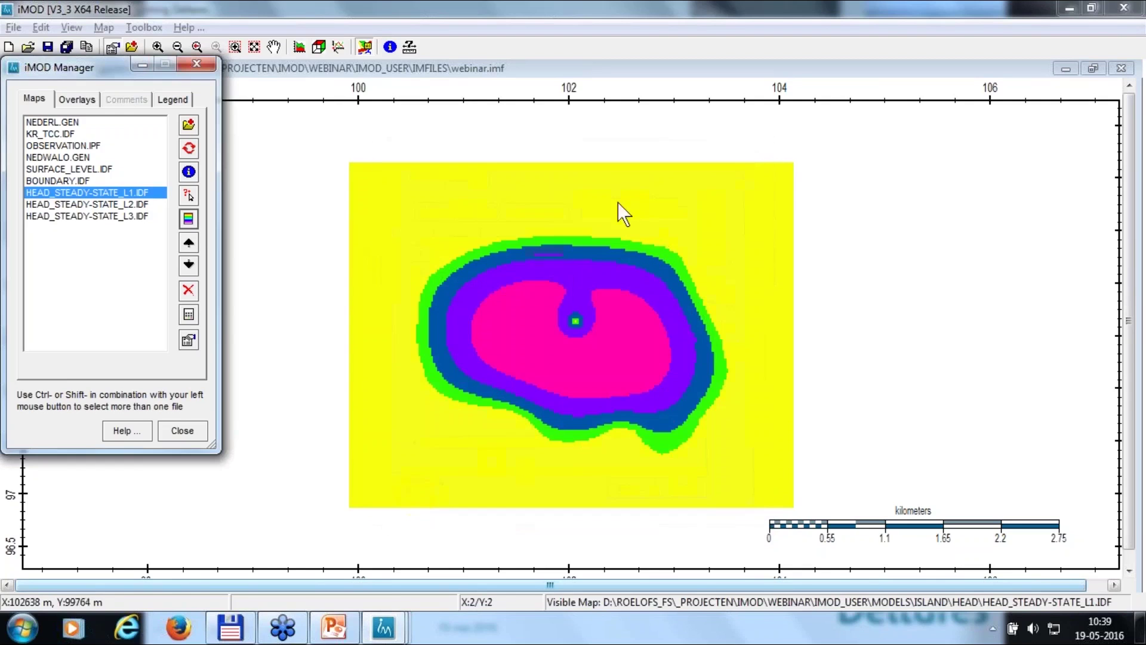
# Show the layer 1 head map as contour lines instead of filled colours
pyautogui.click(190, 217)
pyautogui.click(599, 136)
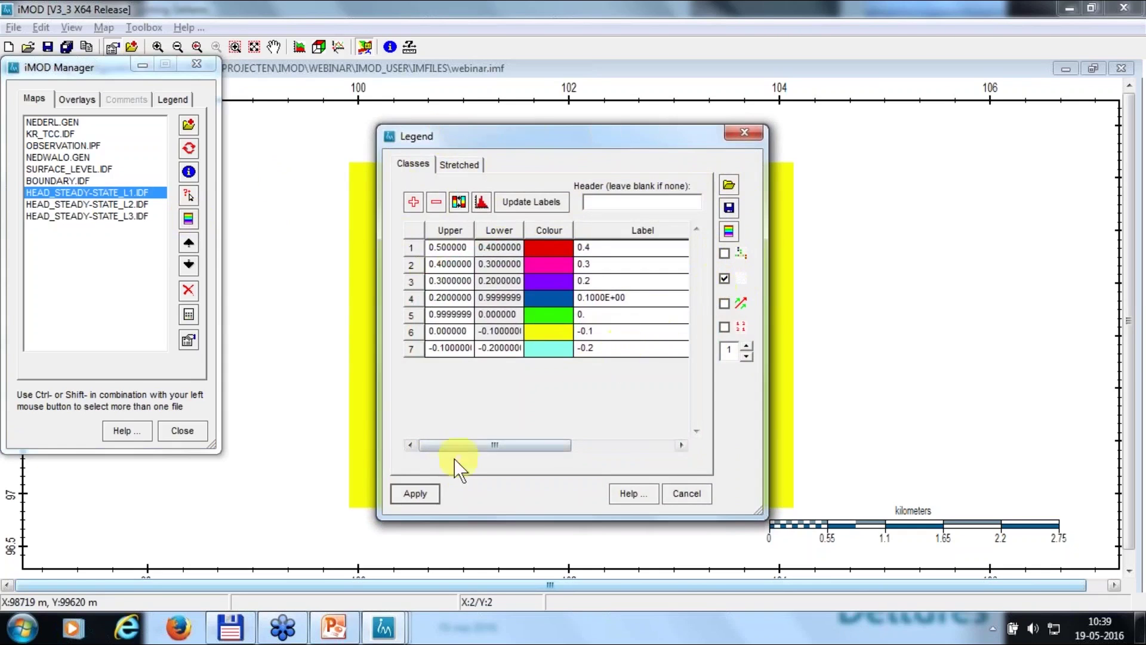
pyautogui.click(418, 493)
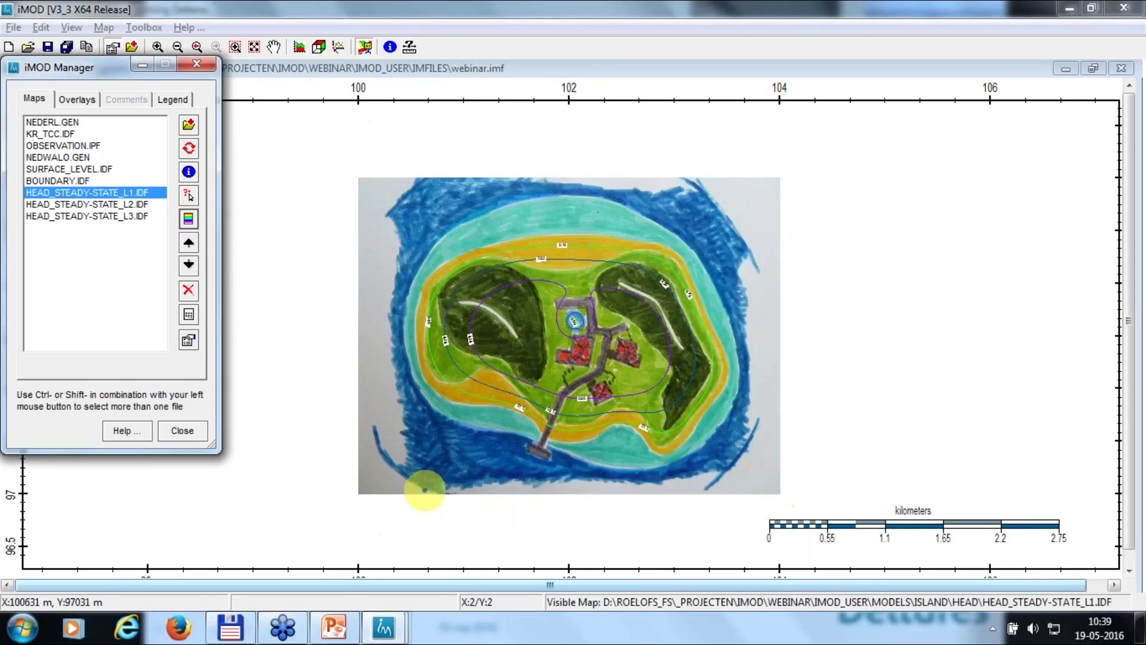
# Set the line thickness of the layer 1 head contours to 3 and check them around the well and across the whole island
pyautogui.click(235, 46)
pyautogui.click(506, 218)
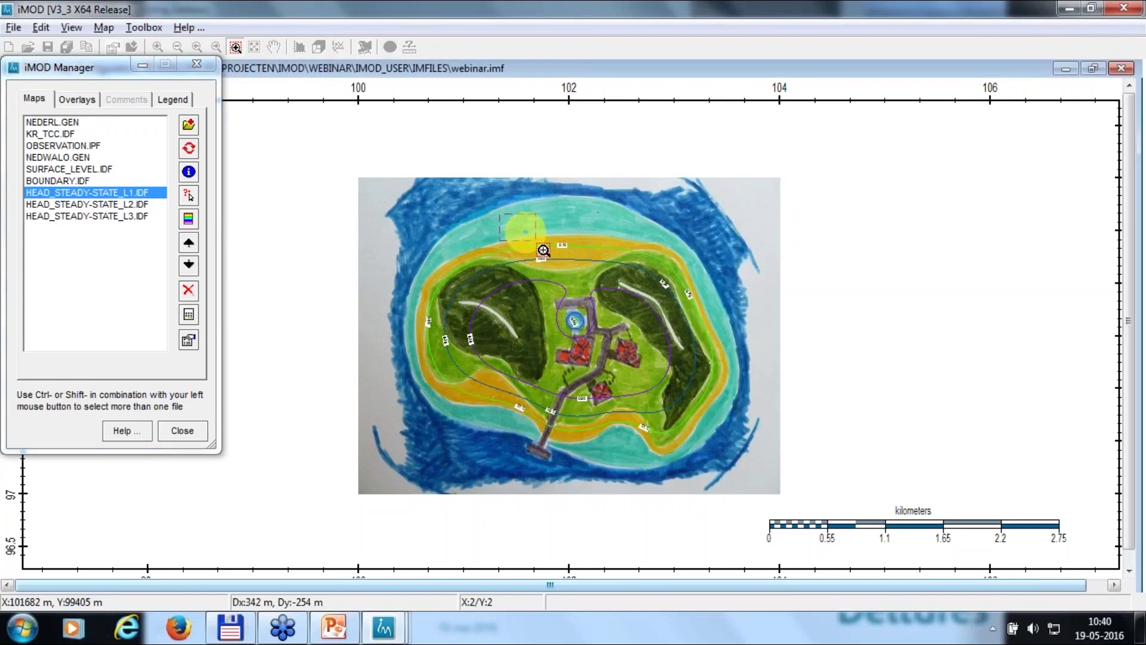
pyautogui.click(607, 346)
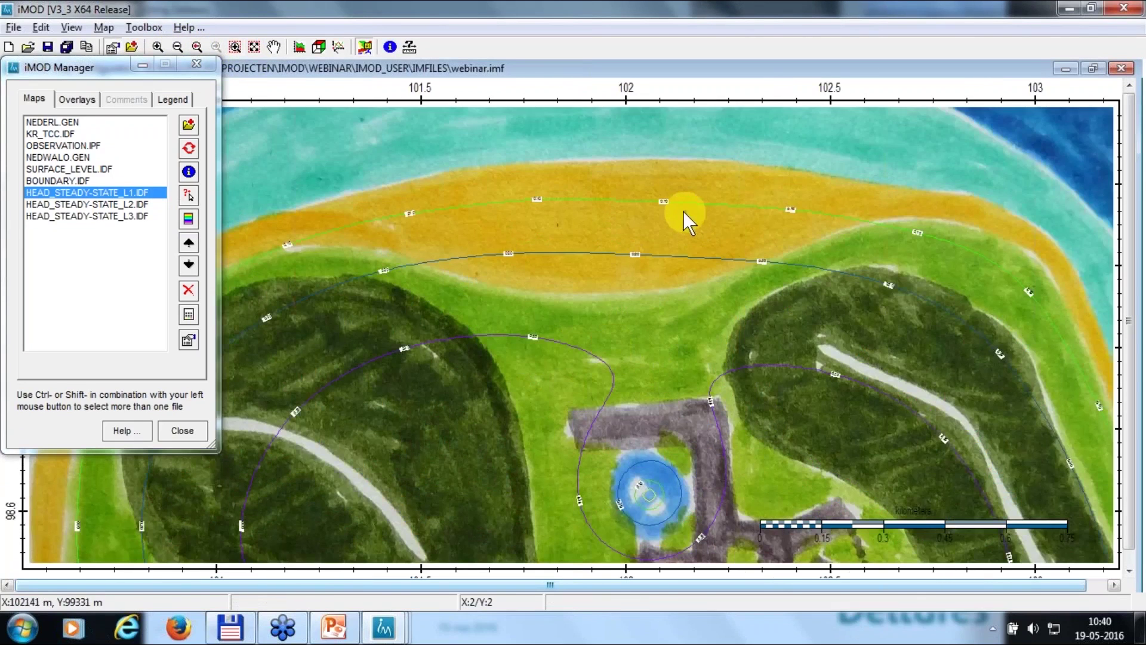
pyautogui.click(191, 215)
pyautogui.click(747, 345)
pyautogui.click(746, 345)
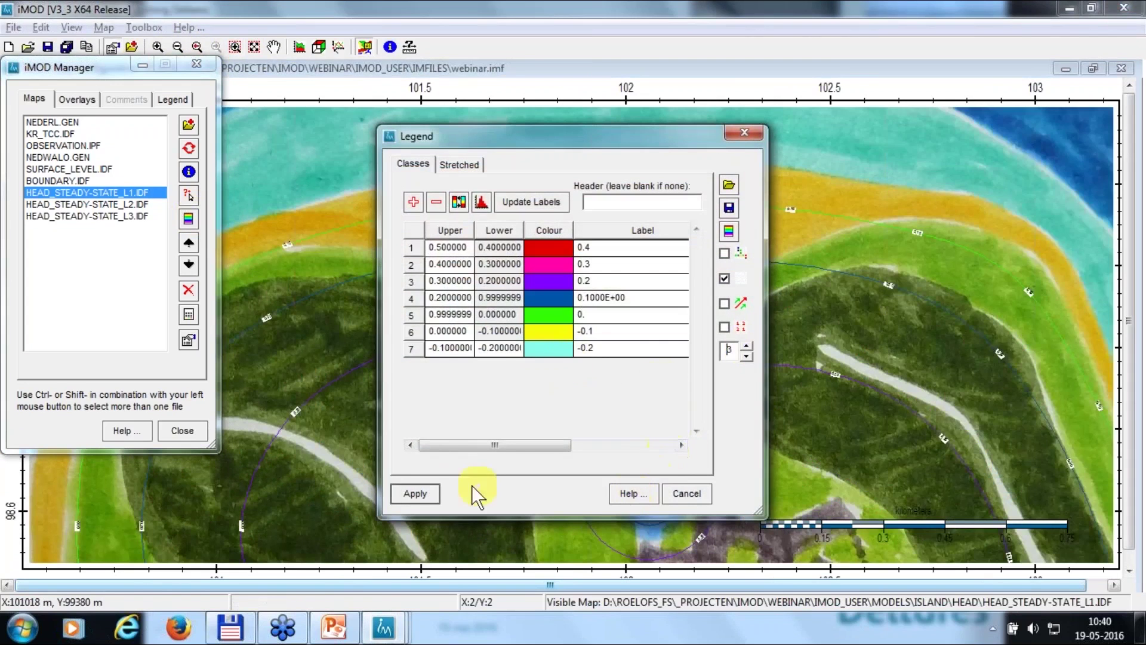
pyautogui.click(427, 492)
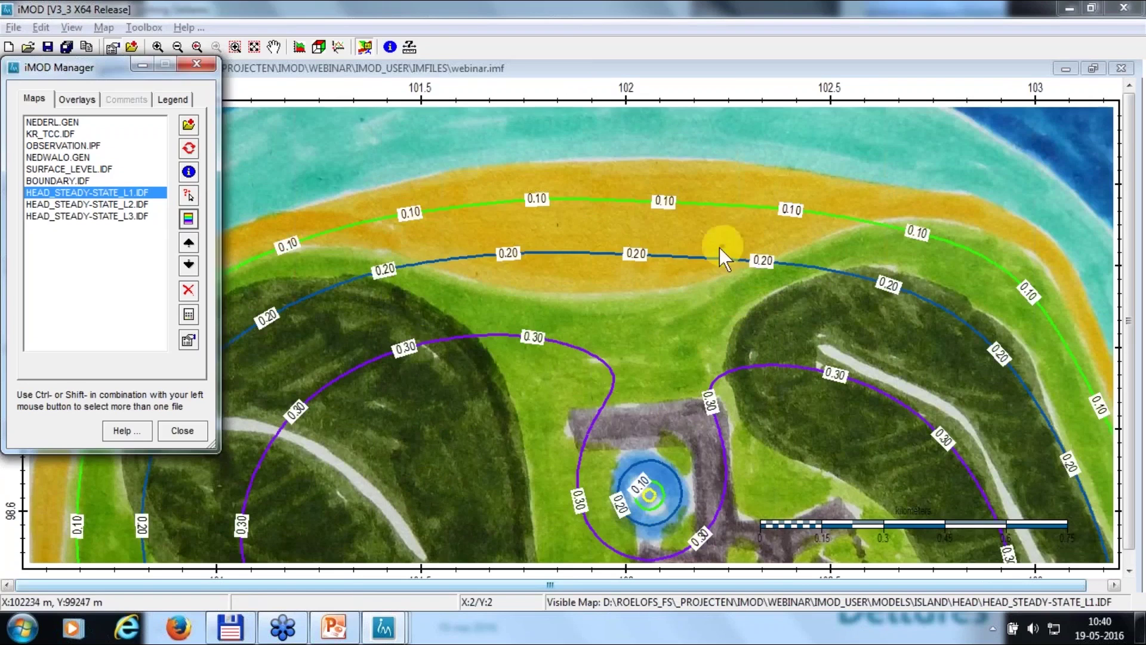
pyautogui.click(253, 44)
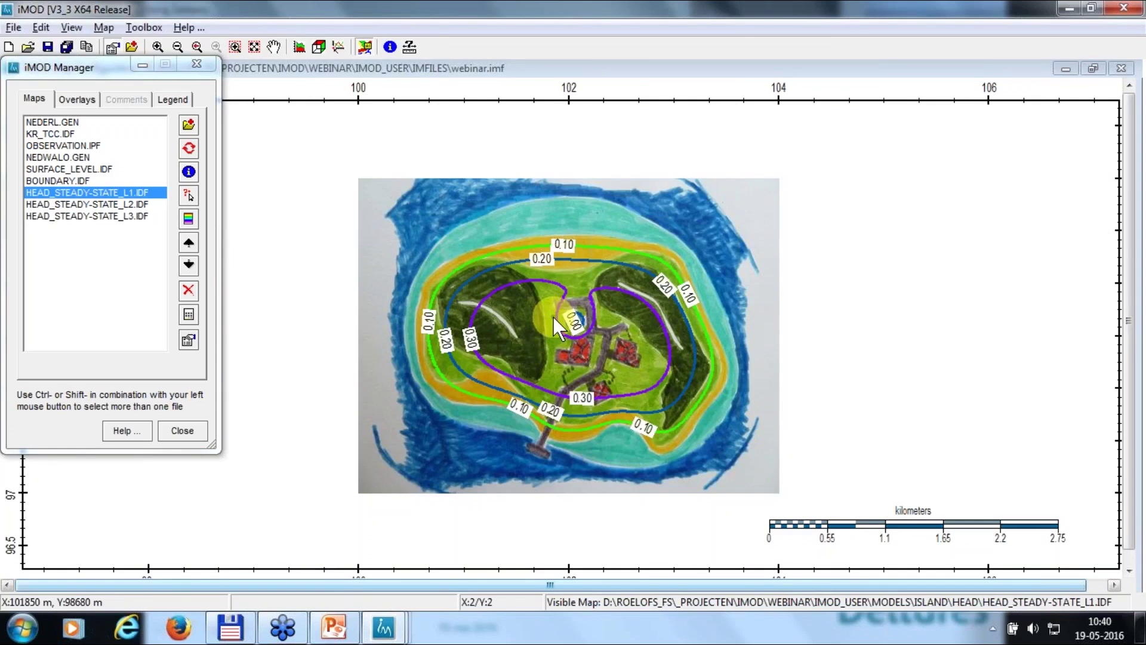
# Switch to the PowerPoint presentation and read the Pathline analysis slide with the additional iMODPATH run file parameters
pyautogui.hotkey('alt', 'Tab')
pyautogui.hotkey('alt', 'Tab')
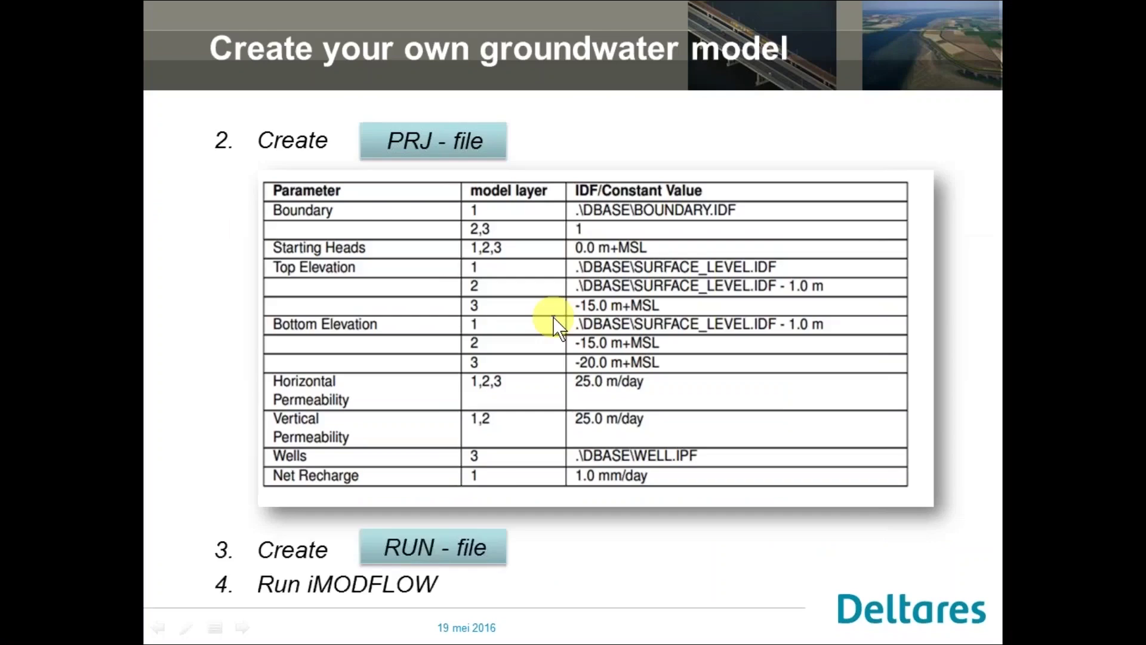
pyautogui.press('Right')
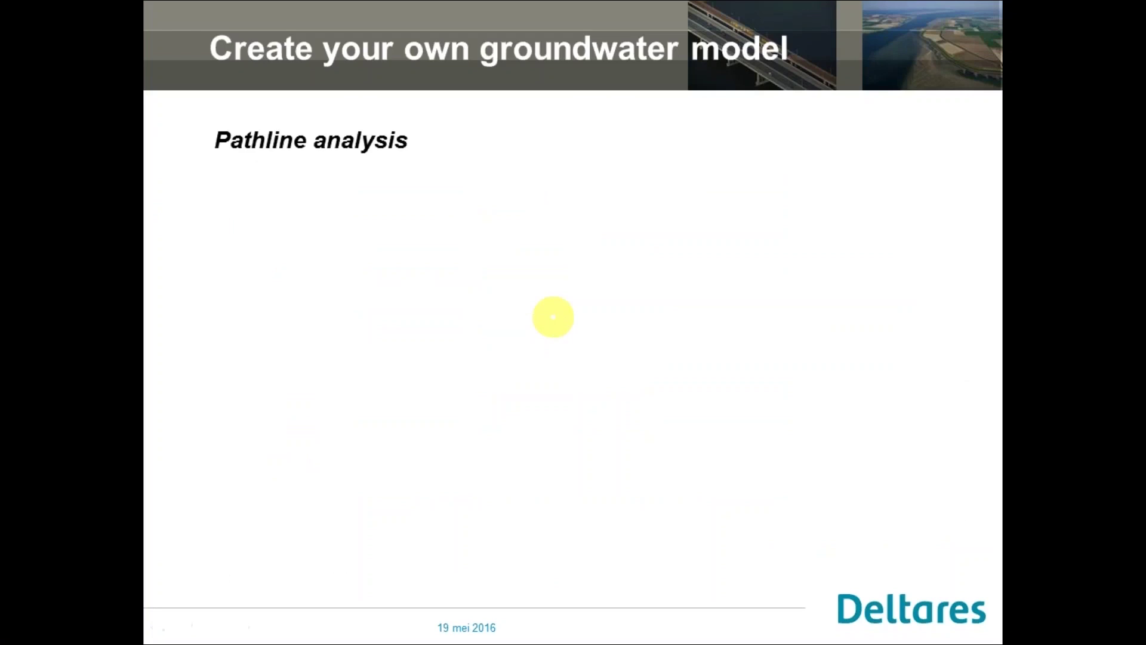
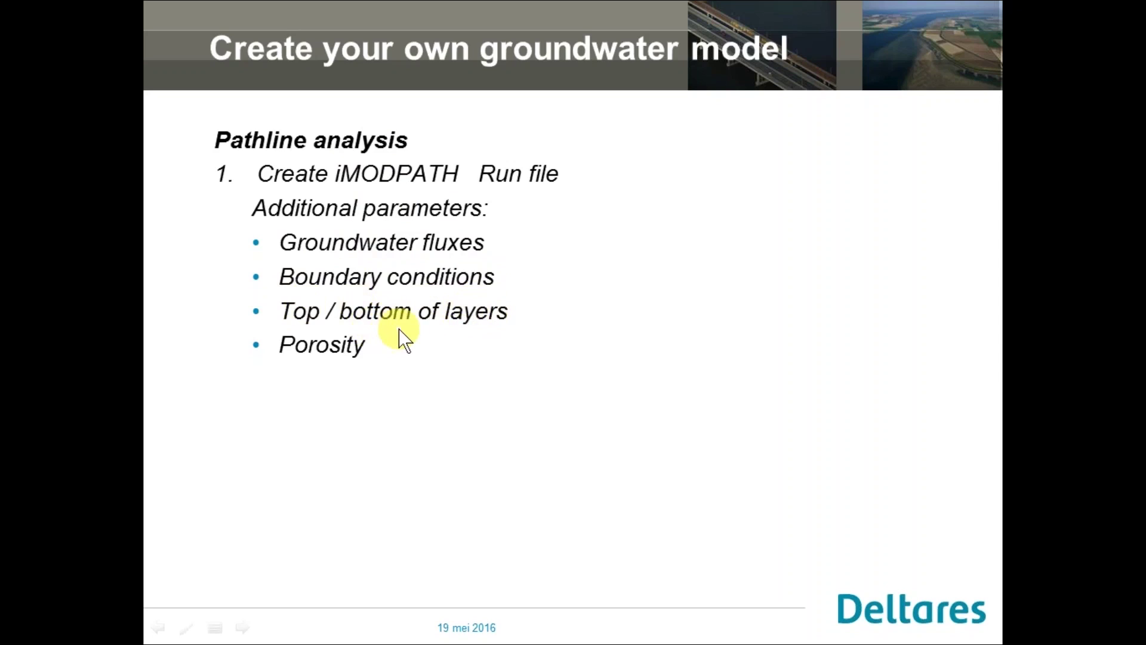
pyautogui.press('Right')
pyautogui.press('Left')
# Switch from the presentation back to iMOD
pyautogui.hotkey('alt', 'Tab')
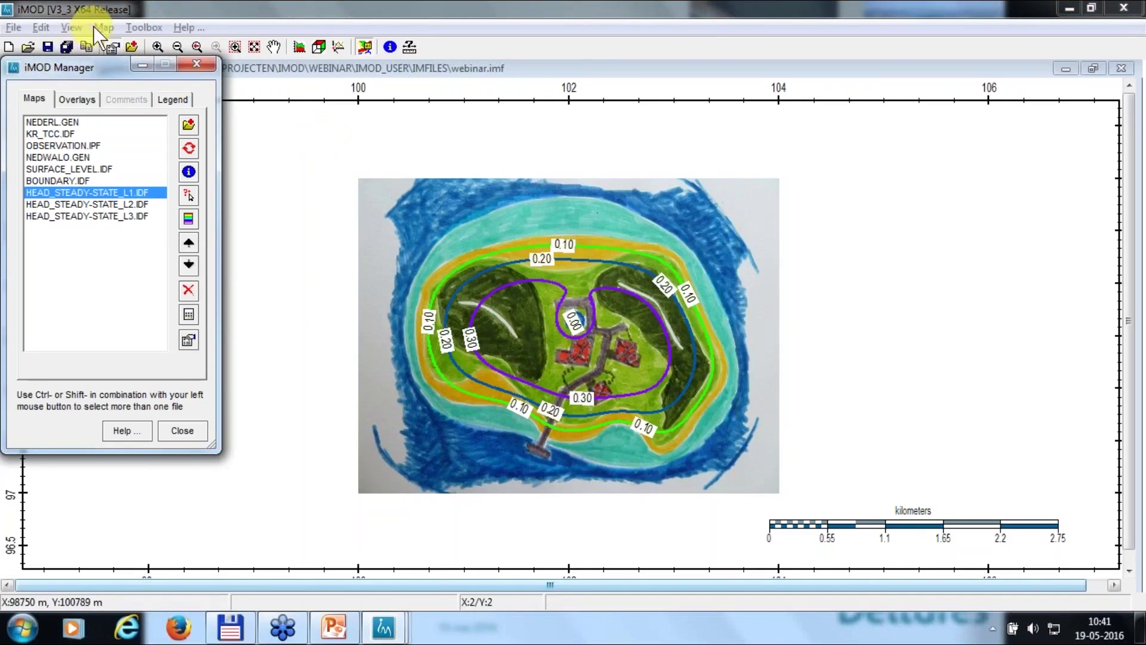
pyautogui.click(143, 28)
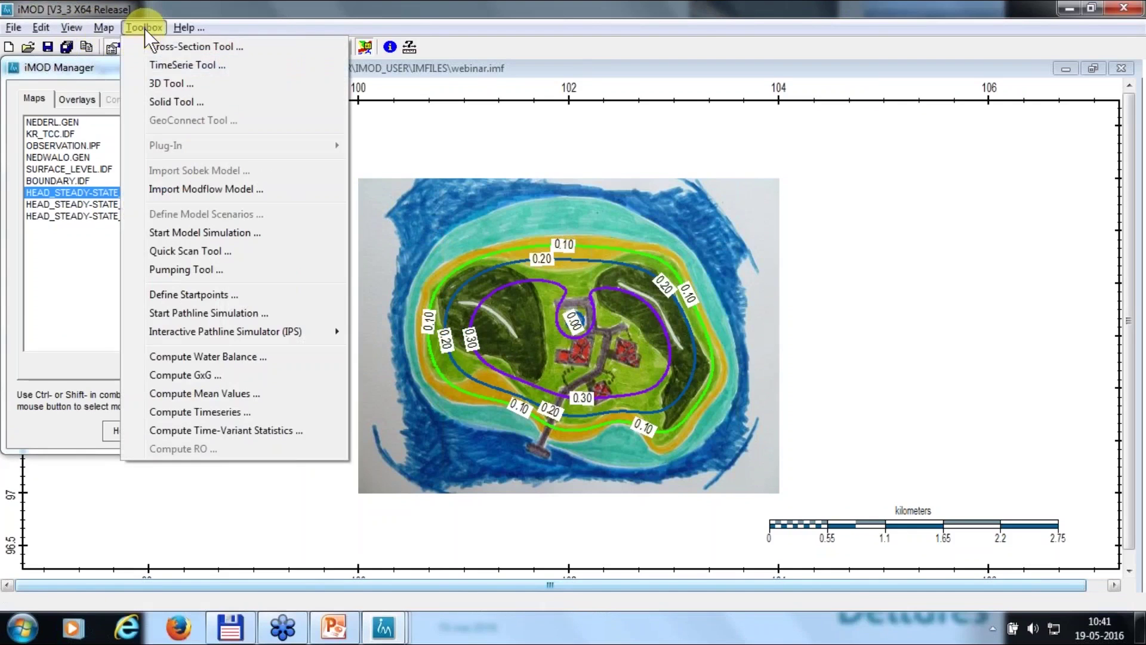
pyautogui.click(188, 296)
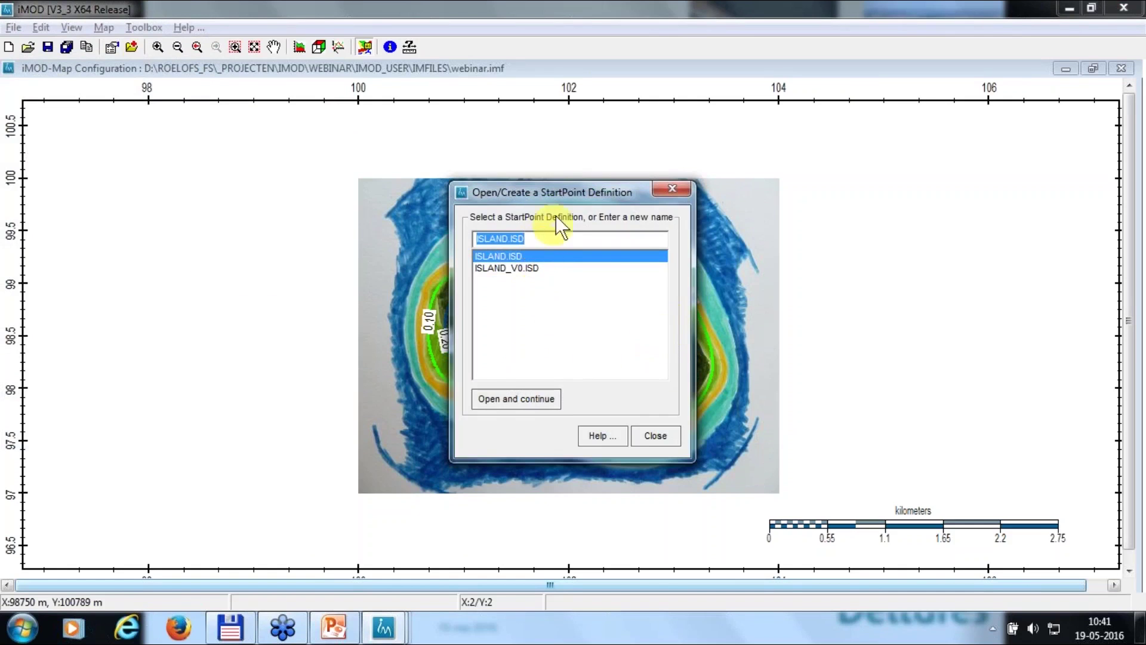
pyautogui.click(670, 190)
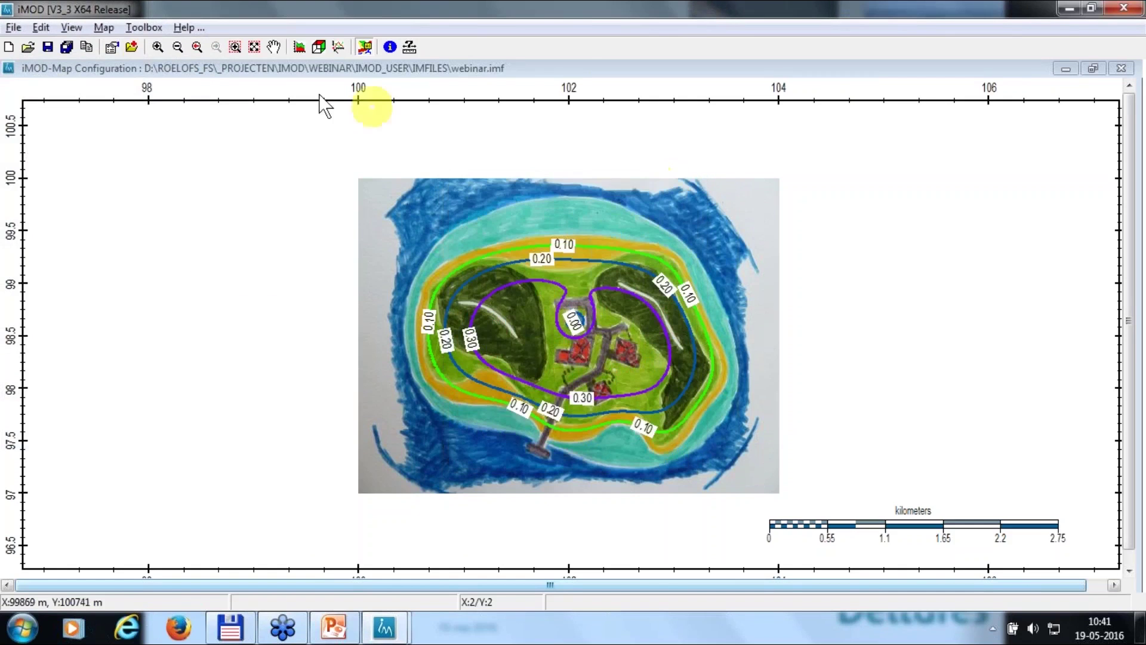
# Create a new start point definition named Island2 and move its window clear of the island map
pyautogui.click(143, 26)
pyautogui.click(189, 293)
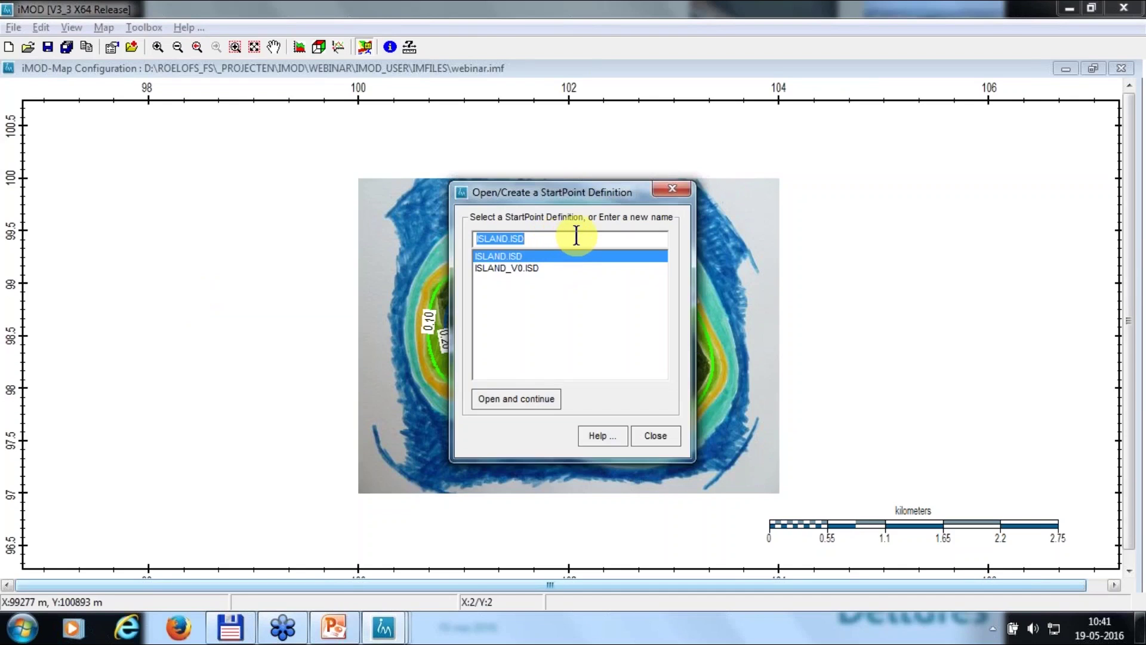
pyautogui.press('BackSpace')
pyautogui.write('Island')
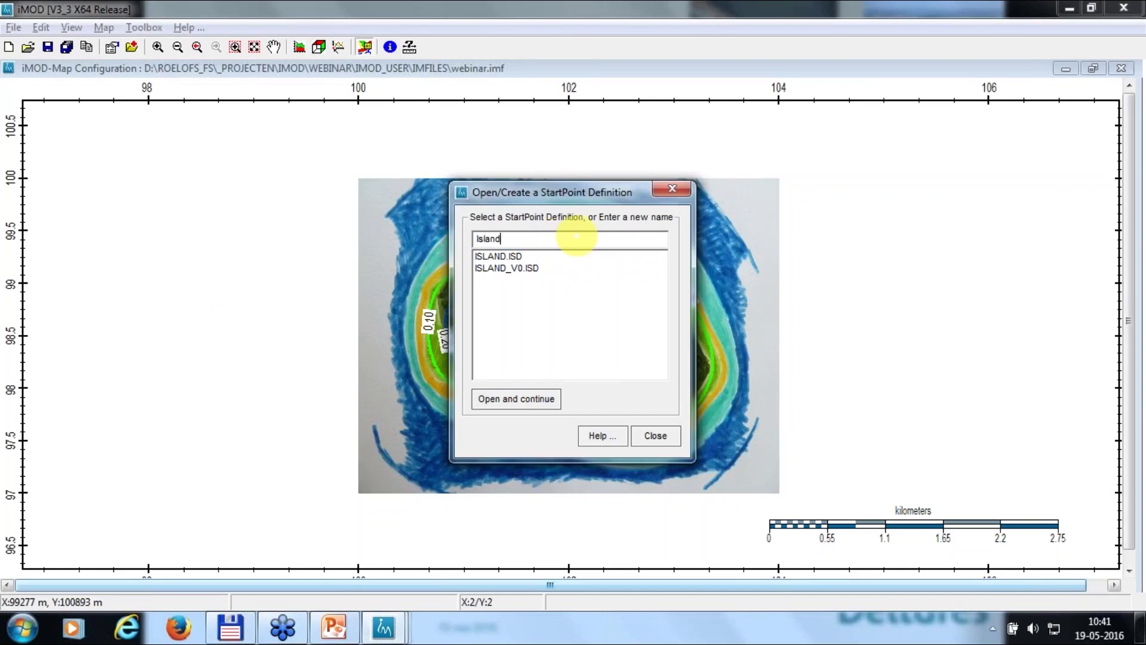
pyautogui.write('2')
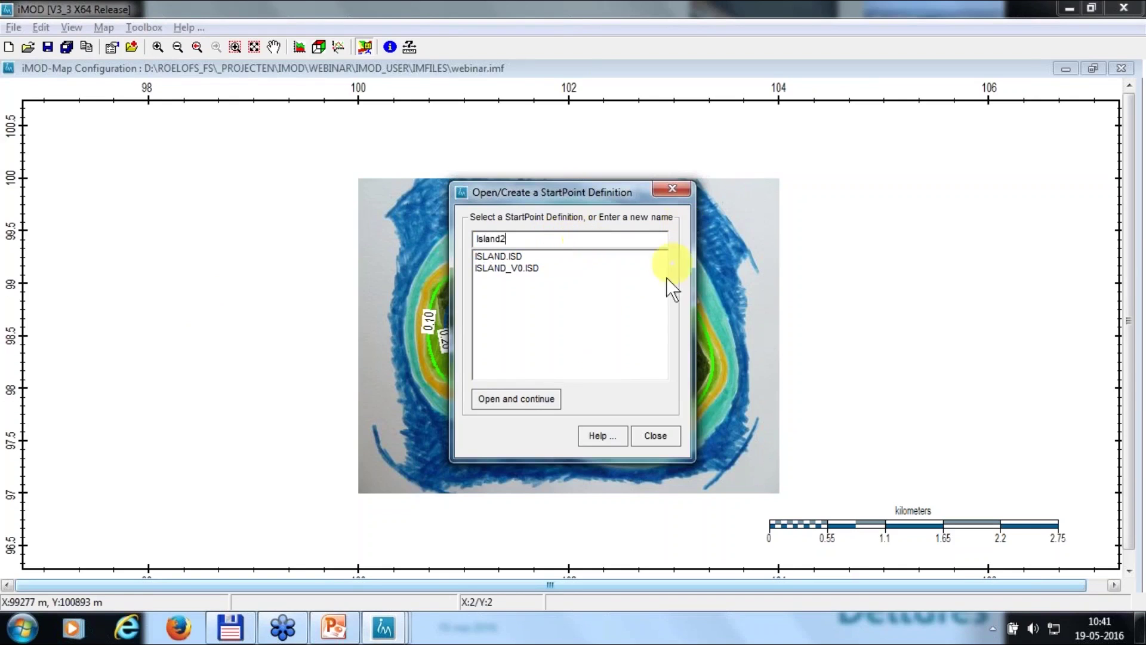
pyautogui.click(536, 398)
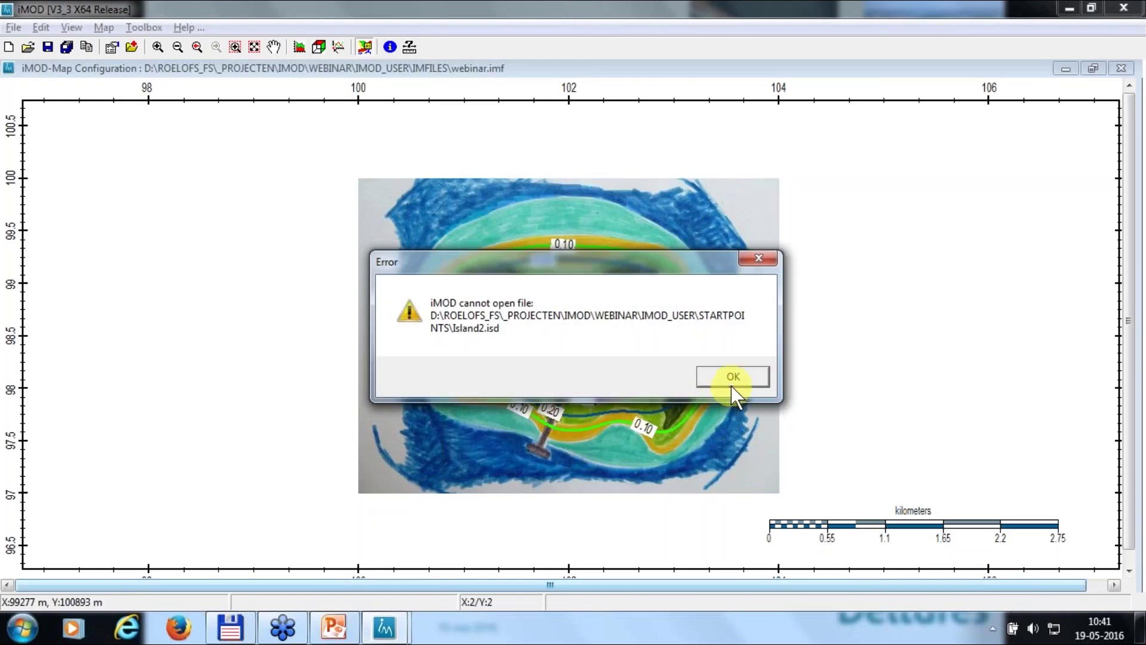
pyautogui.click(730, 386)
pyautogui.moveTo(514, 123); pyautogui.dragTo(149, 113)
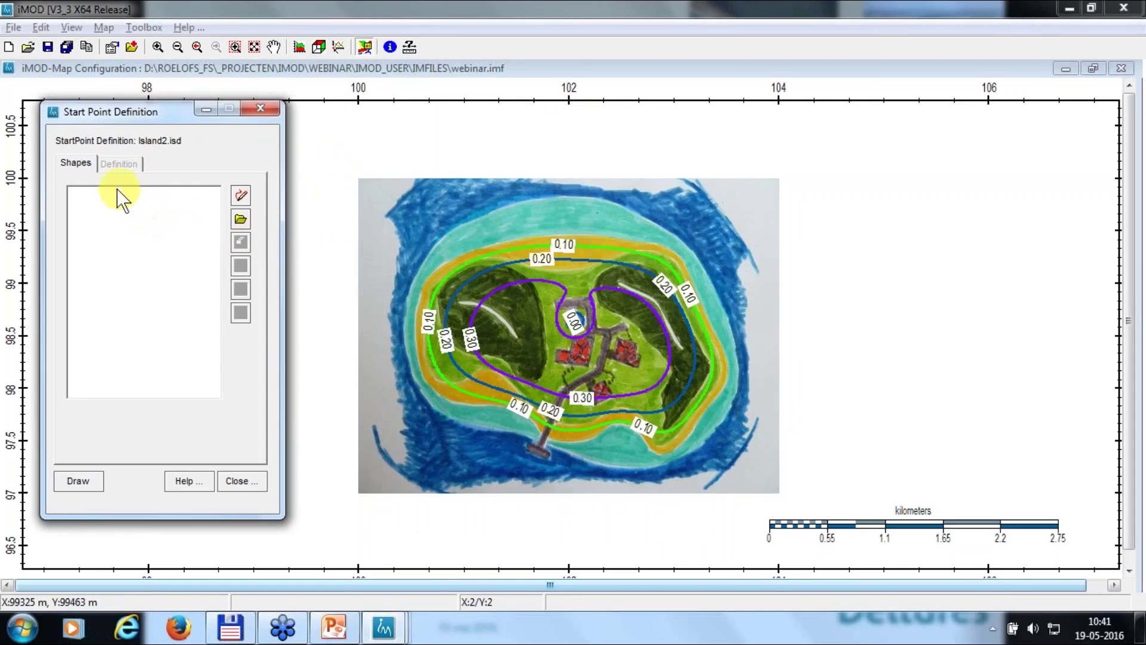
# Draw a polygon shape roughly around the island's coastline as the area for the start points
pyautogui.click(238, 192)
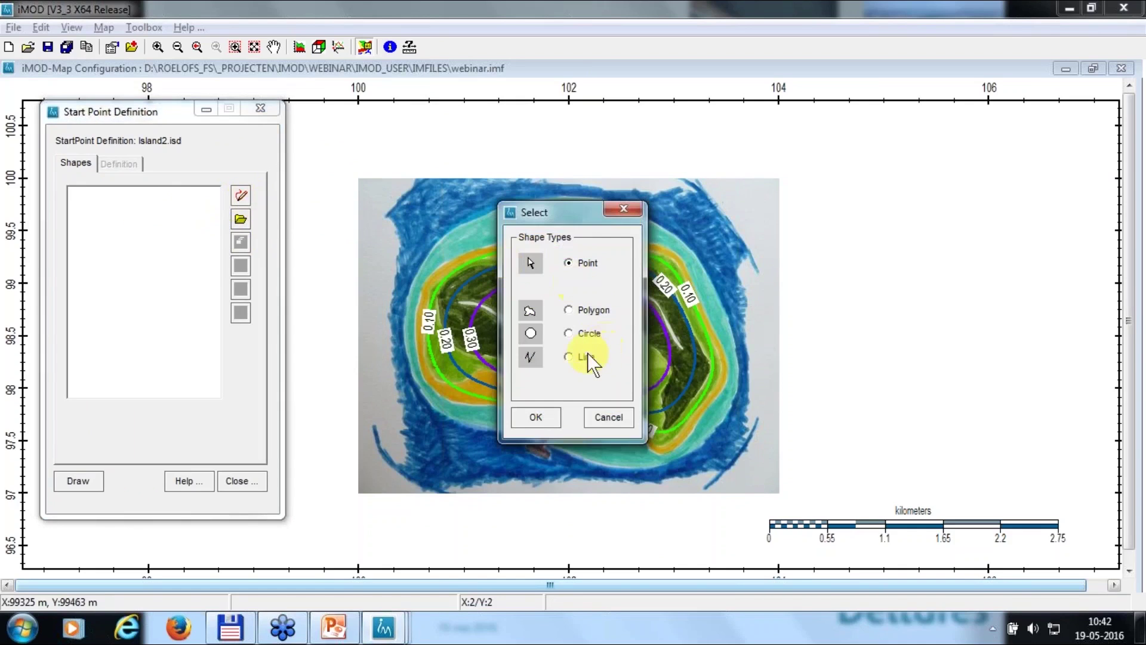
pyautogui.click(582, 317)
pyautogui.click(544, 413)
pyautogui.click(669, 245)
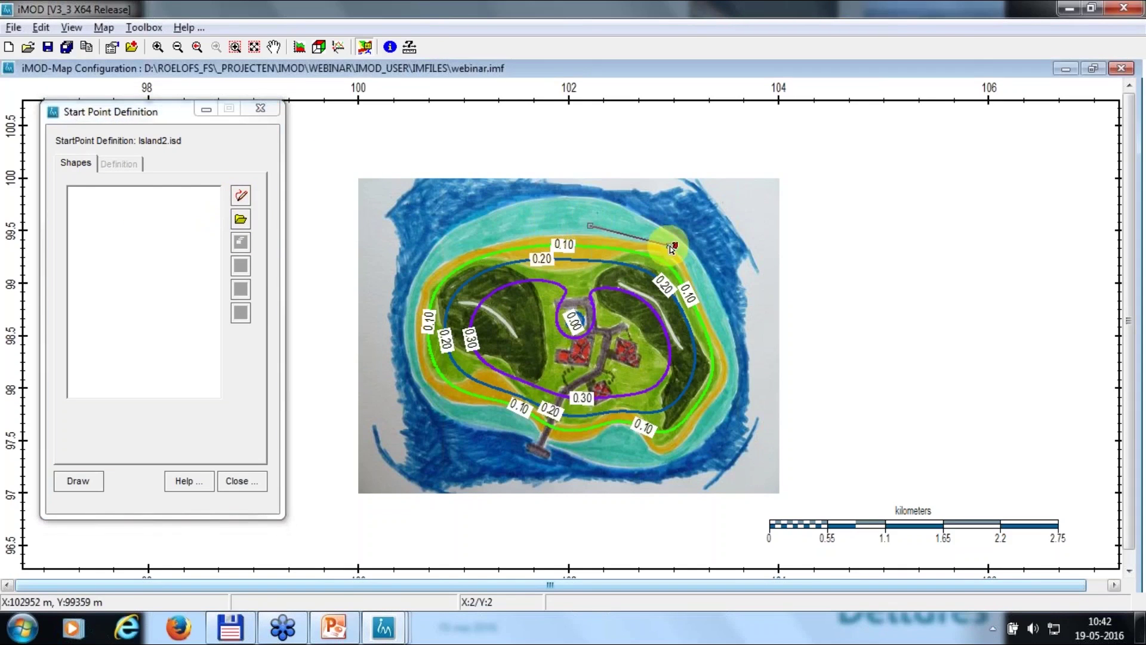
pyautogui.click(693, 465)
pyautogui.click(638, 453)
pyautogui.click(582, 439)
pyautogui.click(525, 433)
pyautogui.click(412, 374)
pyautogui.click(470, 245)
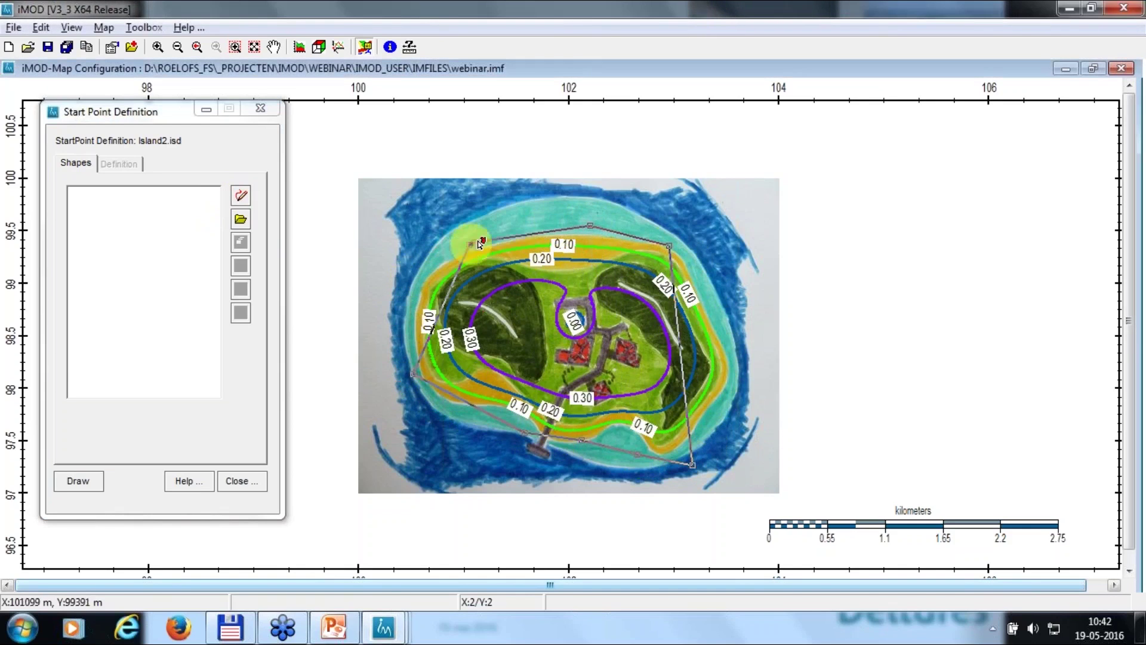
pyautogui.rightClick(519, 223)
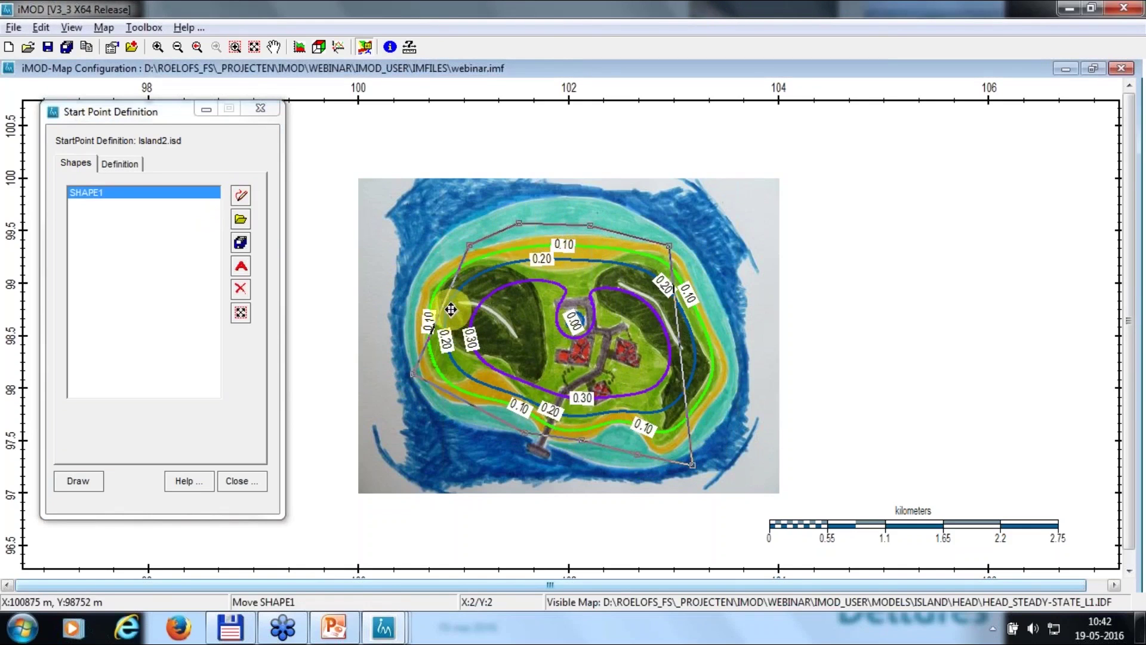
# Reshape the start point polygon by pulling added points outward, one on the west side and two on the east side
pyautogui.moveTo(443, 304); pyautogui.dragTo(412, 278)
pyautogui.moveTo(680, 346); pyautogui.dragTo(719, 312)
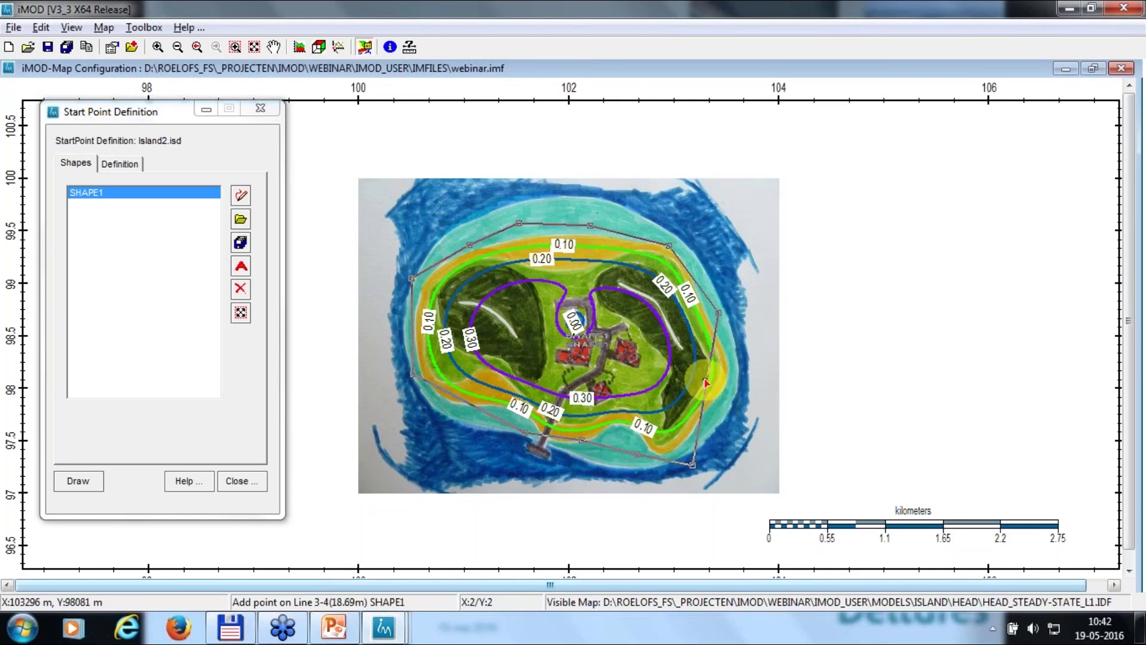
pyautogui.moveTo(709, 366); pyautogui.dragTo(741, 391)
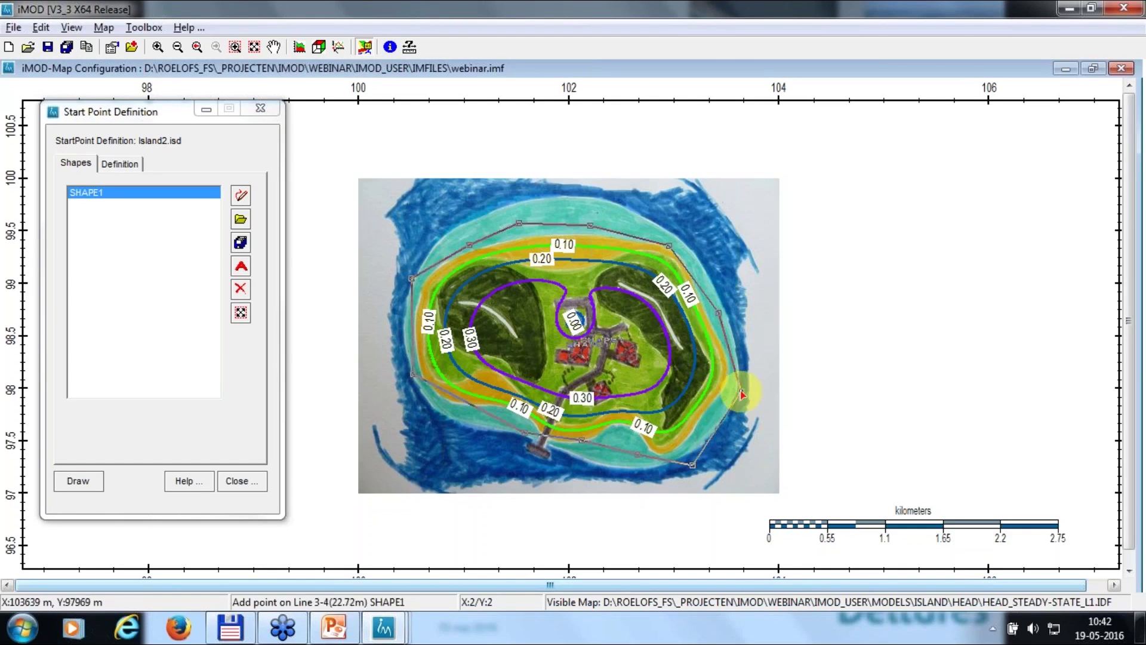
pyautogui.rightClick(702, 334)
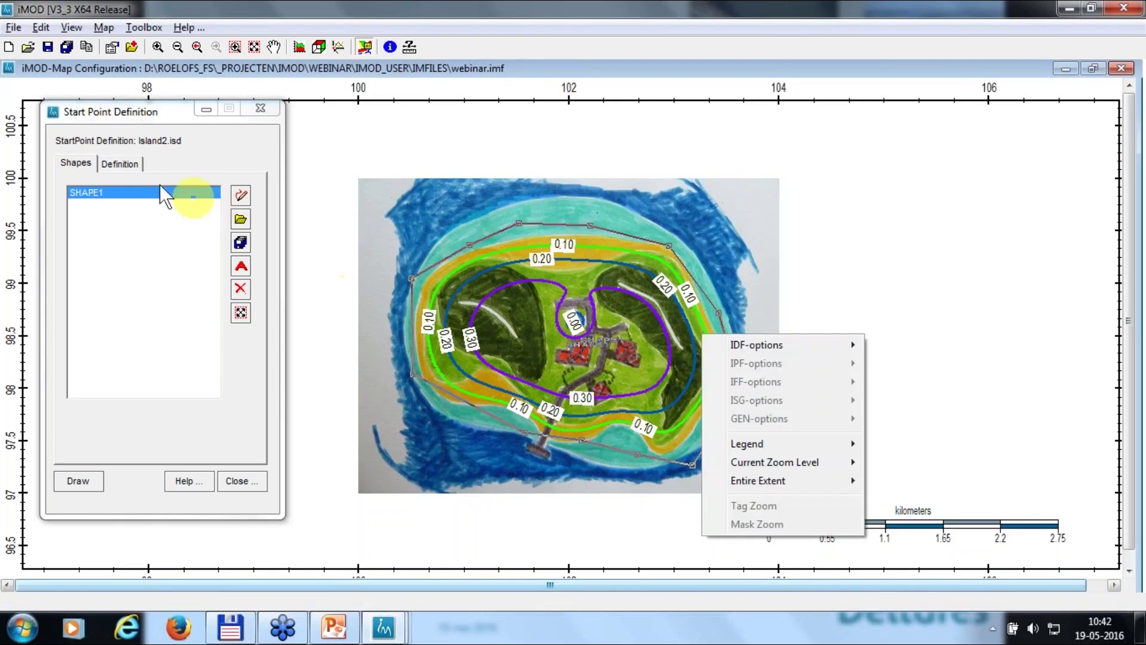
# Set the start points' top level and bottom level to 0 and draw the points on the map
pyautogui.click(124, 164)
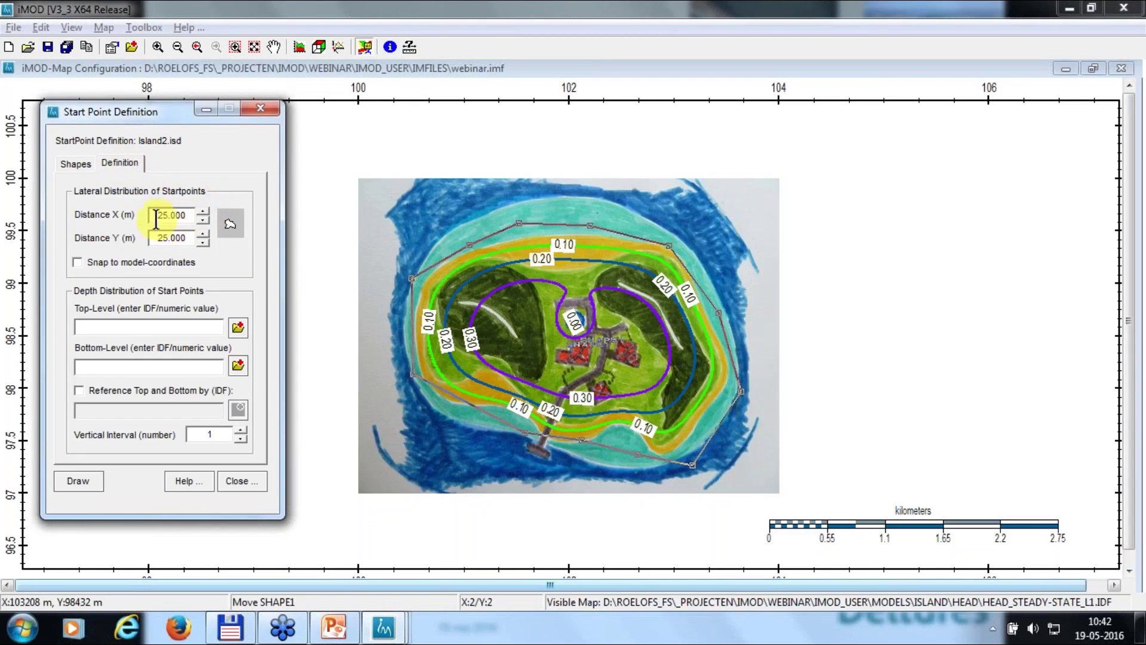
pyautogui.moveTo(156, 217); pyautogui.dragTo(209, 240)
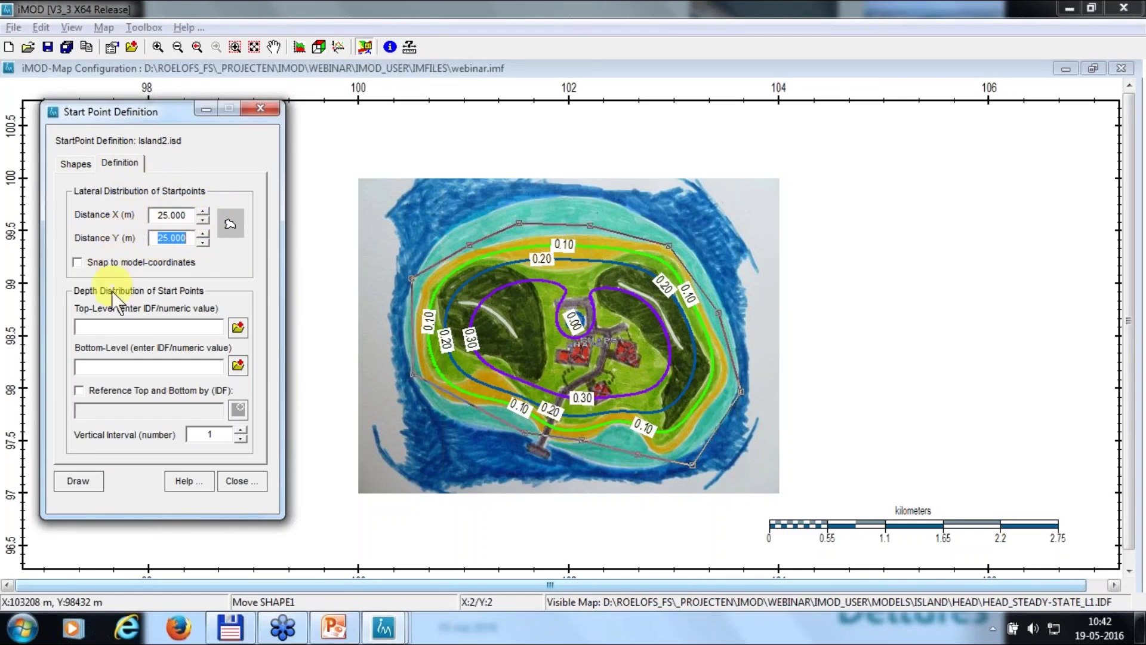
pyautogui.click(111, 325)
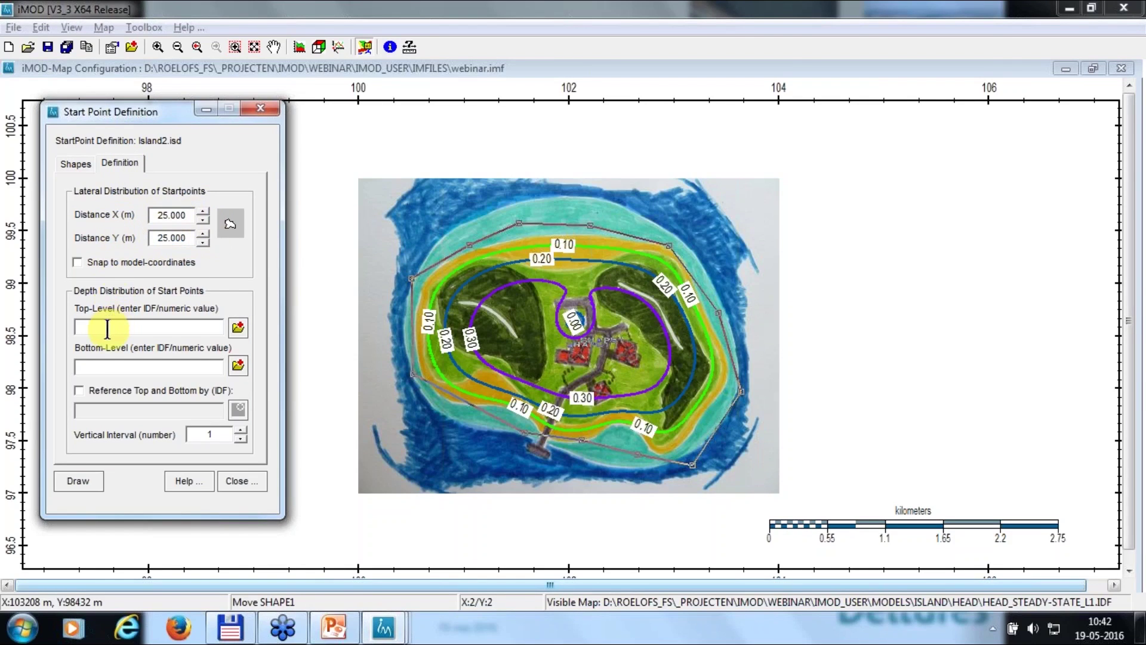
pyautogui.write('0')
pyautogui.click(100, 367)
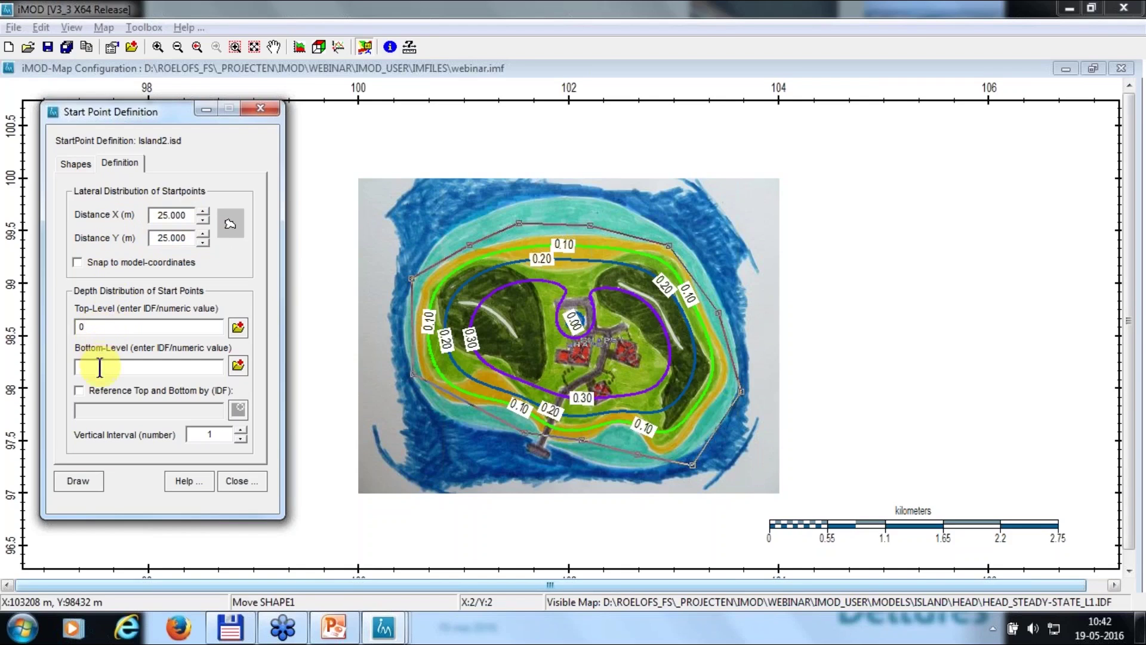
pyautogui.write('0')
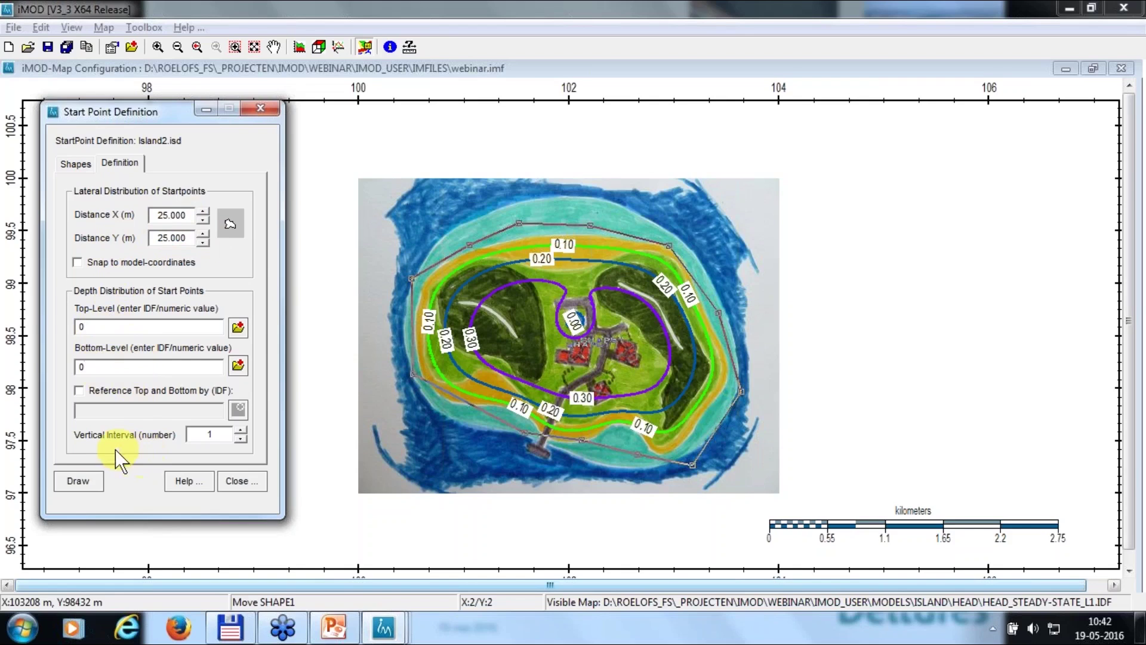
pyautogui.click(79, 482)
pyautogui.click(79, 480)
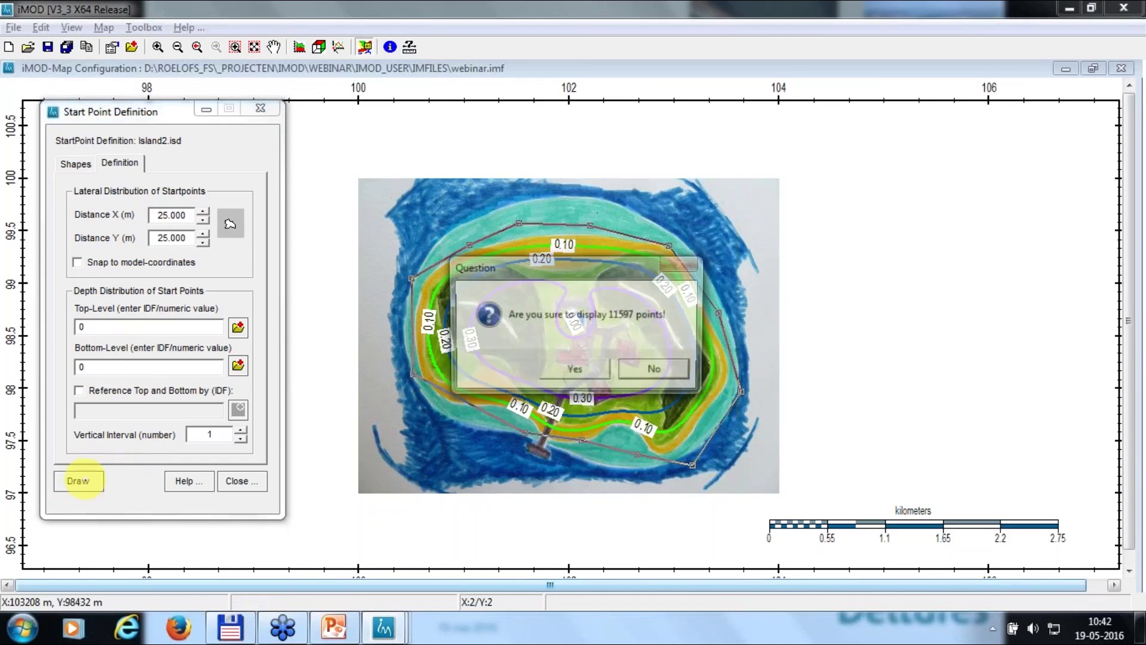
pyautogui.click(574, 371)
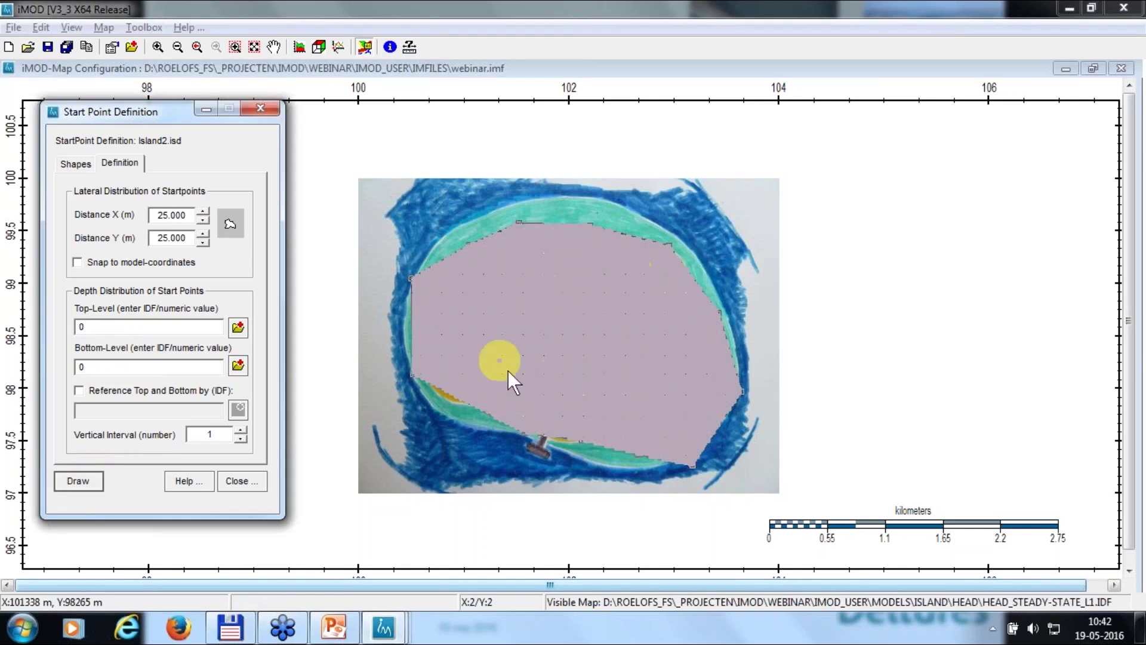
# Set the start points' X and Y distances to 50 m and redraw them on the map
pyautogui.doubleClick(160, 213)
pyautogui.press('BackSpace')
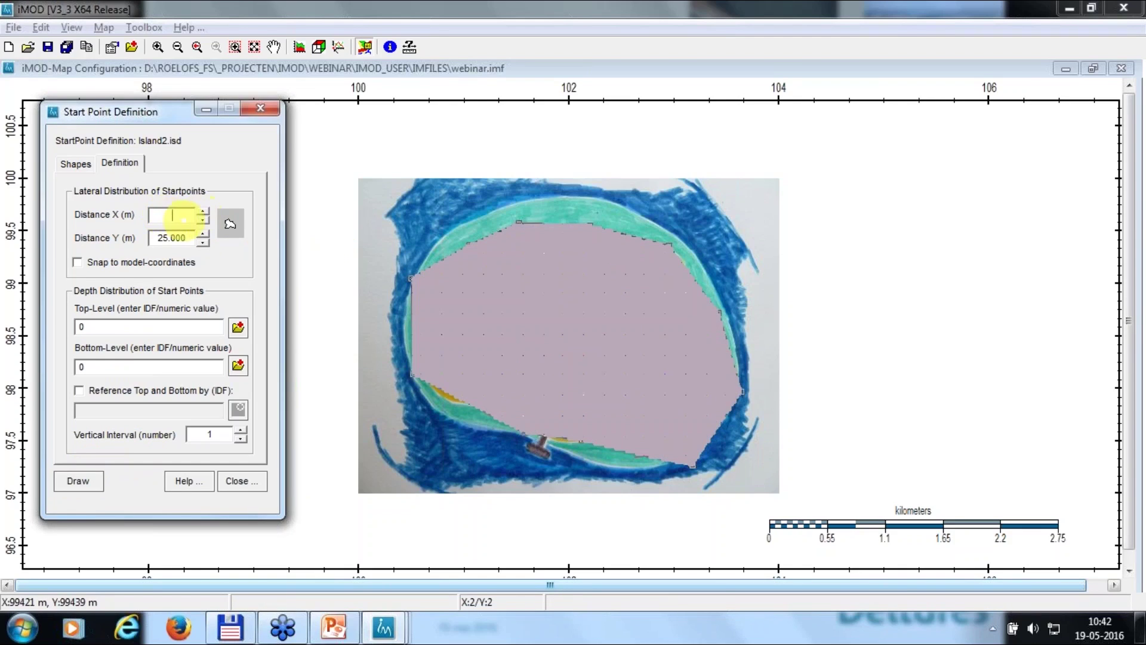
pyautogui.write('50')
pyautogui.press('Tab')
pyautogui.write('50')
pyautogui.press('Tab')
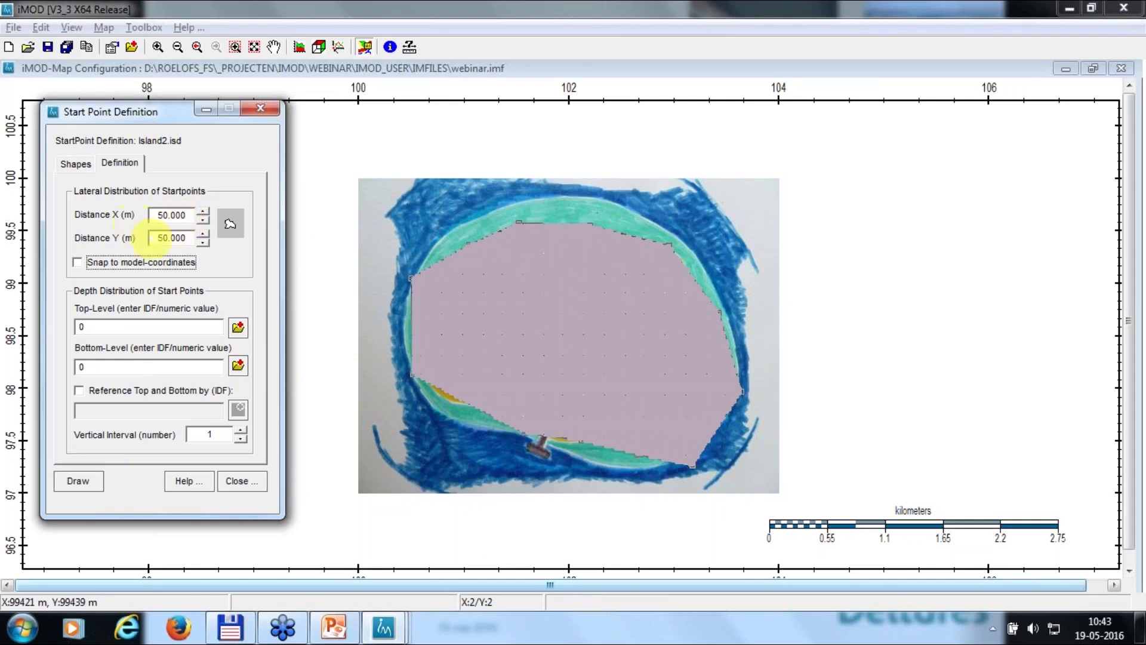
pyautogui.click(88, 479)
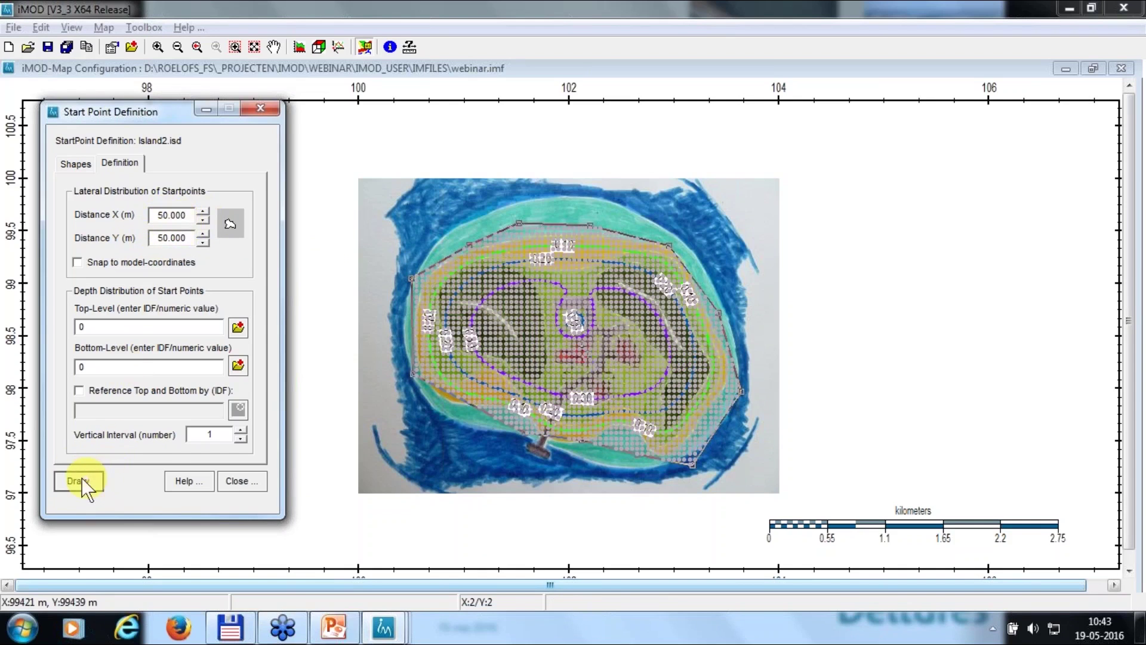
# Check the start point grid up close in the island's northwest and close the start point definition
pyautogui.click(235, 48)
pyautogui.moveTo(460, 200); pyautogui.dragTo(566, 358)
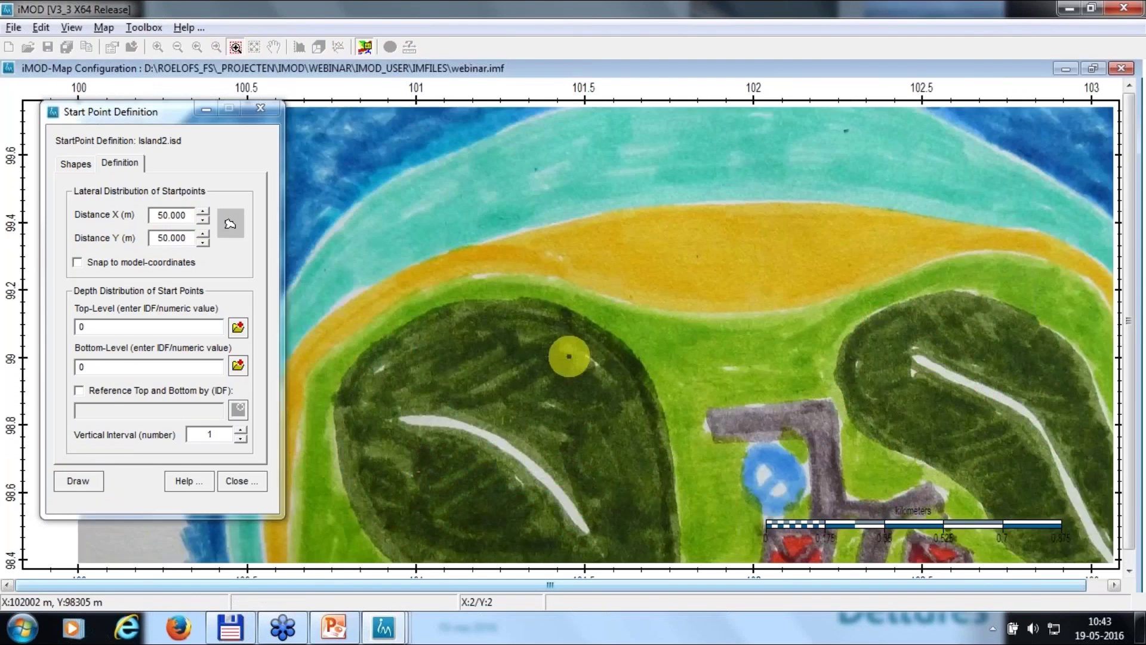
pyautogui.click(75, 479)
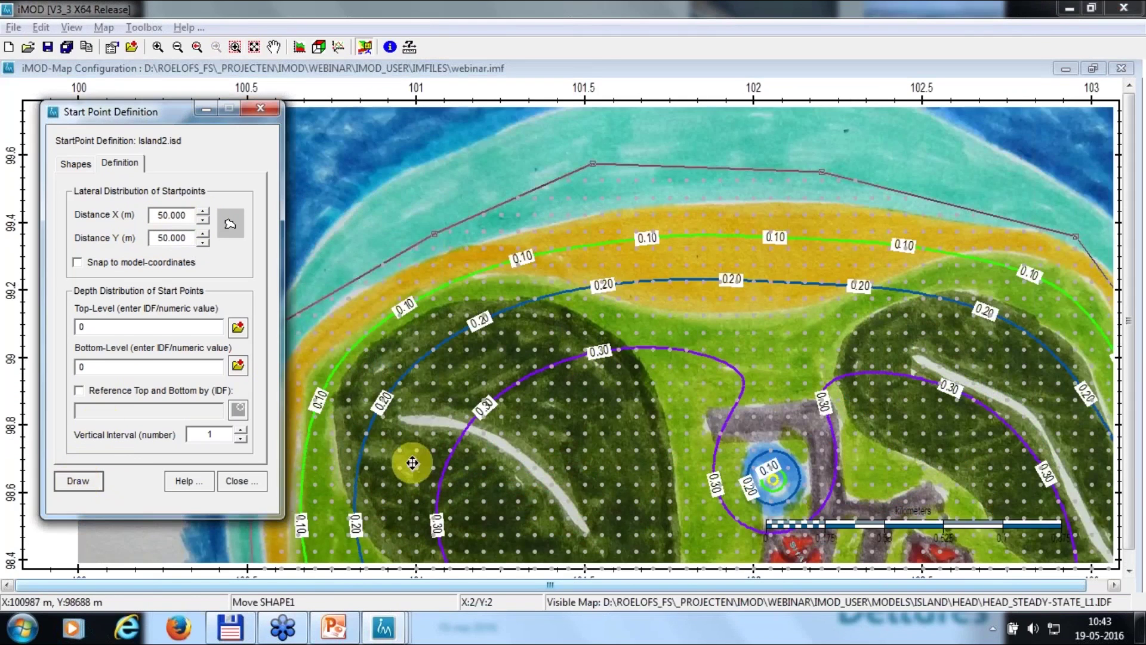
pyautogui.click(256, 47)
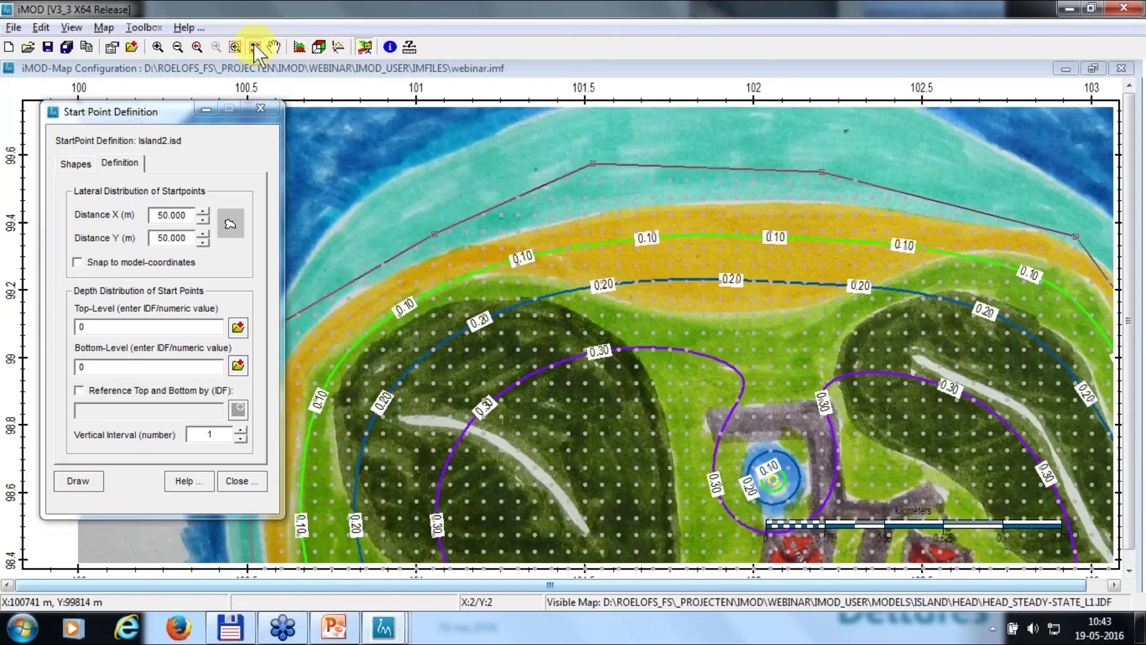
pyautogui.click(242, 478)
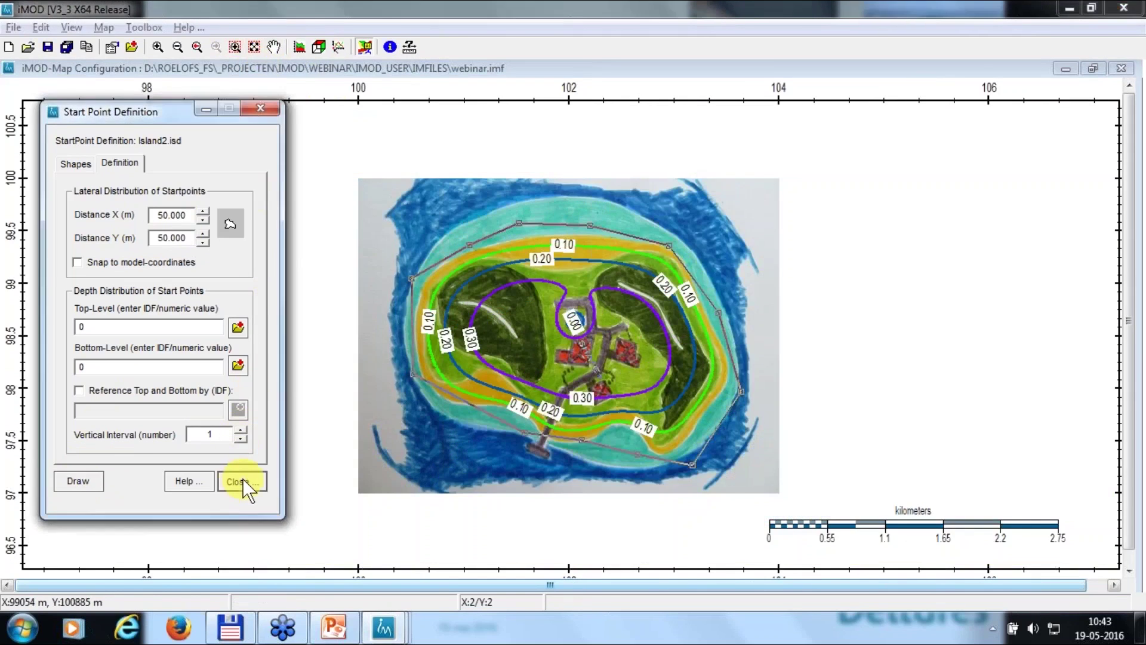
# Start a pathline simulation setup with the ISLAND model results and recheck the Pathline analysis slide's parameters in PowerPoint before returning to iMOD
pyautogui.click(153, 25)
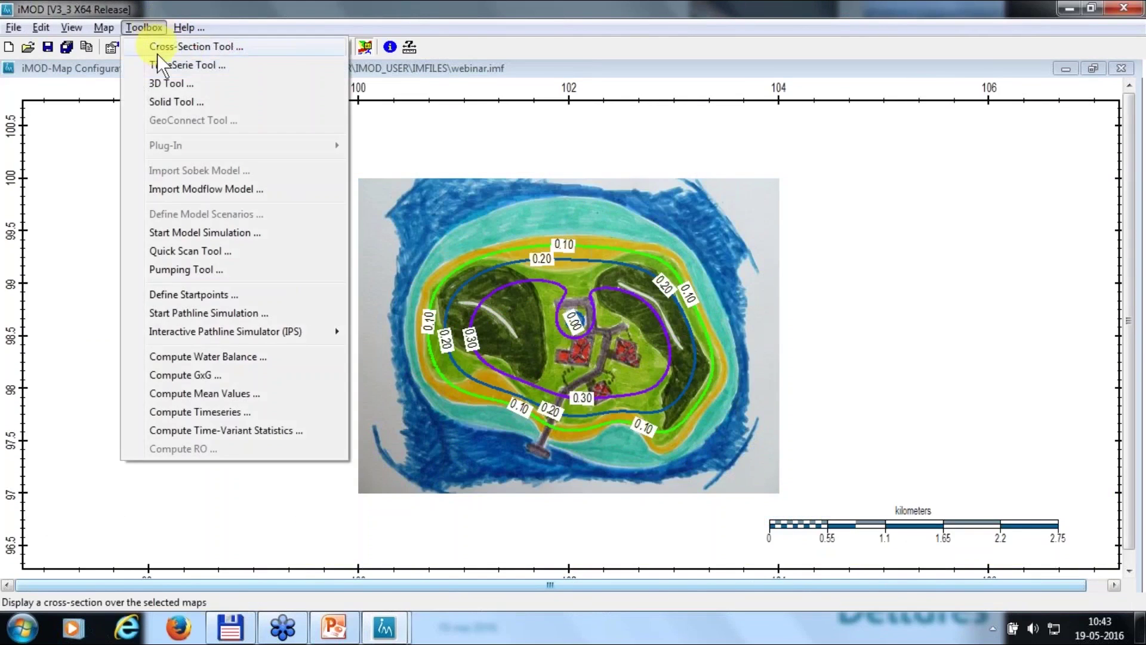
pyautogui.click(193, 313)
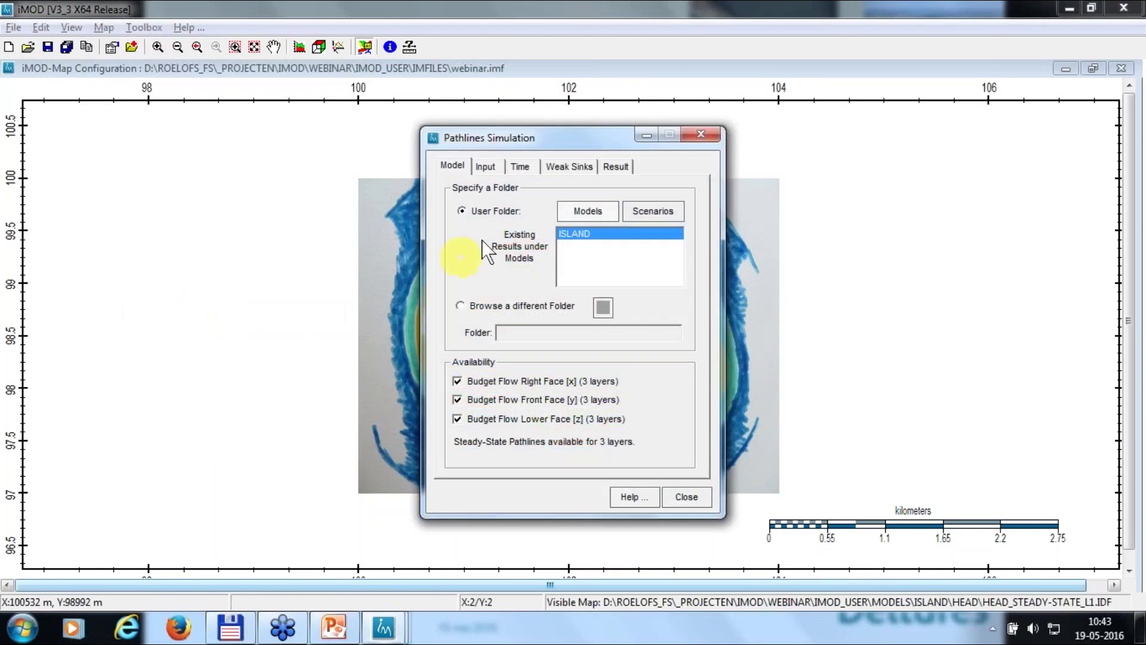
pyautogui.moveTo(529, 135); pyautogui.dragTo(137, 117)
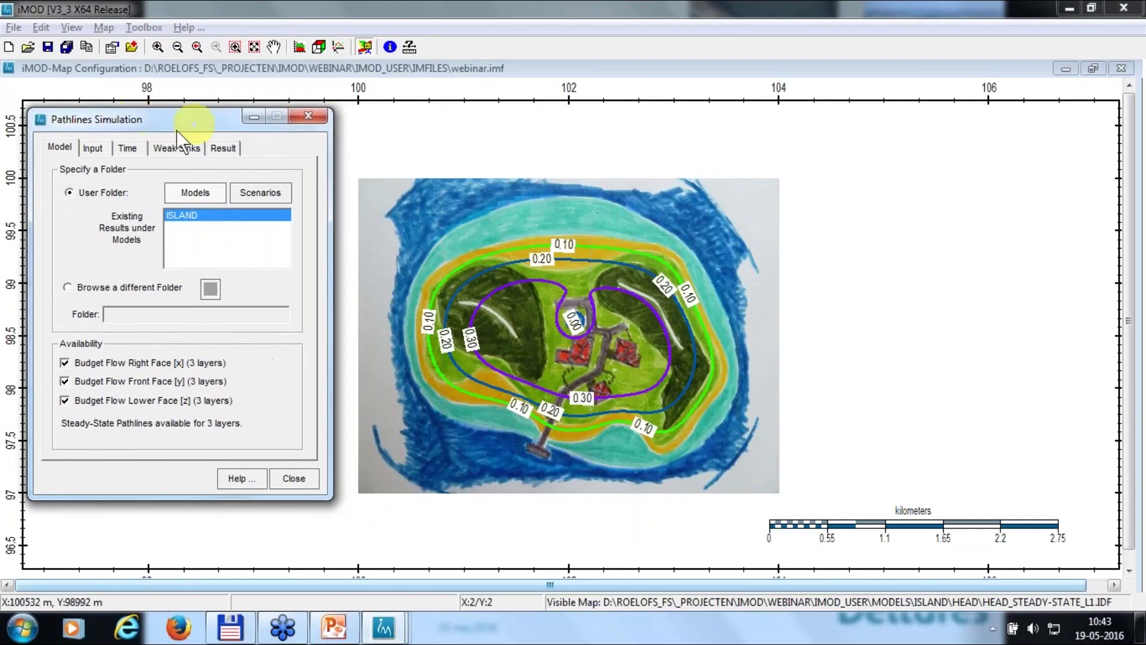
pyautogui.click(340, 635)
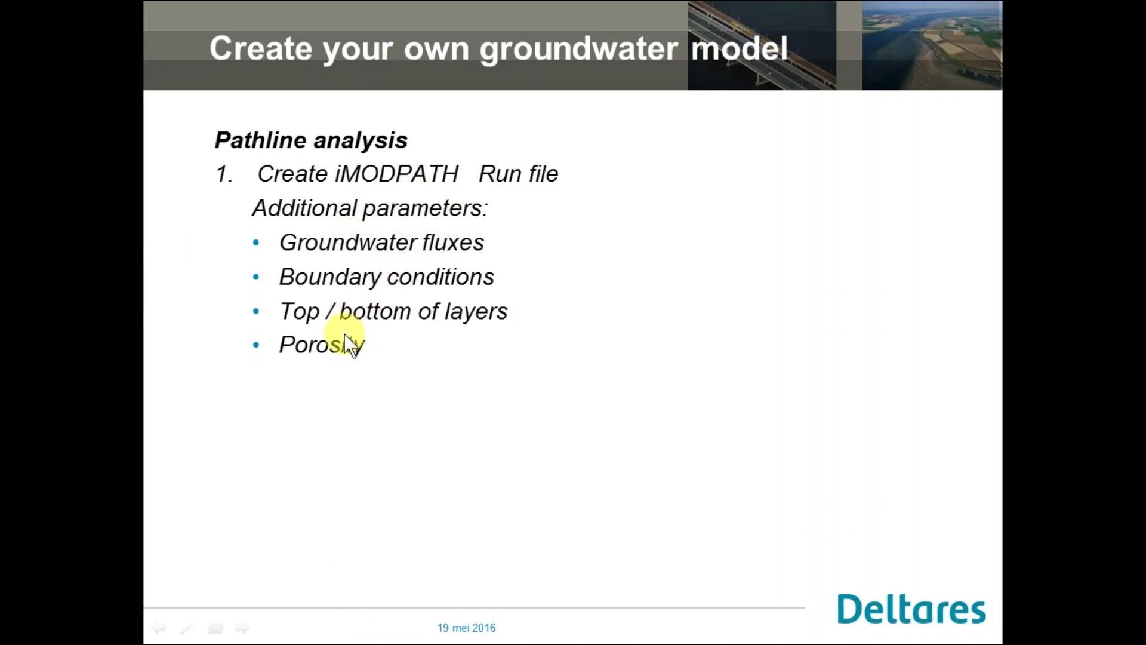
pyautogui.hotkey('alt', 'Tab')
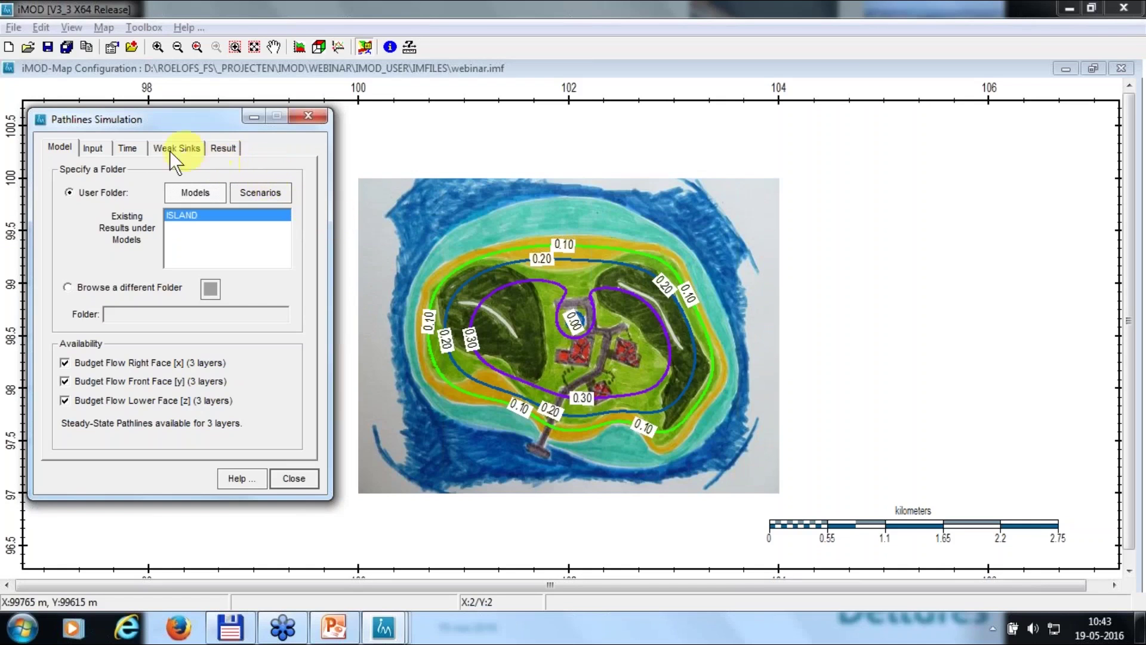
# Load the pathline settings file island.ips as the simulation's input variables
pyautogui.click(89, 148)
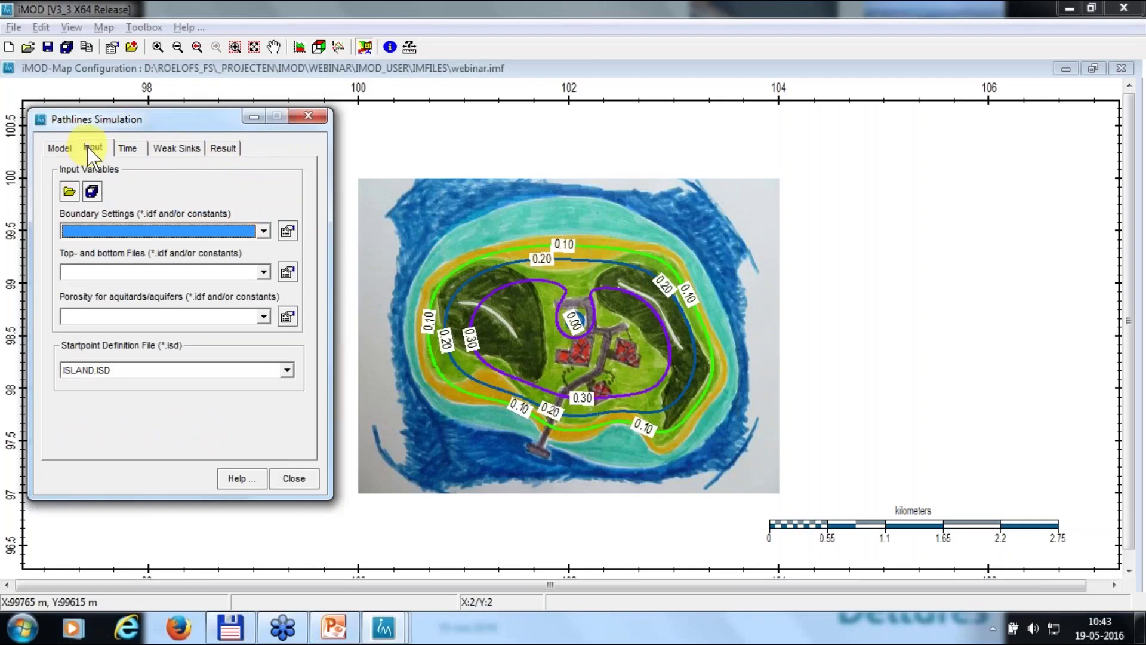
pyautogui.click(70, 192)
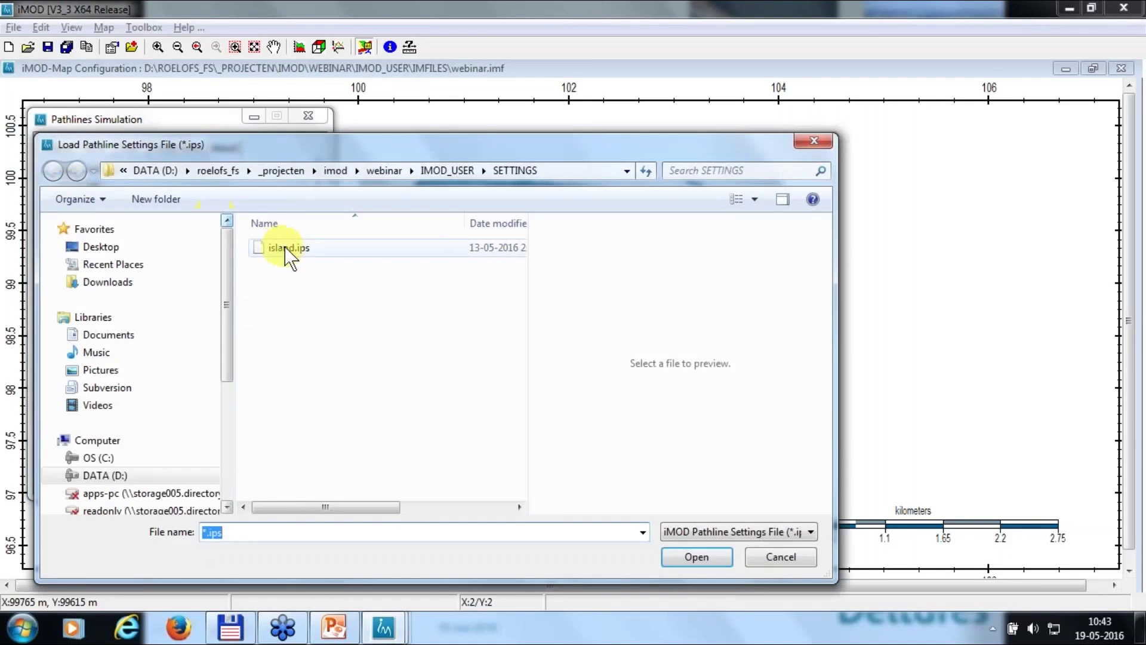
pyautogui.click(285, 247)
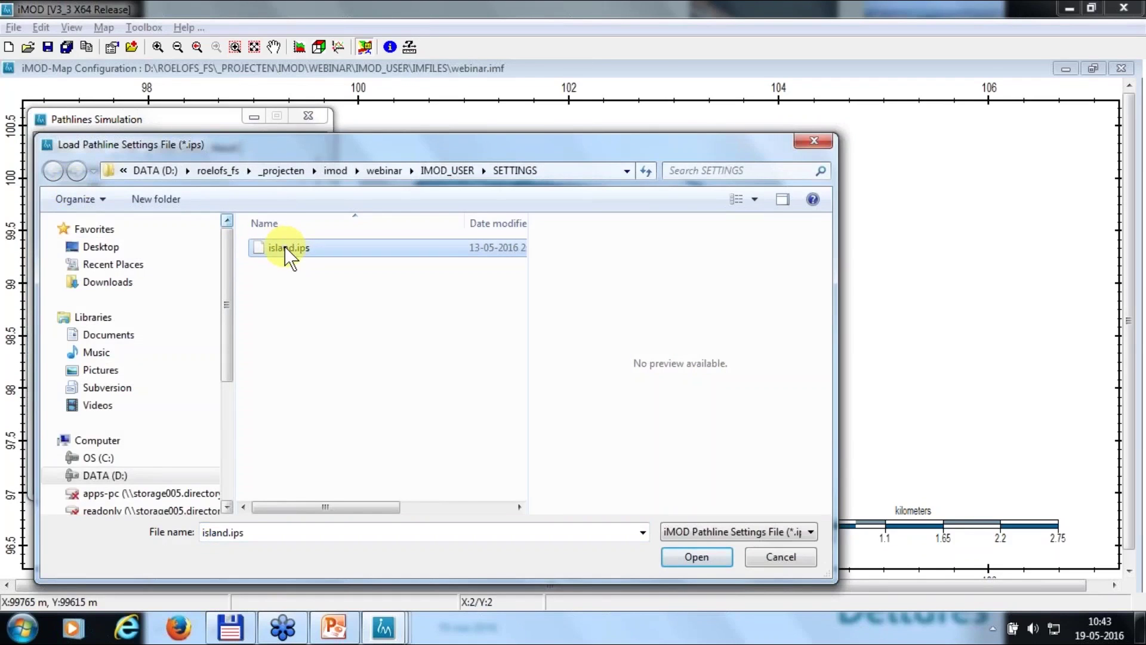
pyautogui.click(704, 557)
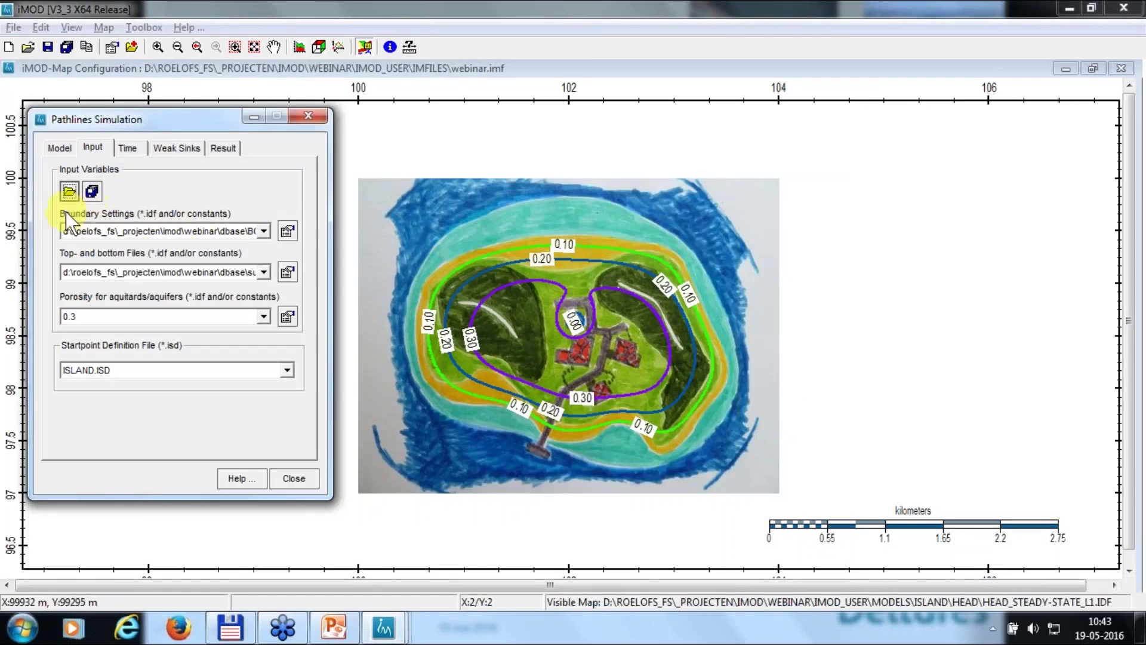
# Review the boundary and the top and bottom inputs per layer, check the result options, and close the pathline simulation
pyautogui.click(287, 231)
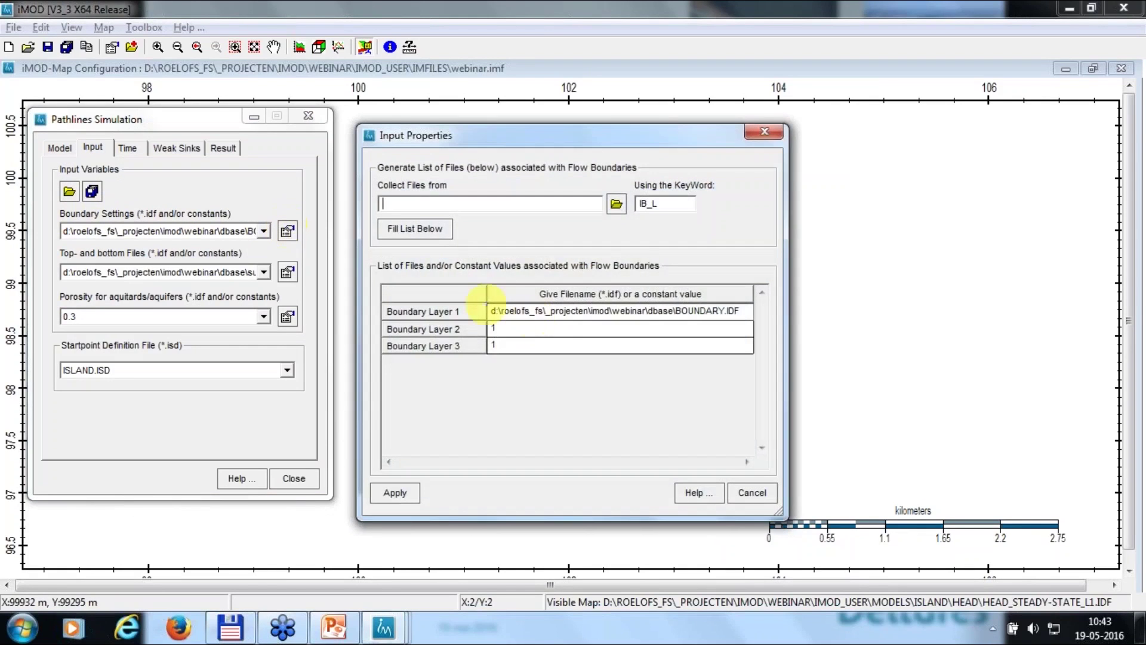
pyautogui.click(747, 490)
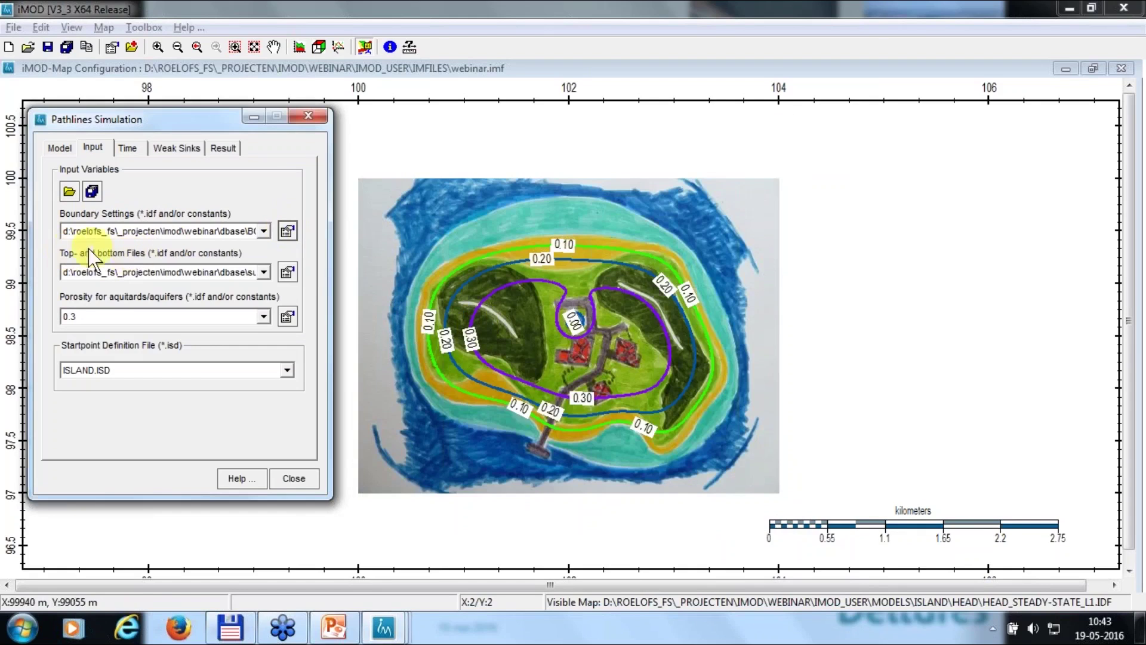
pyautogui.click(287, 273)
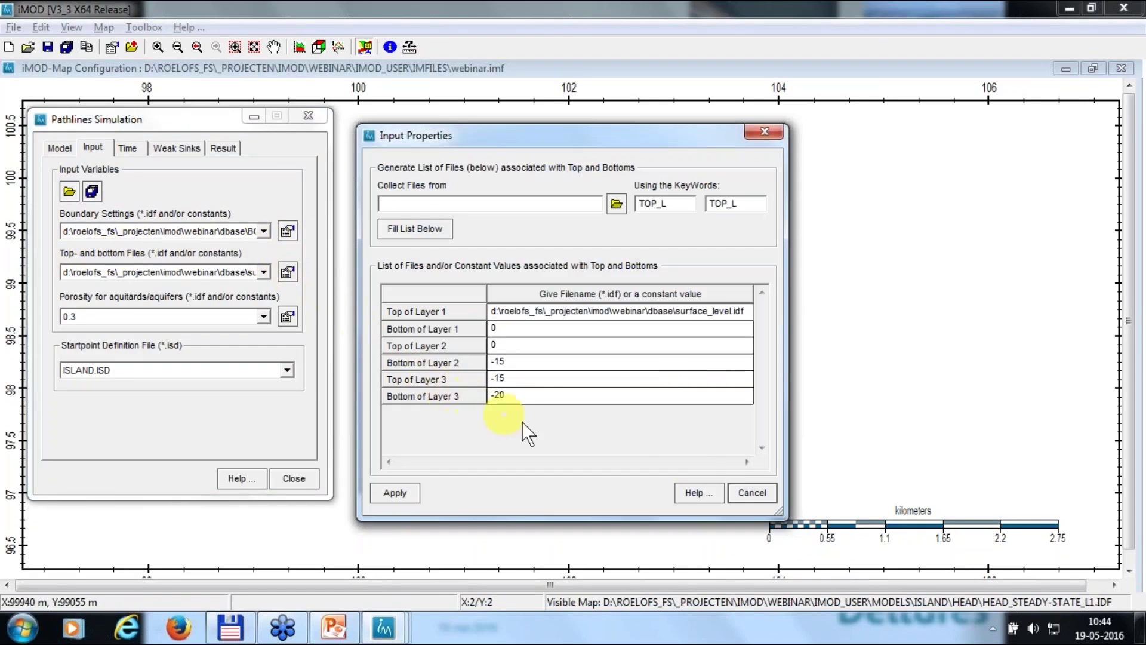
pyautogui.click(759, 492)
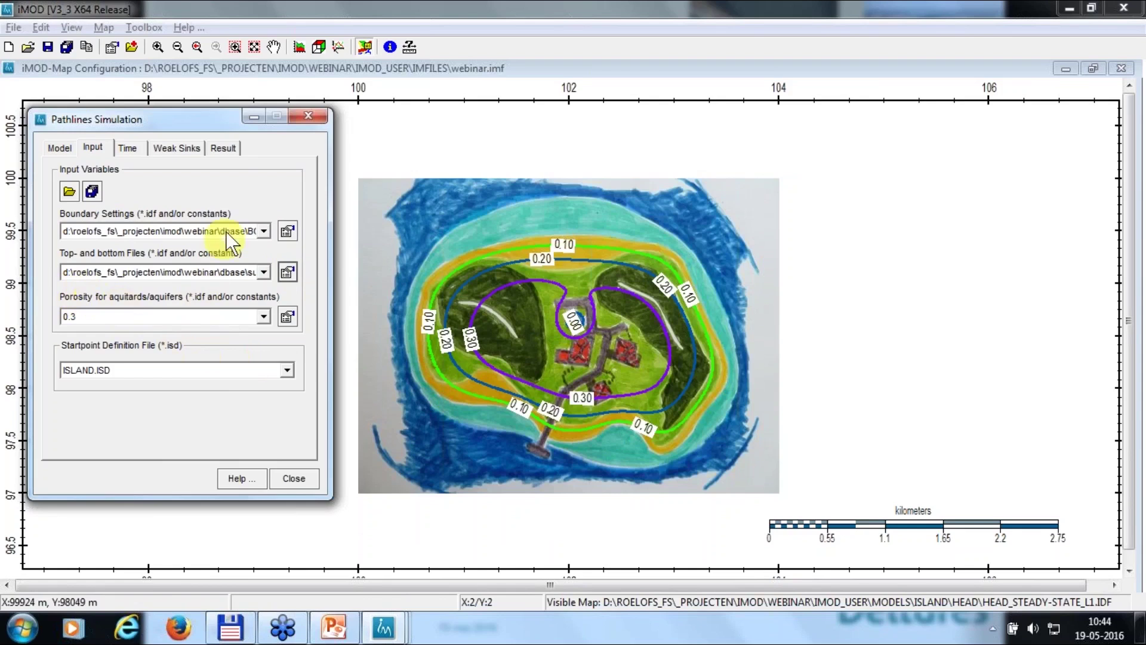
pyautogui.click(224, 148)
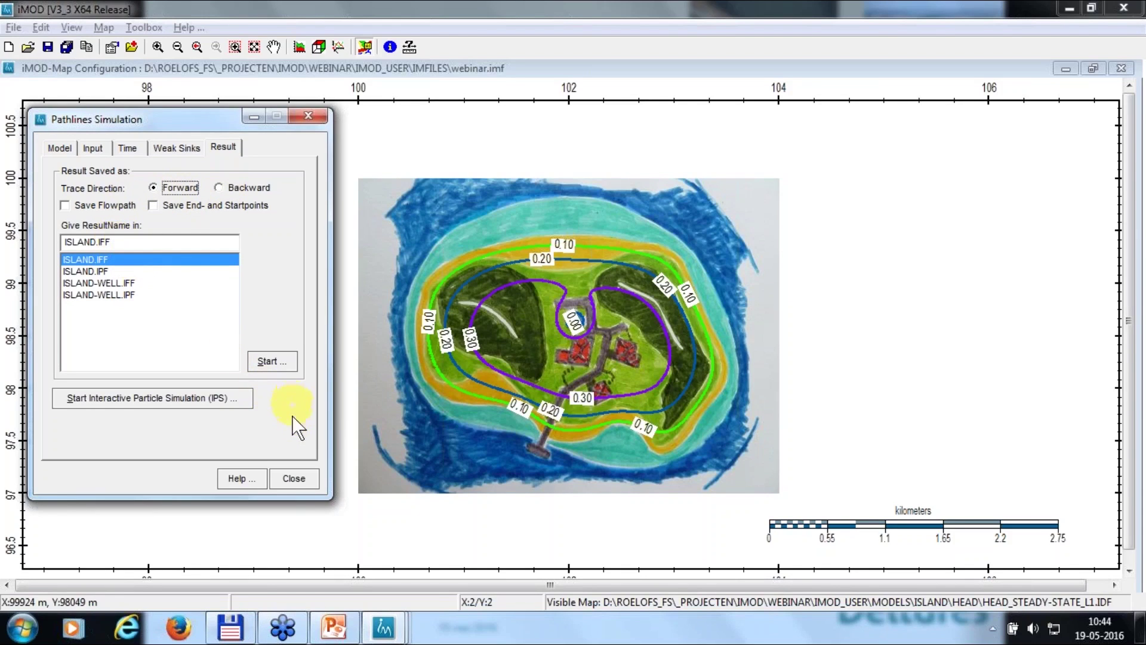
pyautogui.click(294, 478)
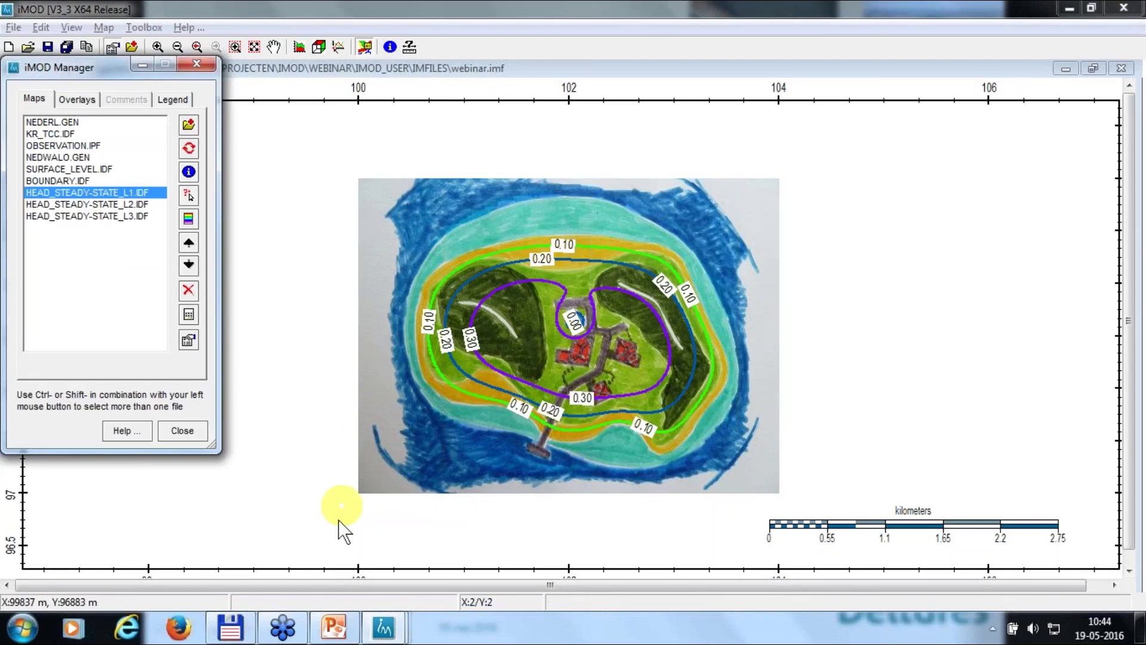
# Add the pathline results ISLAND.iff and ISLAND.ipf from the IMOD_USER\MODELS\ISLAND folder to the map
pyautogui.click(189, 124)
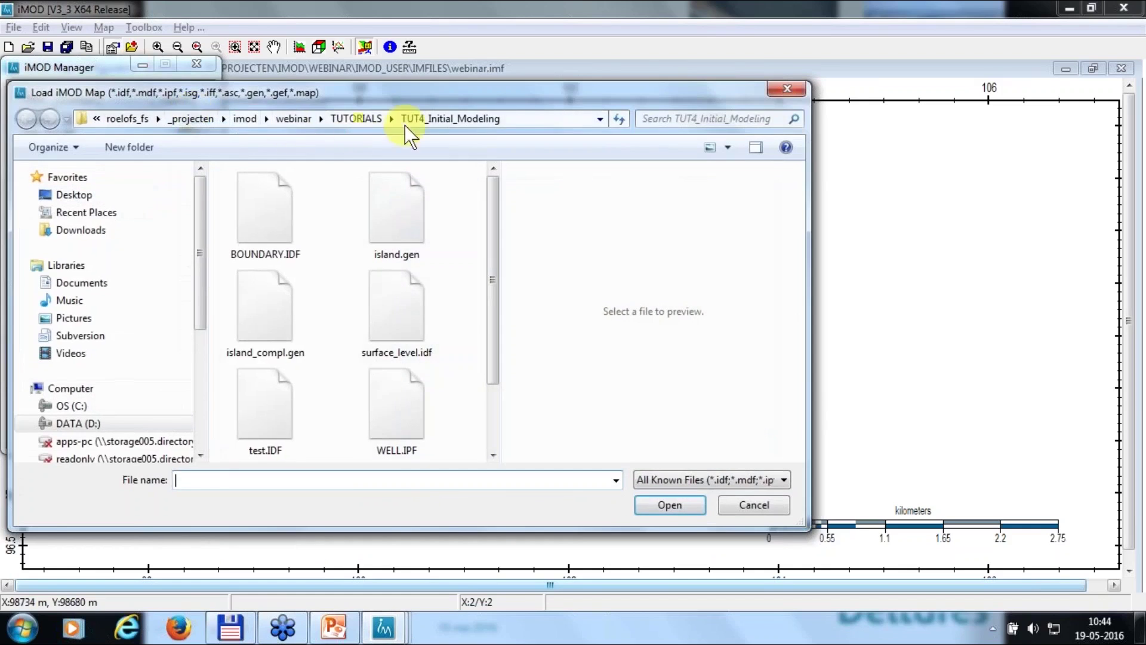
pyautogui.click(357, 119)
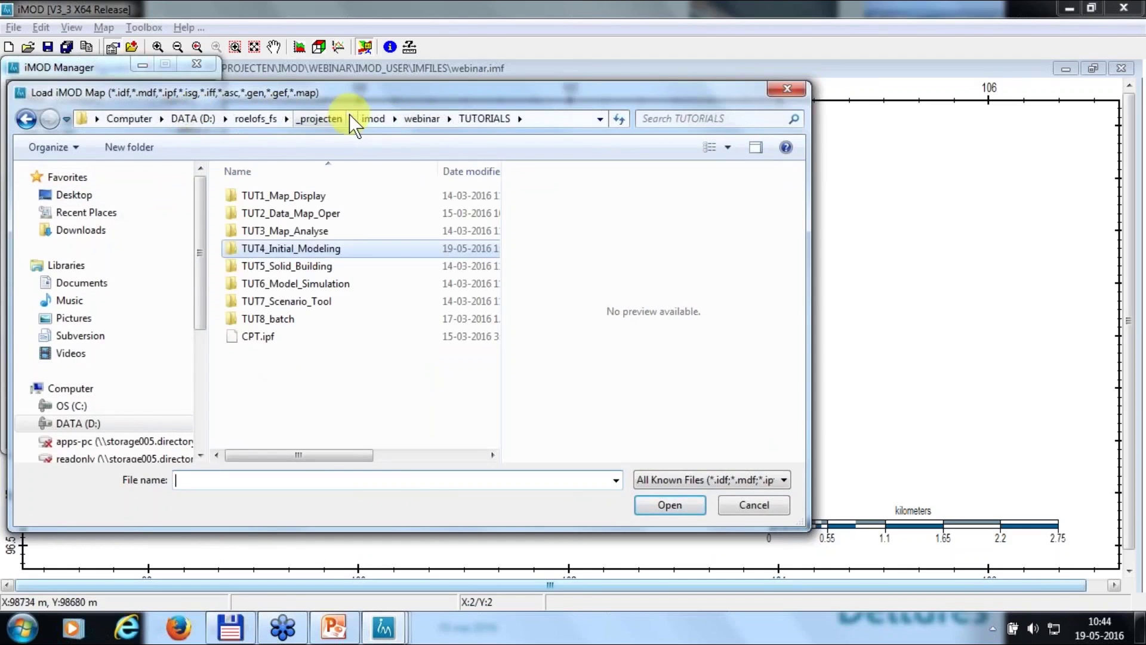
pyautogui.click(421, 118)
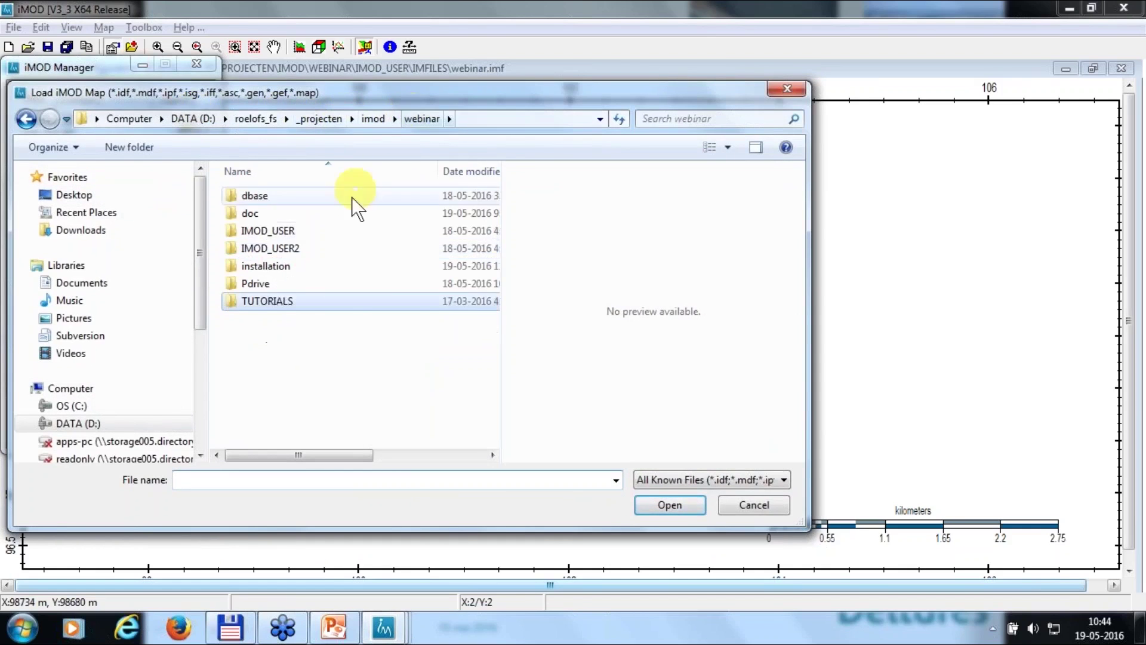
pyautogui.click(286, 232)
pyautogui.doubleClick(285, 234)
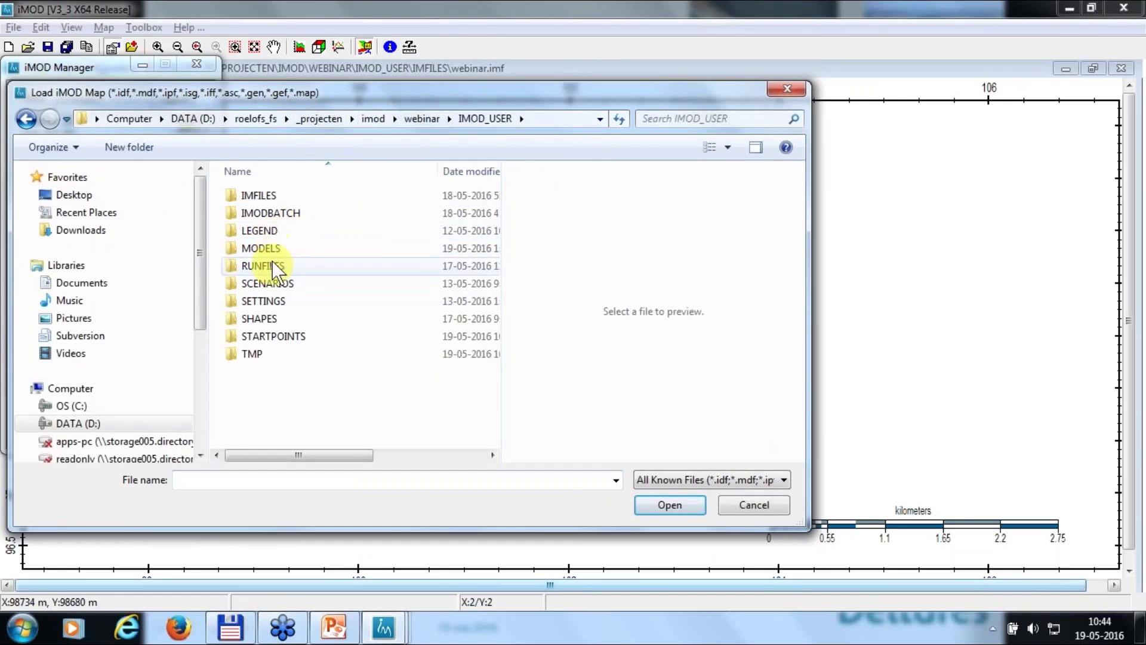
pyautogui.doubleClick(271, 247)
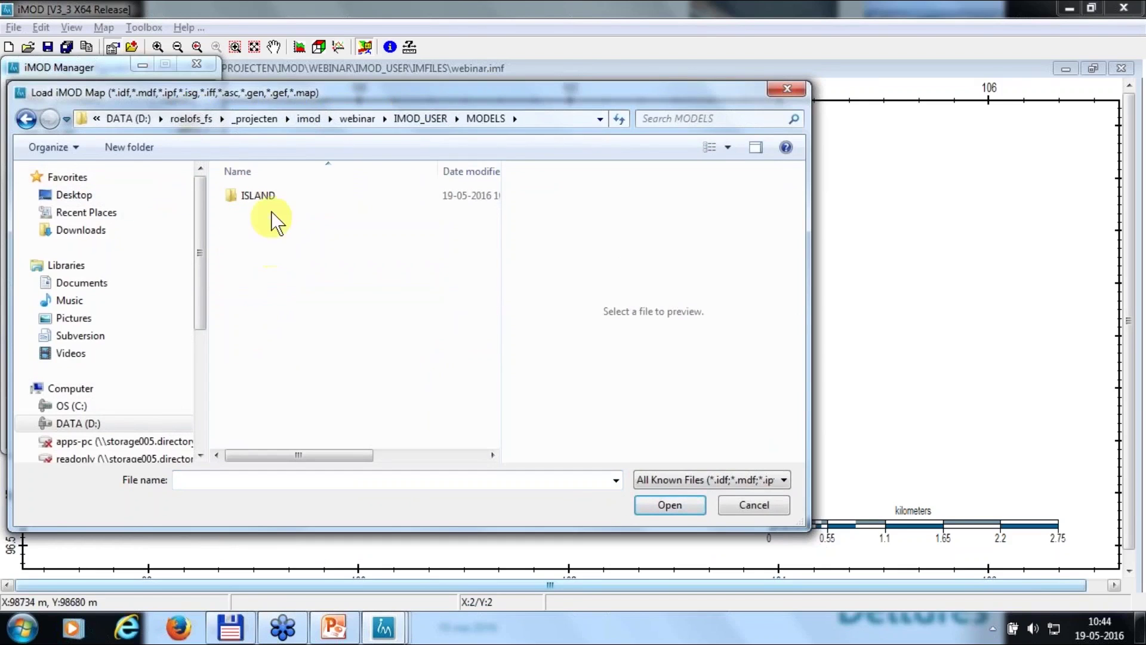
pyautogui.doubleClick(268, 197)
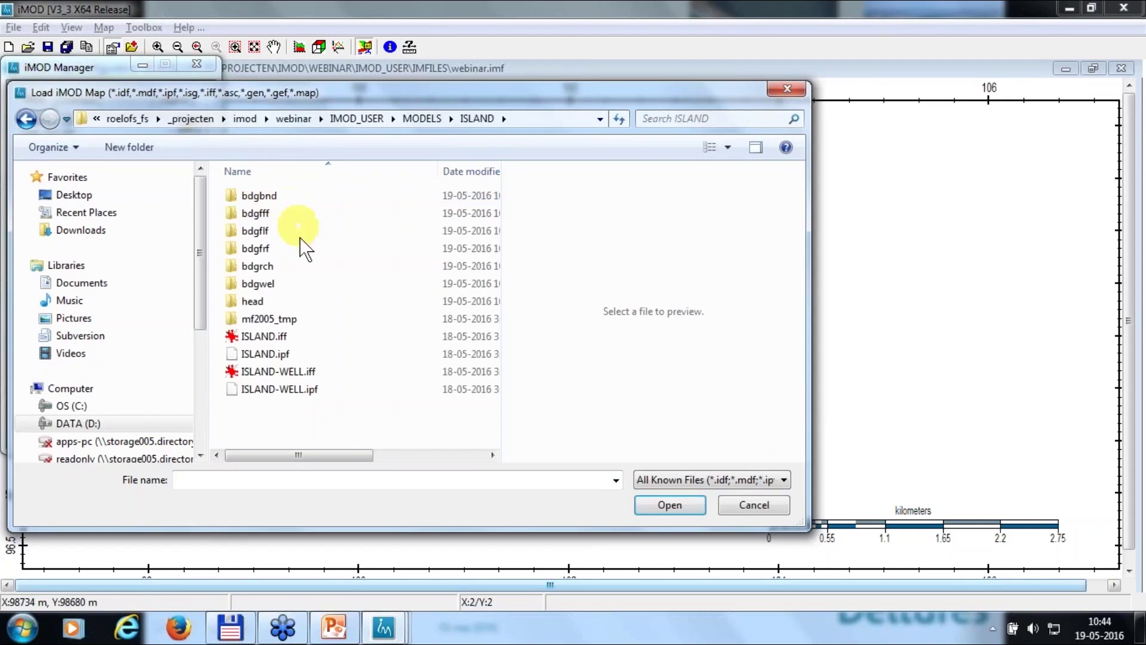
pyautogui.click(284, 334)
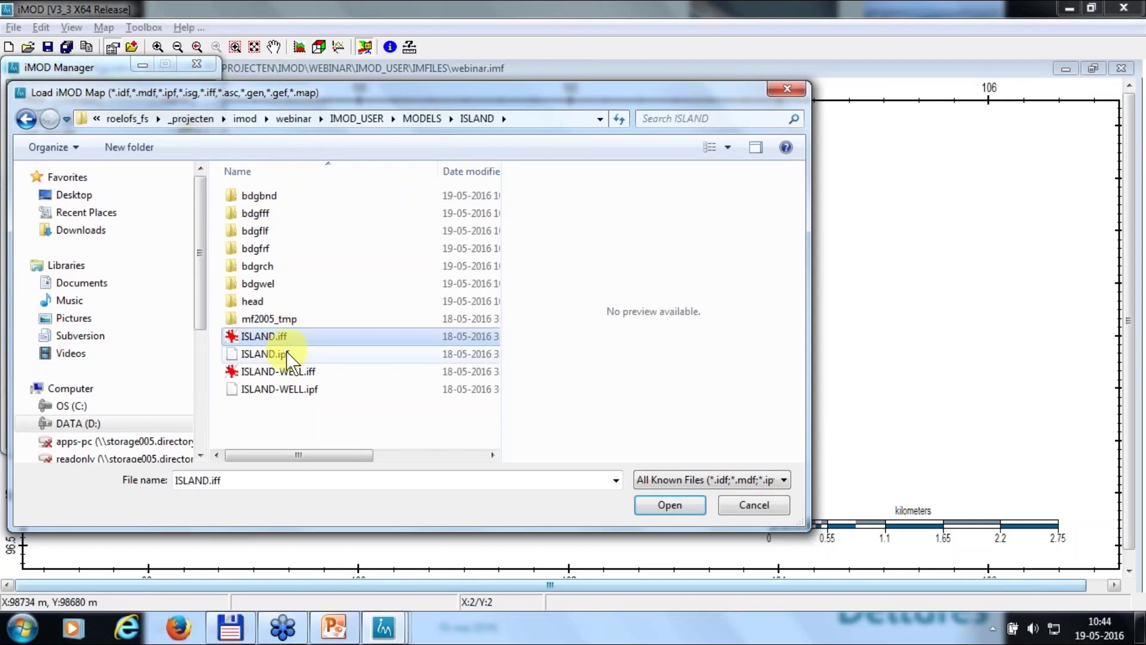
pyautogui.keyDown('ctrl'); pyautogui.click(286, 353); pyautogui.keyUp('ctrl')
pyautogui.click(666, 504)
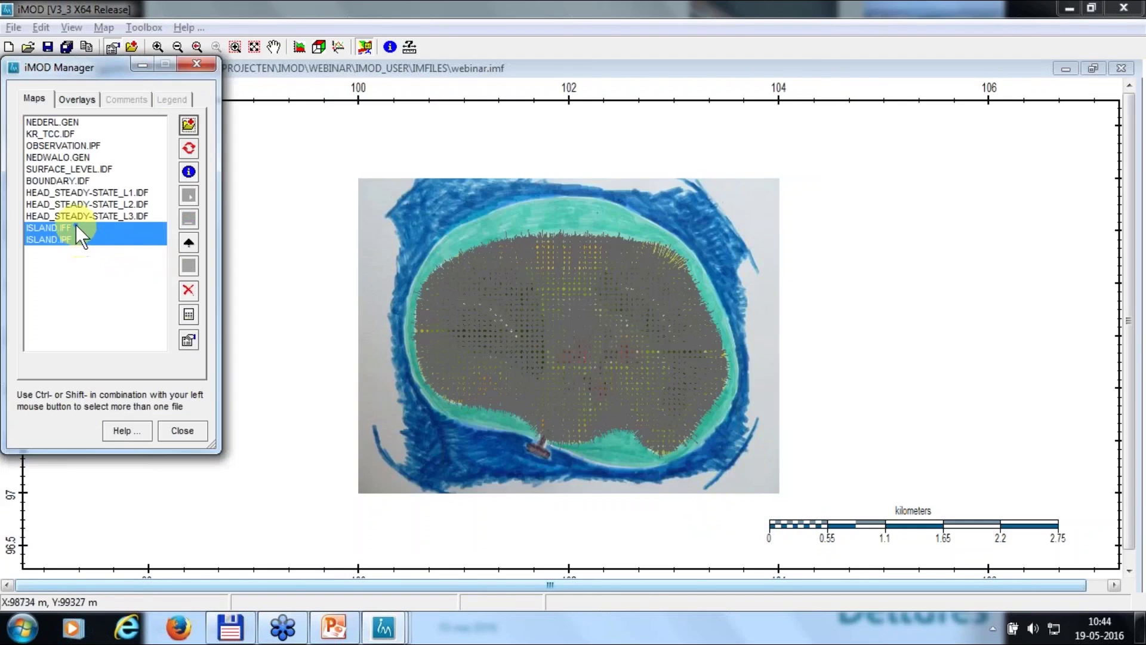
# Redraw the map with only the ISLAND.IFF pathlines and hide the island background picture
pyautogui.click(77, 226)
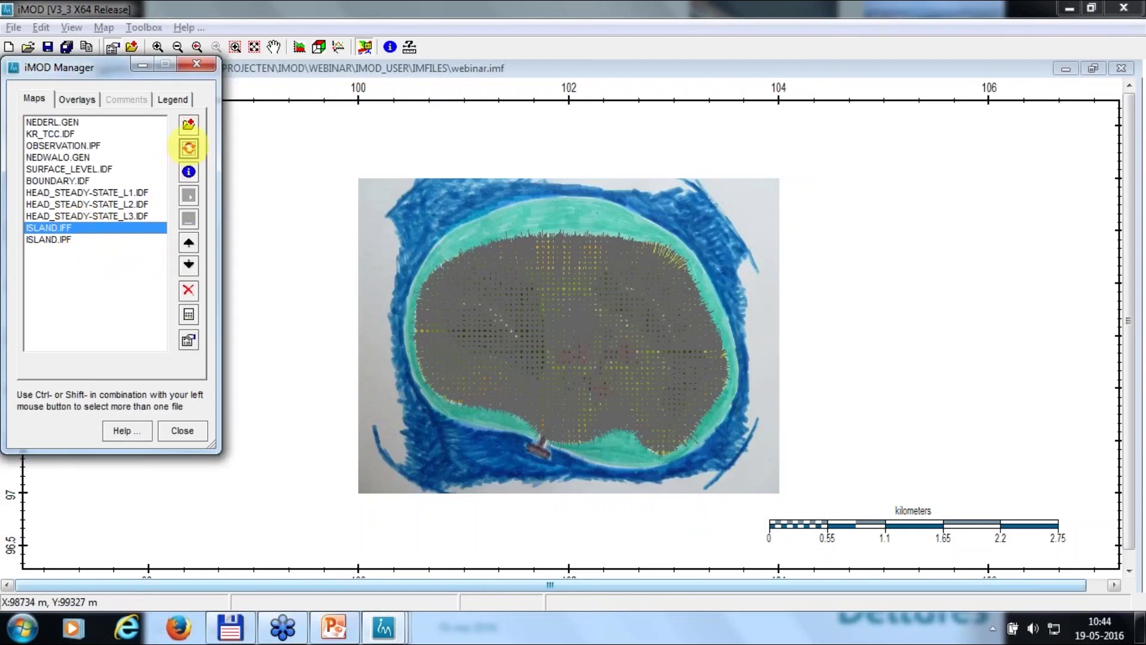
pyautogui.click(188, 148)
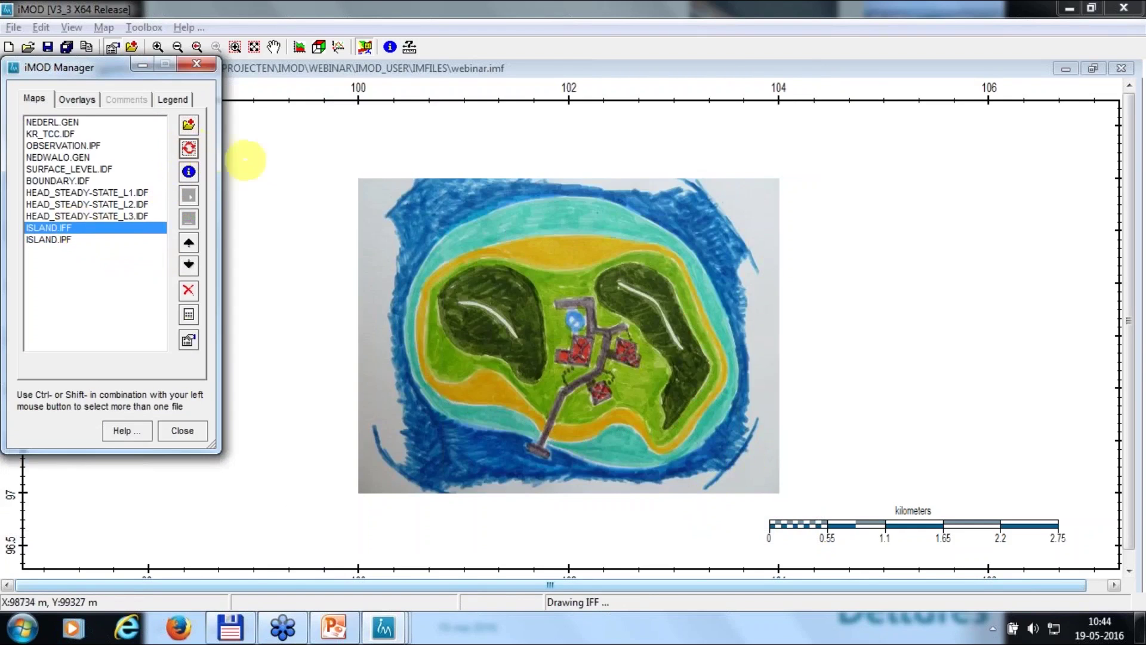
pyautogui.click(364, 47)
pyautogui.click(255, 46)
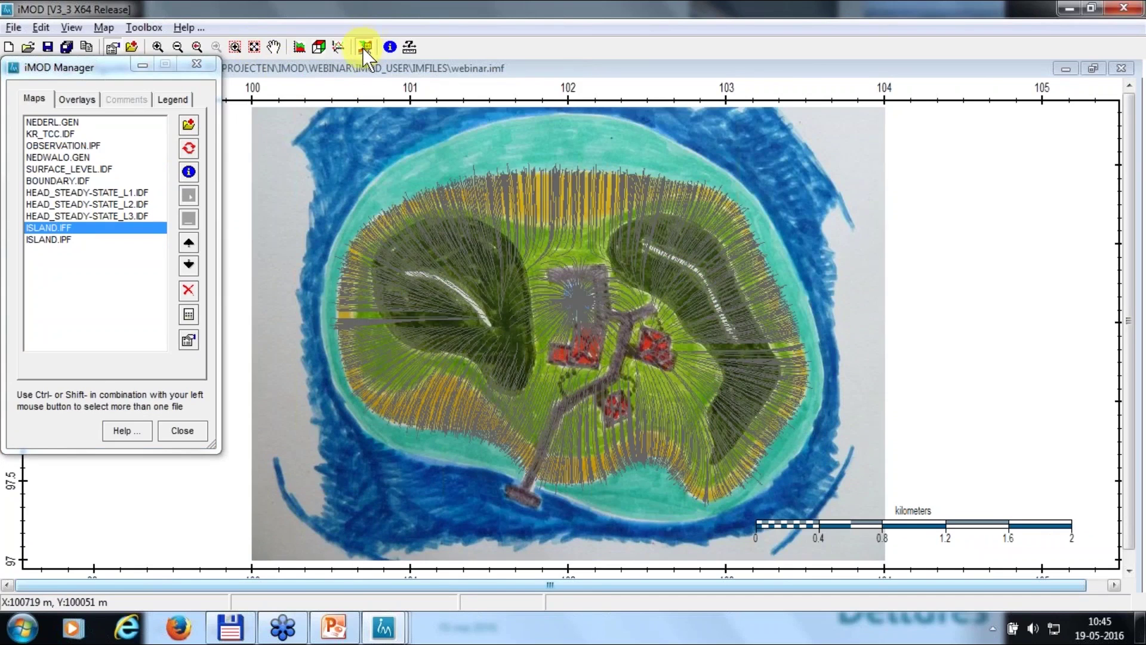
pyautogui.click(364, 47)
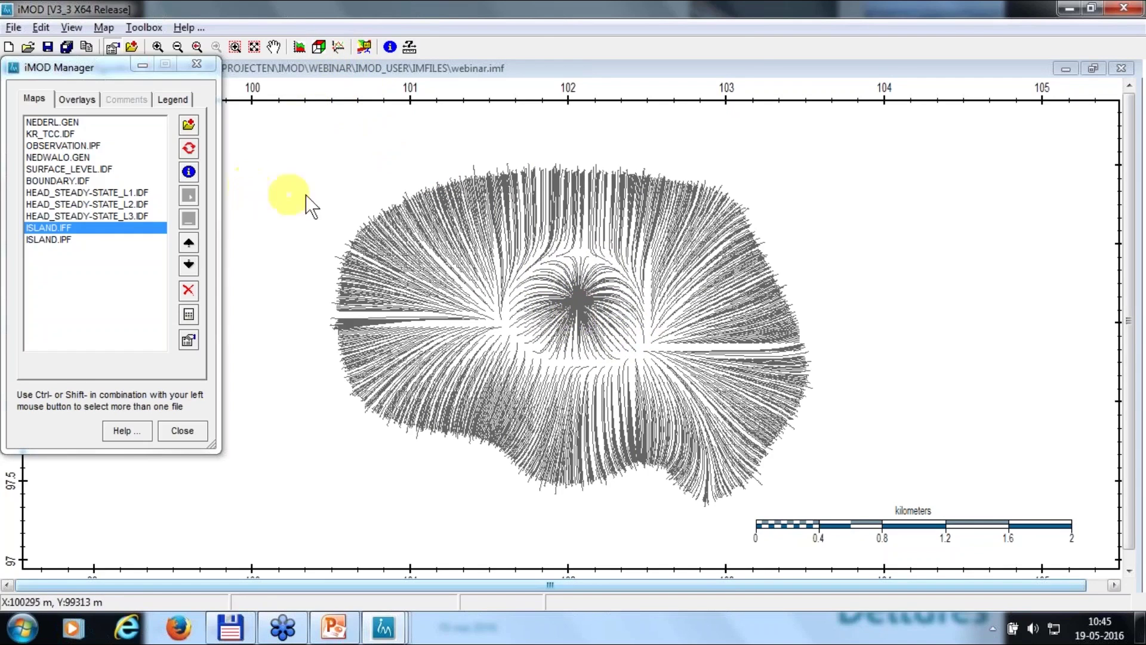
# Examine the ISLAND.IFF pathlines in the 3D Tool from the side and from above, and quit the 3D view
pyautogui.click(316, 44)
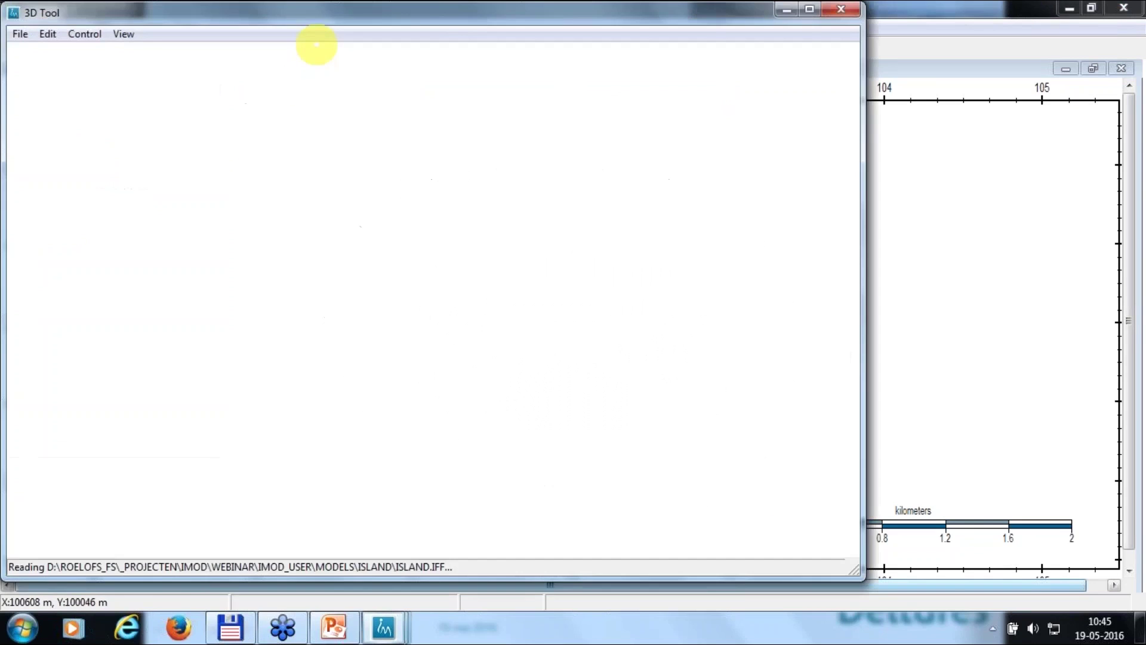
pyautogui.click(476, 266)
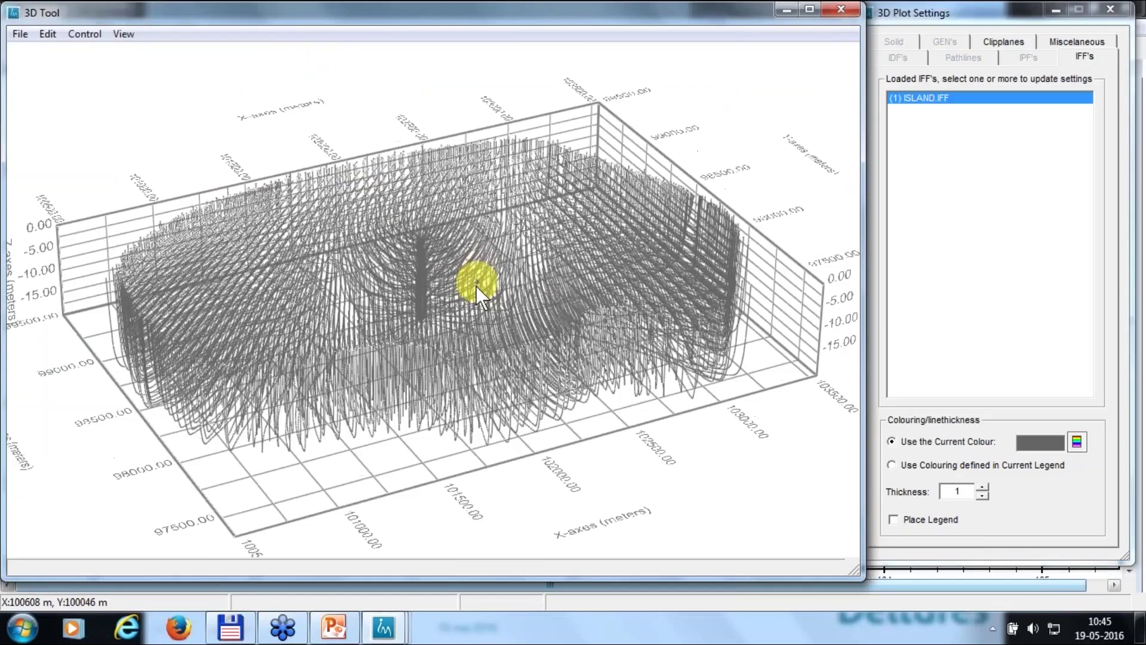
pyautogui.moveTo(475, 285); pyautogui.dragTo(467, 220)
pyautogui.moveTo(321, 334); pyautogui.dragTo(448, 328)
pyautogui.click(20, 35)
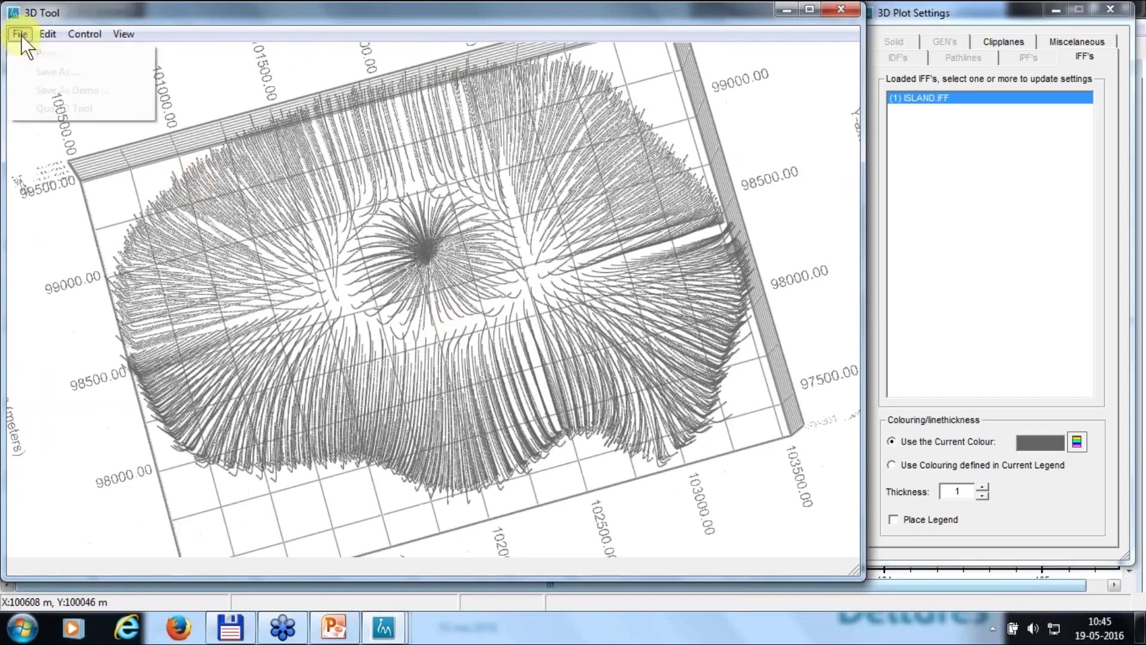
pyautogui.click(60, 106)
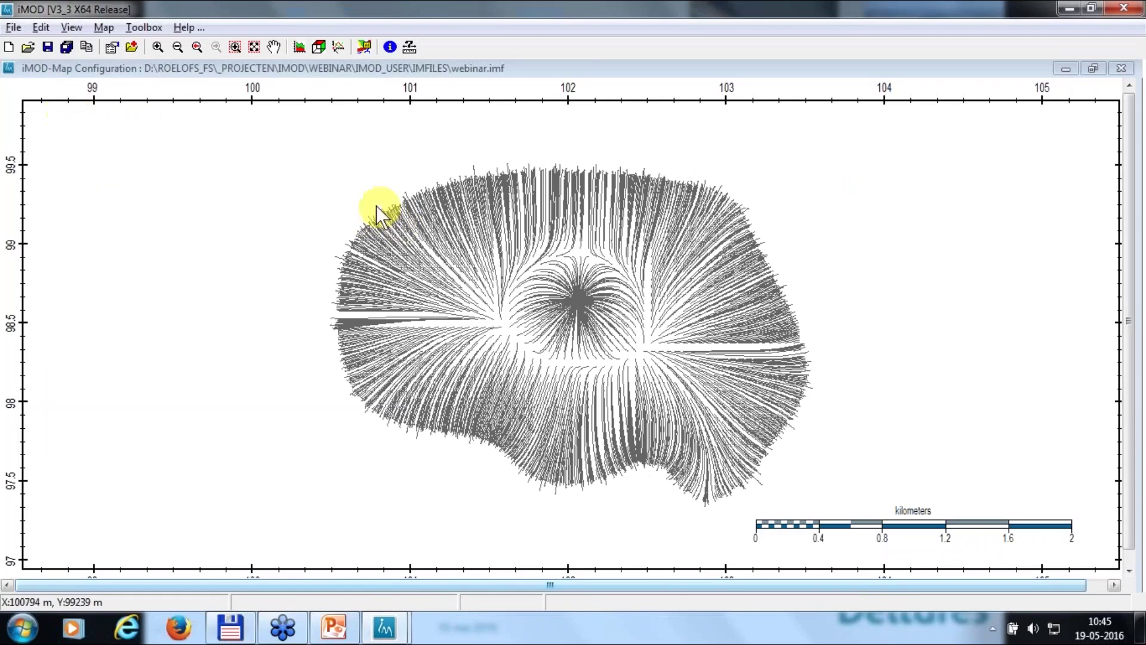
# Switch to the PowerPoint presentation and advance the Pathline analysis slide to its second point, Run iMODPATH
pyautogui.hotkey('alt', 'Tab')
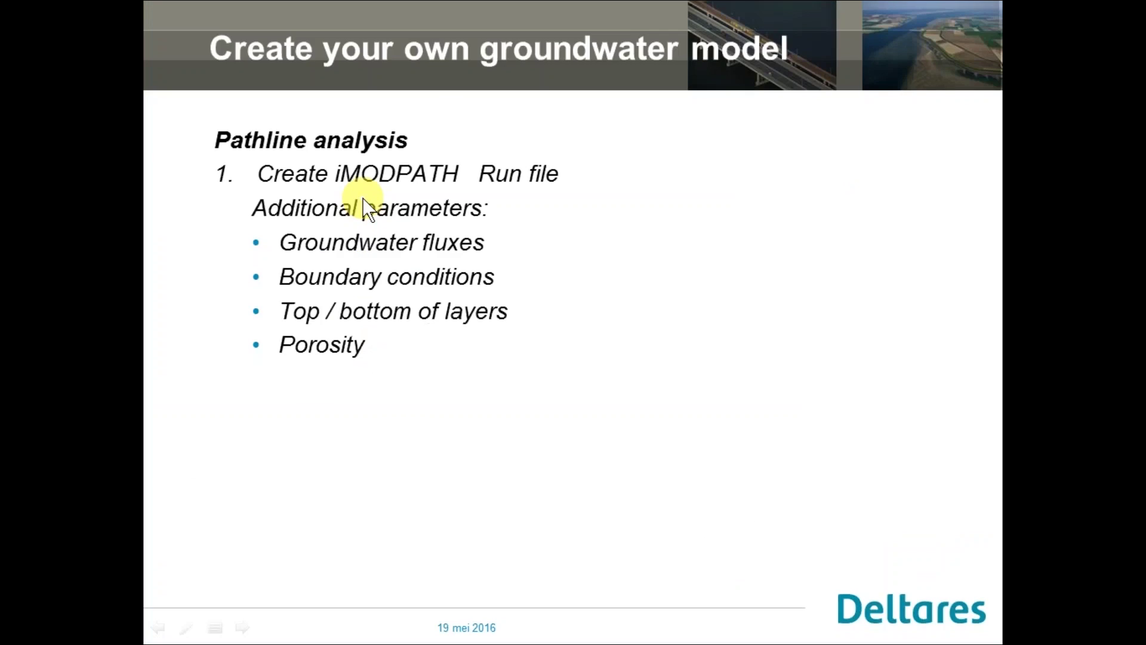
pyautogui.press('Right')
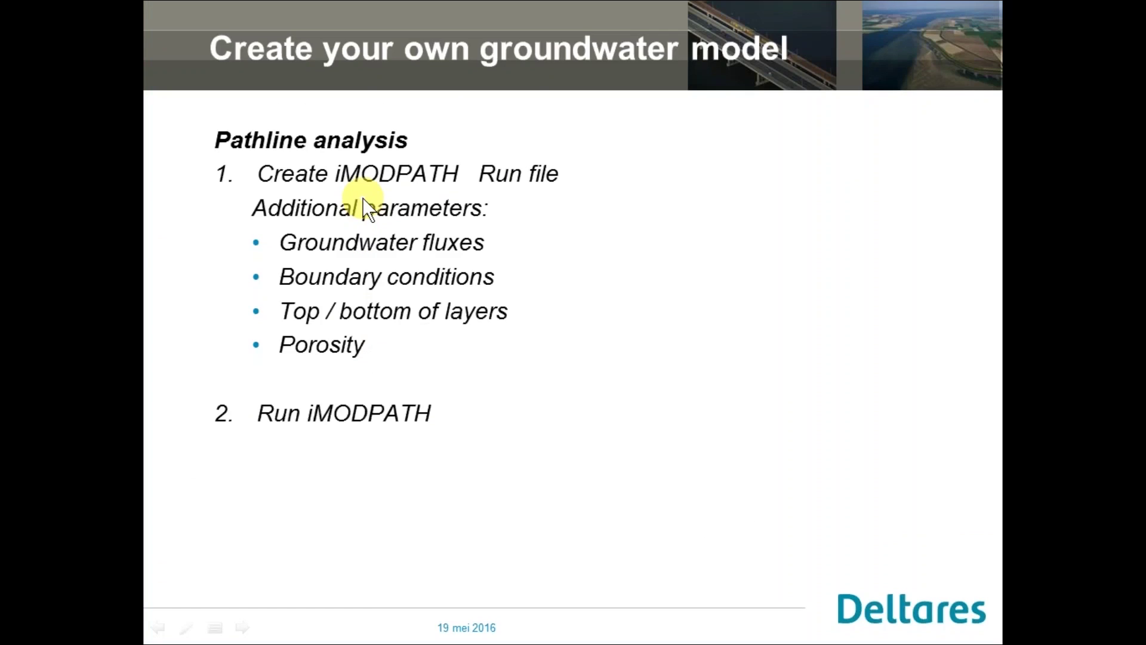